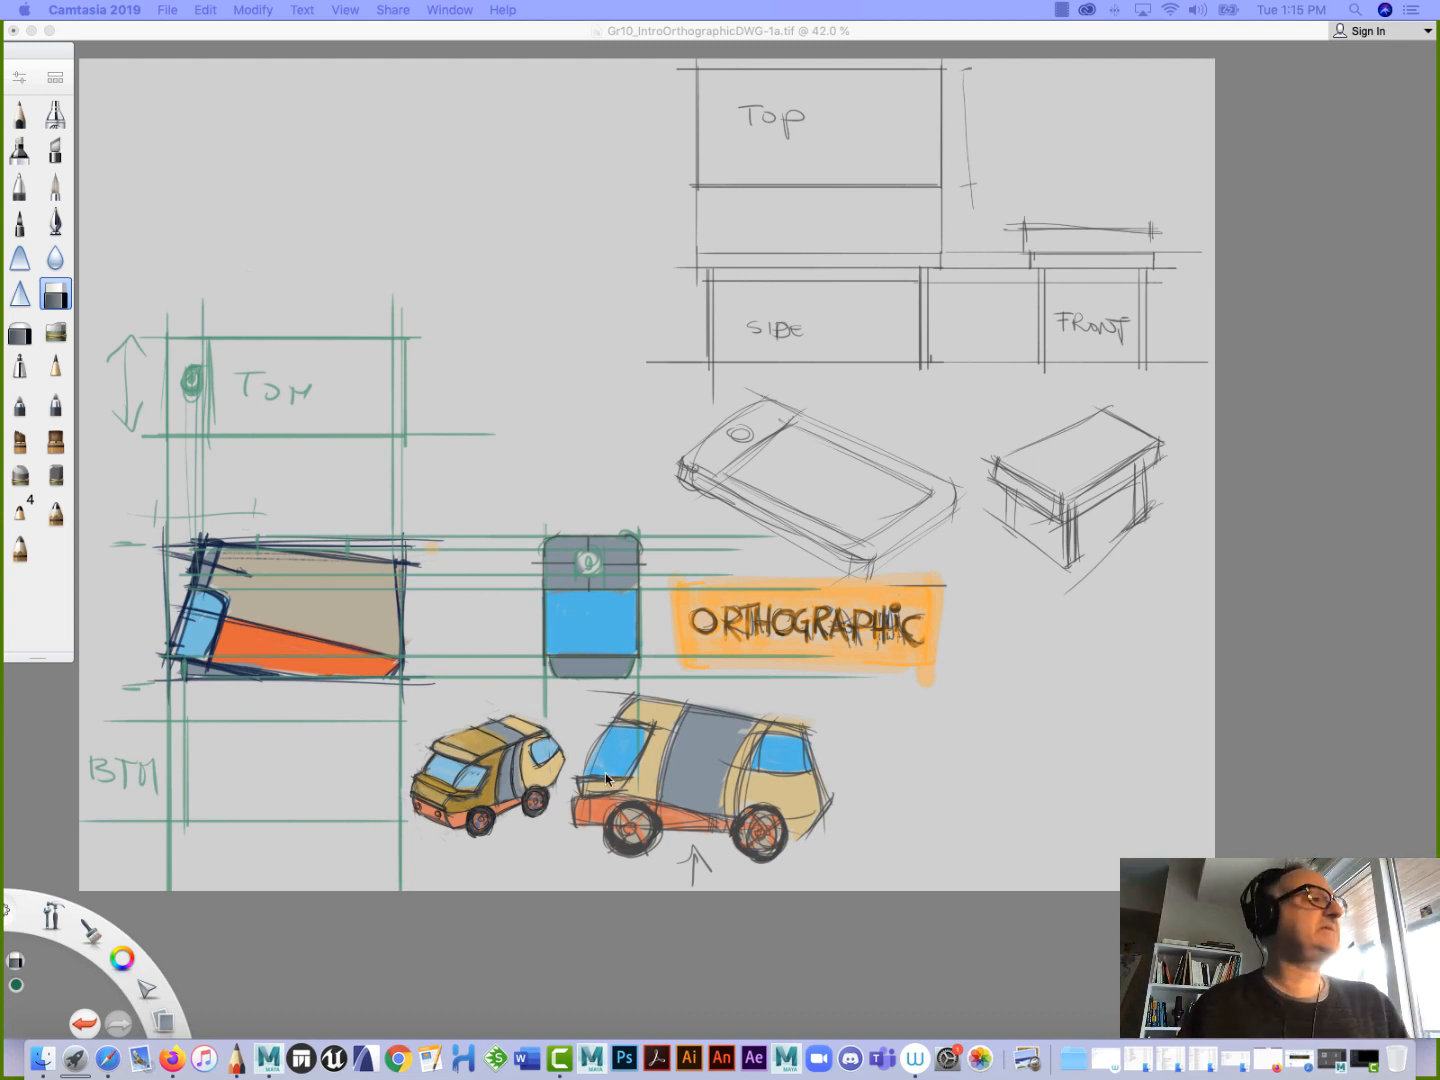
Hide the EV and Table layers and show Layer35 with the green building and moon sketch
click(432, 272)
key(space)
mouse_move(467, 401)
mouse_down()
mouse_move(463, 485)
mouse_move(466, 468)
mouse_up()
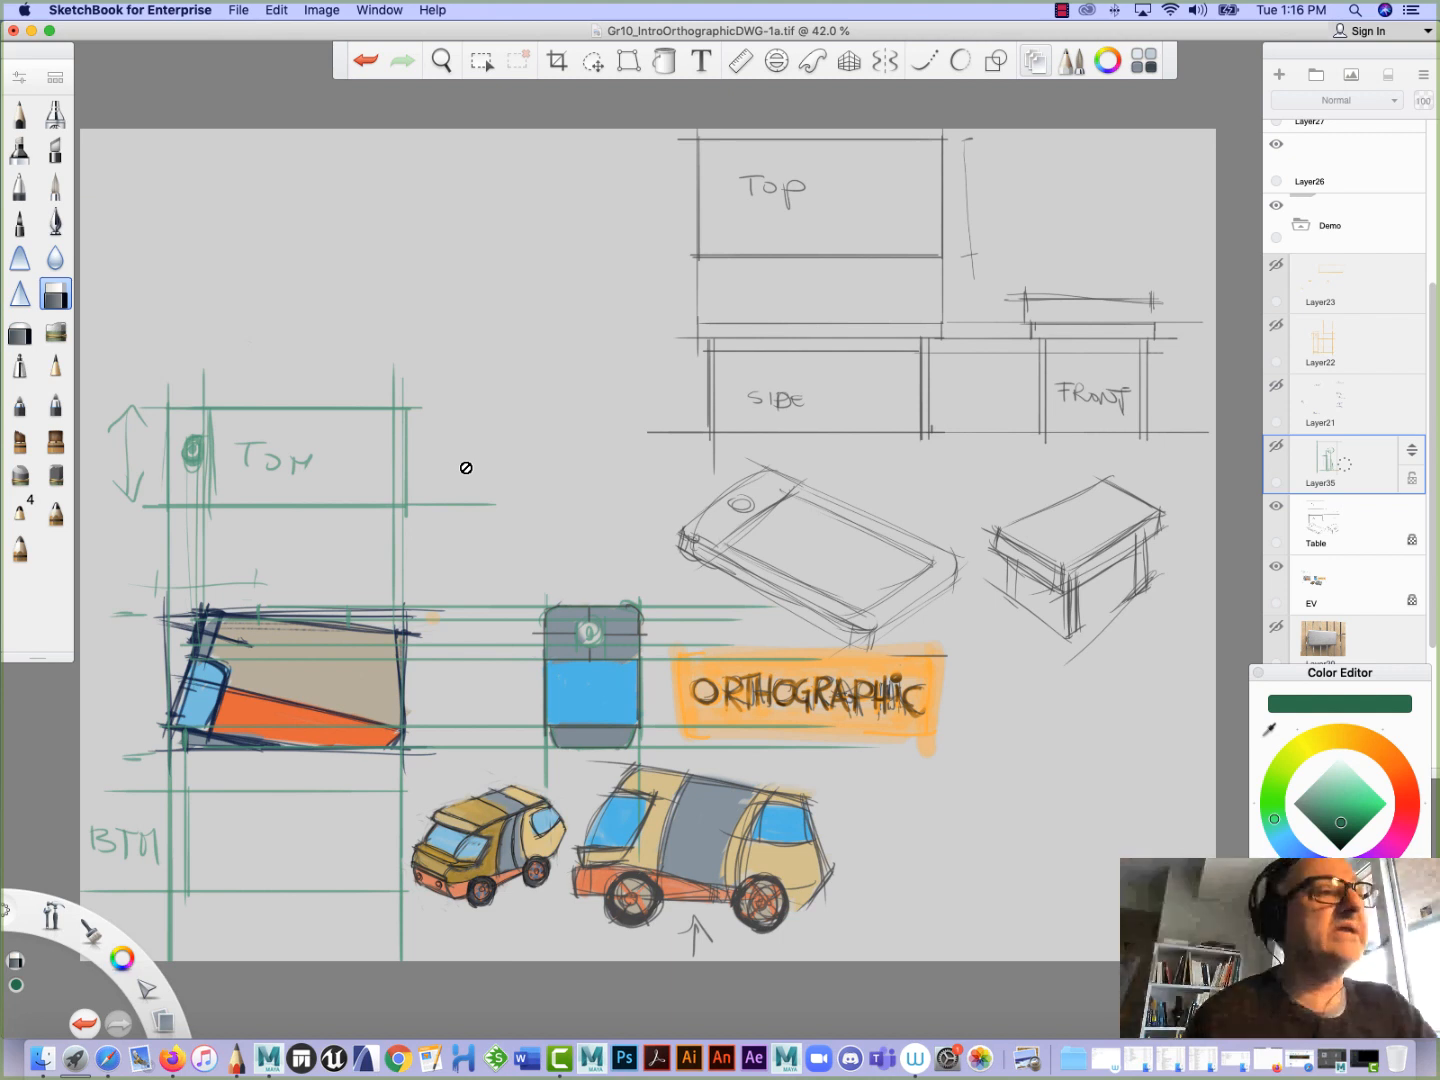
click(1275, 566)
click(1276, 505)
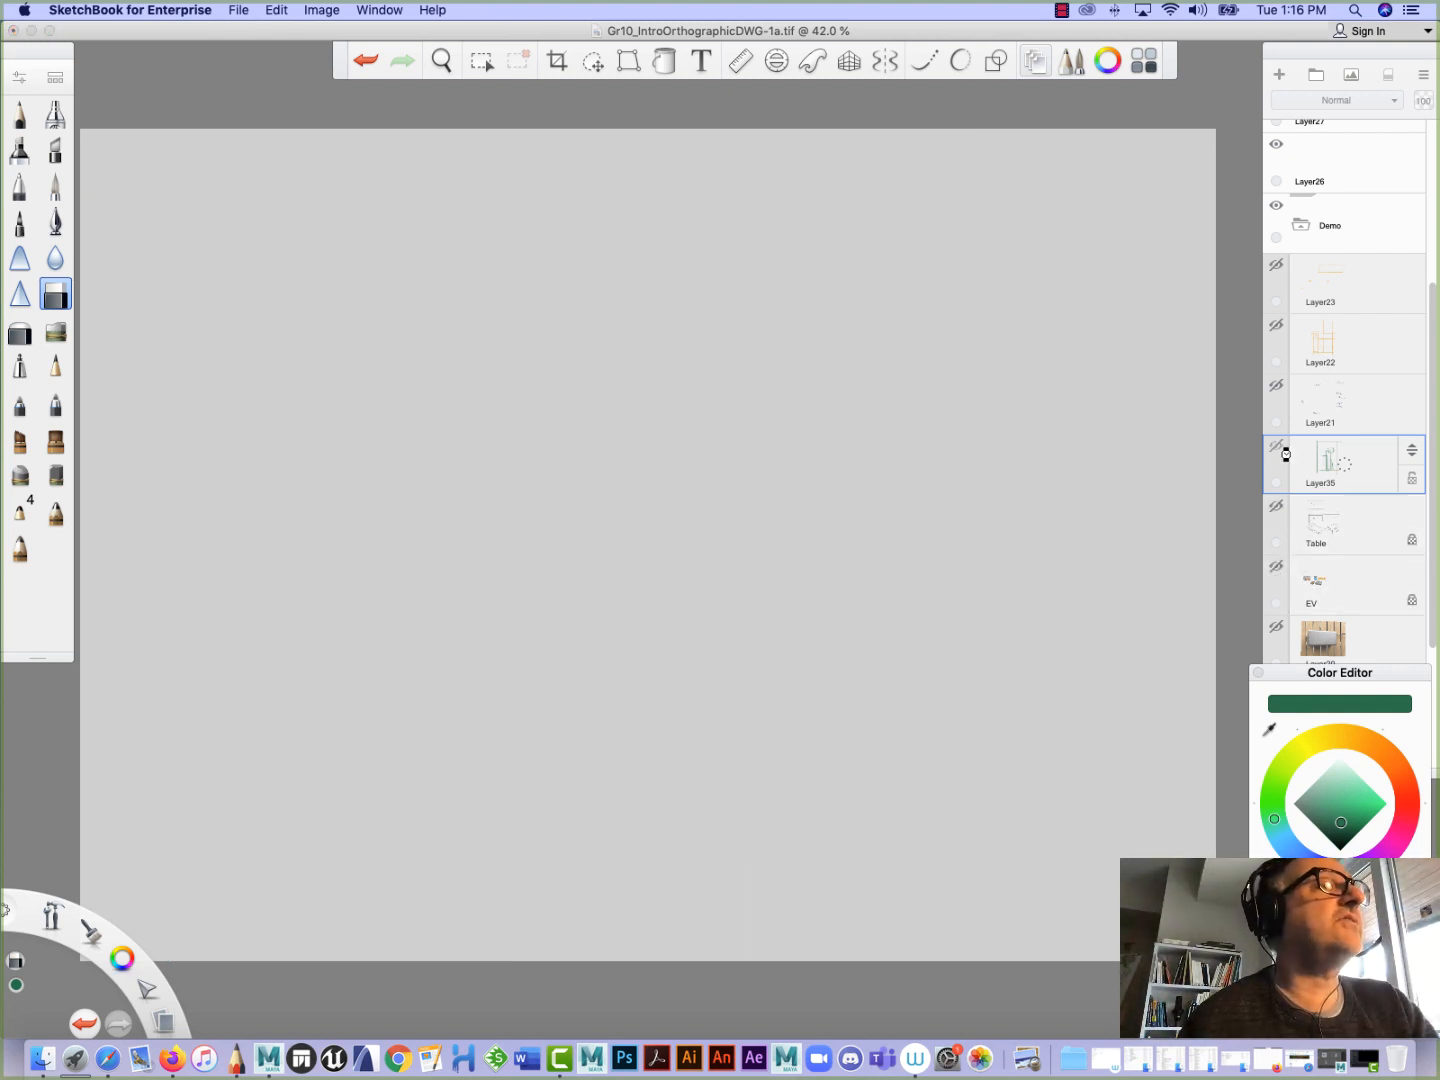
click(1278, 450)
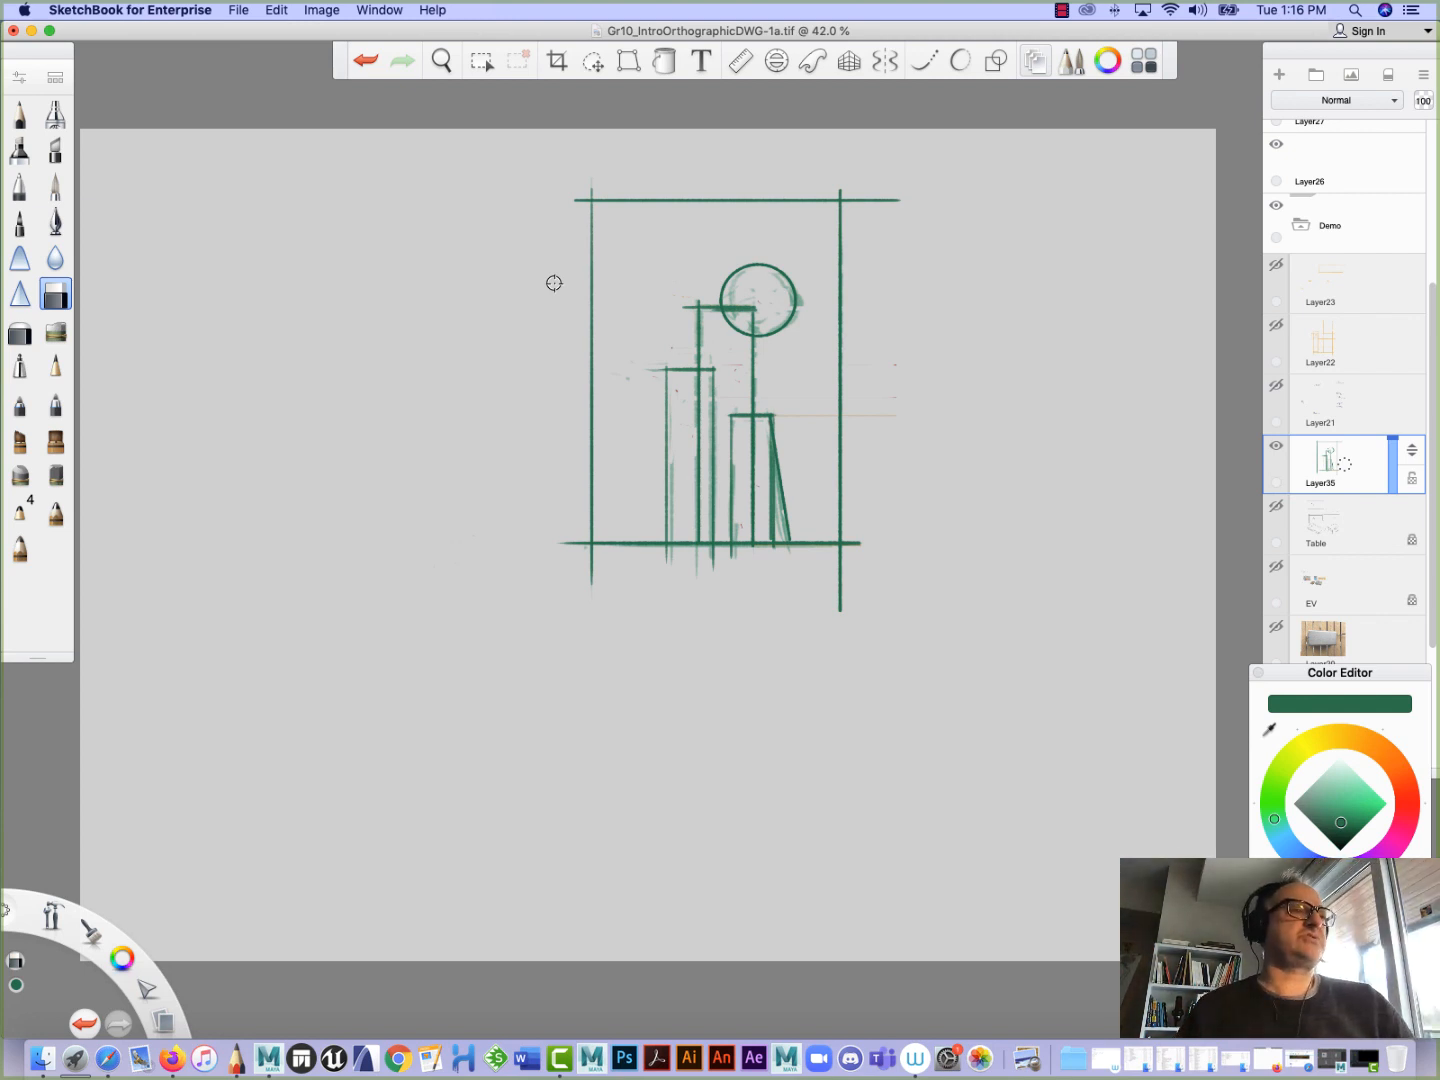
Add a new layer directly beneath Layer35 and paint a short blue stroke inside the sketched frame
click(1358, 521)
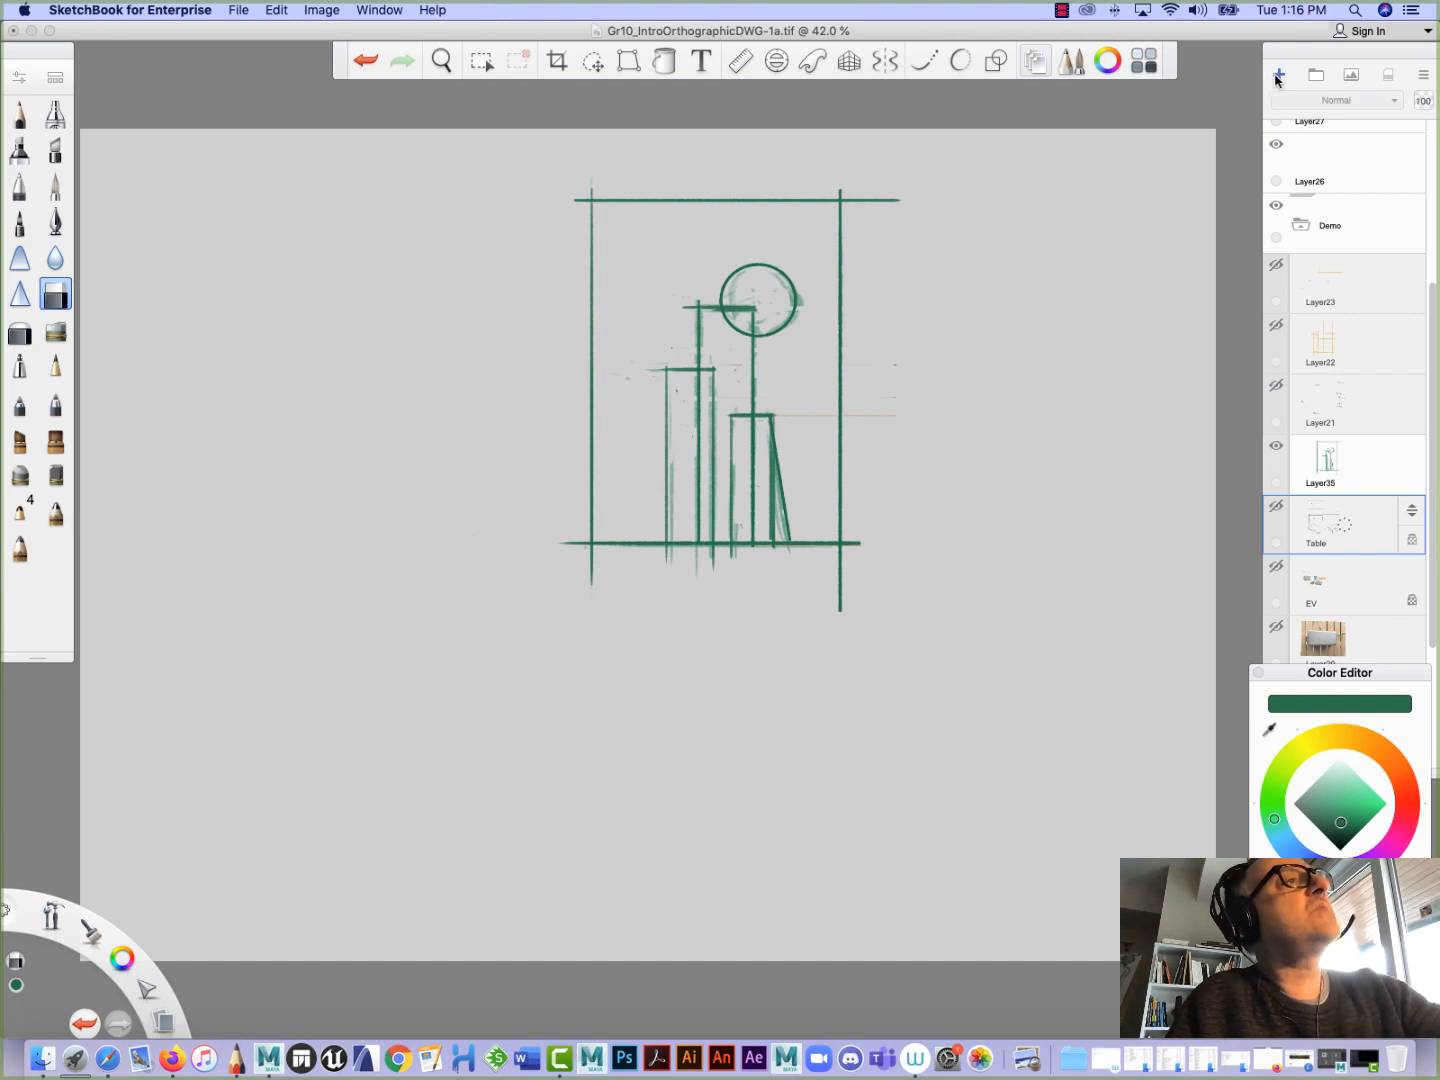
click(1281, 76)
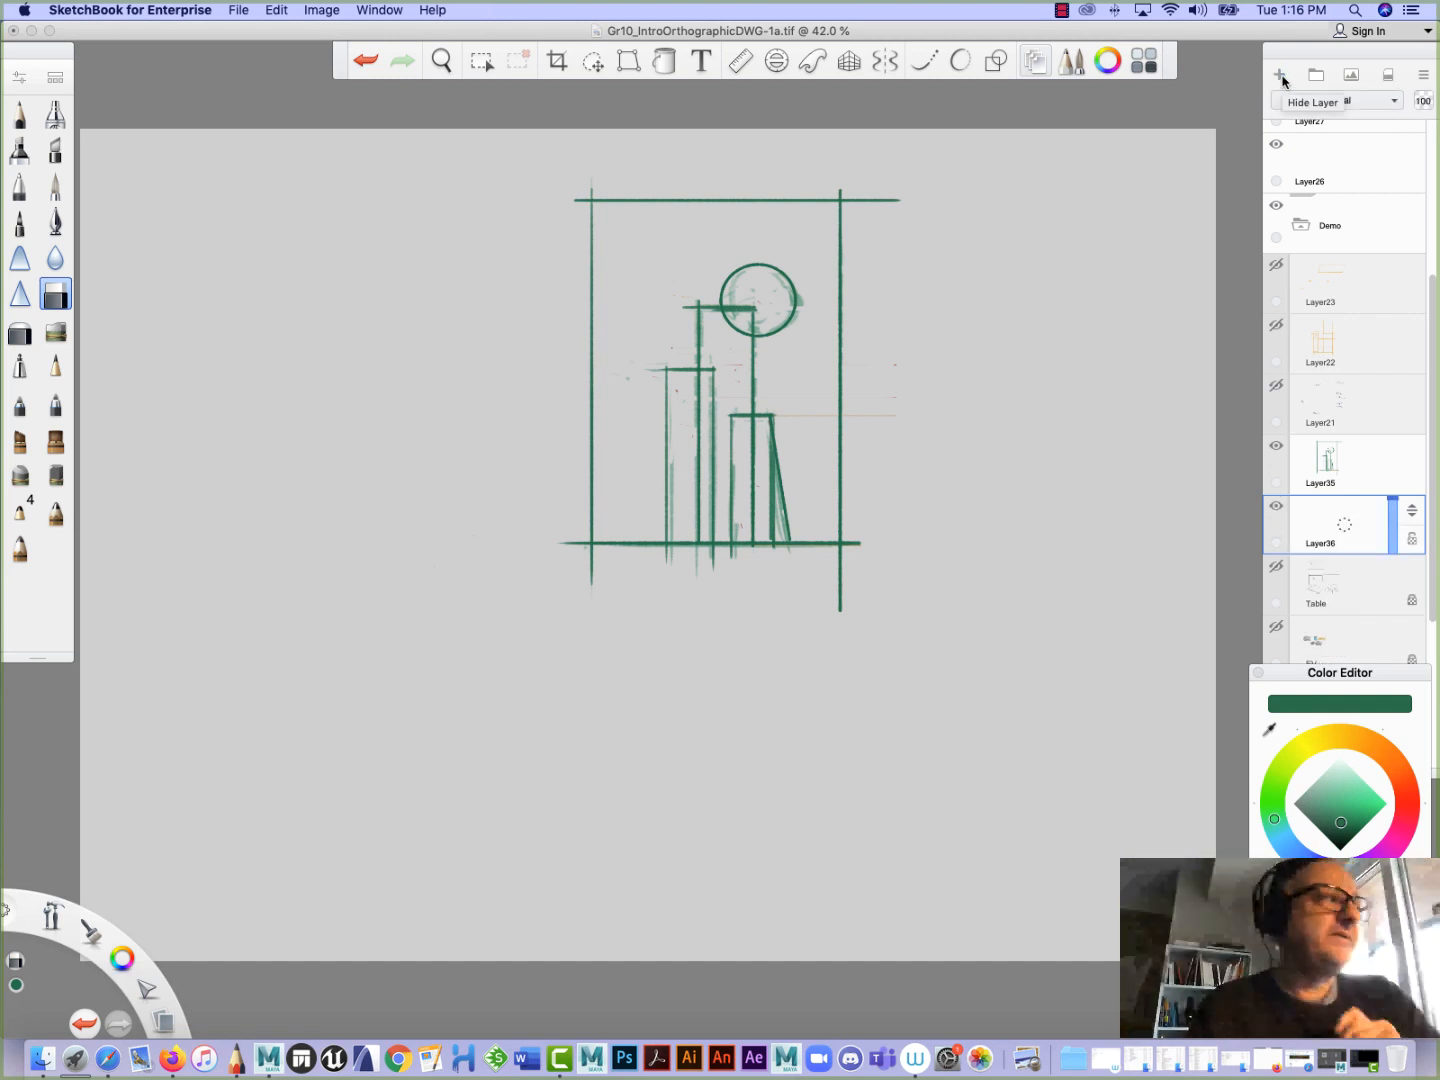
click(64, 152)
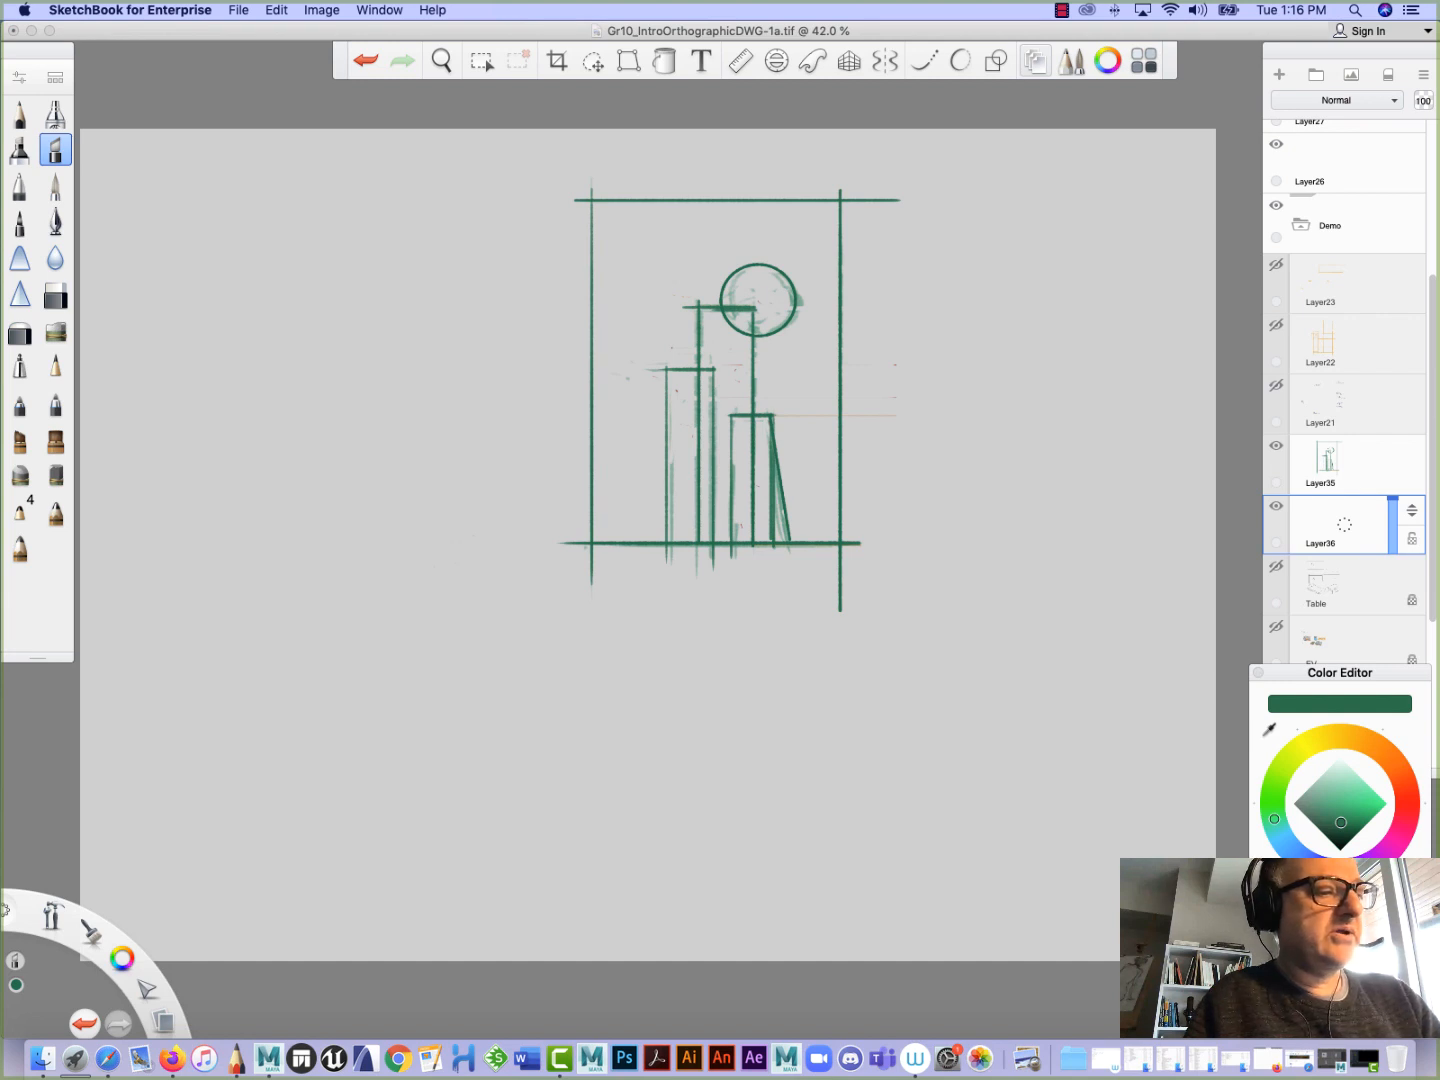
click(1338, 975)
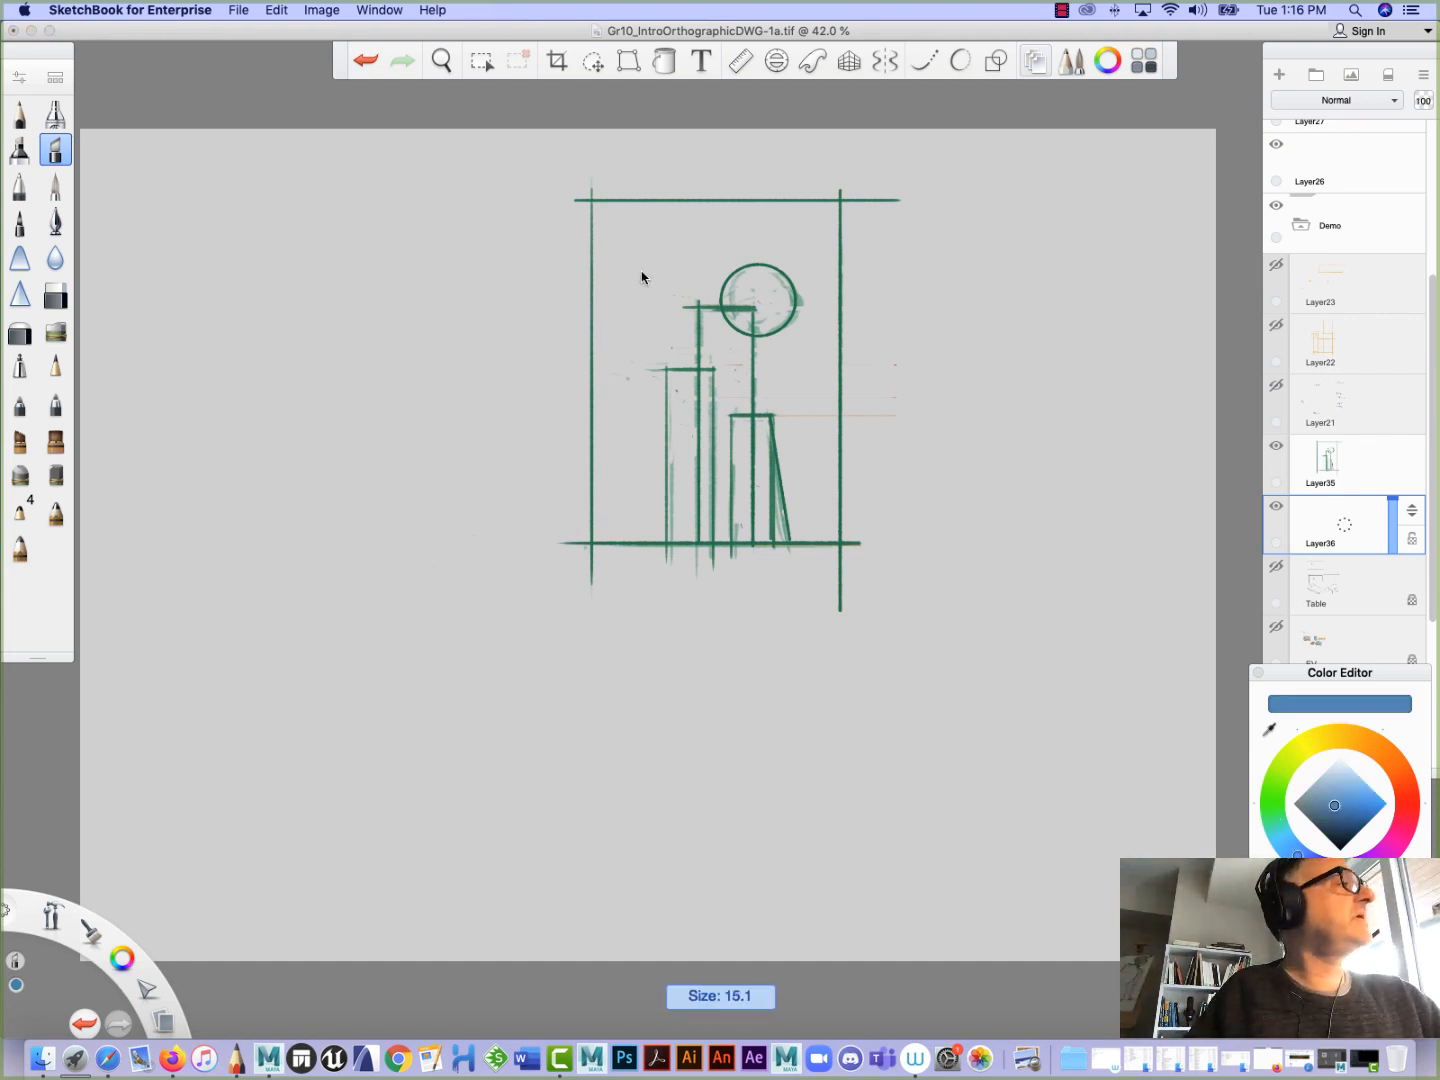
drag(641, 238, 637, 329)
Set the Paintbrush opacity to 100% and thicken the blue stroke inside the frame
click(55, 186)
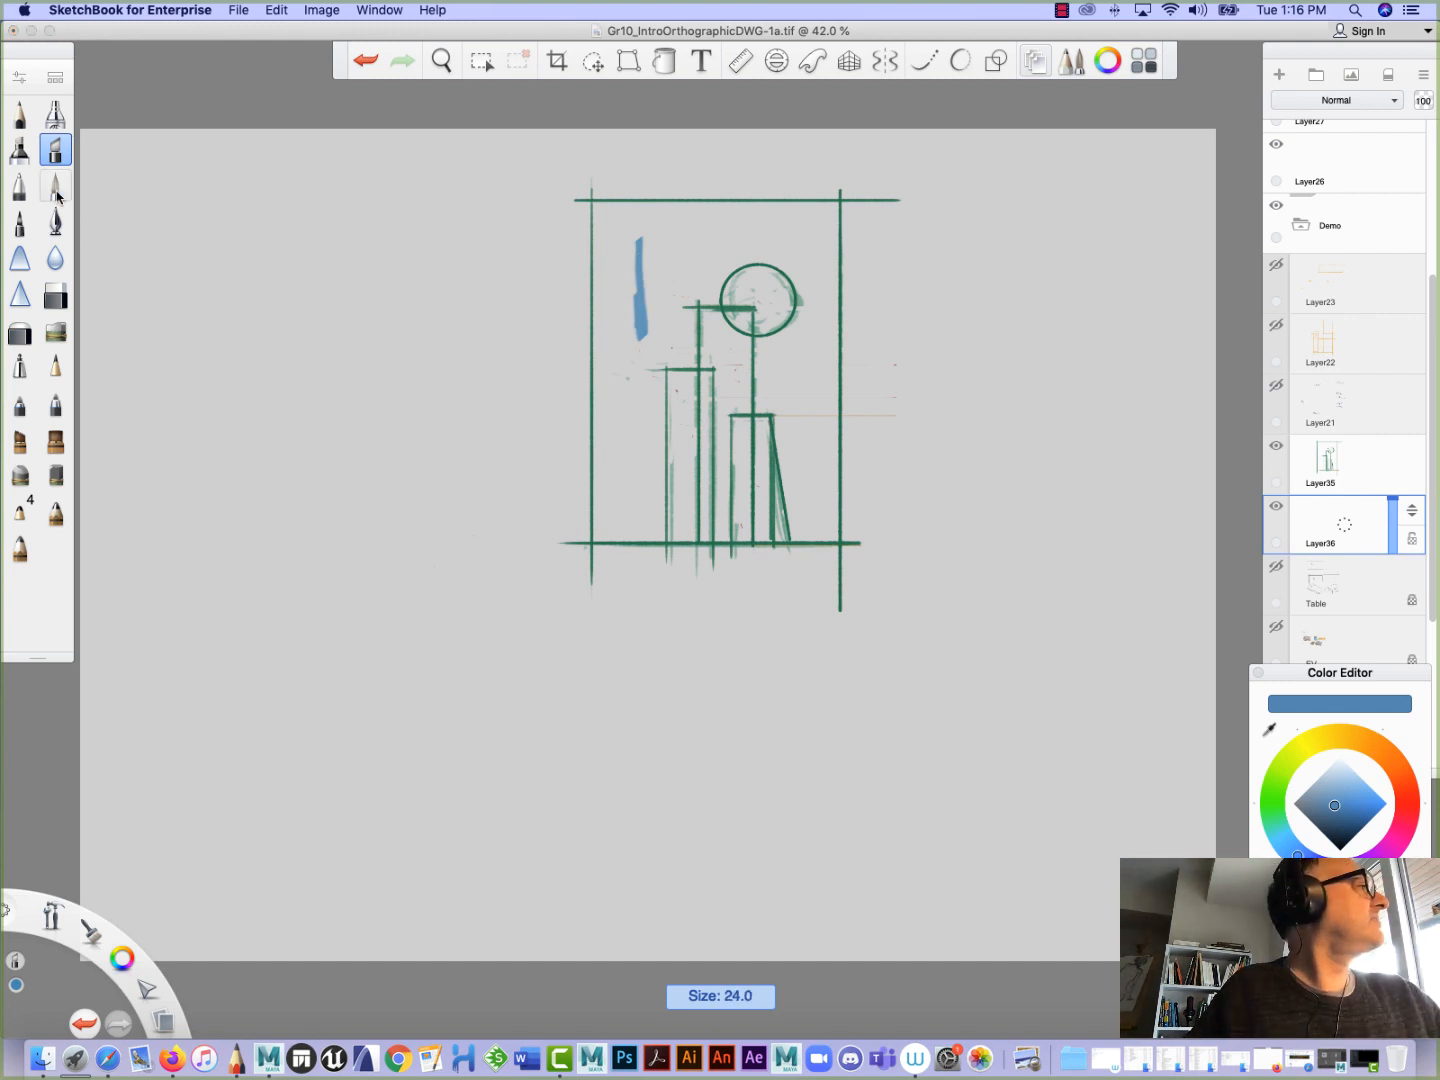
click(18, 78)
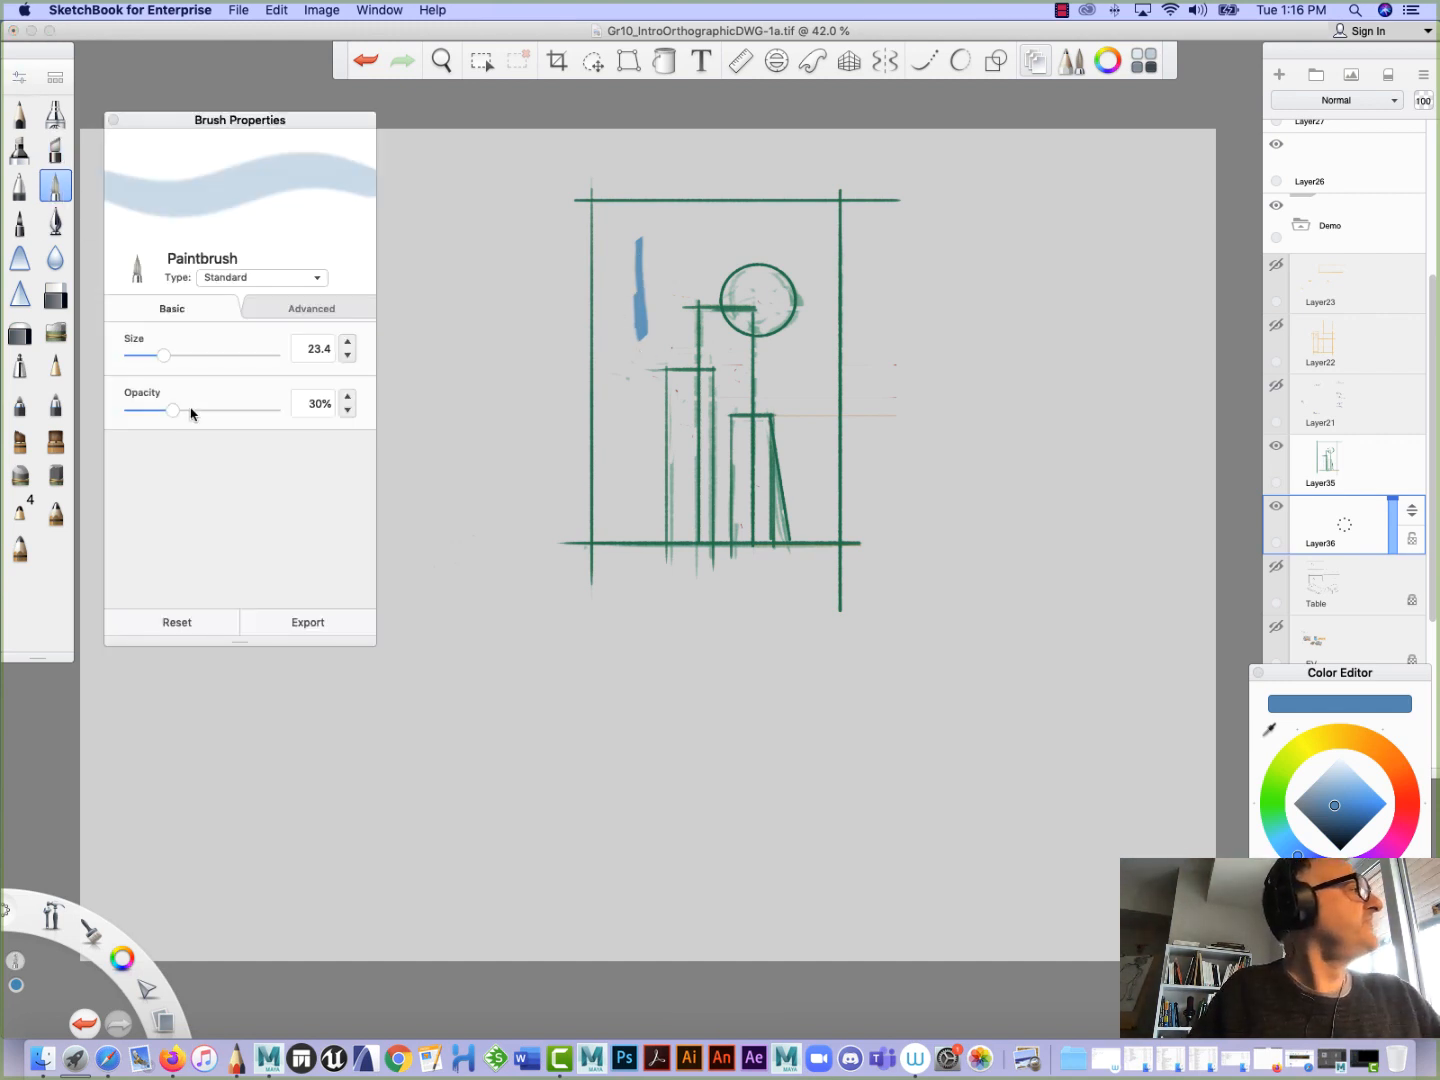
drag(176, 411, 326, 423)
mouse_move(653, 246)
mouse_down()
mouse_move(656, 349)
mouse_move(637, 248)
mouse_move(757, 543)
mouse_move(841, 541)
mouse_up()
Fill a rectangular selection matching the sketched frame with solid blue on the new layer and clear the selection
click(481, 59)
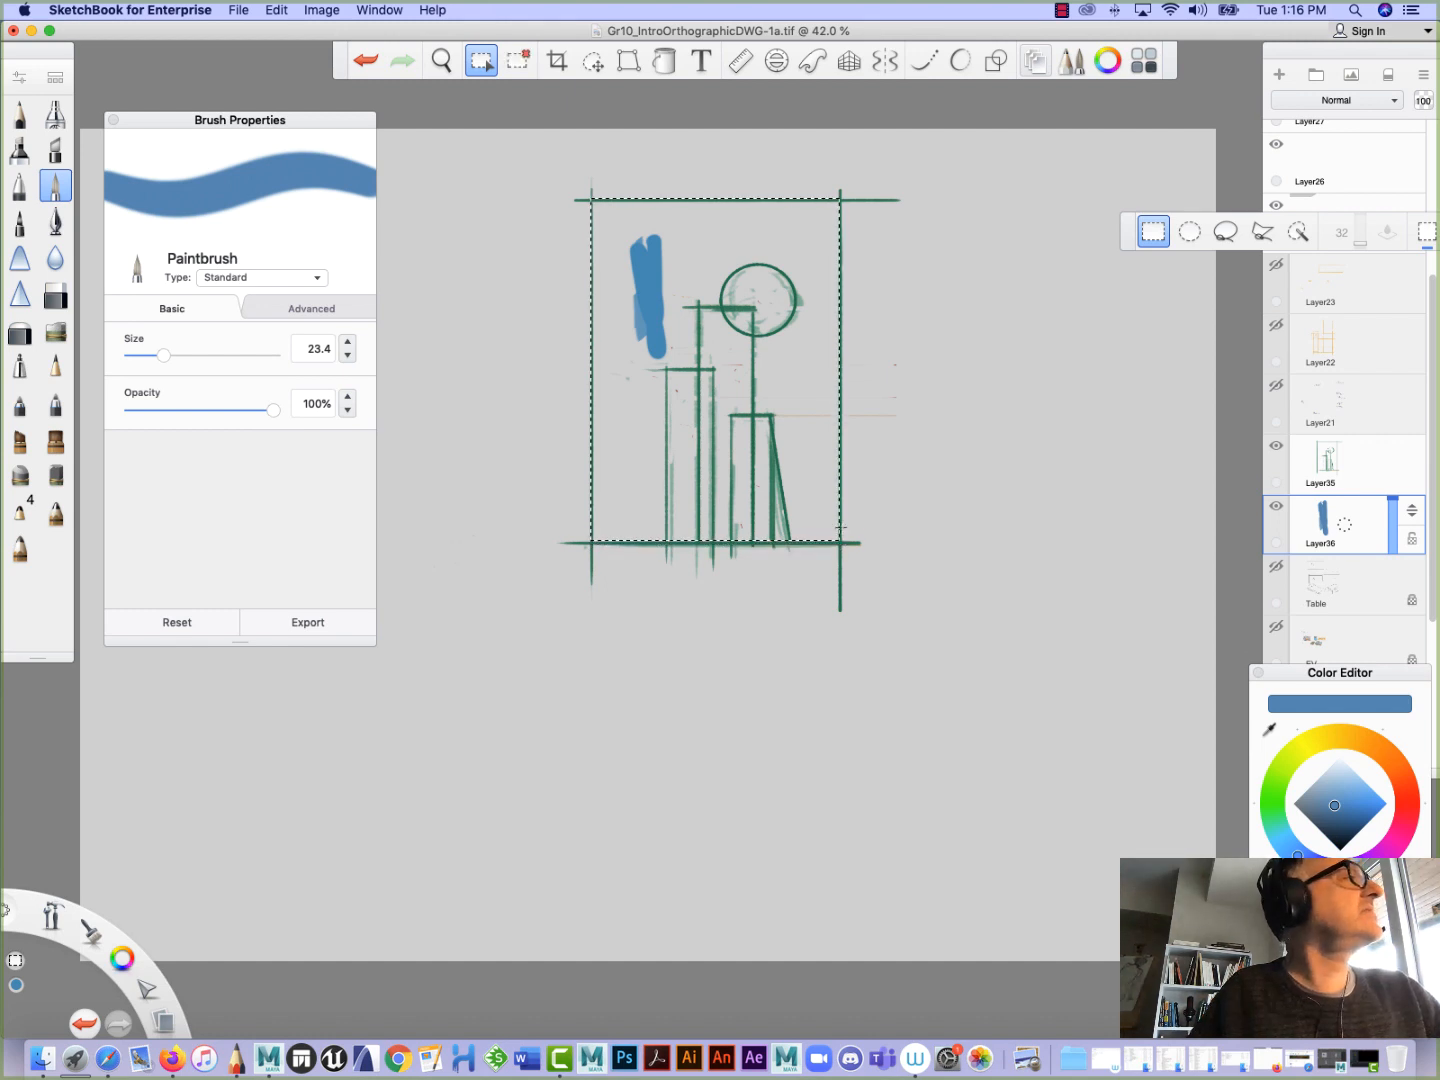
click(665, 59)
click(674, 277)
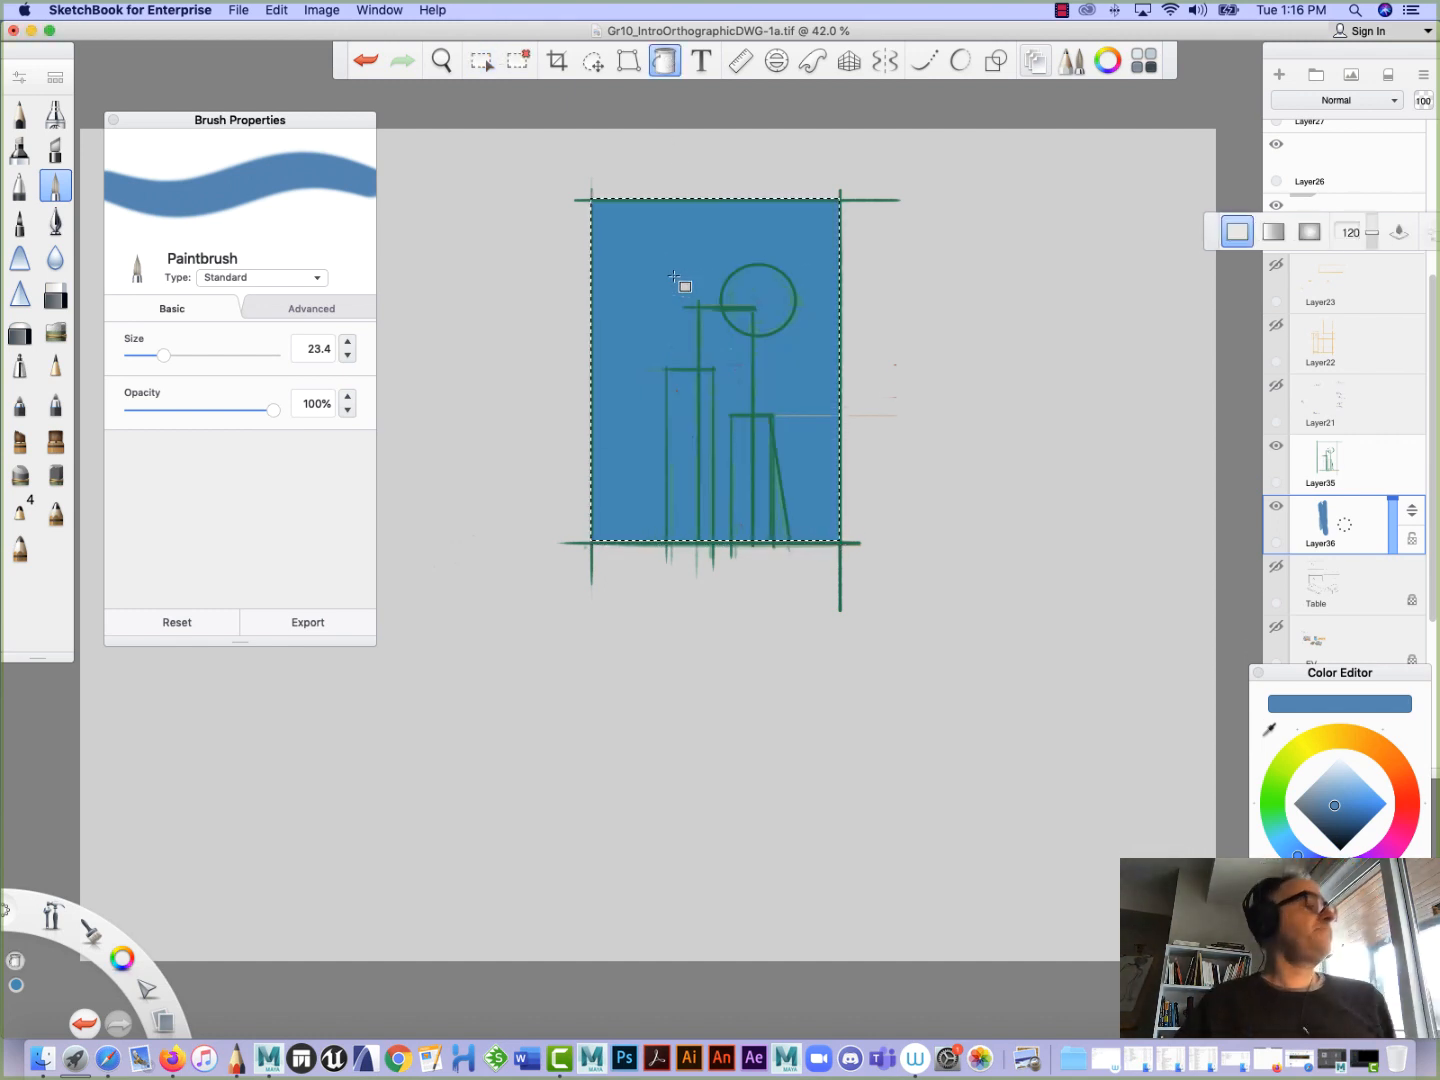
key(super+d)
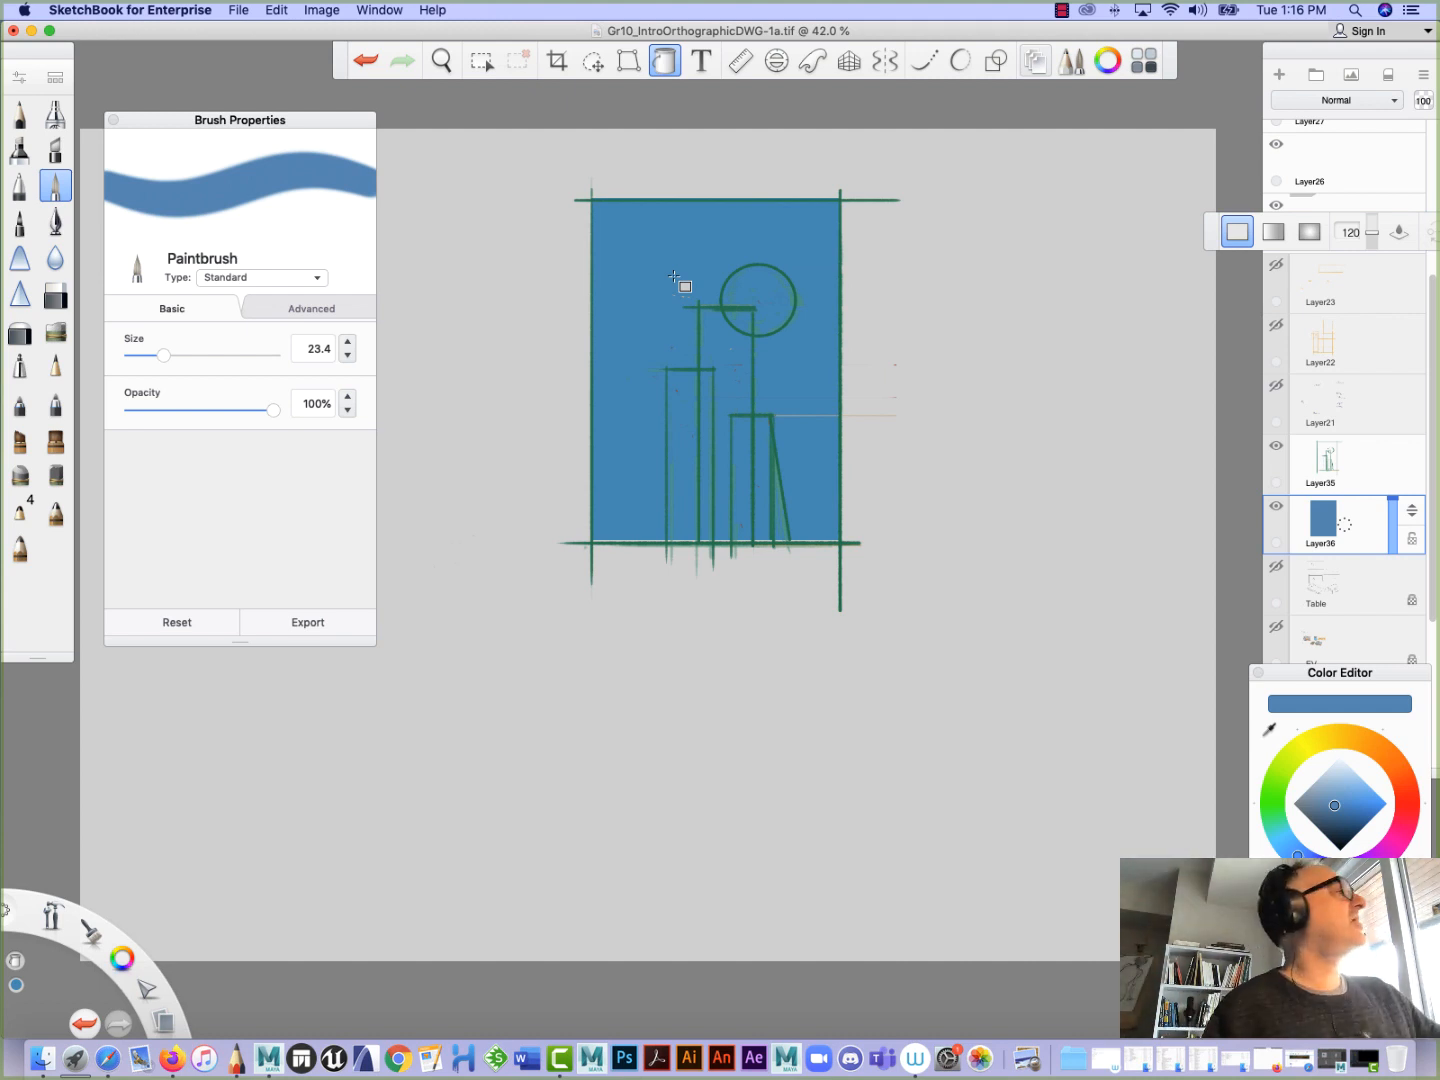
Erase the blue from the moon and the building shapes with the Hard Eraser, enlarging it to size 37.5 for the buildings
key(e)
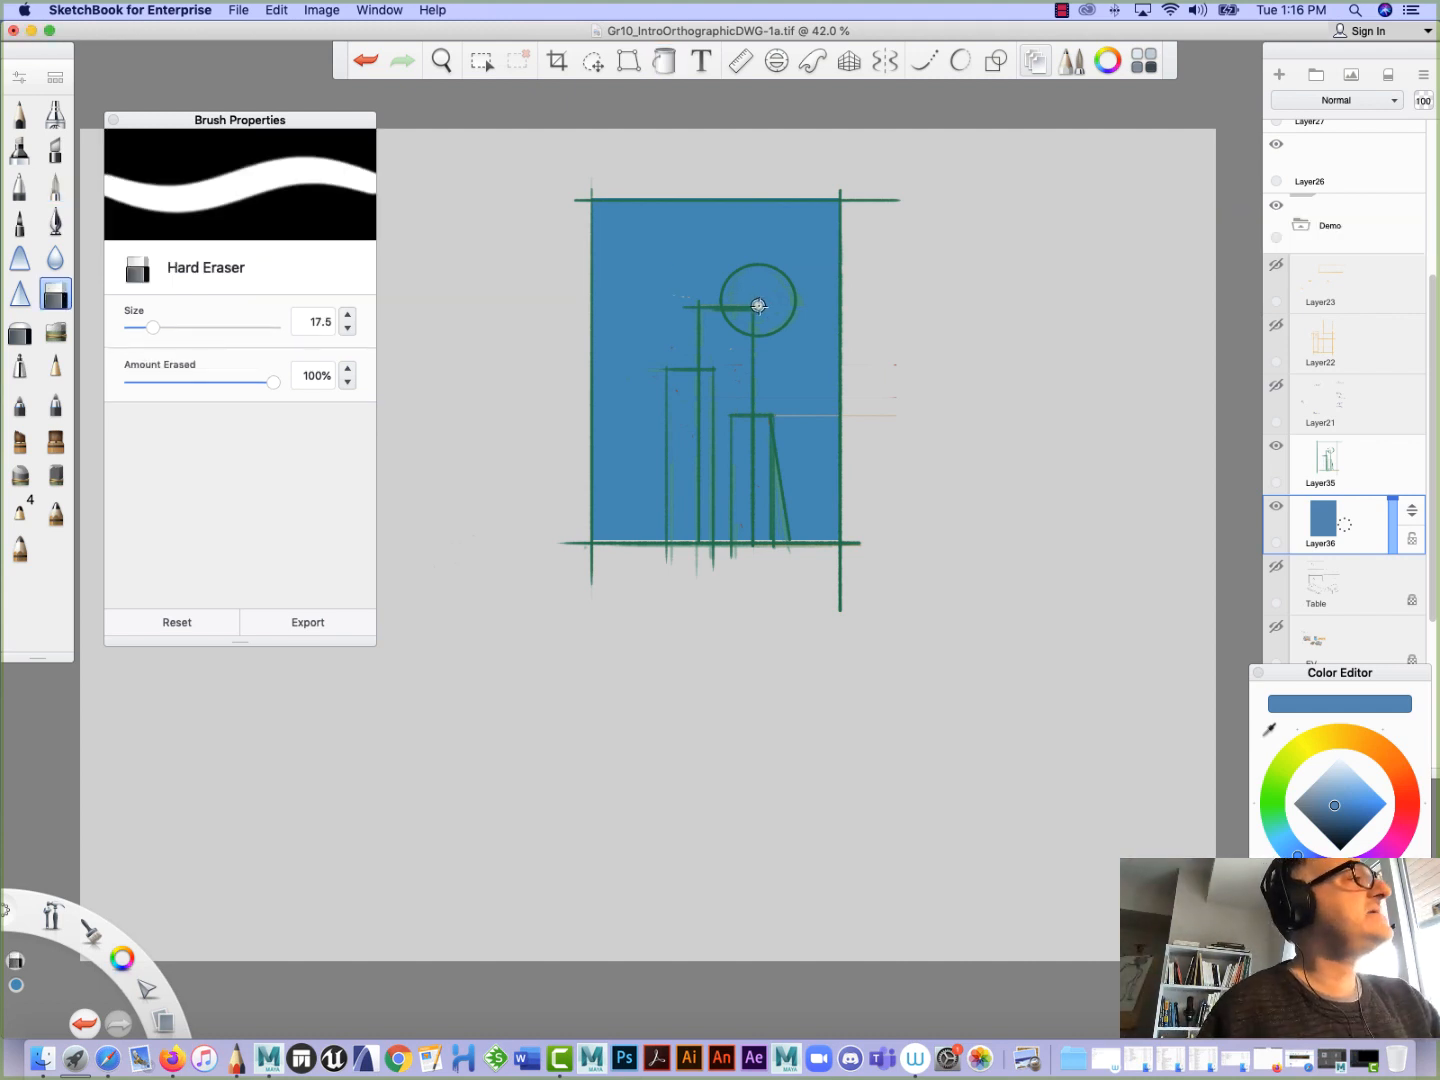
mouse_move(748, 292)
mouse_down()
mouse_move(740, 302)
mouse_move(770, 285)
mouse_move(786, 298)
mouse_move(762, 305)
mouse_move(745, 276)
mouse_move(742, 315)
mouse_move(769, 328)
mouse_move(719, 346)
mouse_move(731, 318)
mouse_move(716, 311)
mouse_up()
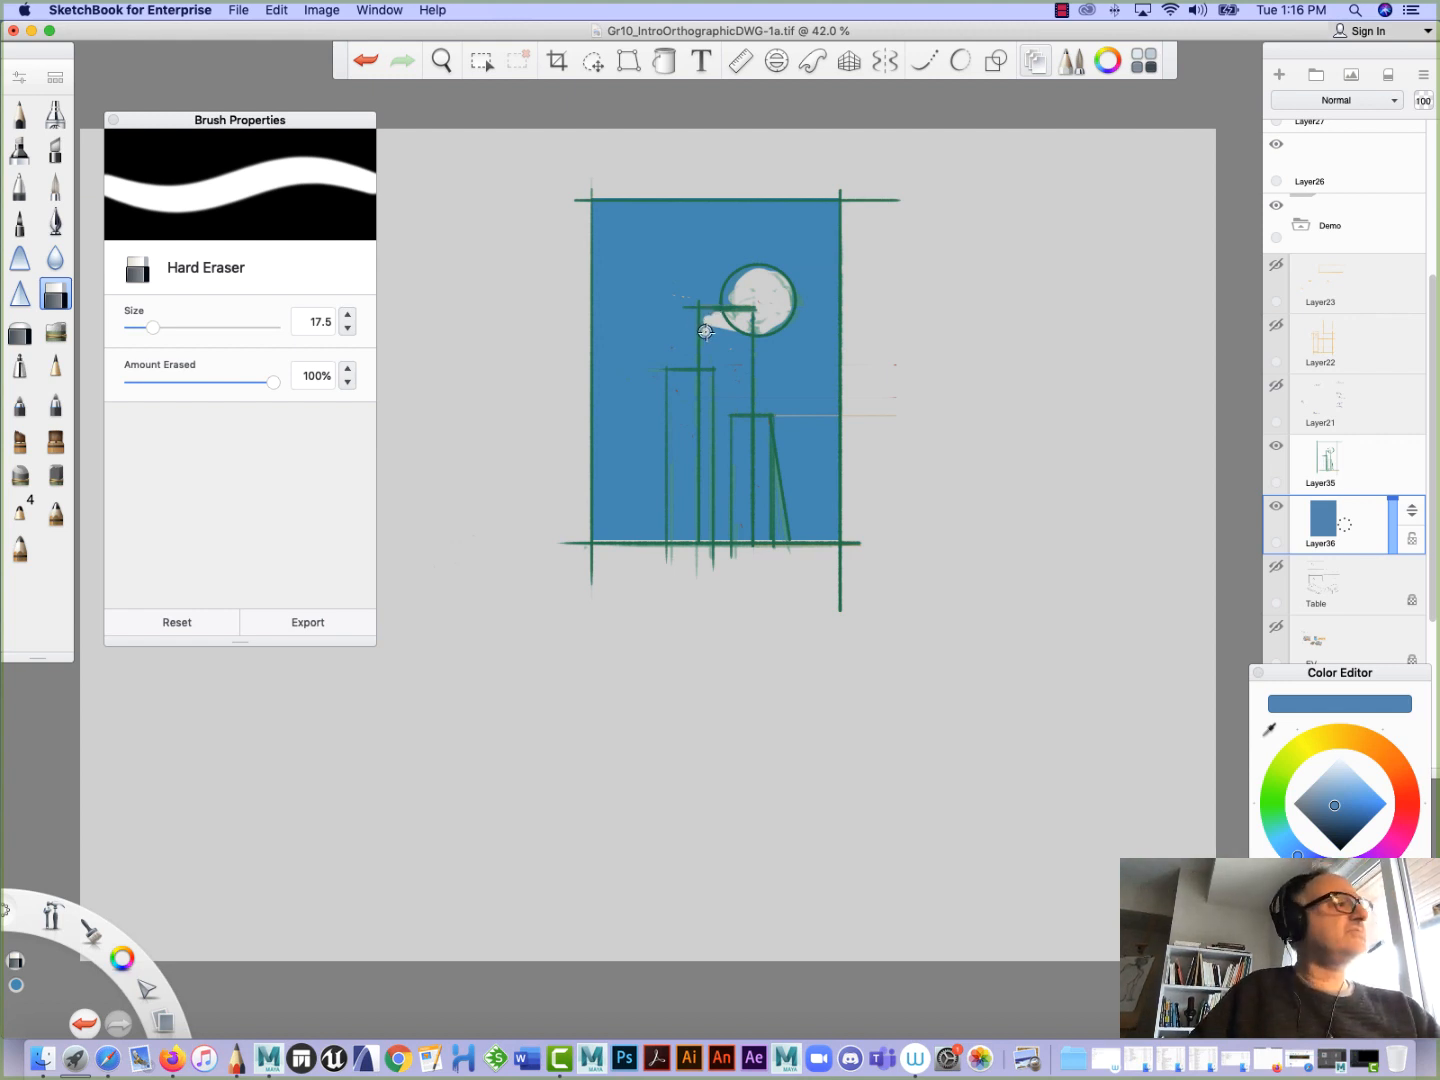
key(bracketright)
key(bracketright)
key(bracketright)
key(bracketright)
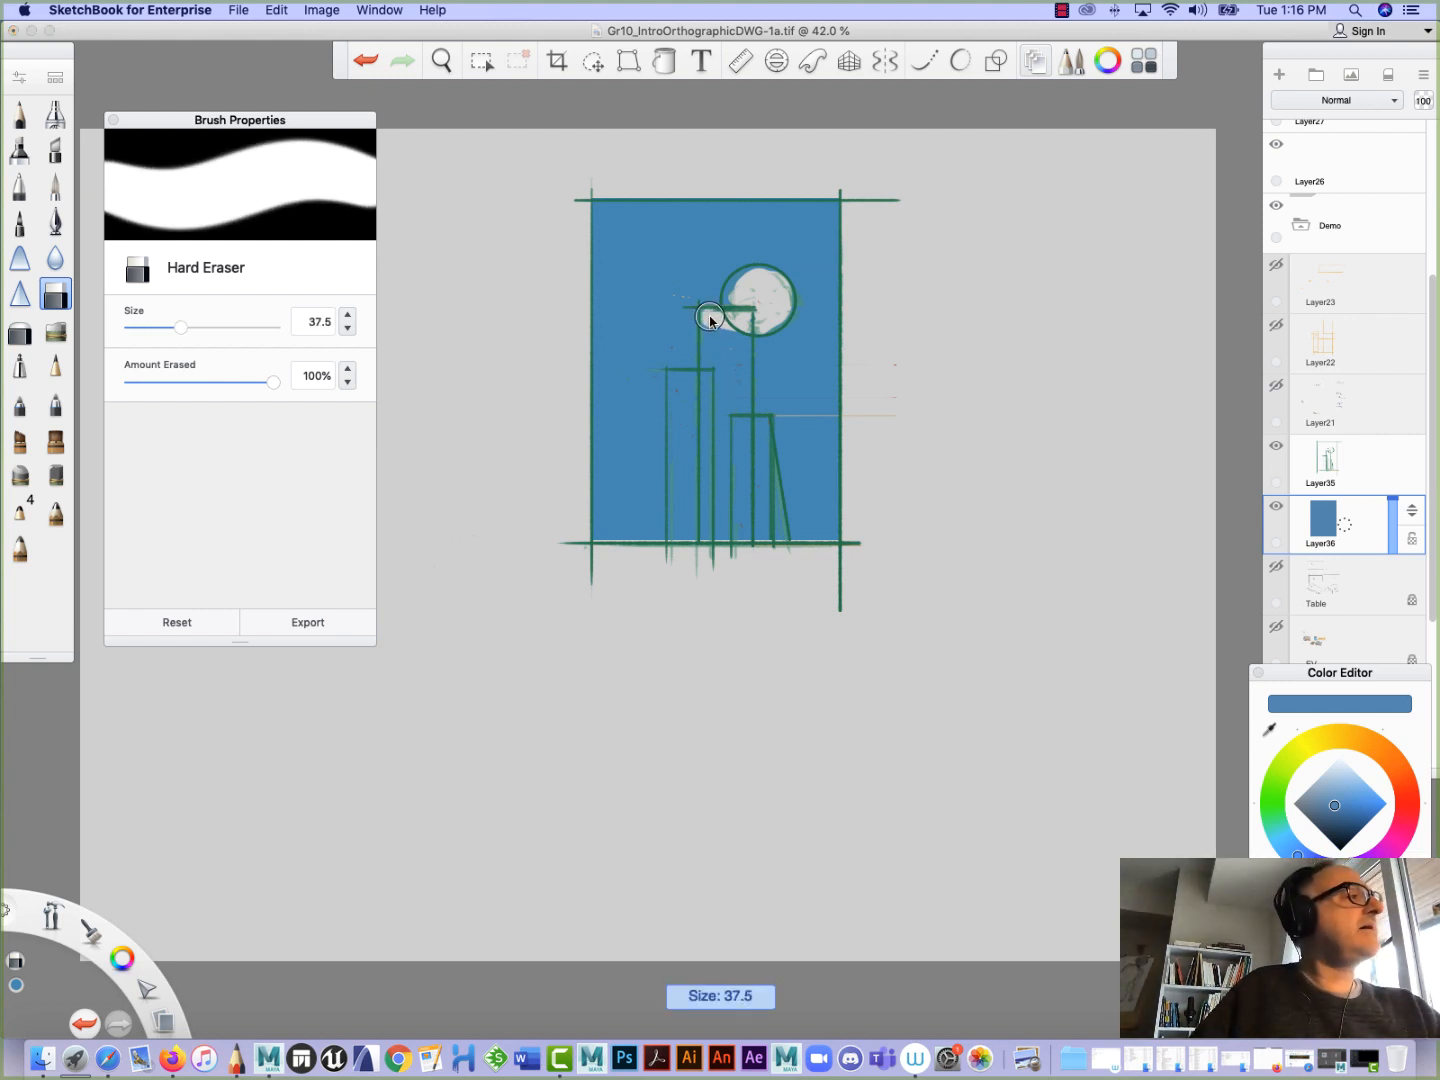
mouse_move(713, 319)
mouse_down()
mouse_move(713, 524)
mouse_move(728, 514)
mouse_up()
drag(738, 332, 735, 535)
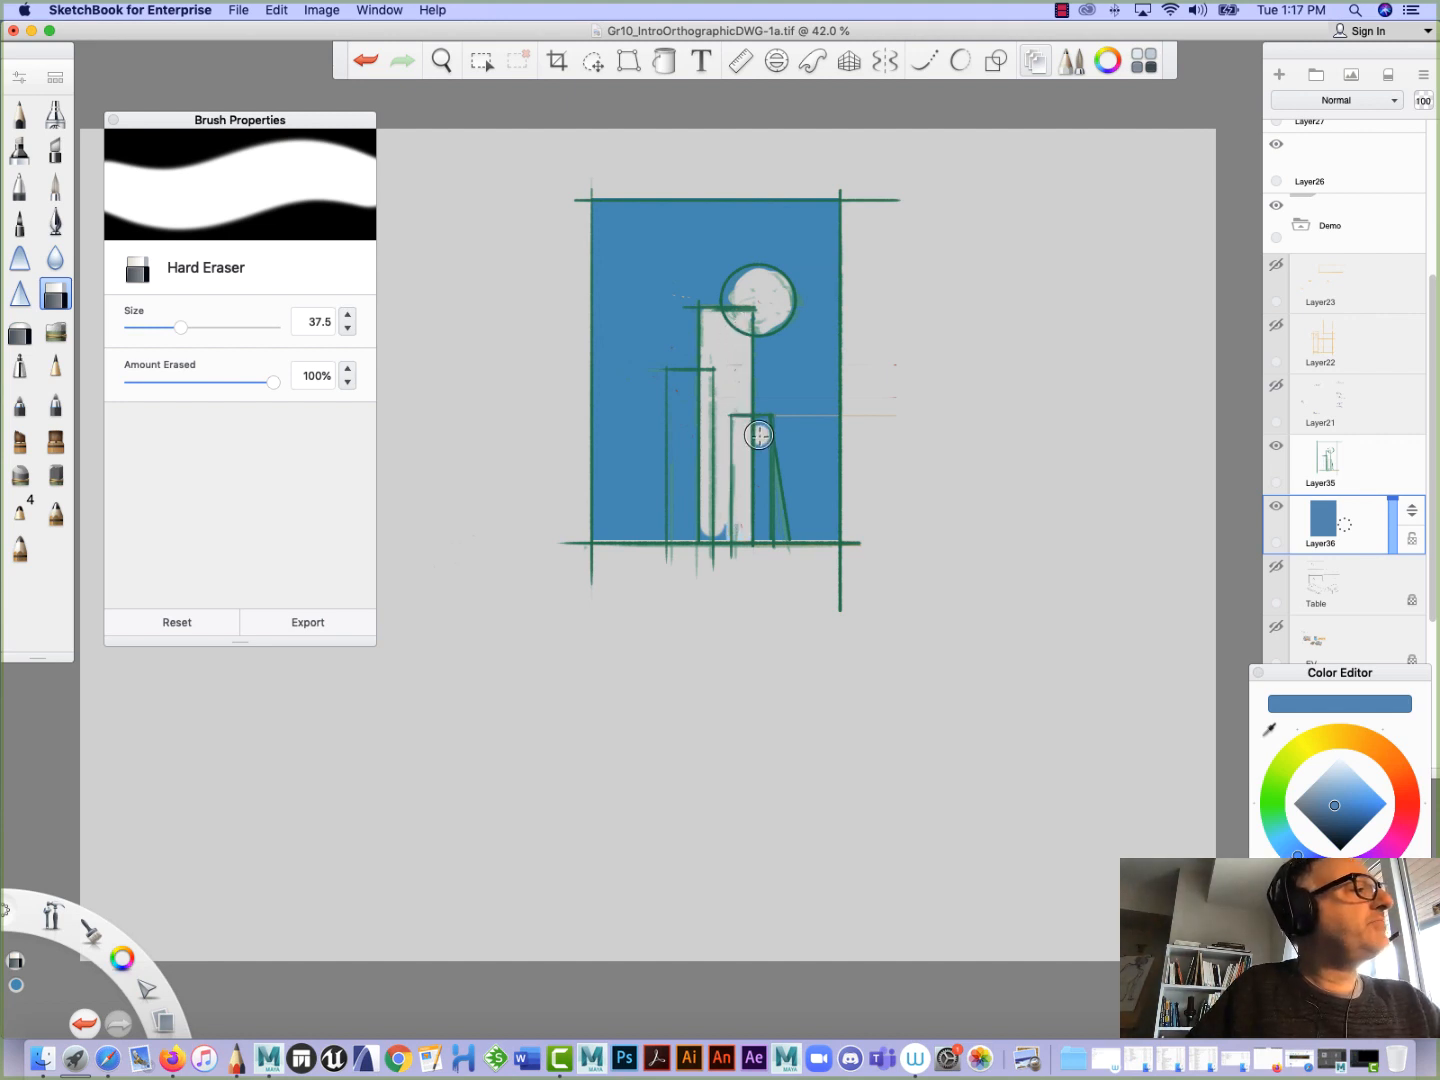
drag(758, 435, 762, 526)
mouse_move(691, 377)
mouse_down()
mouse_move(689, 522)
mouse_move(672, 527)
mouse_move(691, 509)
mouse_move(712, 532)
mouse_move(778, 528)
mouse_up()
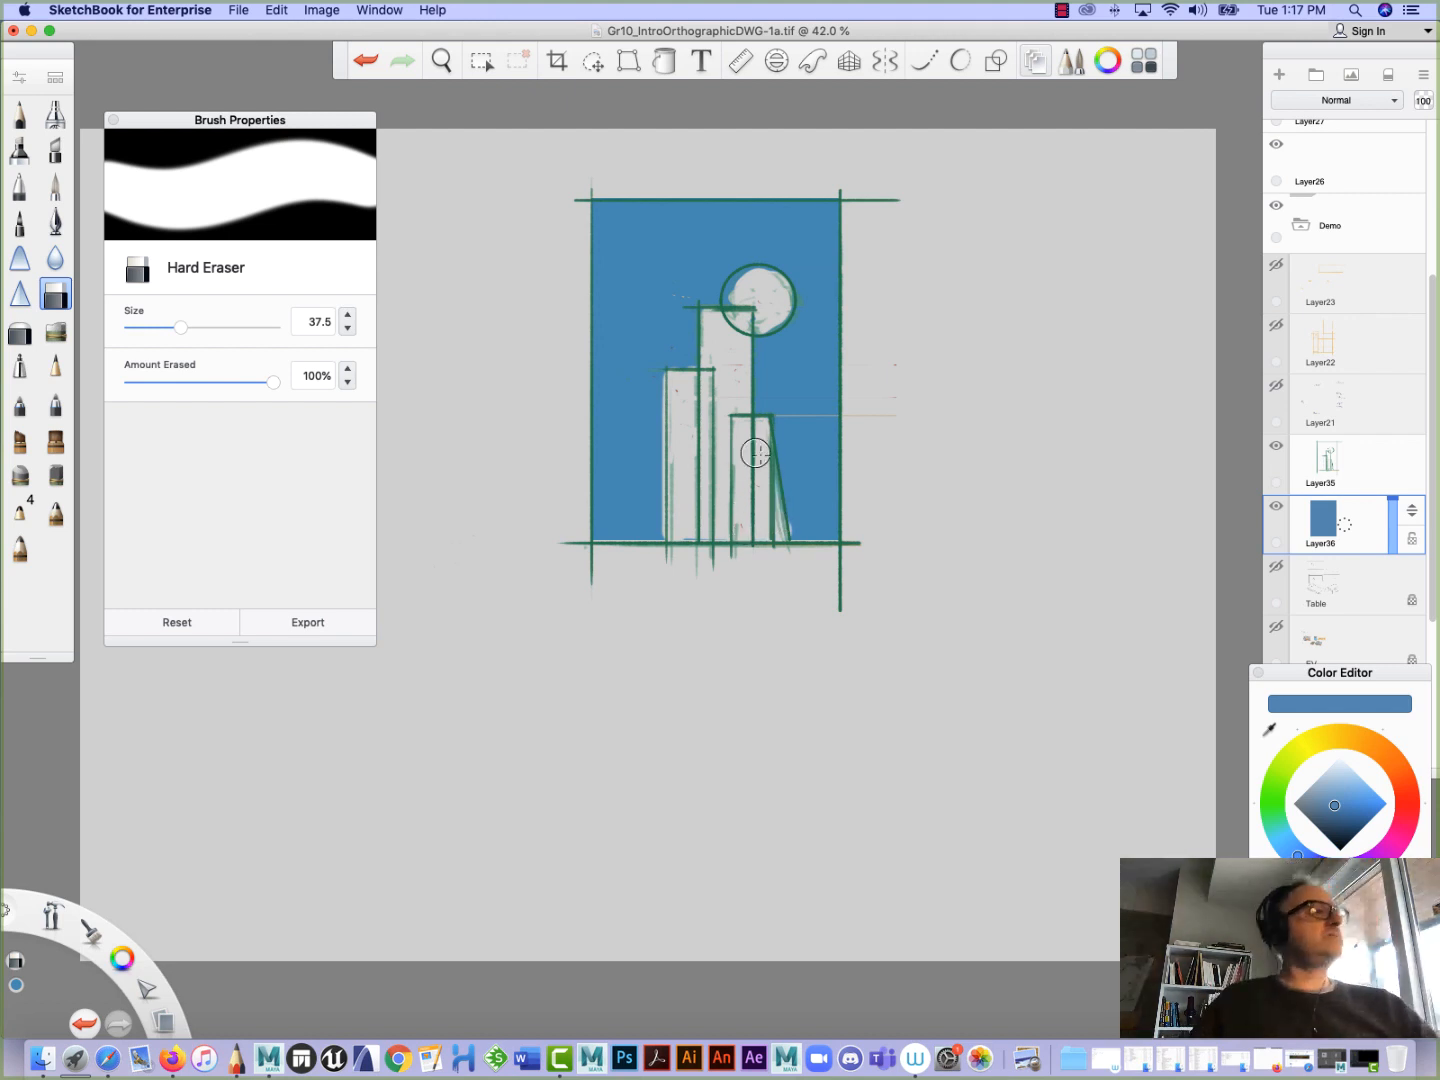
click(1004, 70)
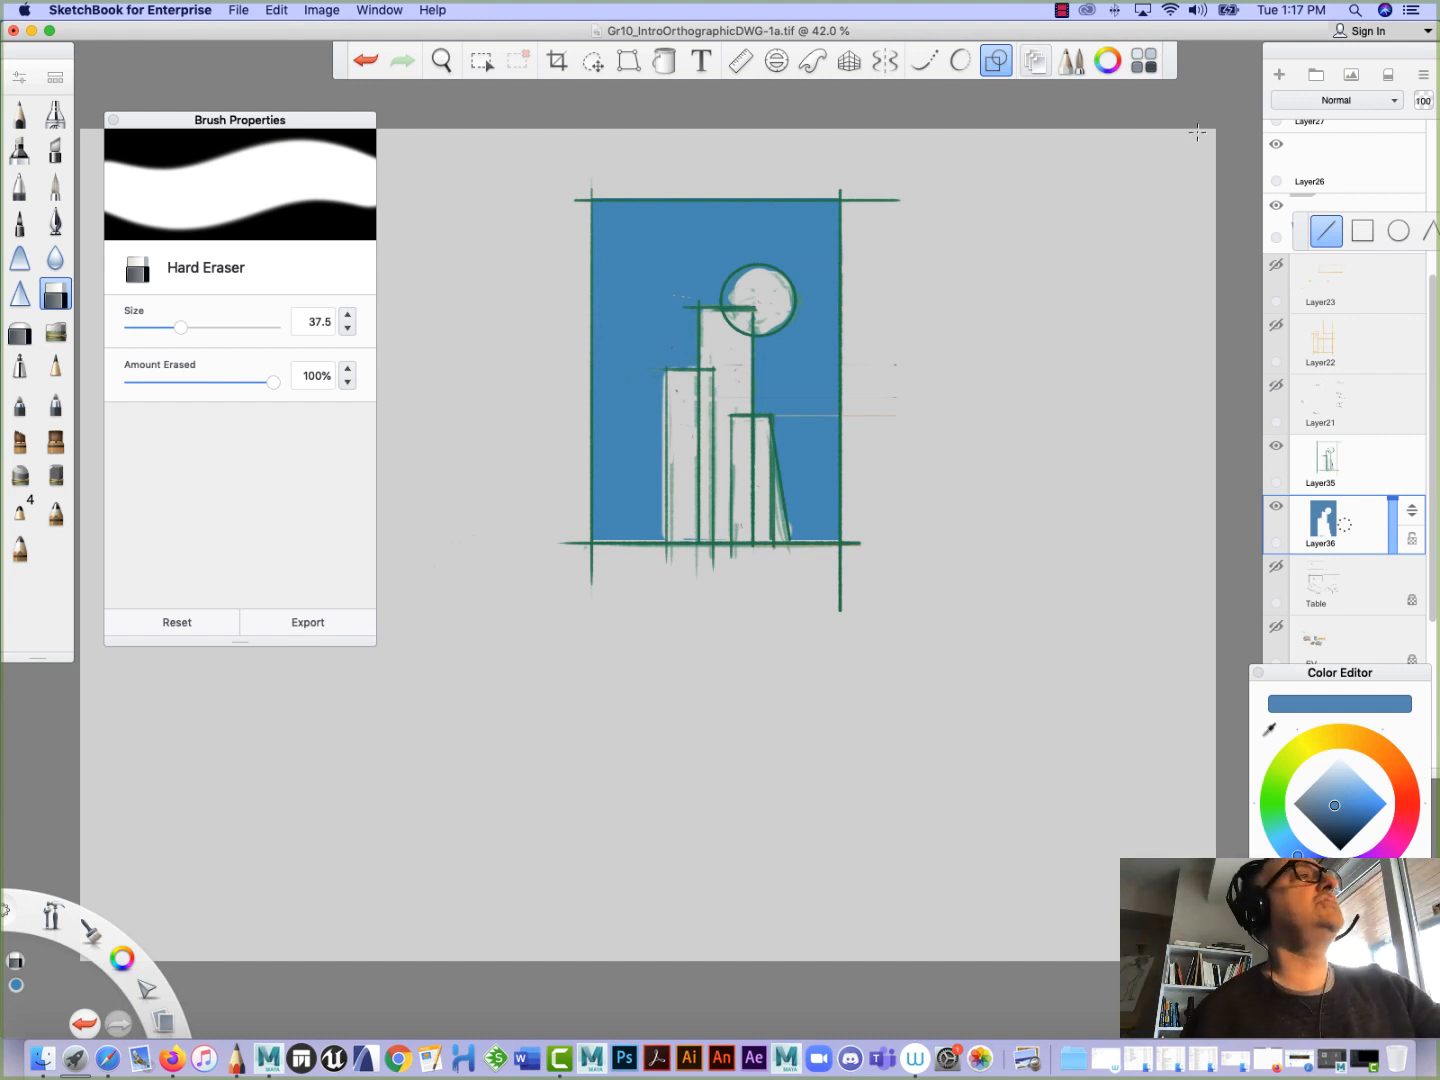
drag(1297, 233, 1117, 233)
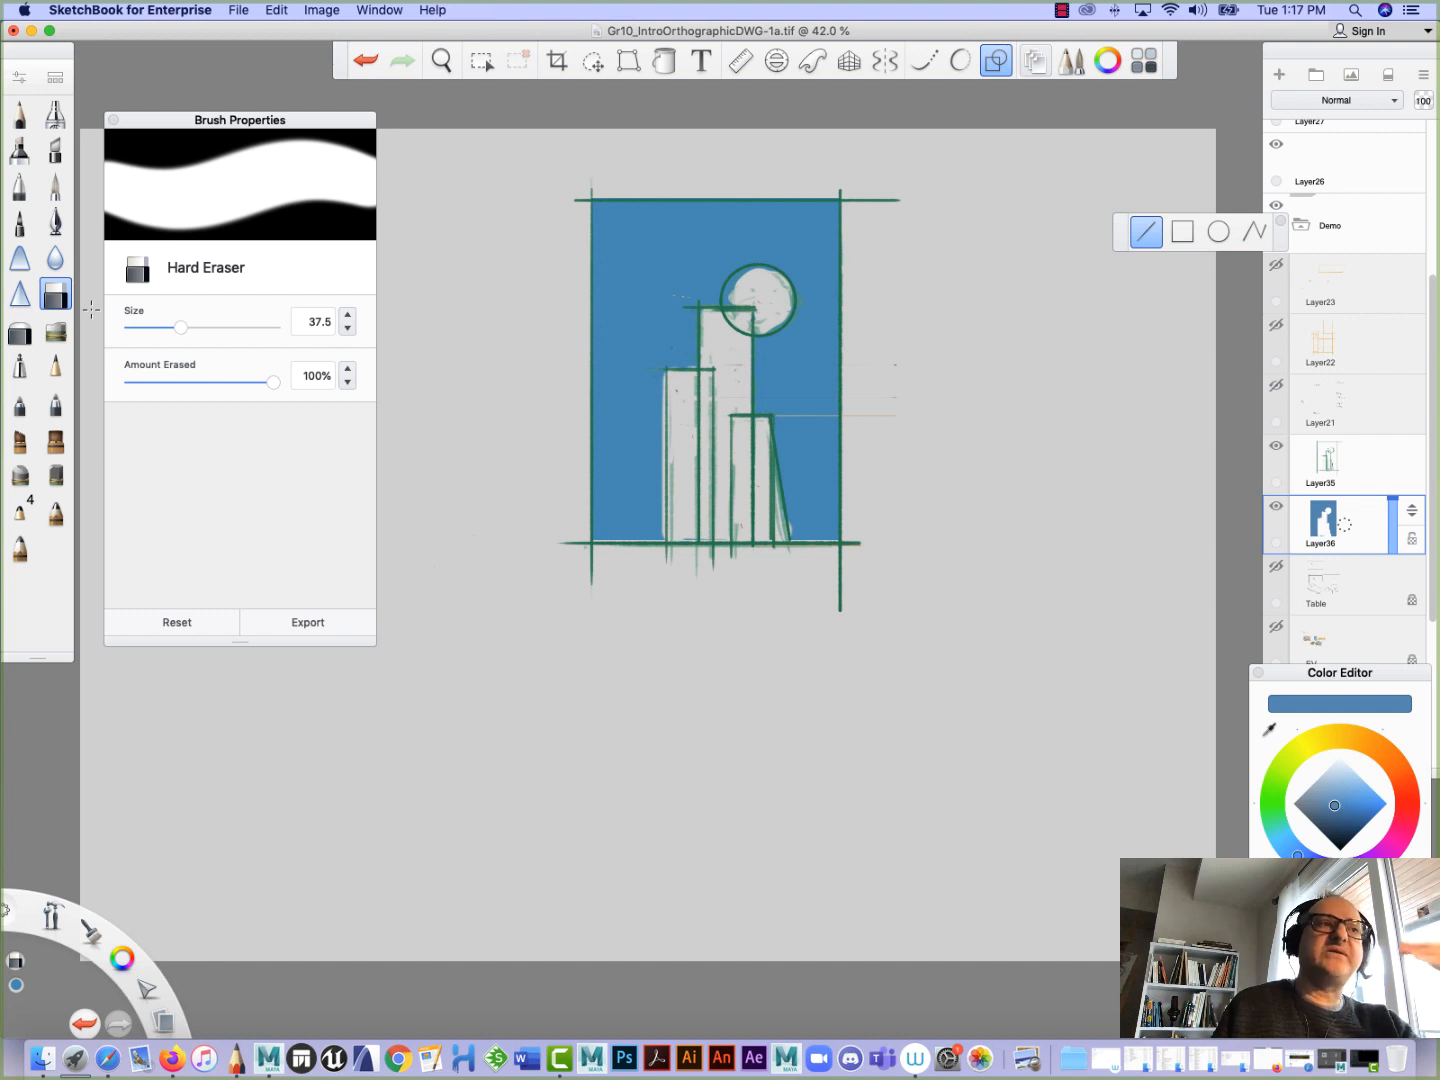
click(992, 65)
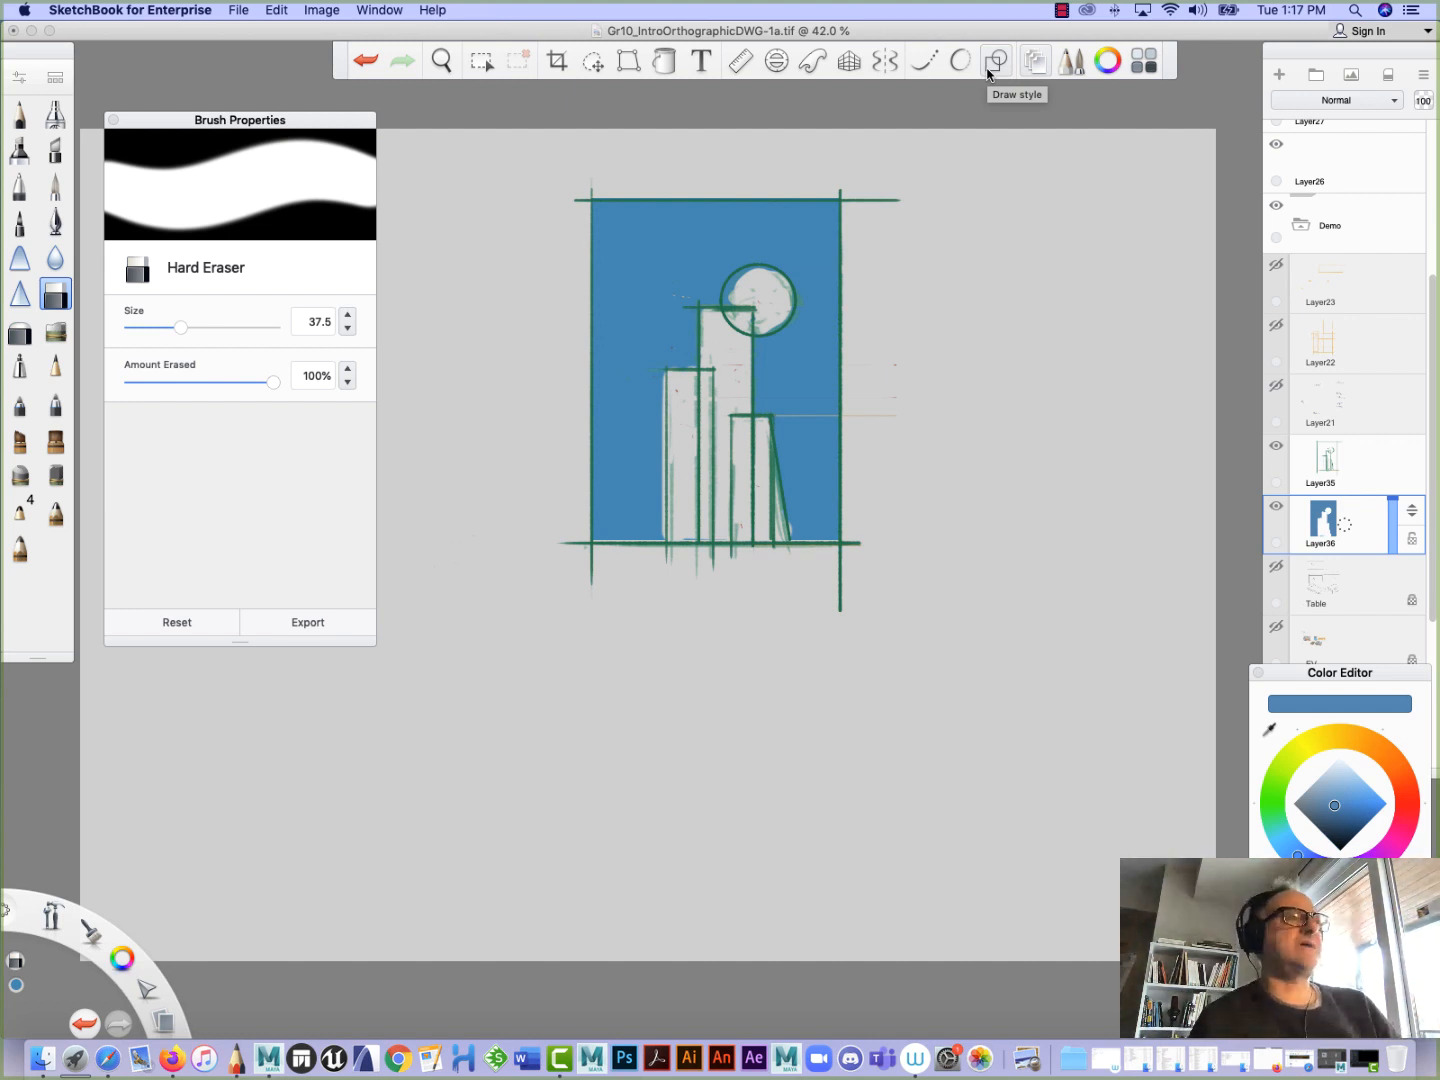
Draw a small pointed ledge in green on Layer35 with the 5.0 Art Pencil, projecting left from the upper part of the leftmost building
click(1352, 471)
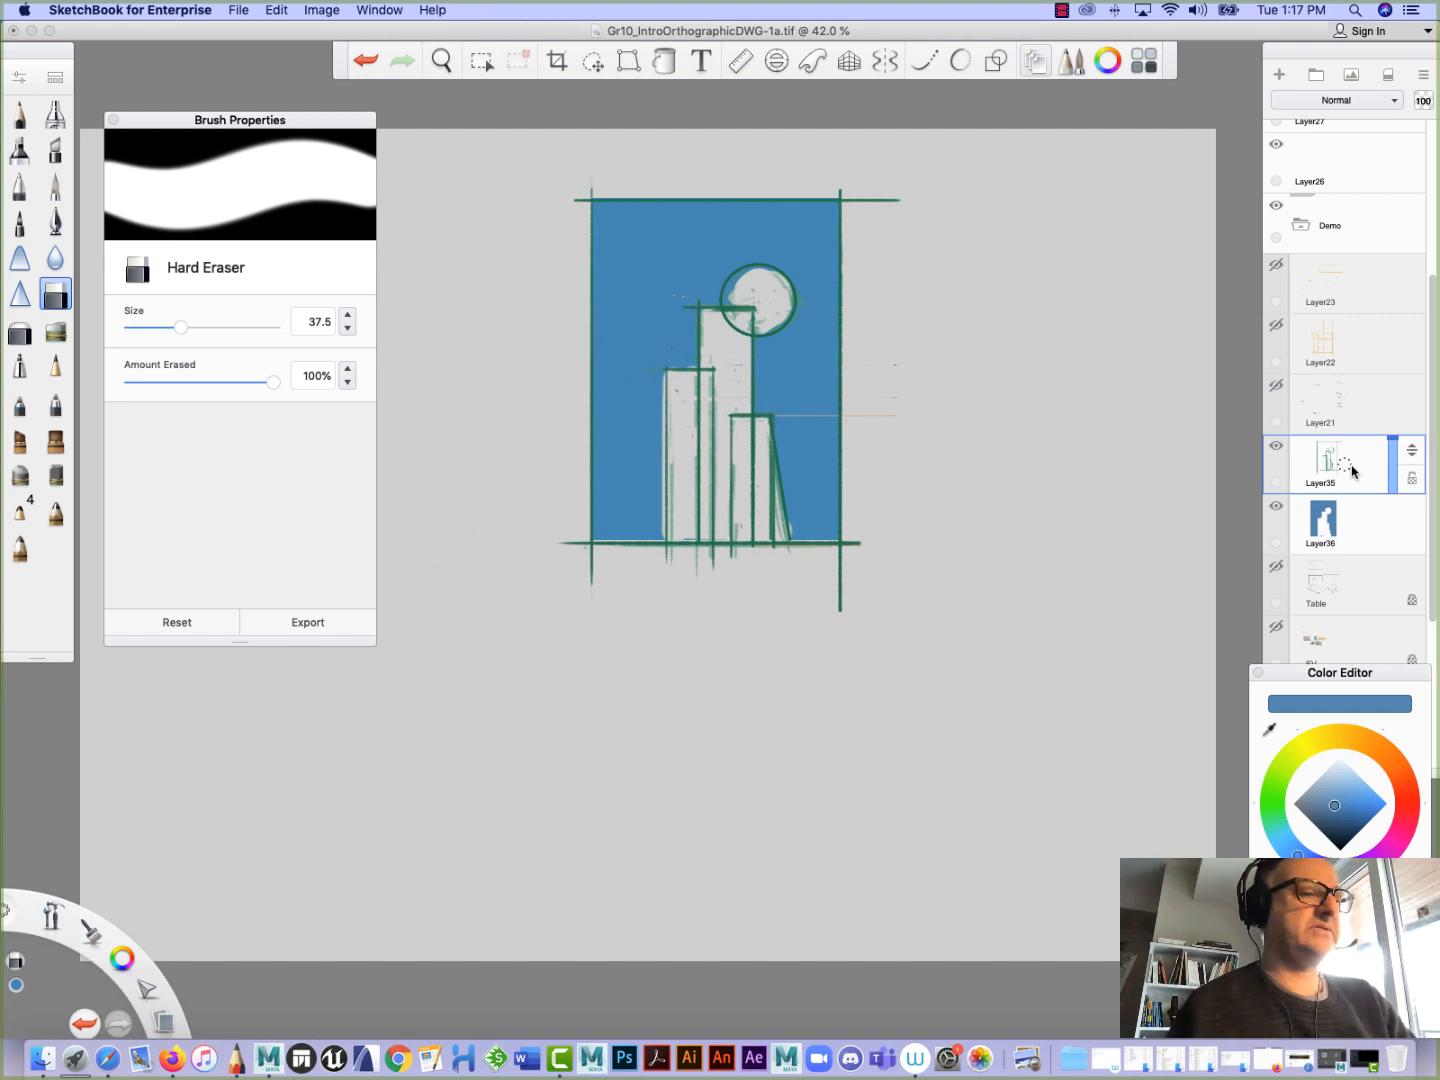
click(55, 186)
drag(1338, 820, 1341, 821)
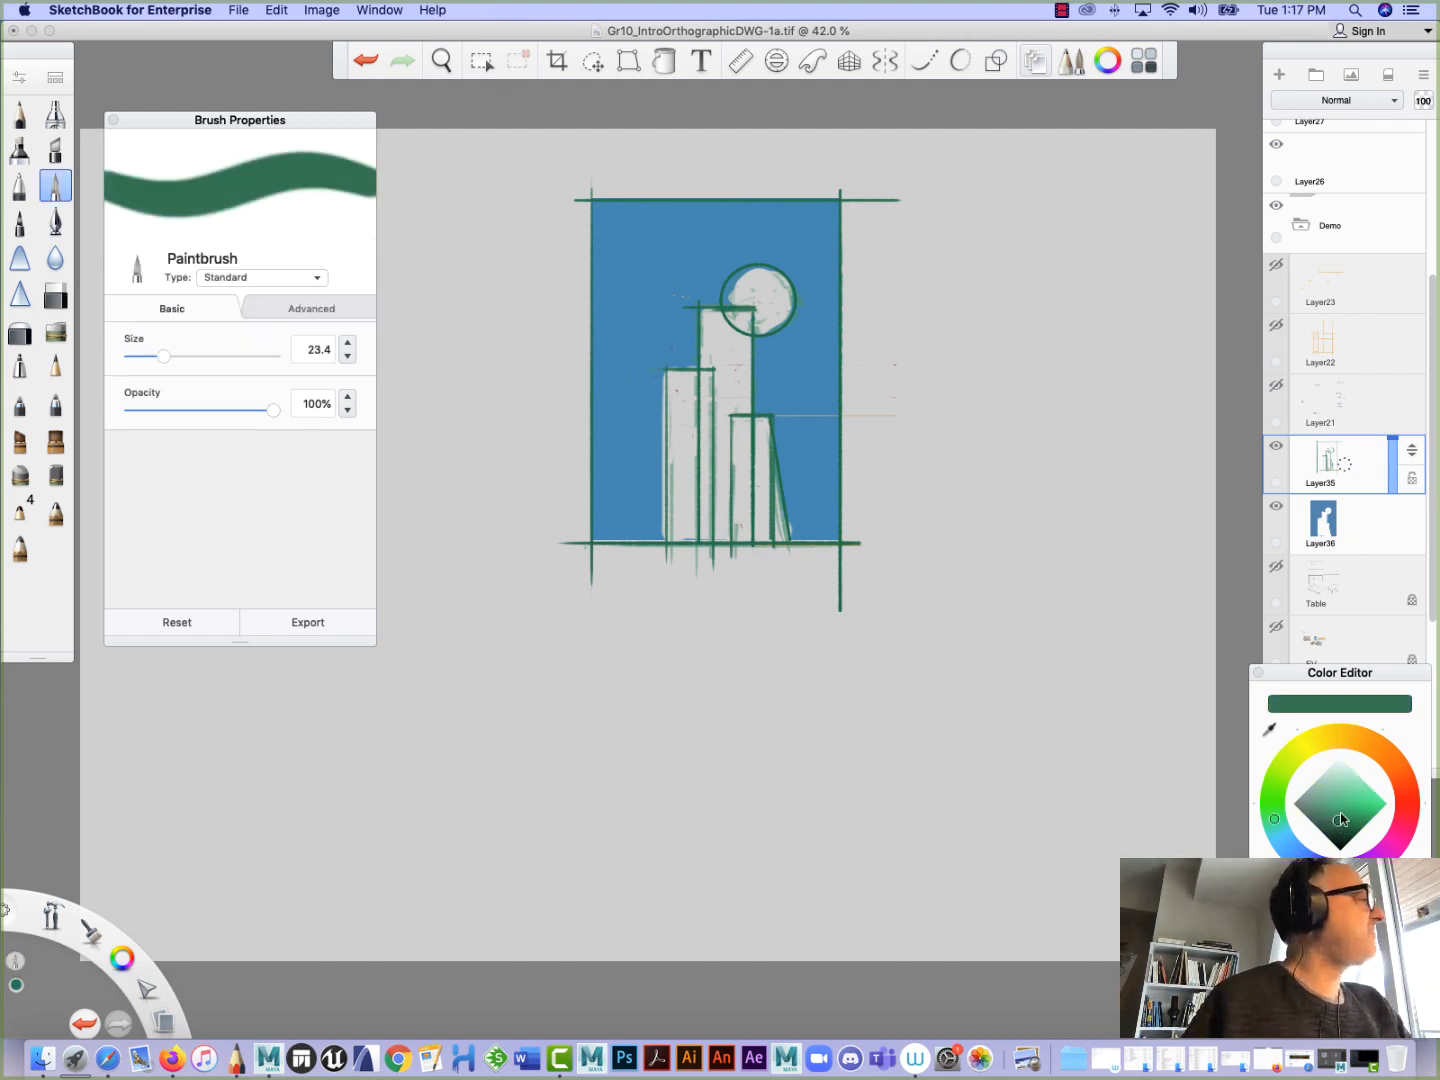
click(20, 509)
click(55, 510)
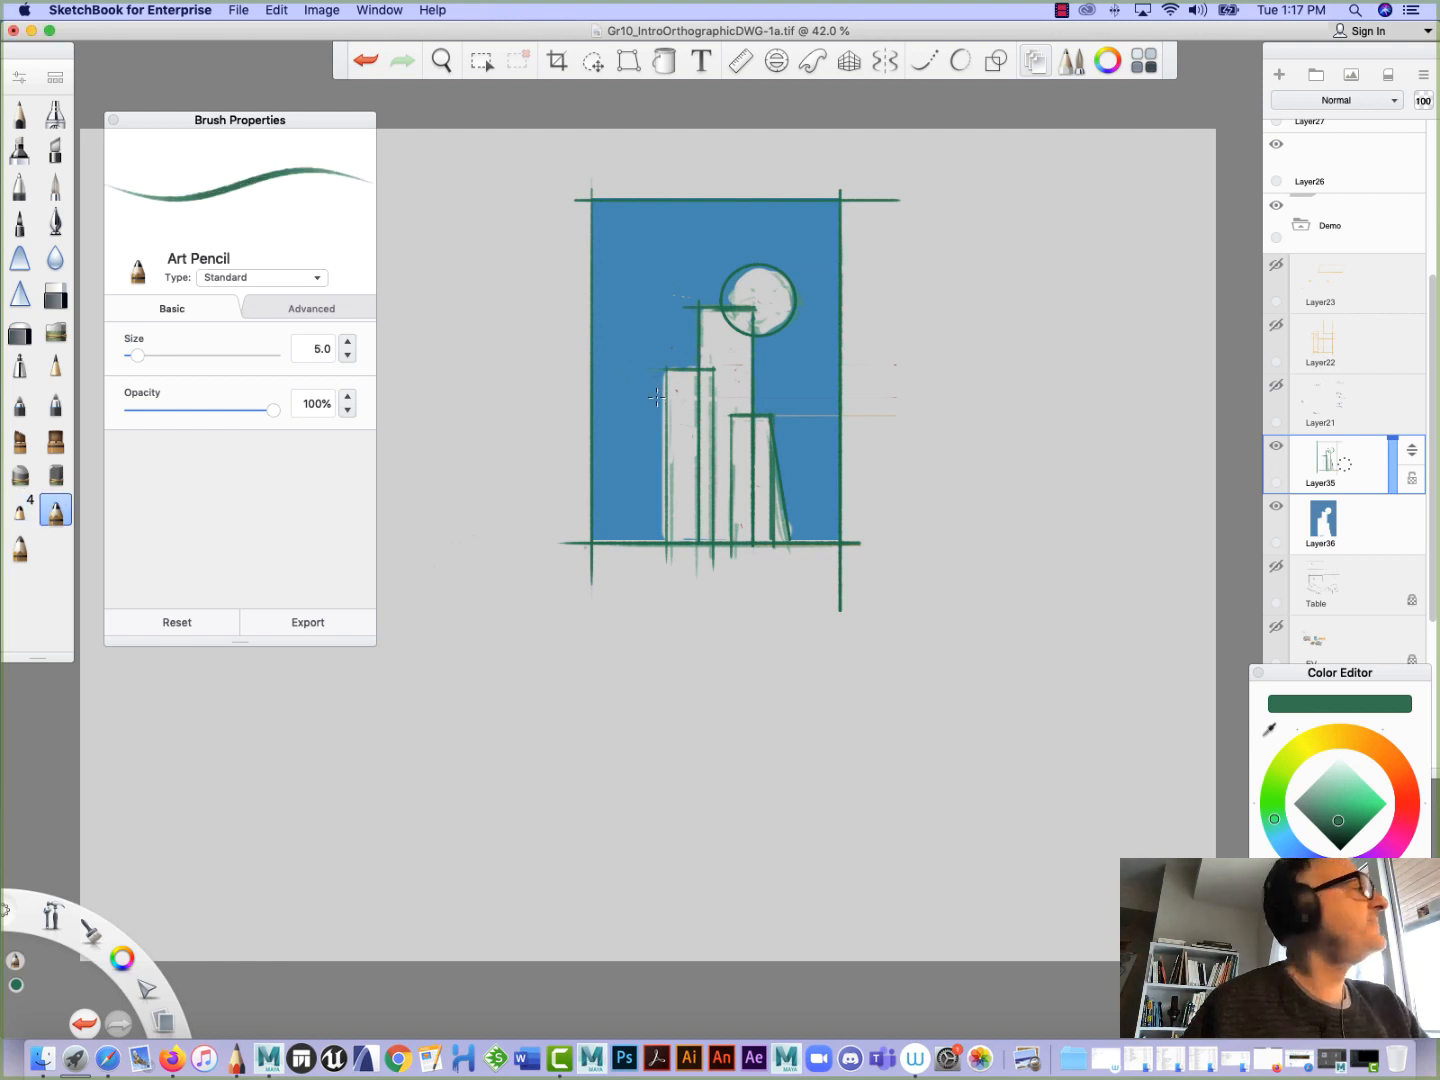
key(space)
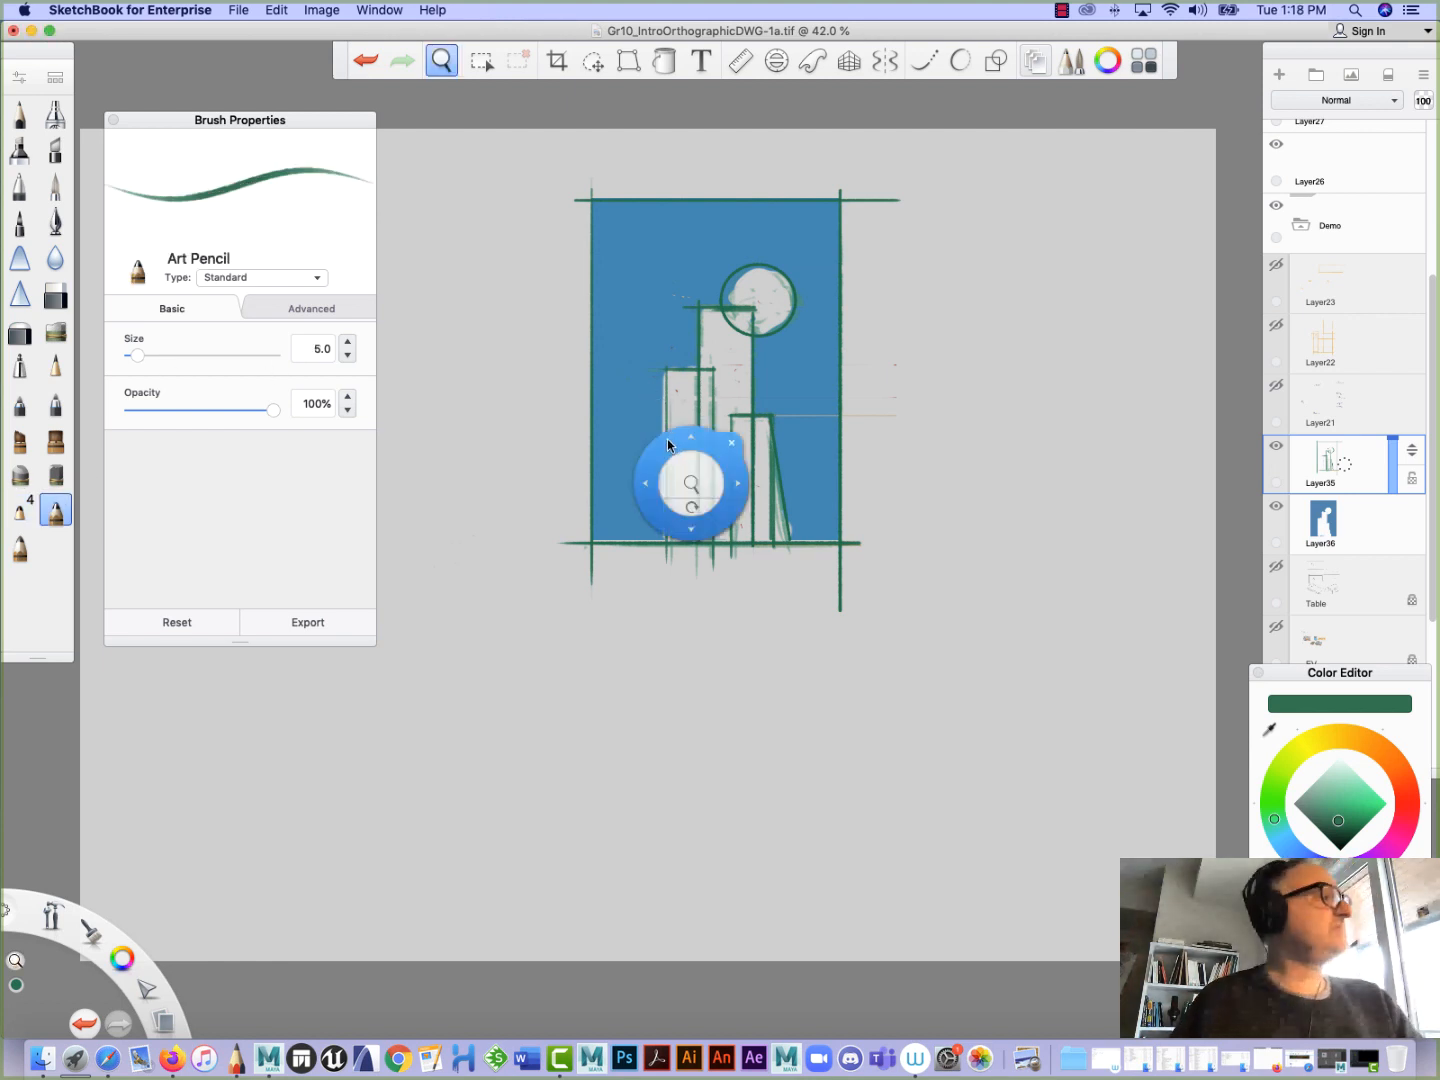
mouse_move(684, 480)
mouse_down()
mouse_move(786, 518)
mouse_move(750, 746)
mouse_up()
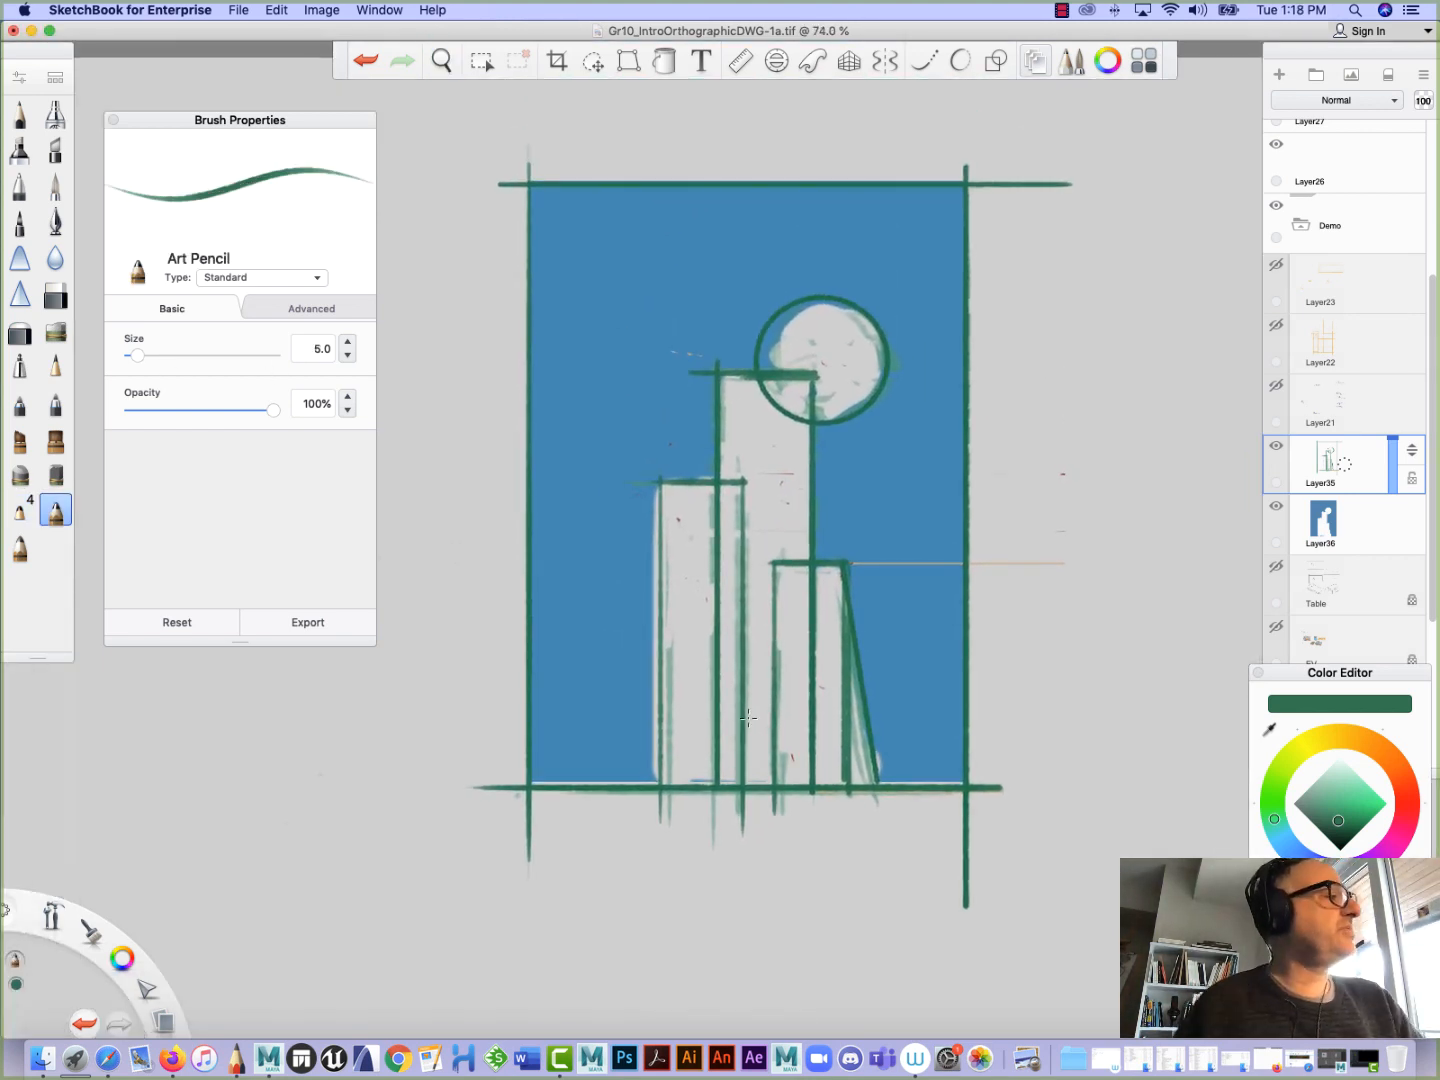
mouse_move(618, 518)
mouse_down()
mouse_move(686, 518)
mouse_move(598, 514)
mouse_up()
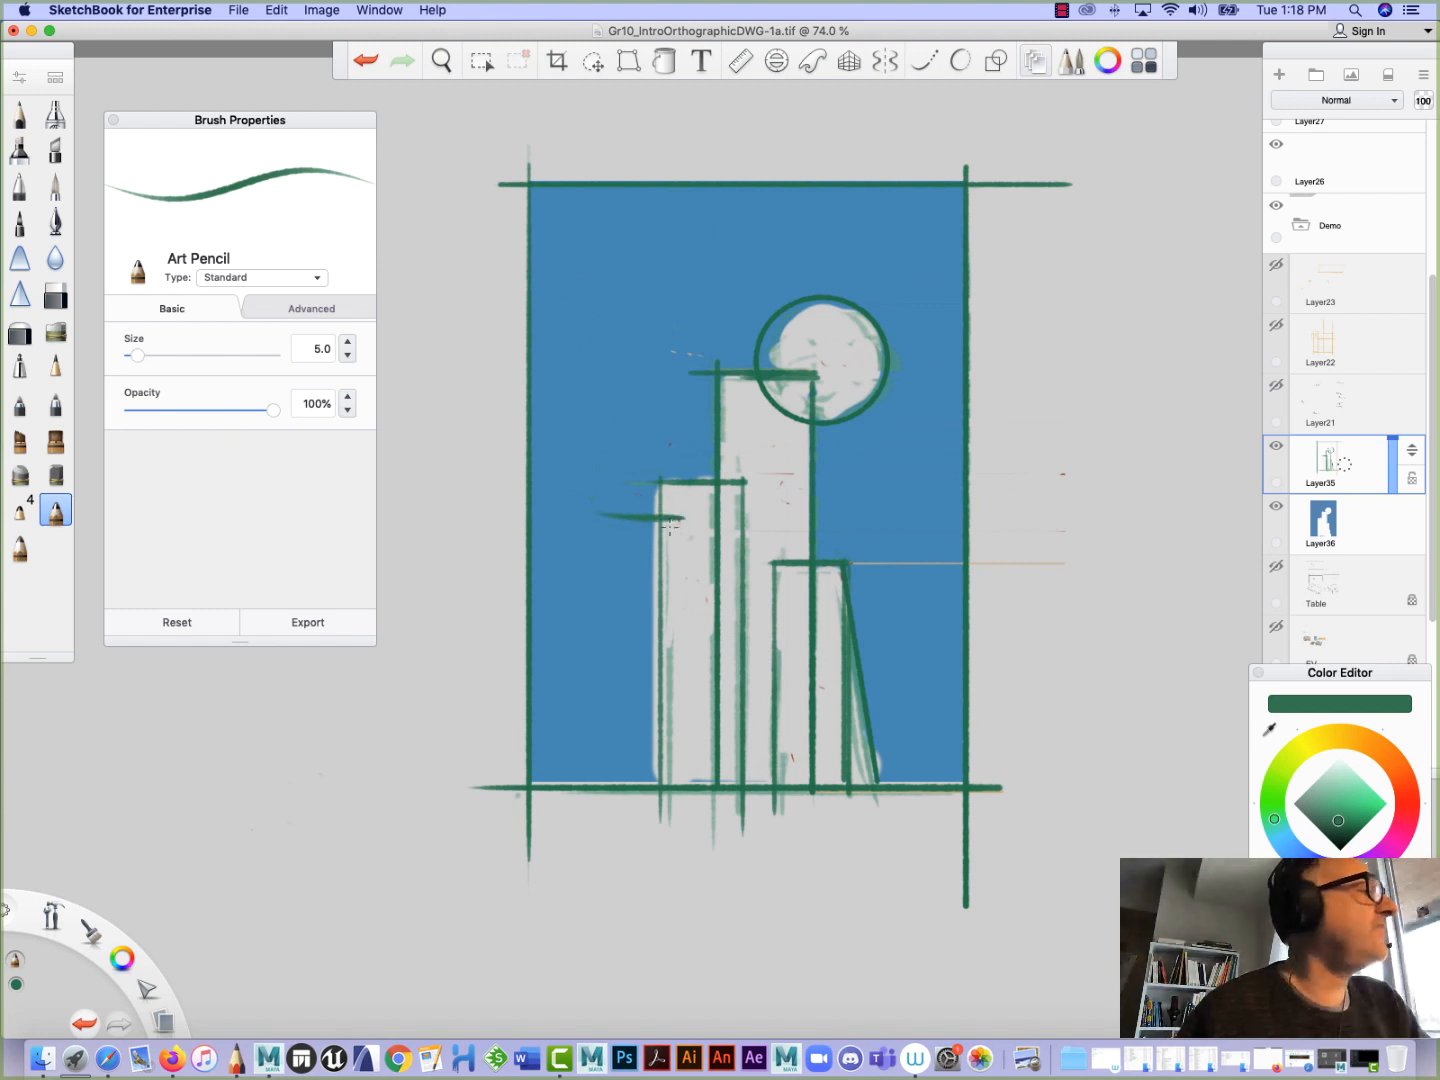
mouse_move(685, 517)
mouse_down()
mouse_move(687, 542)
mouse_move(602, 515)
mouse_move(692, 518)
mouse_move(683, 539)
mouse_move(608, 518)
mouse_move(691, 518)
mouse_up()
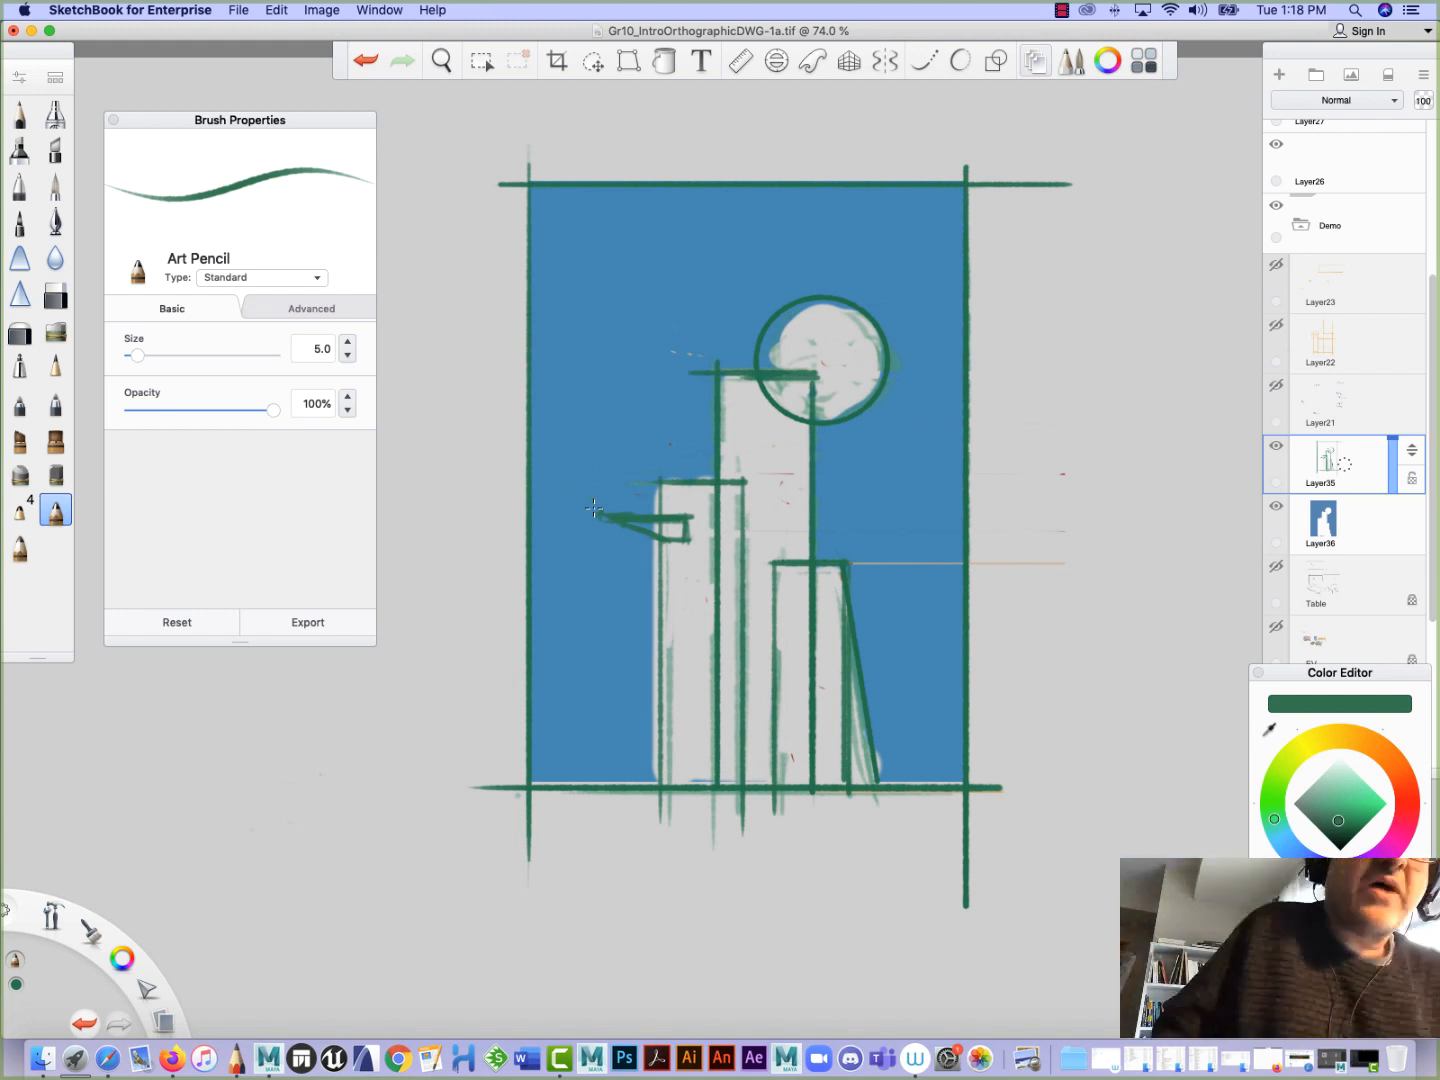
Merge Layer35 with the blue background layer below it
key(space)
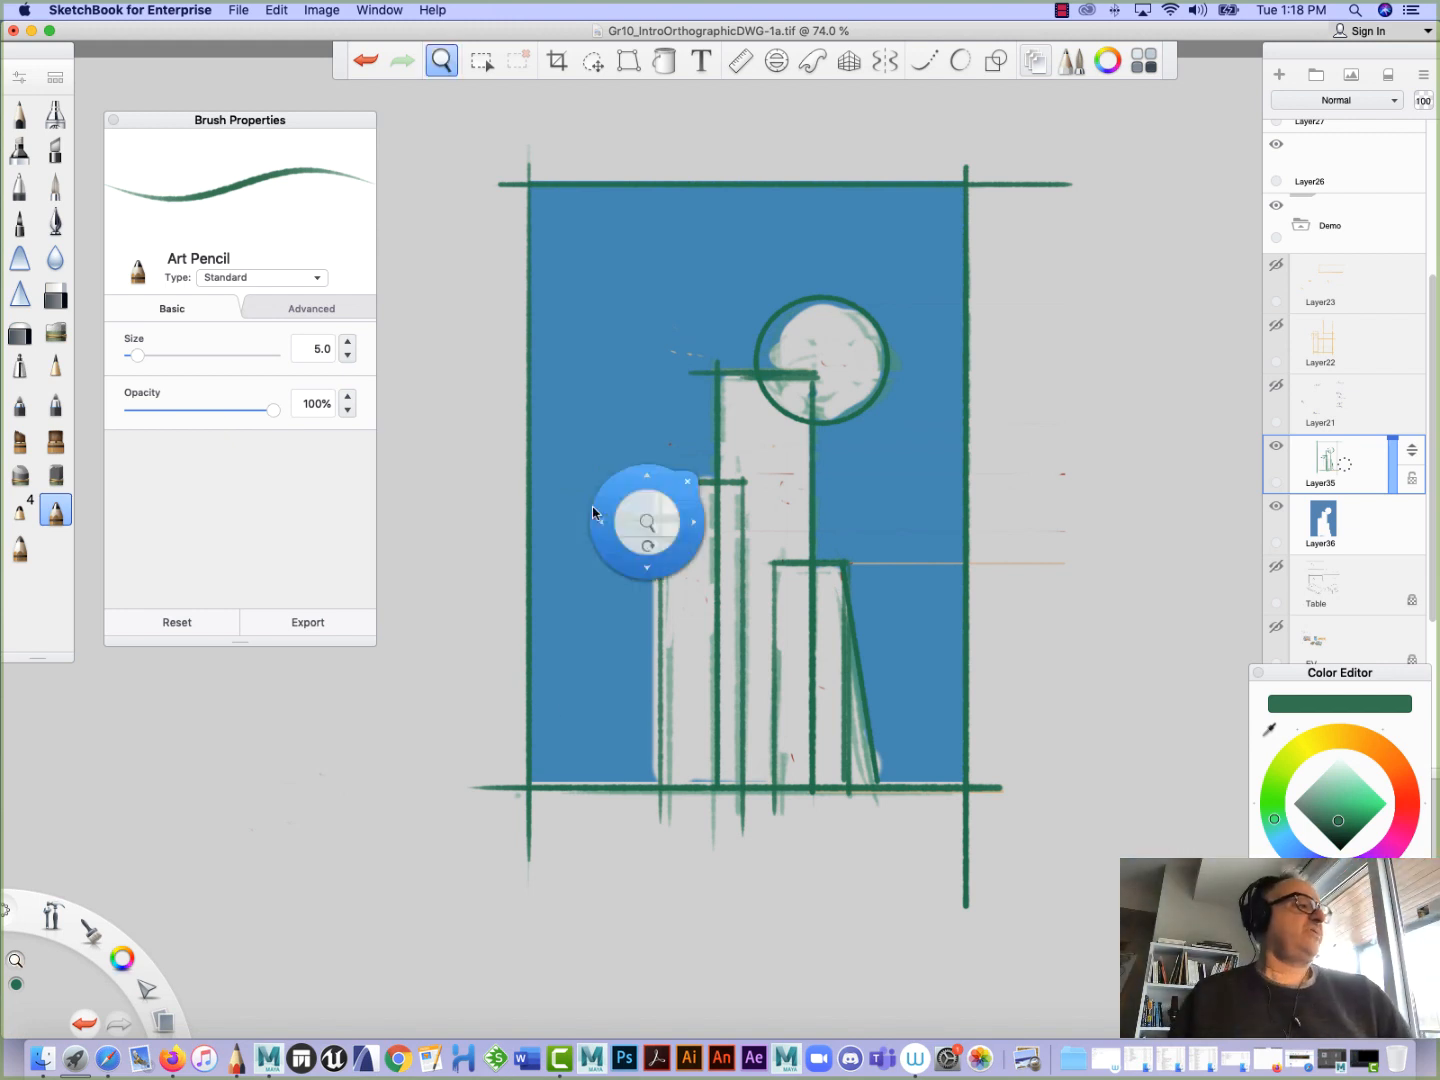
drag(616, 742, 527, 769)
drag(509, 832, 468, 780)
click(1341, 470)
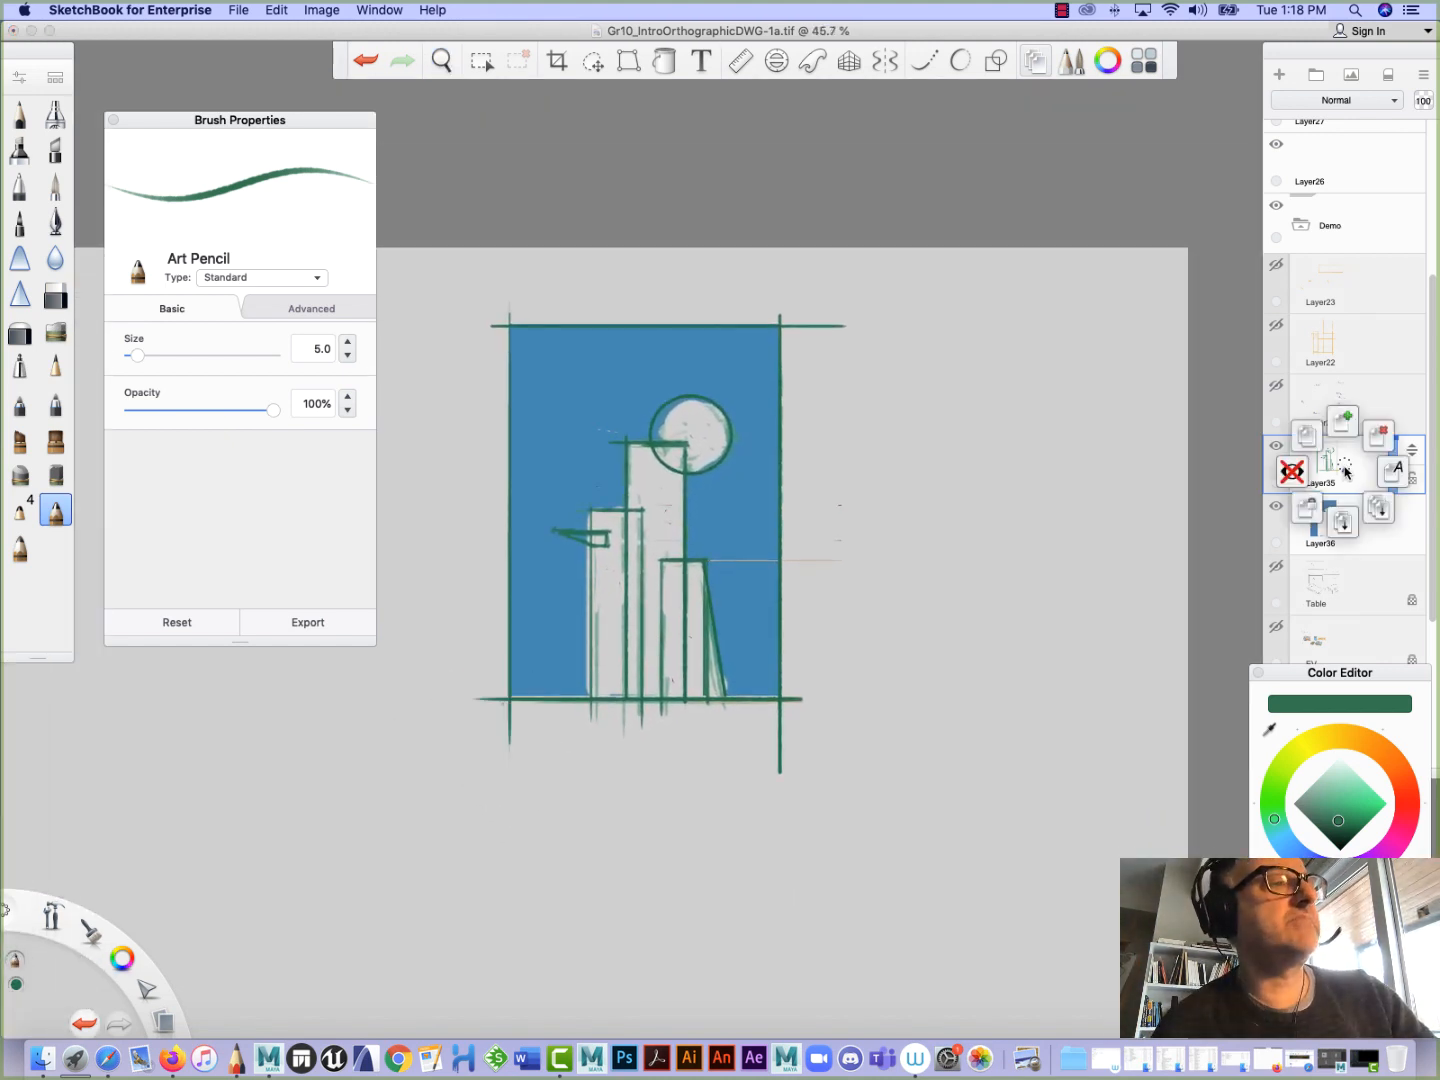
click(1339, 521)
Move the merged artwork to the left side of the canvas and close the brush properties
click(593, 60)
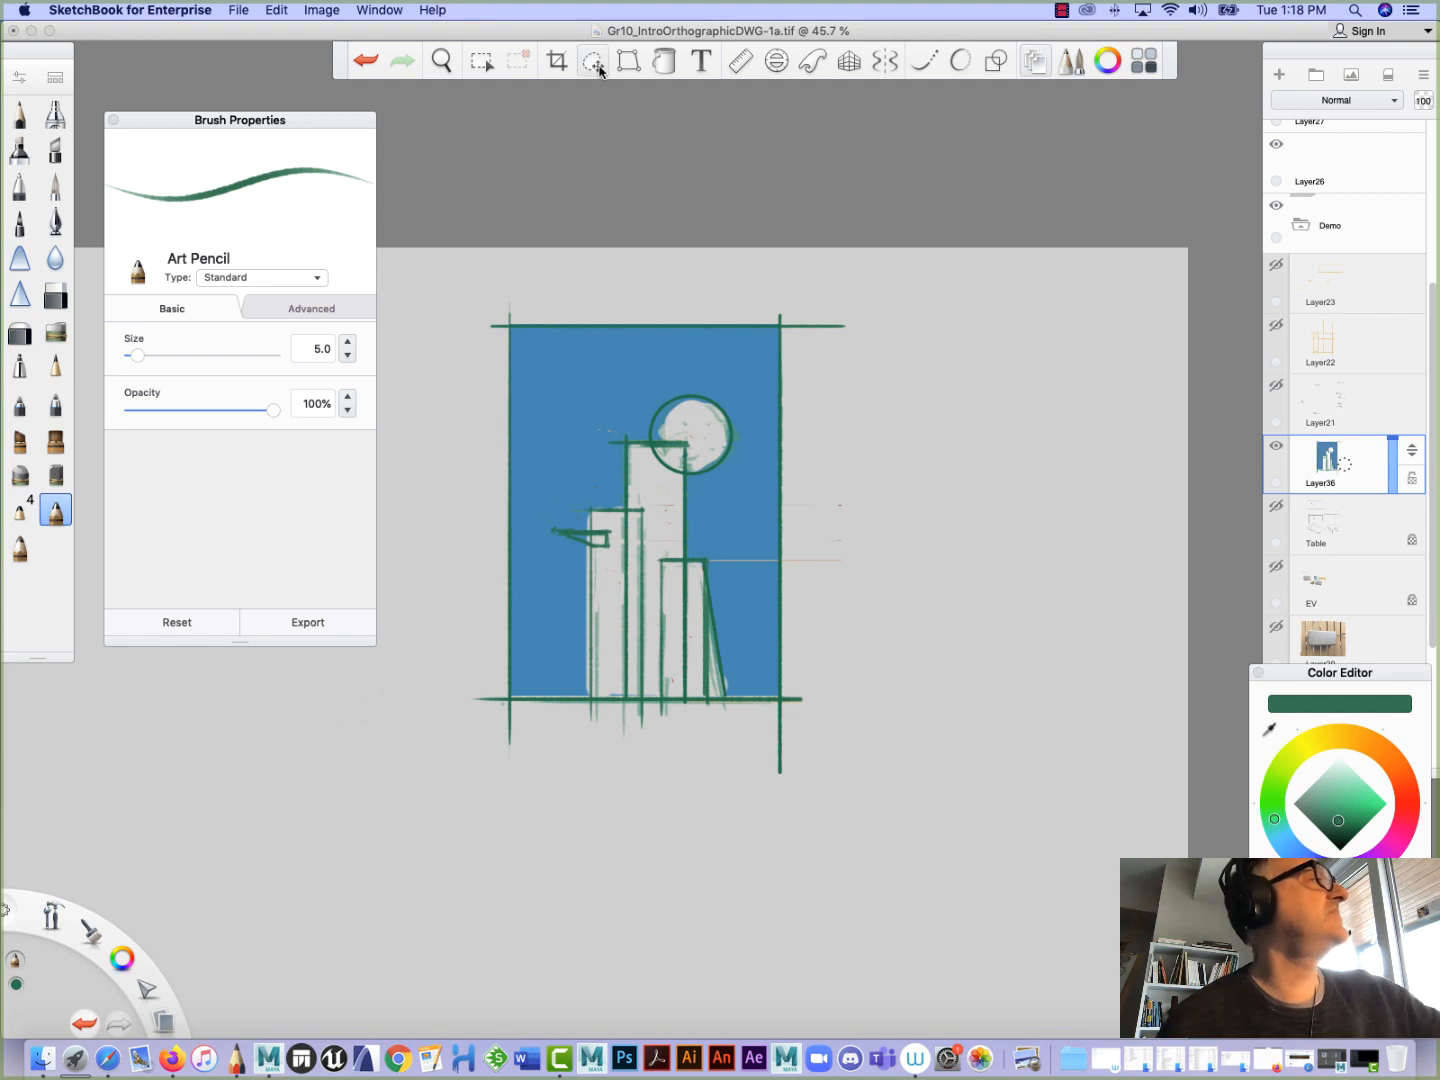
mouse_move(560, 631)
mouse_down()
mouse_move(440, 582)
mouse_move(437, 565)
mouse_up()
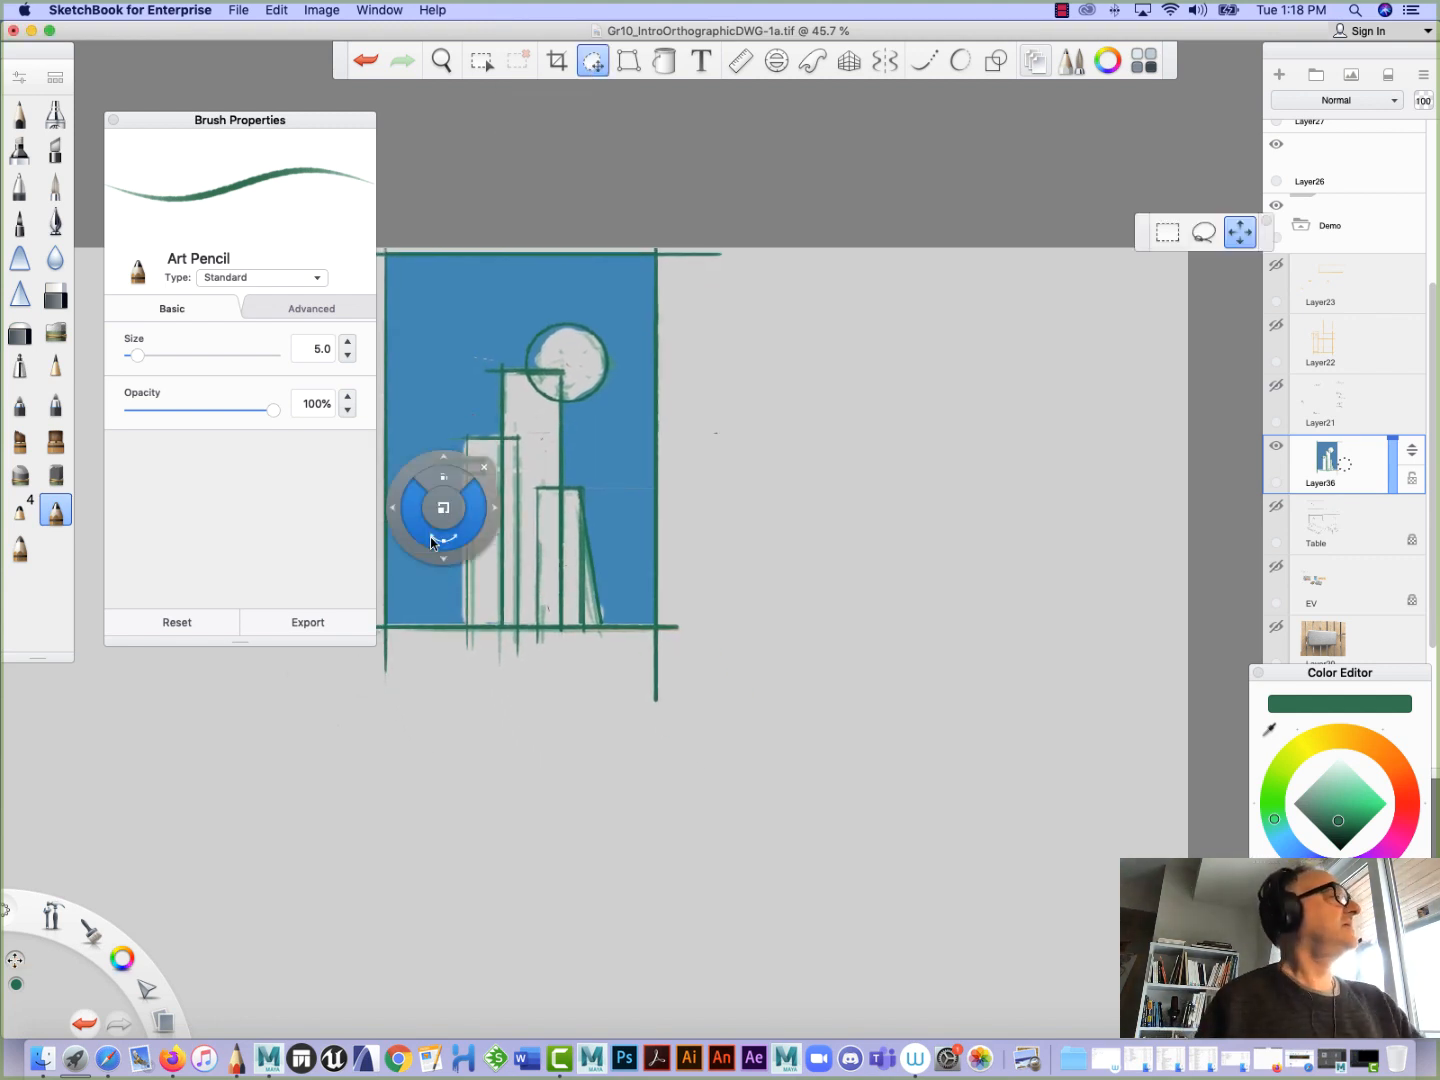
click(112, 120)
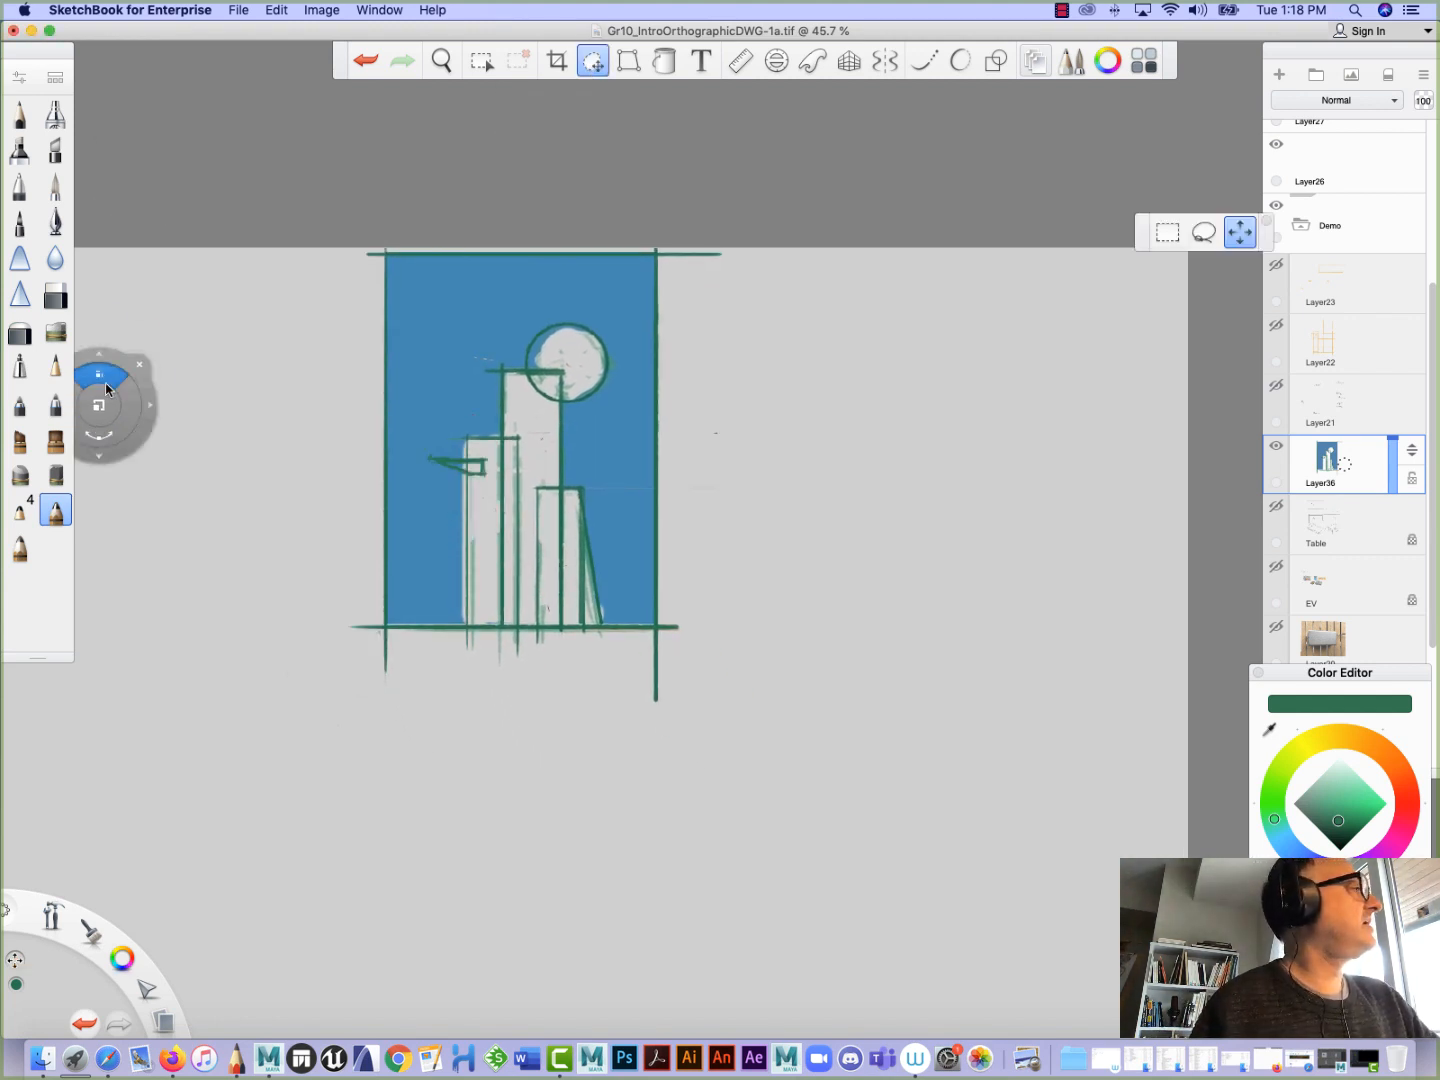
click(147, 334)
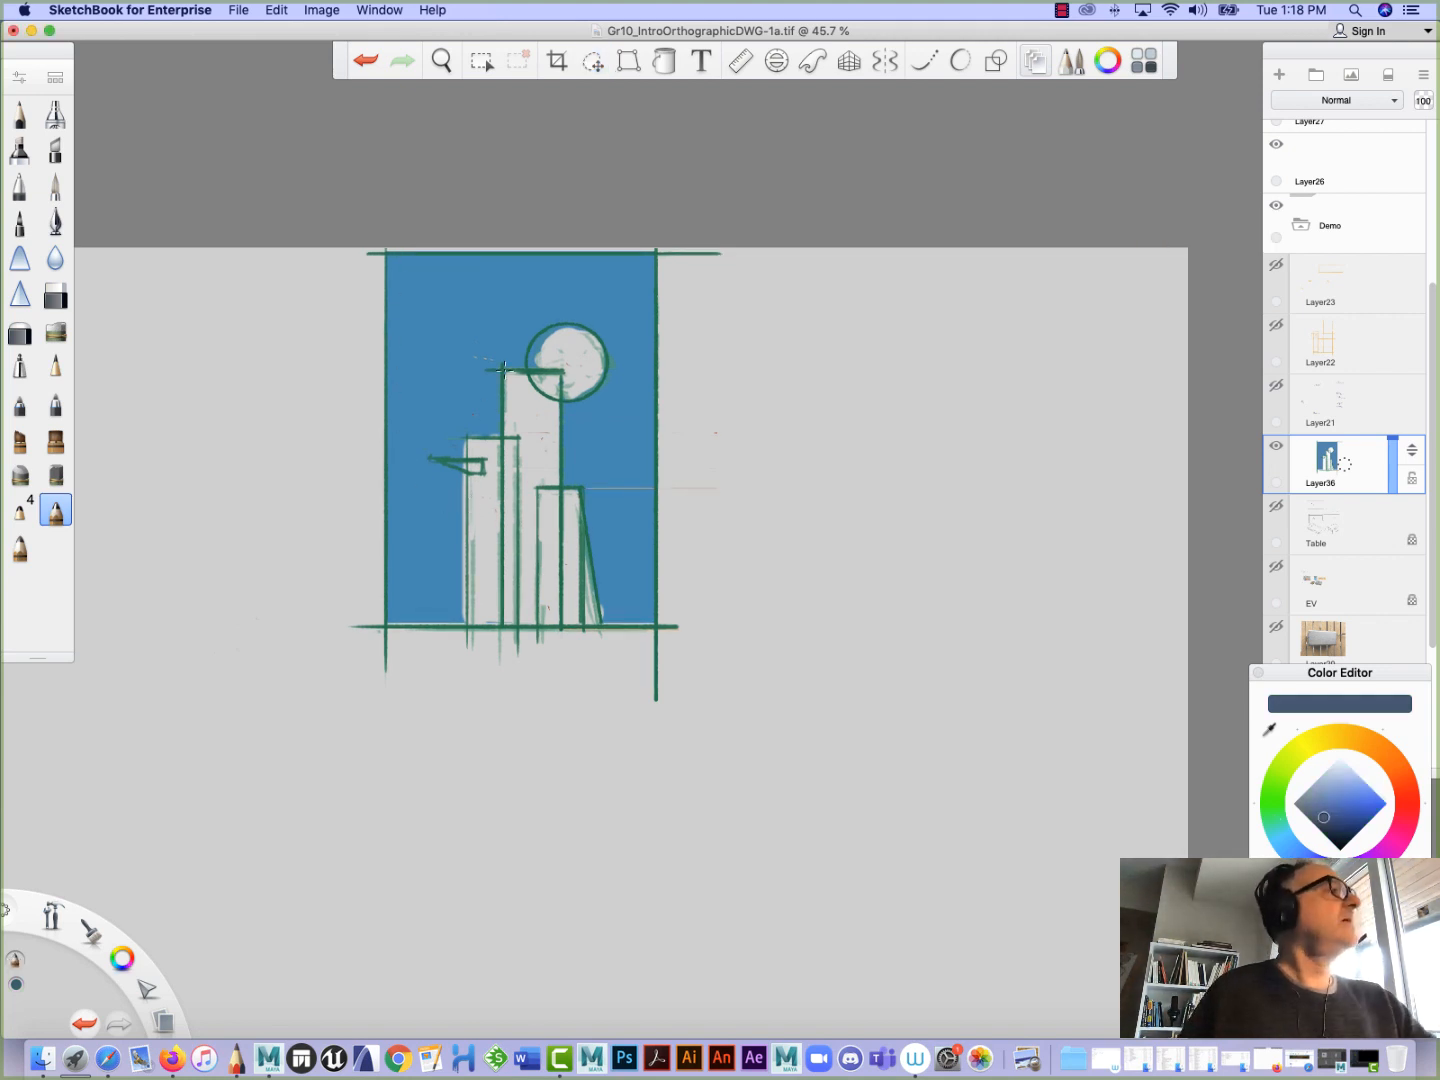
click(593, 62)
mouse_move(440, 687)
mouse_down()
mouse_move(290, 789)
mouse_move(302, 789)
mouse_up()
key(Escape)
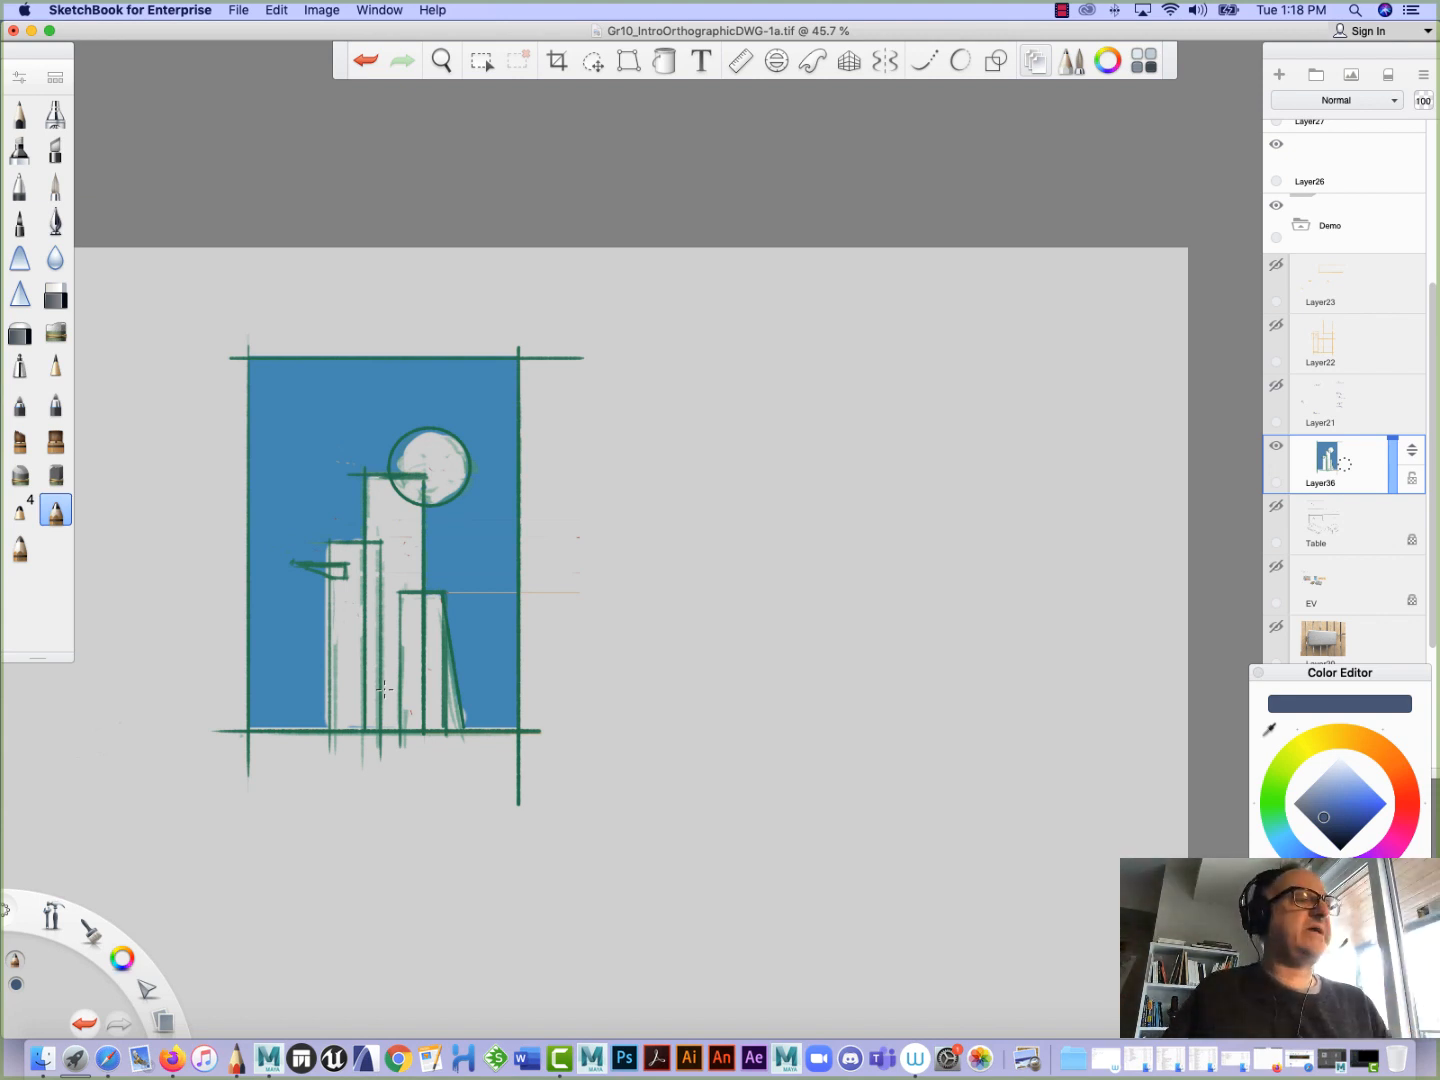
Draw orange projection lines rightward from the ground line and tallest building's top, and label the buildings A, B, C and moon D
click(1340, 980)
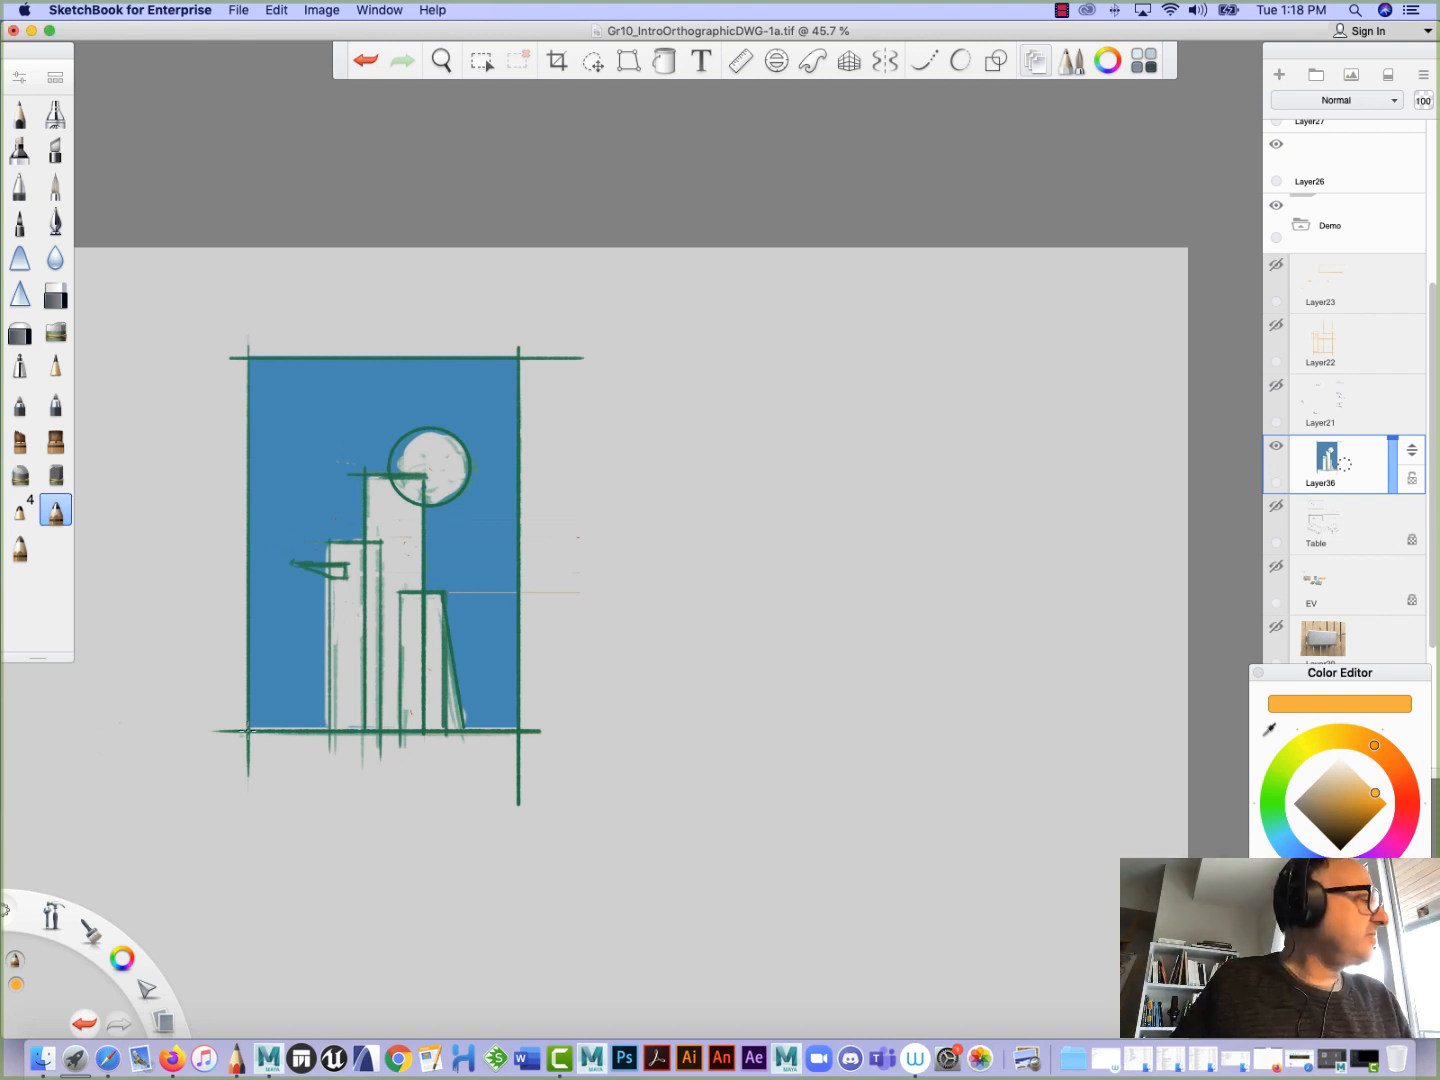
drag(248, 731, 1183, 730)
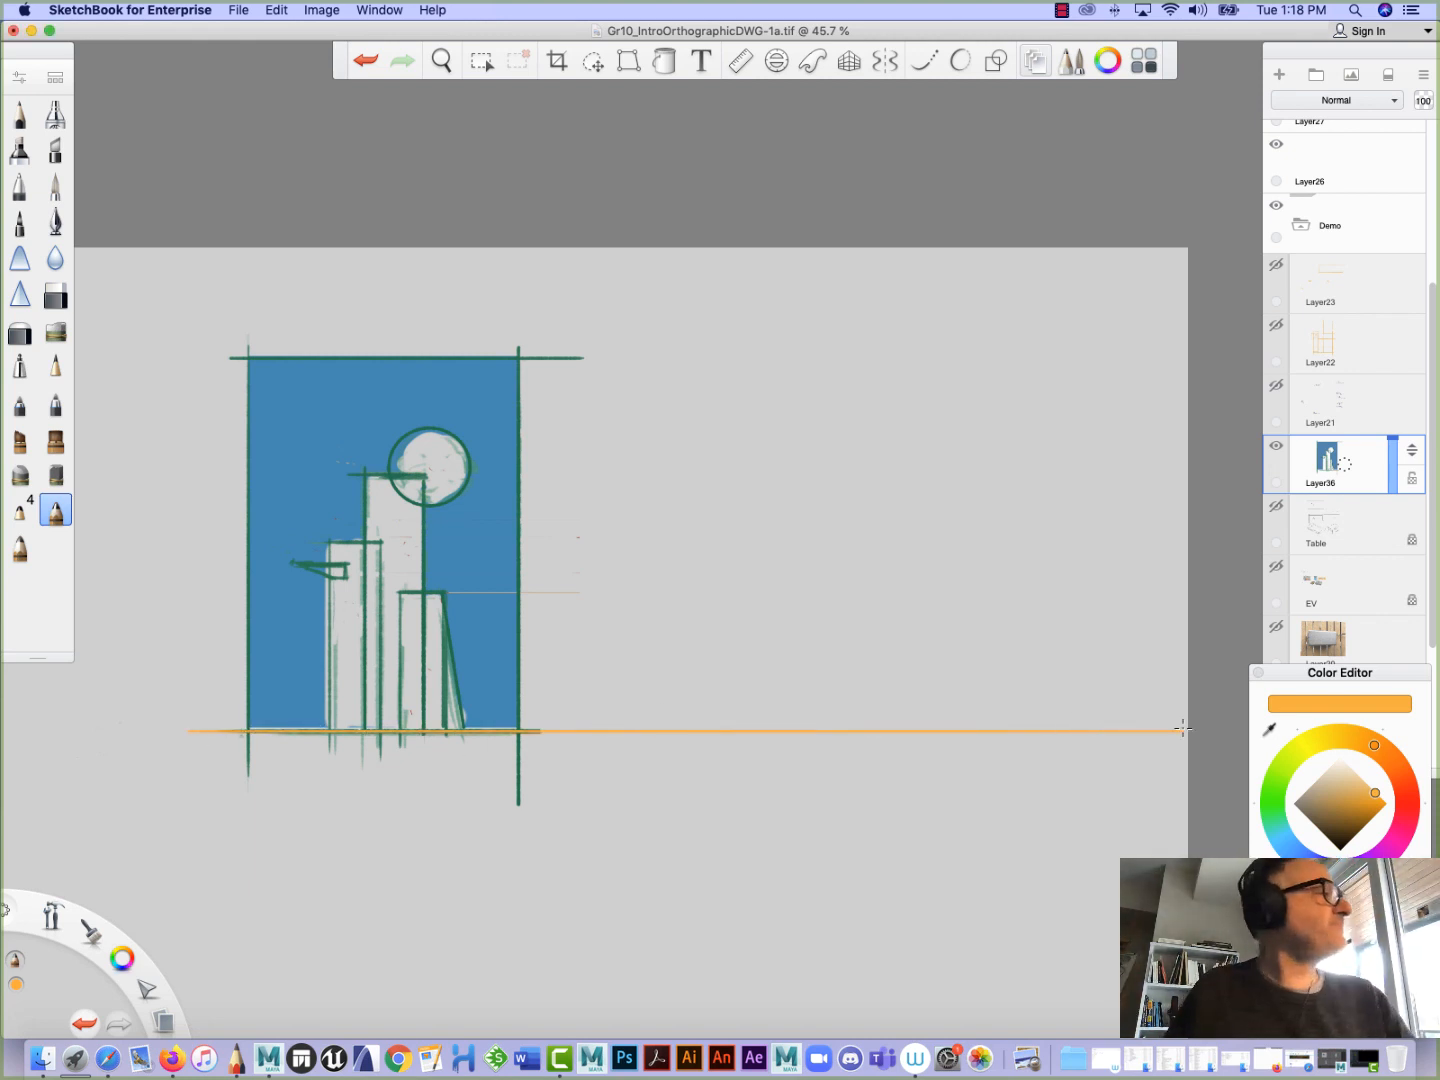
drag(365, 473, 1124, 488)
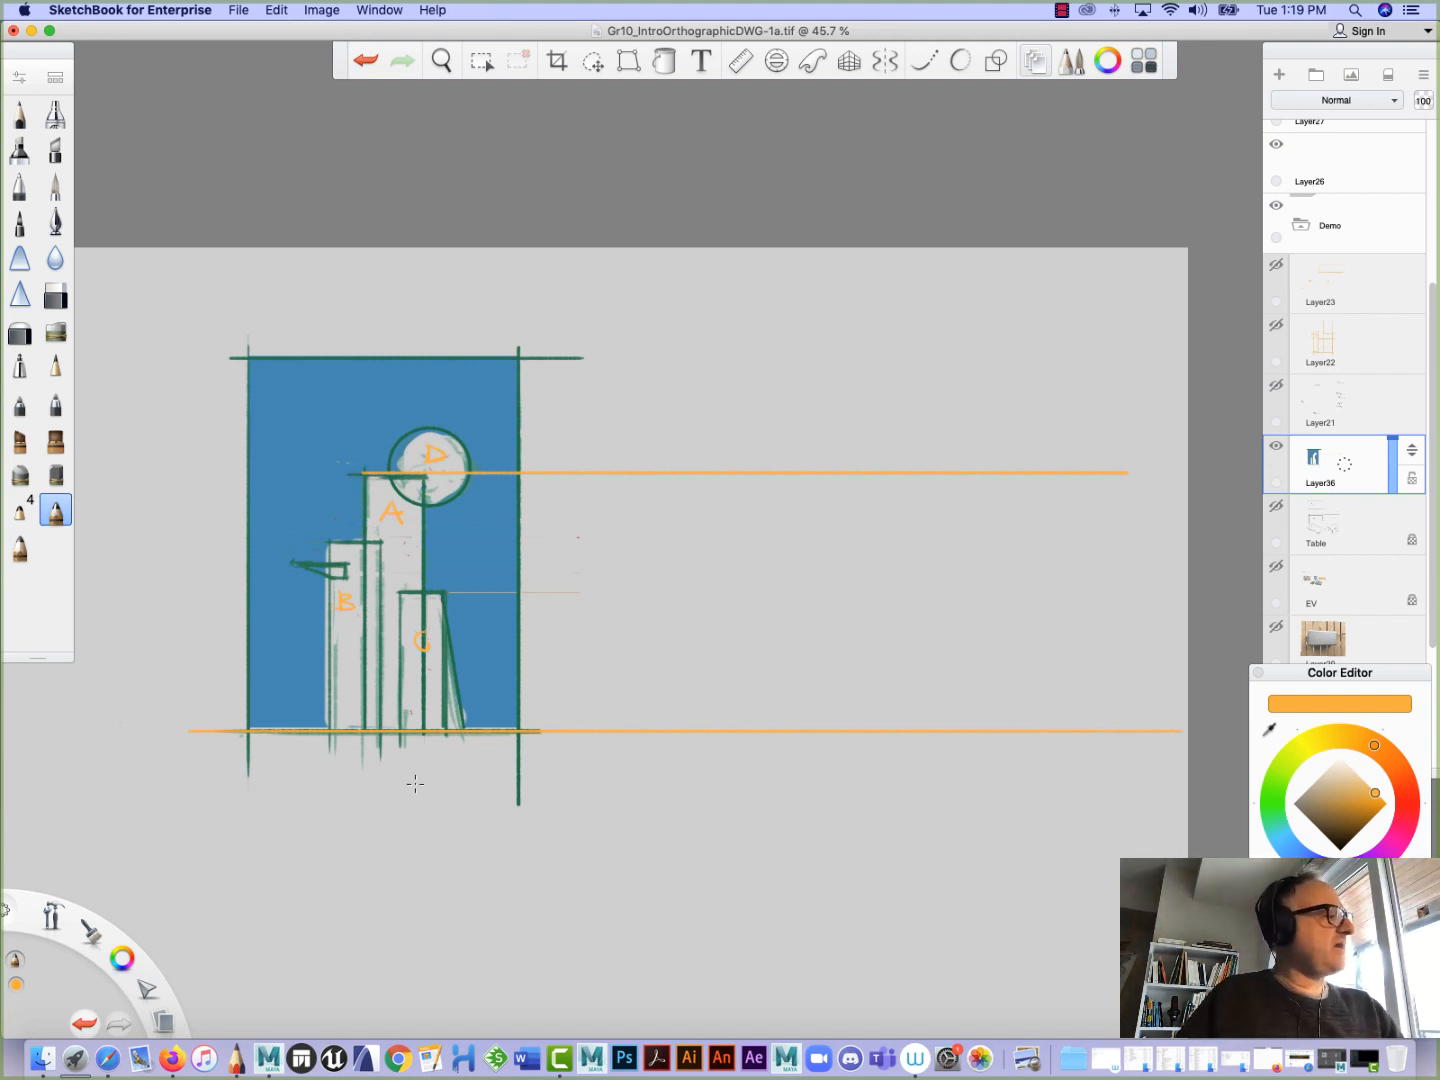
Rough out building A in orange as a tall three-dimensional block below the ground line
drag(378, 859, 428, 768)
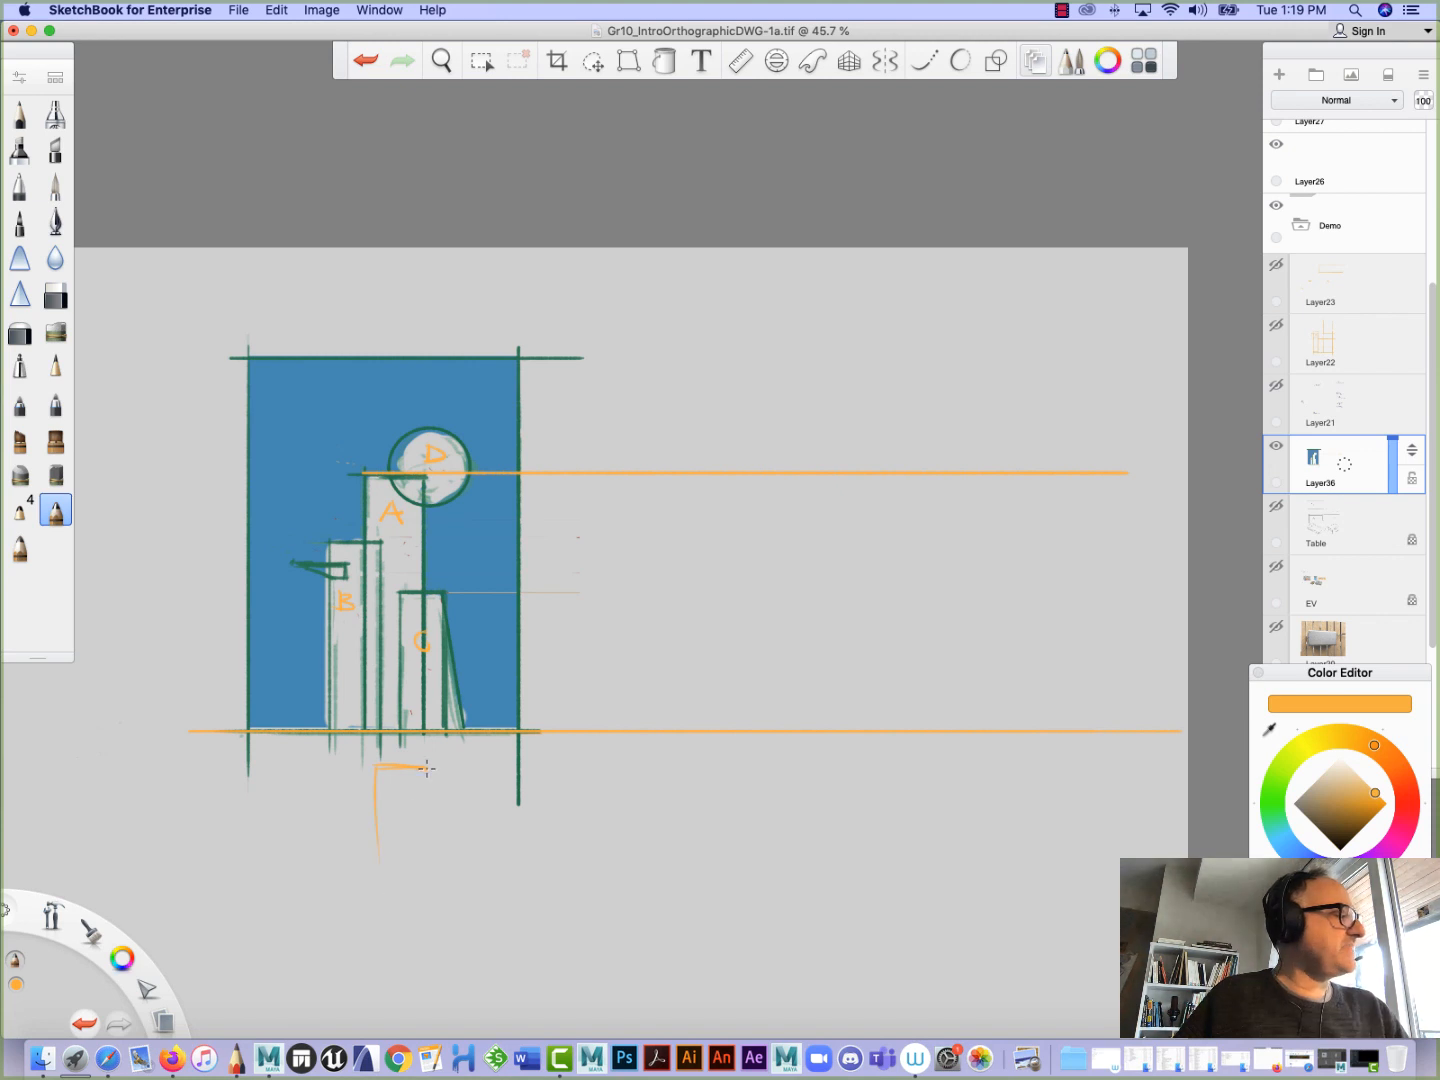
drag(424, 1007, 395, 1008)
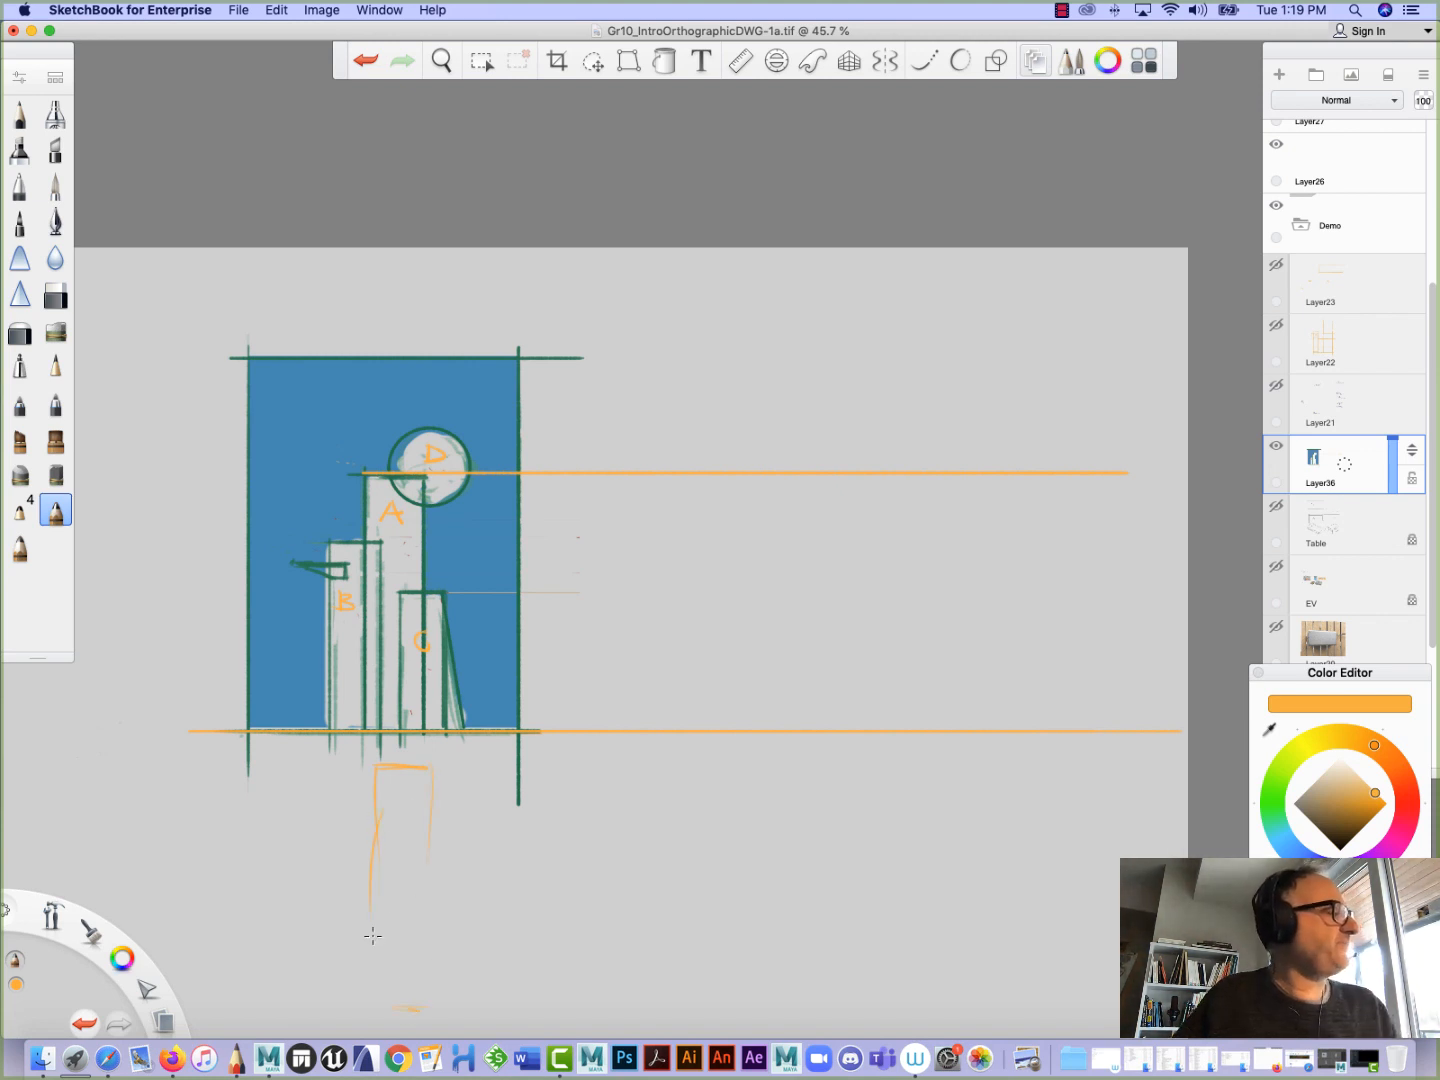
mouse_move(366, 758)
mouse_down()
mouse_move(385, 769)
mouse_move(356, 970)
mouse_up()
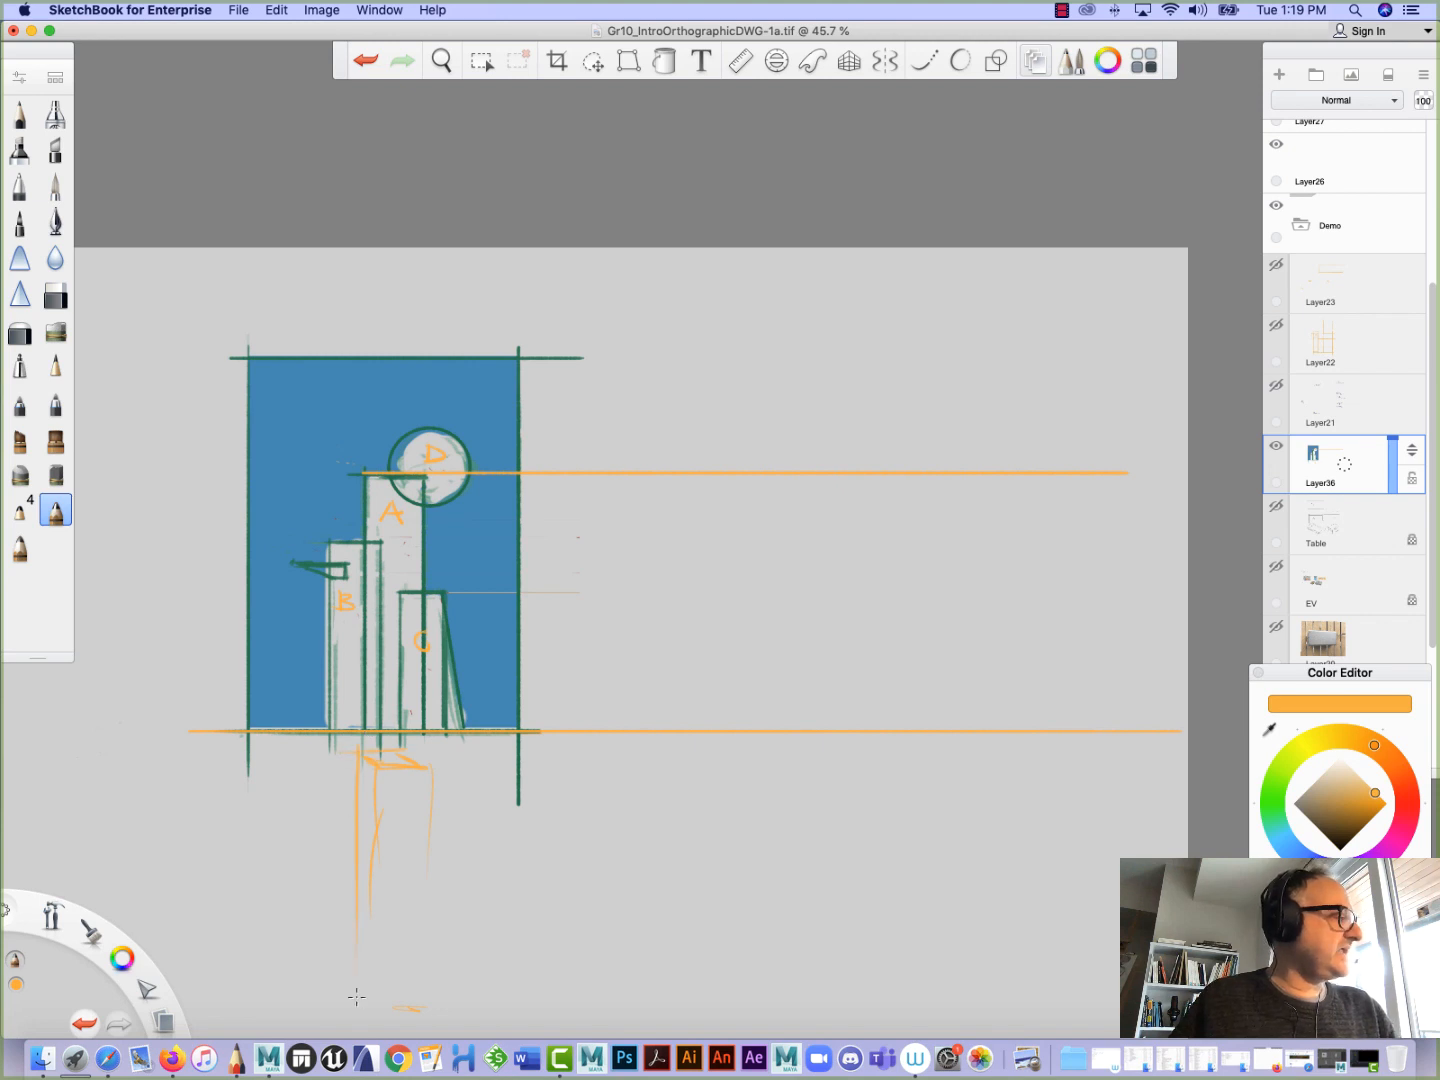
Redraw the block below the ground line in dark brown with its top and side faces, and add a down arrow above building A
drag(1376, 815, 1363, 836)
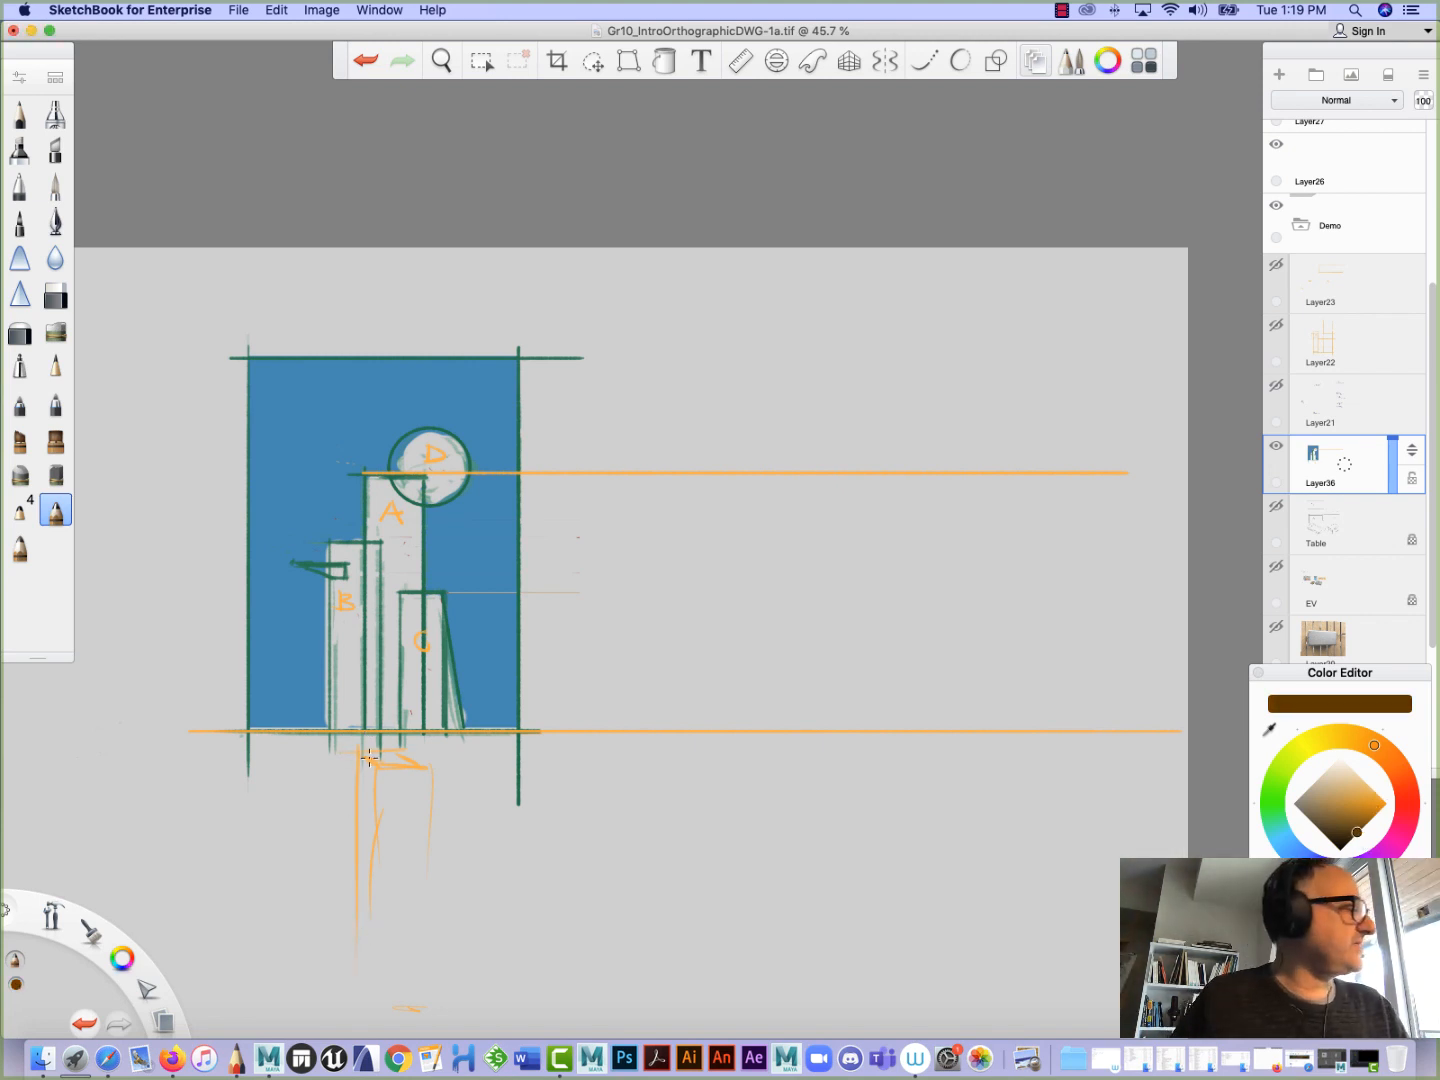
mouse_move(356, 747)
mouse_down()
mouse_move(432, 767)
mouse_move(372, 767)
mouse_move(387, 1038)
mouse_up()
drag(434, 767, 435, 1039)
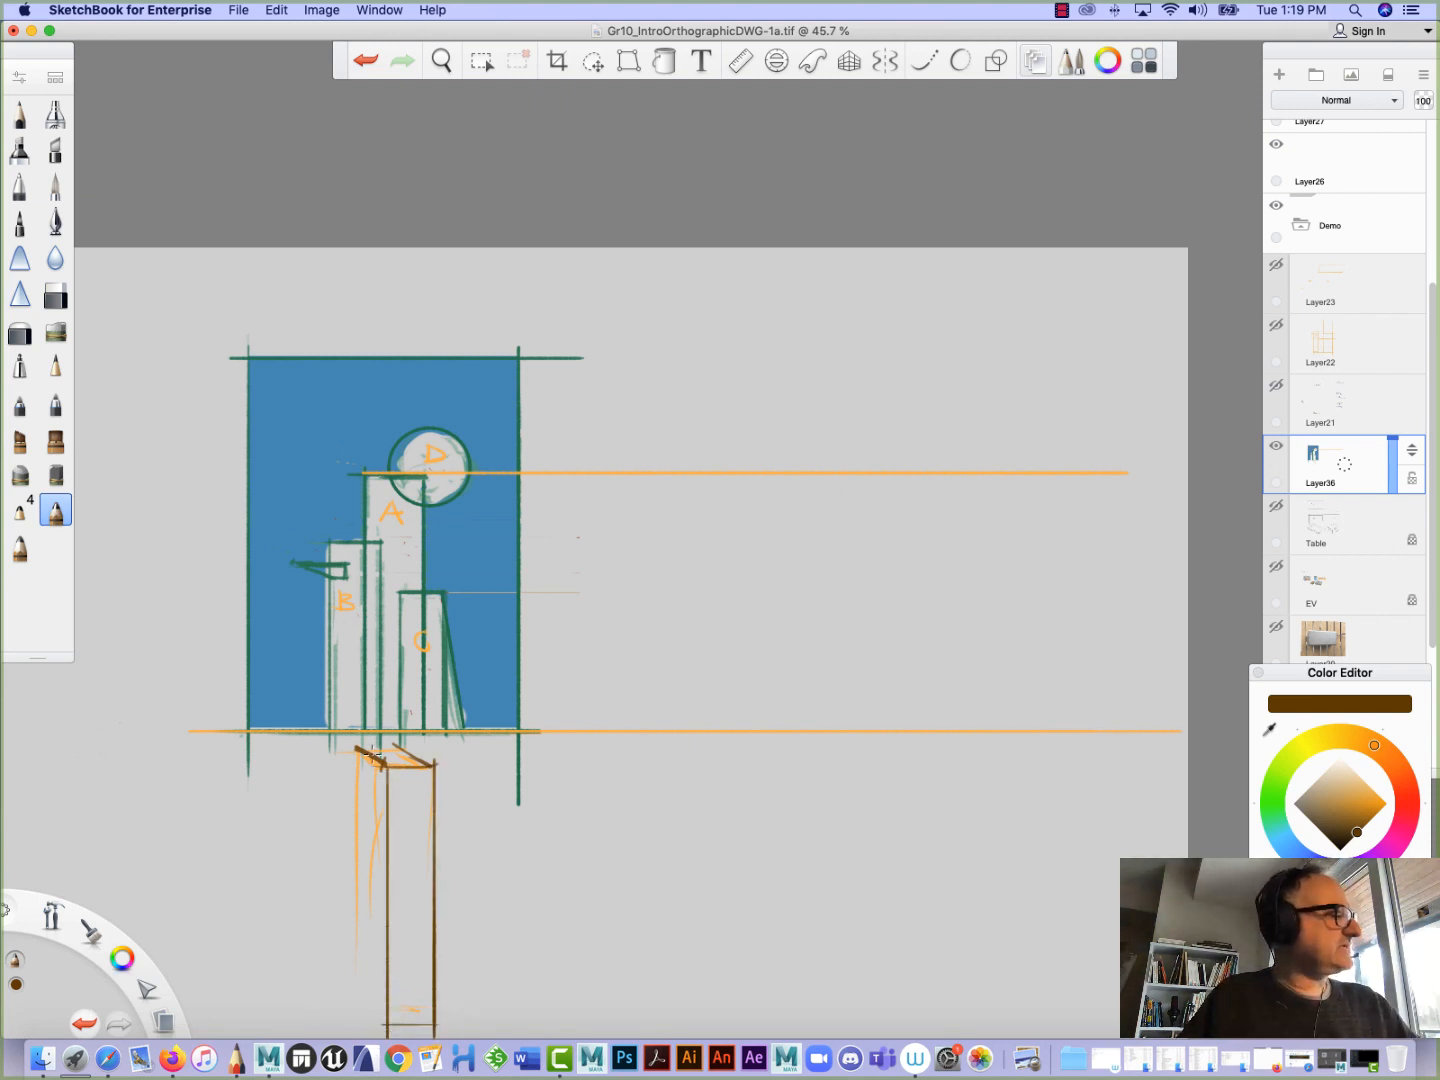
mouse_move(358, 745)
mouse_down()
mouse_move(341, 1020)
mouse_move(388, 1022)
mouse_move(356, 828)
mouse_move(356, 1032)
mouse_up()
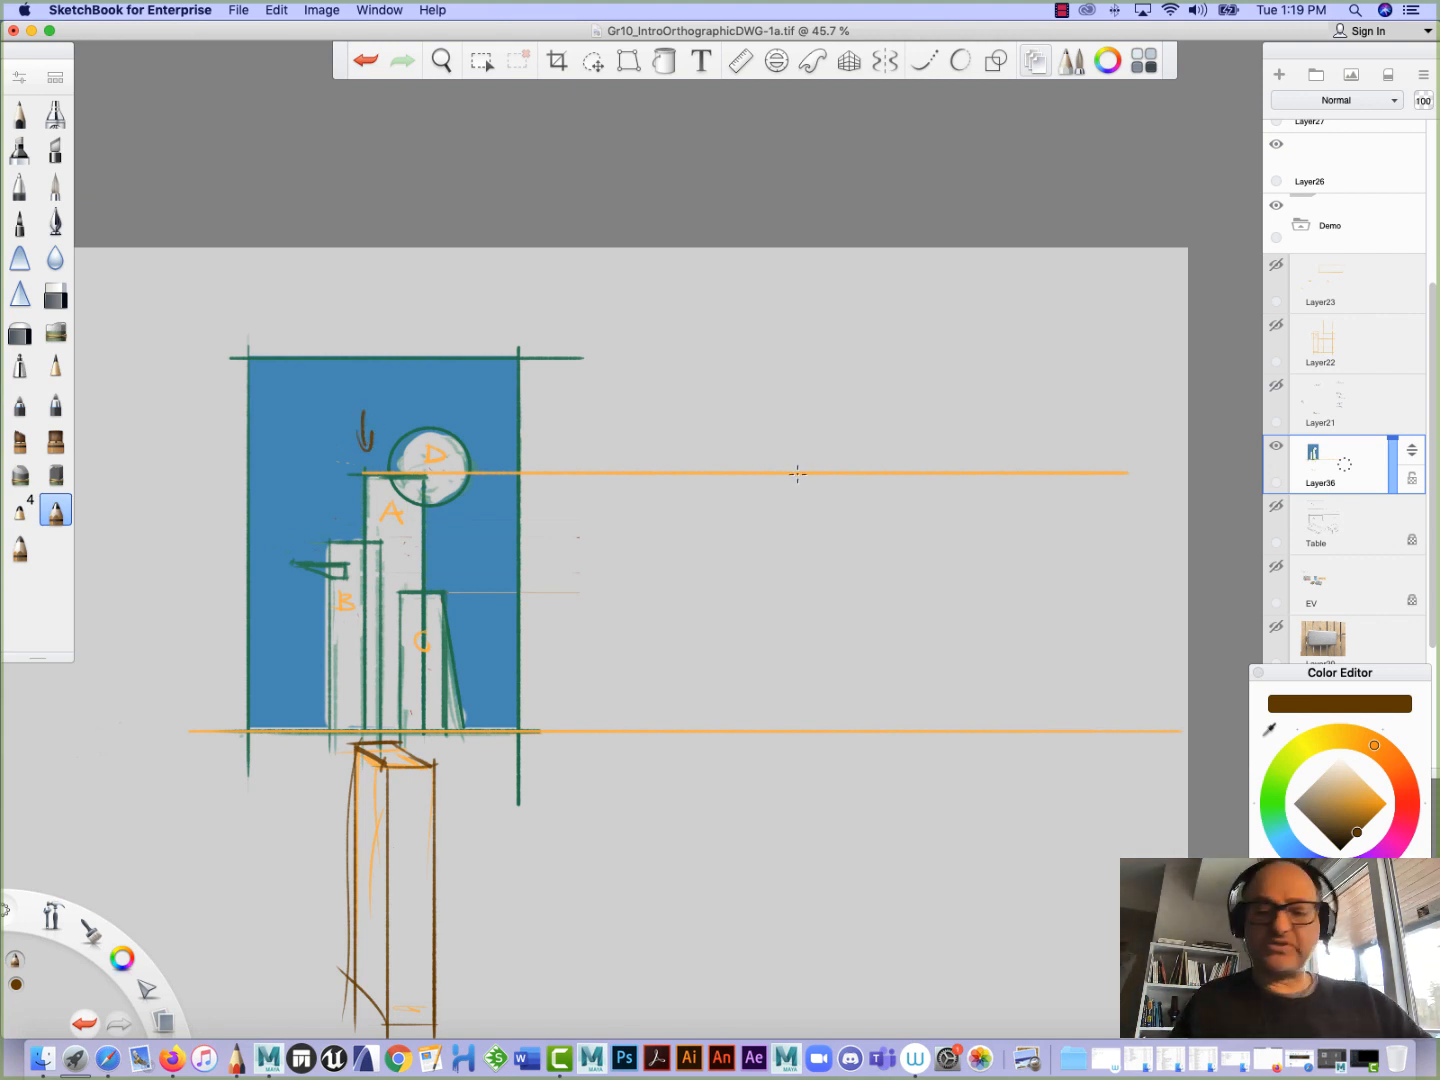
Draw building A's side view in dark brown as a tall narrow rectangle between the two orange projection lines
mouse_move(879, 471)
mouse_down()
mouse_move(866, 702)
mouse_move(881, 473)
mouse_up()
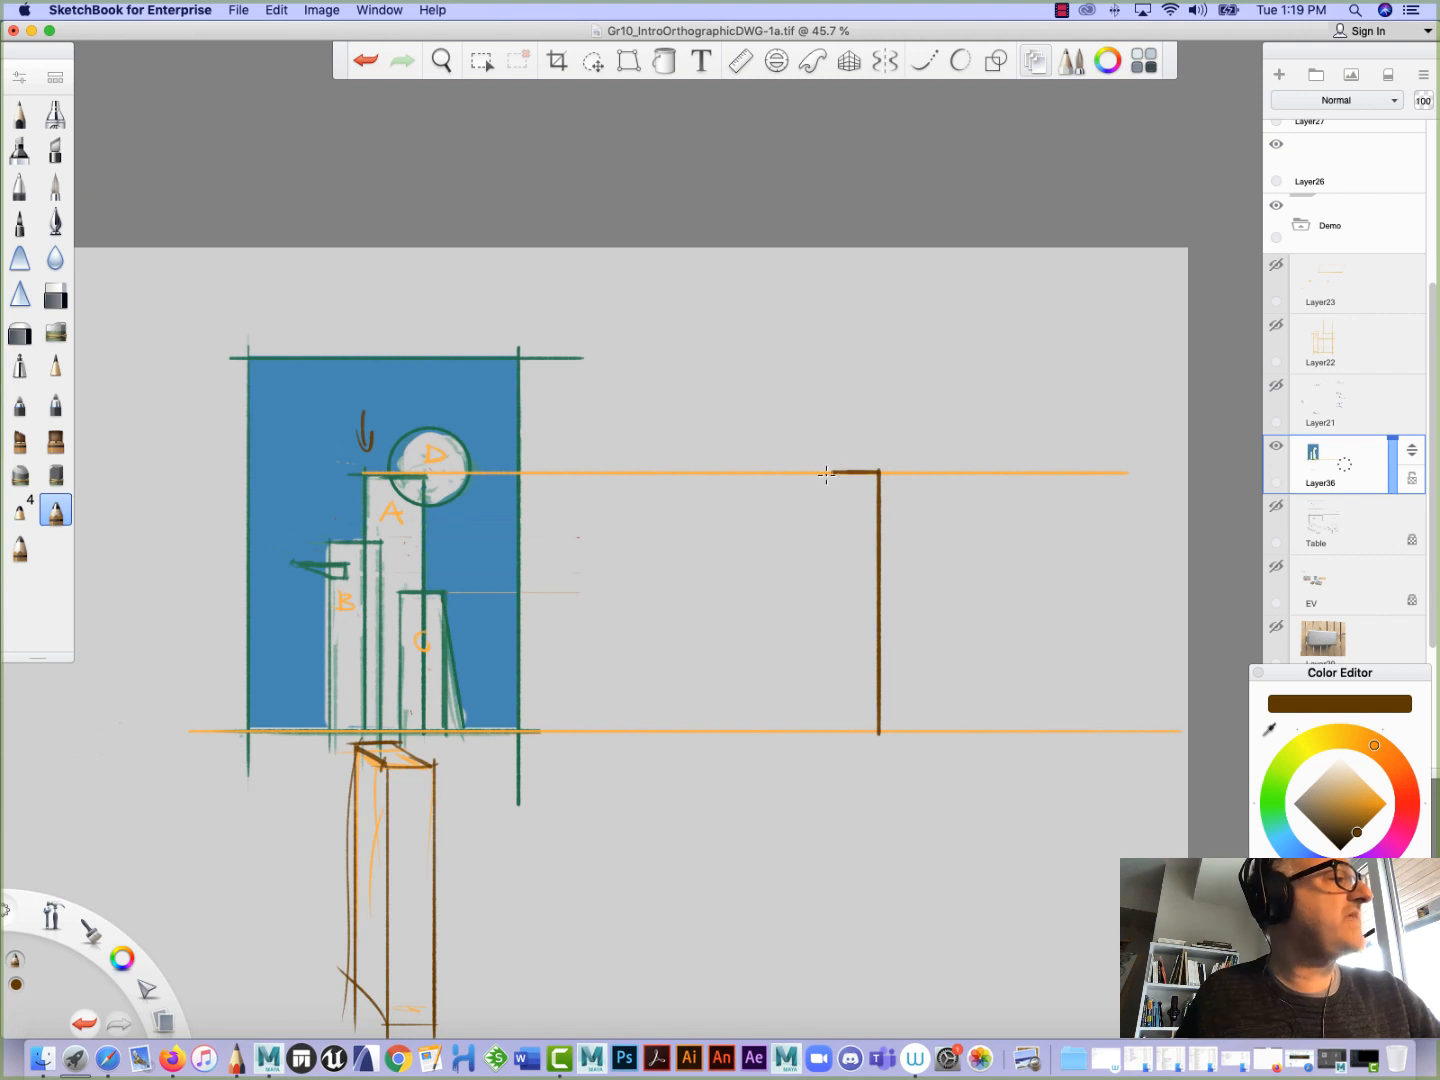
drag(826, 474, 830, 726)
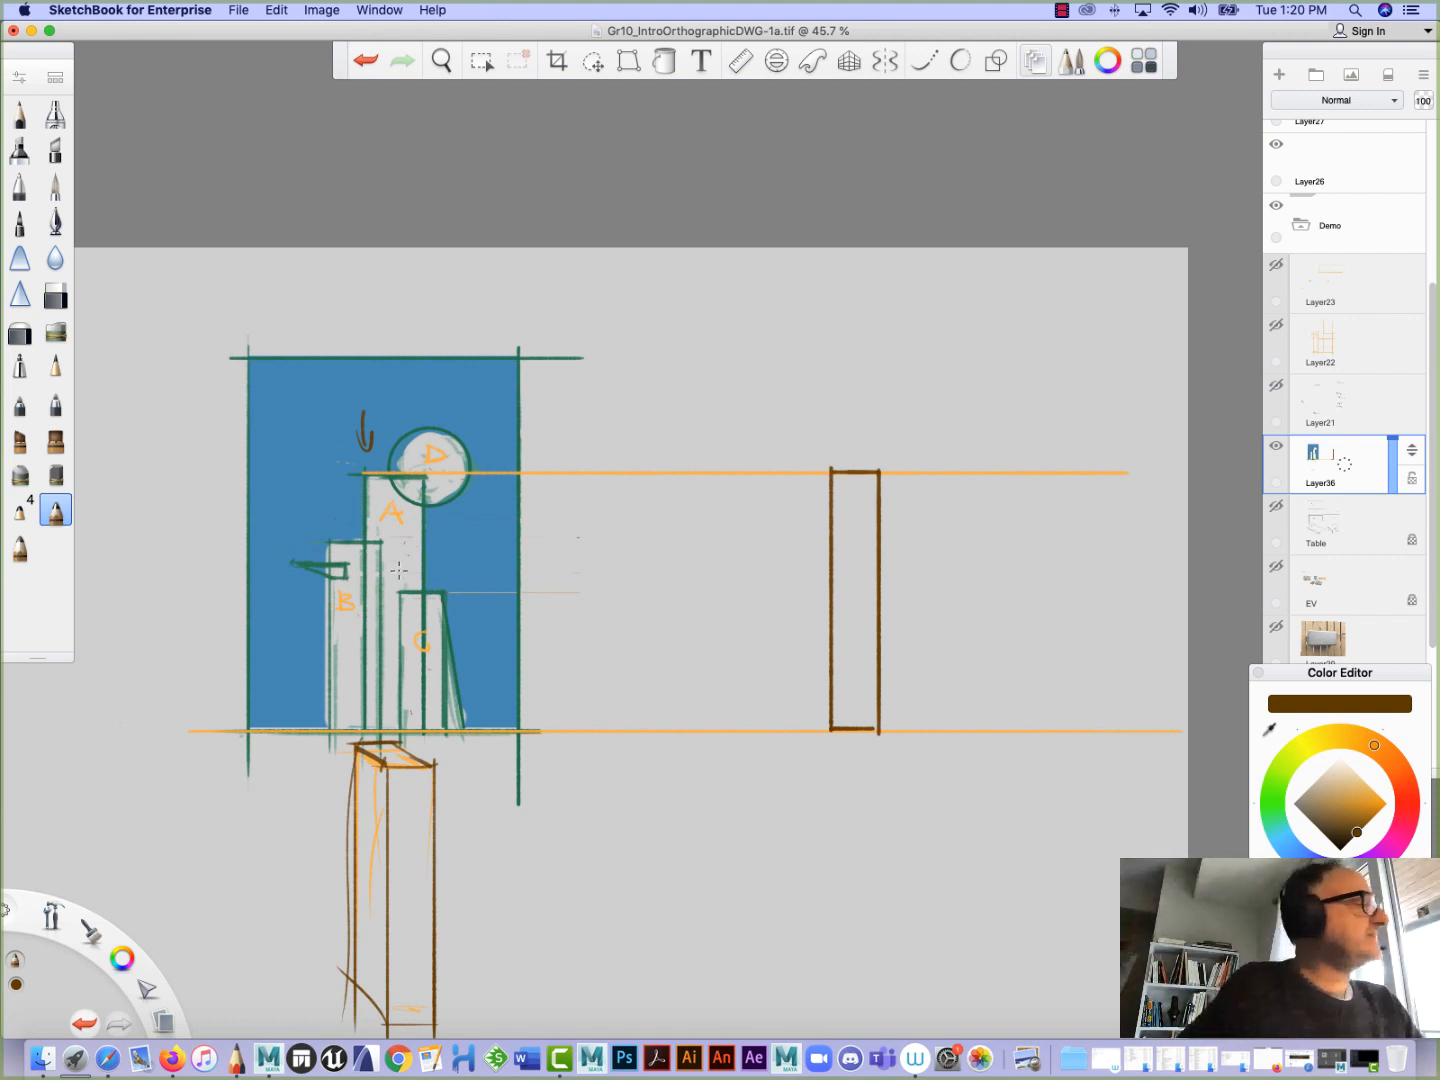
Project building B's top across, draw its side view as a rectangle overlapping A's, and erase A's hidden edge inside it
drag(330, 545, 852, 547)
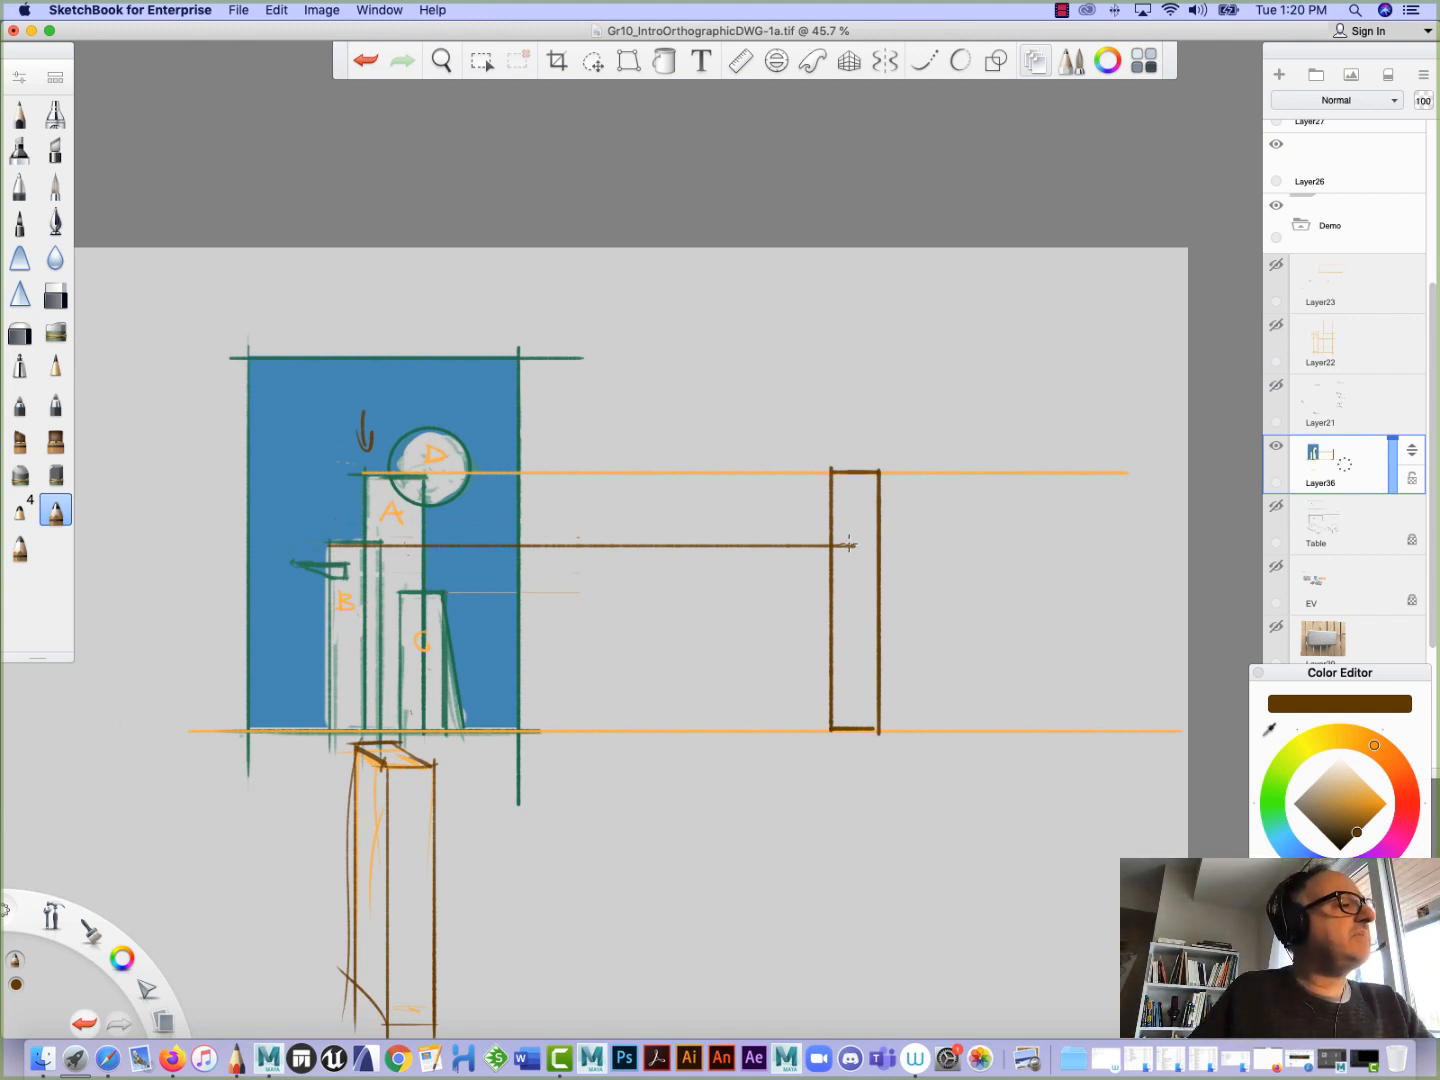
drag(851, 545, 926, 545)
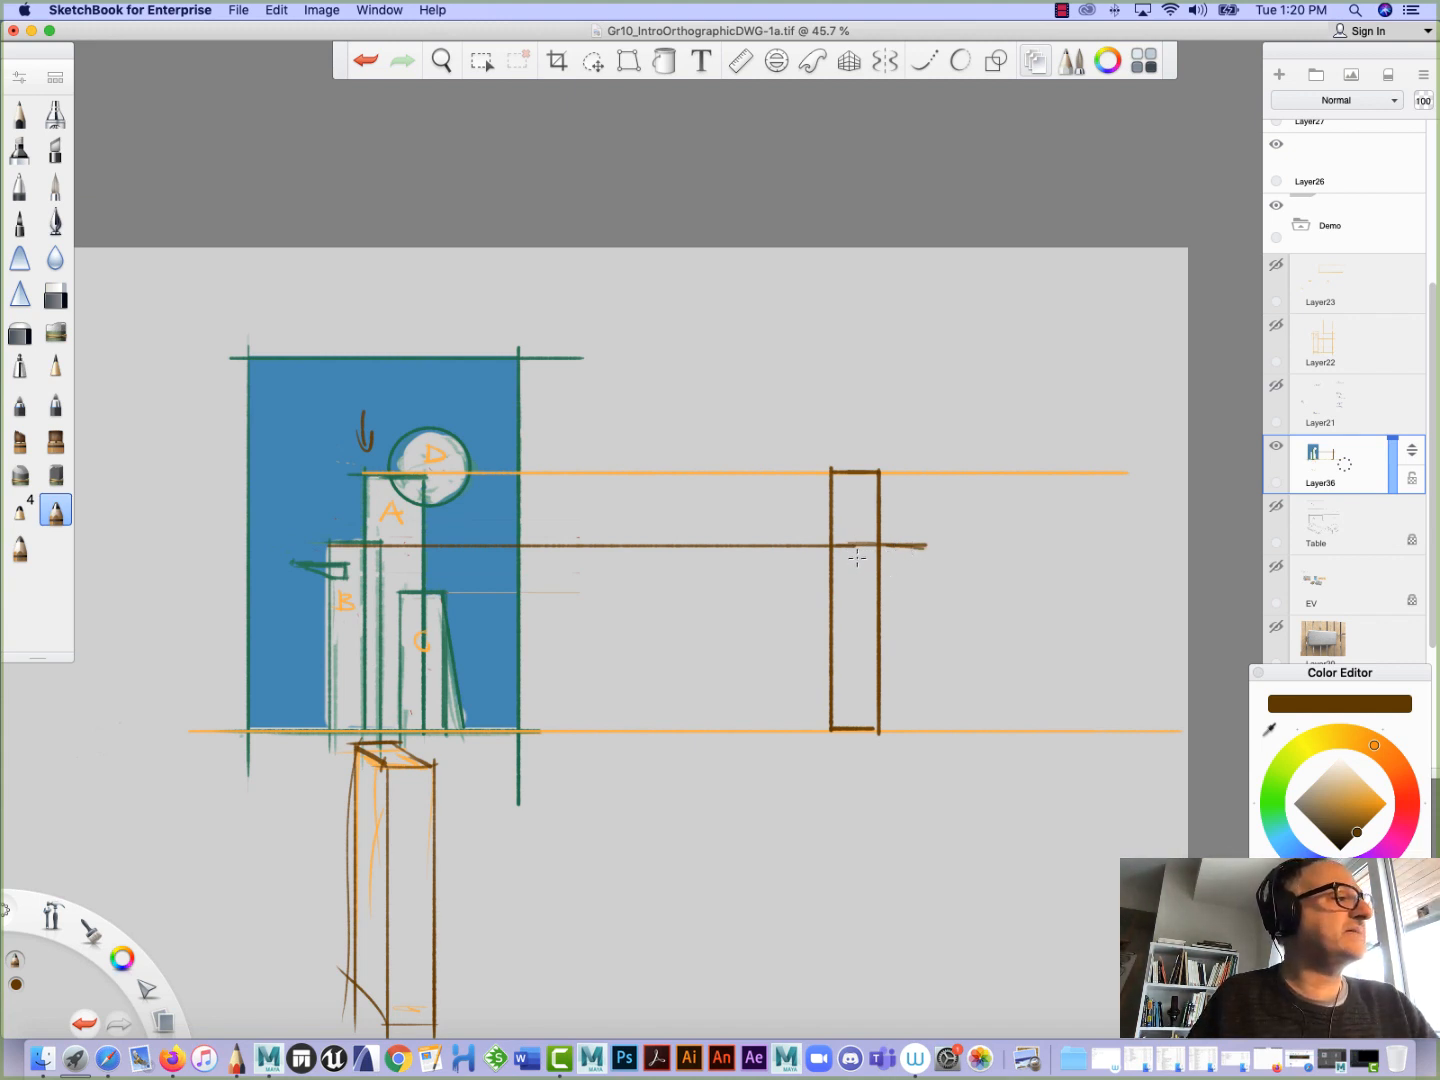
drag(856, 546, 857, 737)
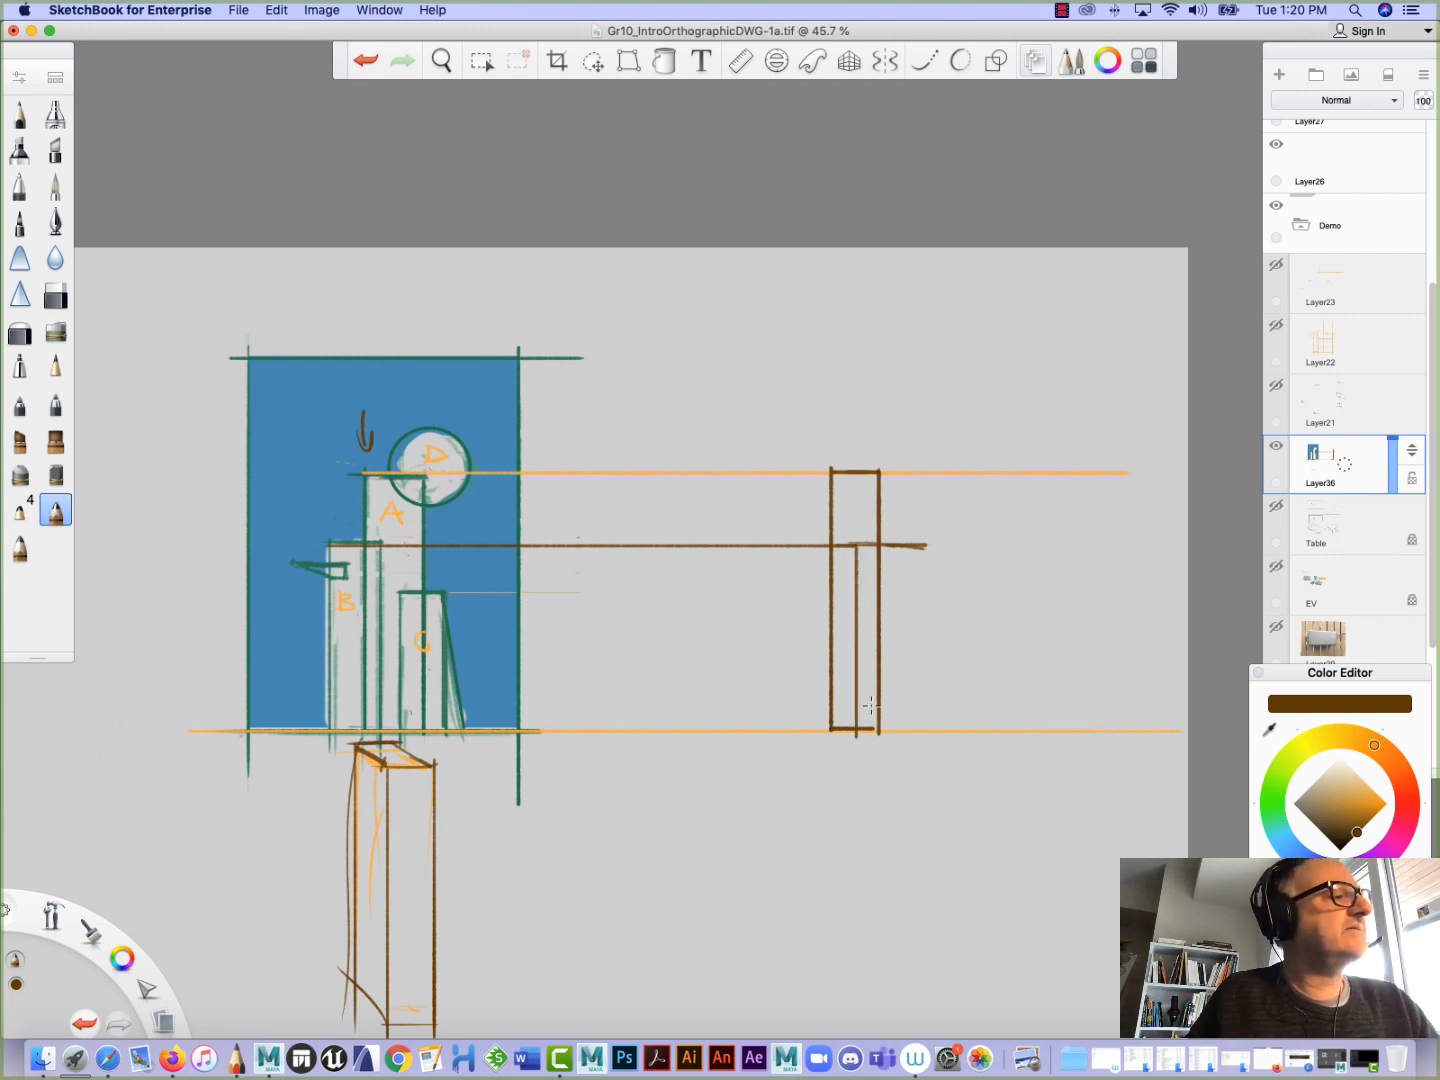
mouse_move(921, 567)
mouse_down()
mouse_move(913, 730)
mouse_move(861, 731)
mouse_up()
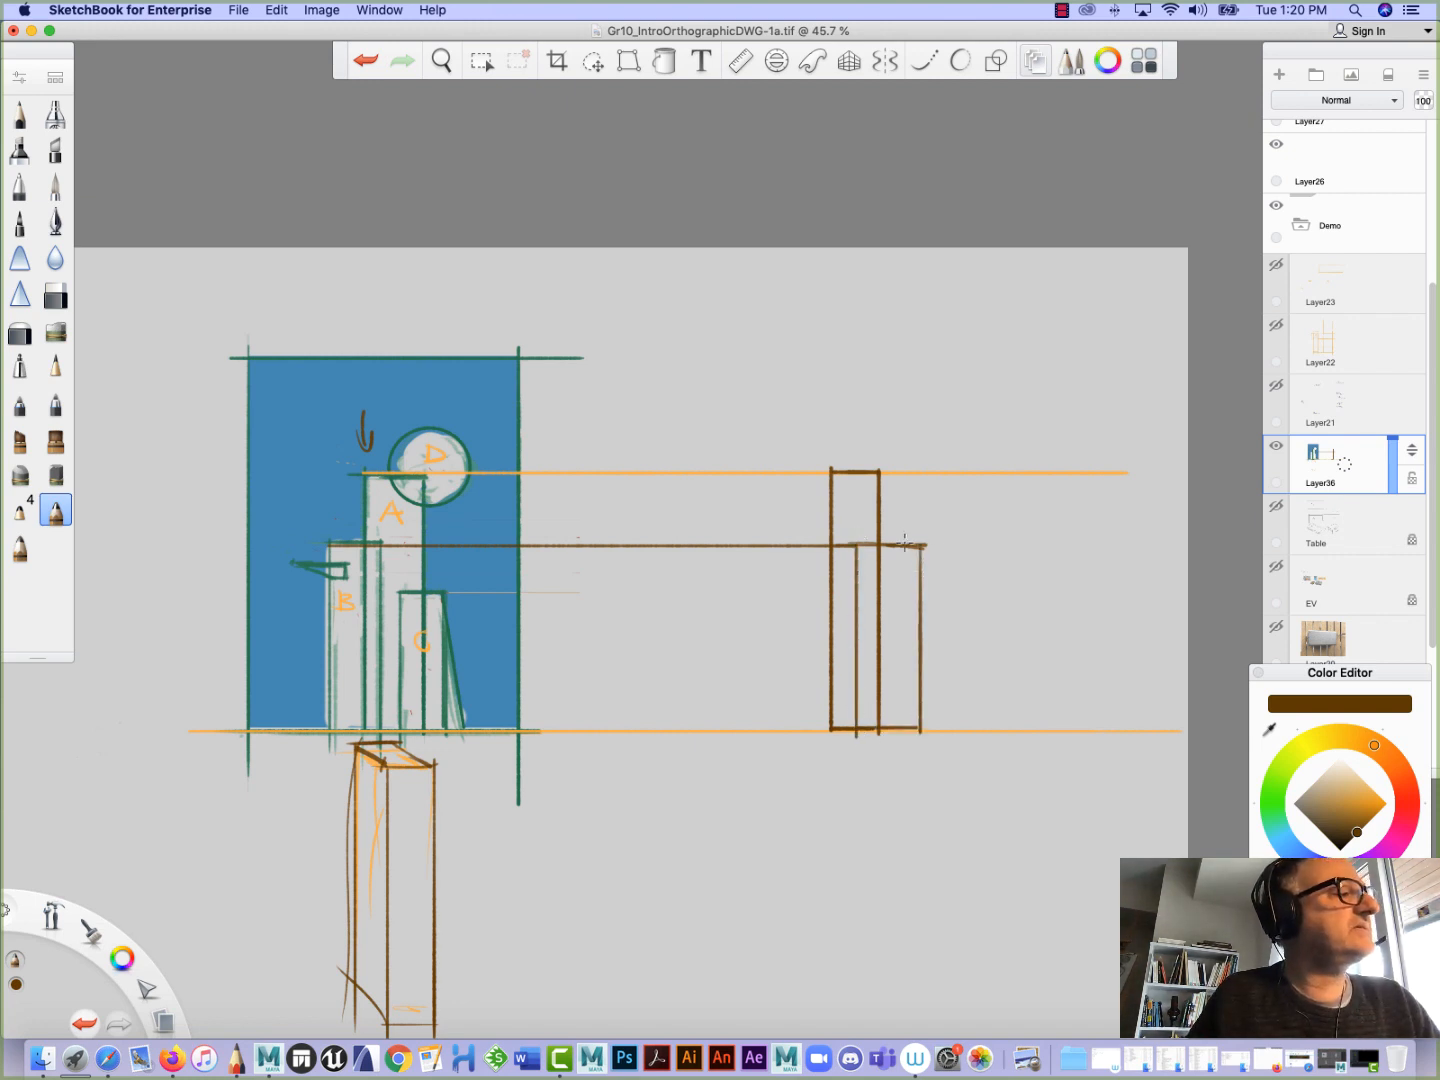
drag(855, 550, 854, 740)
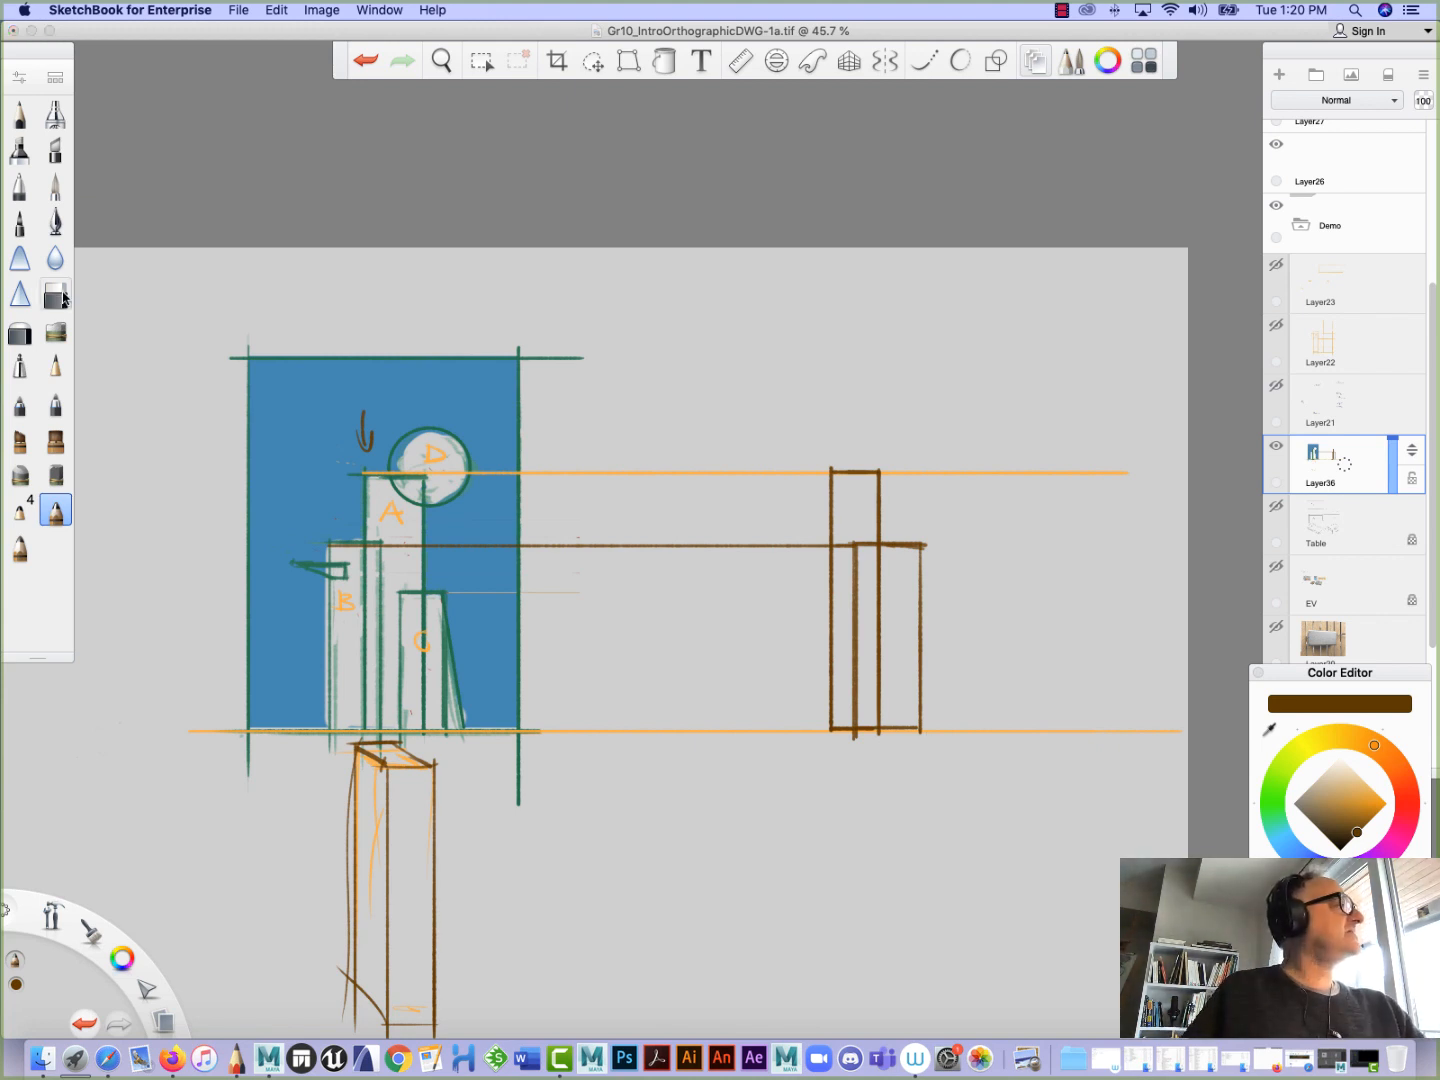
key(e)
drag(878, 560, 876, 726)
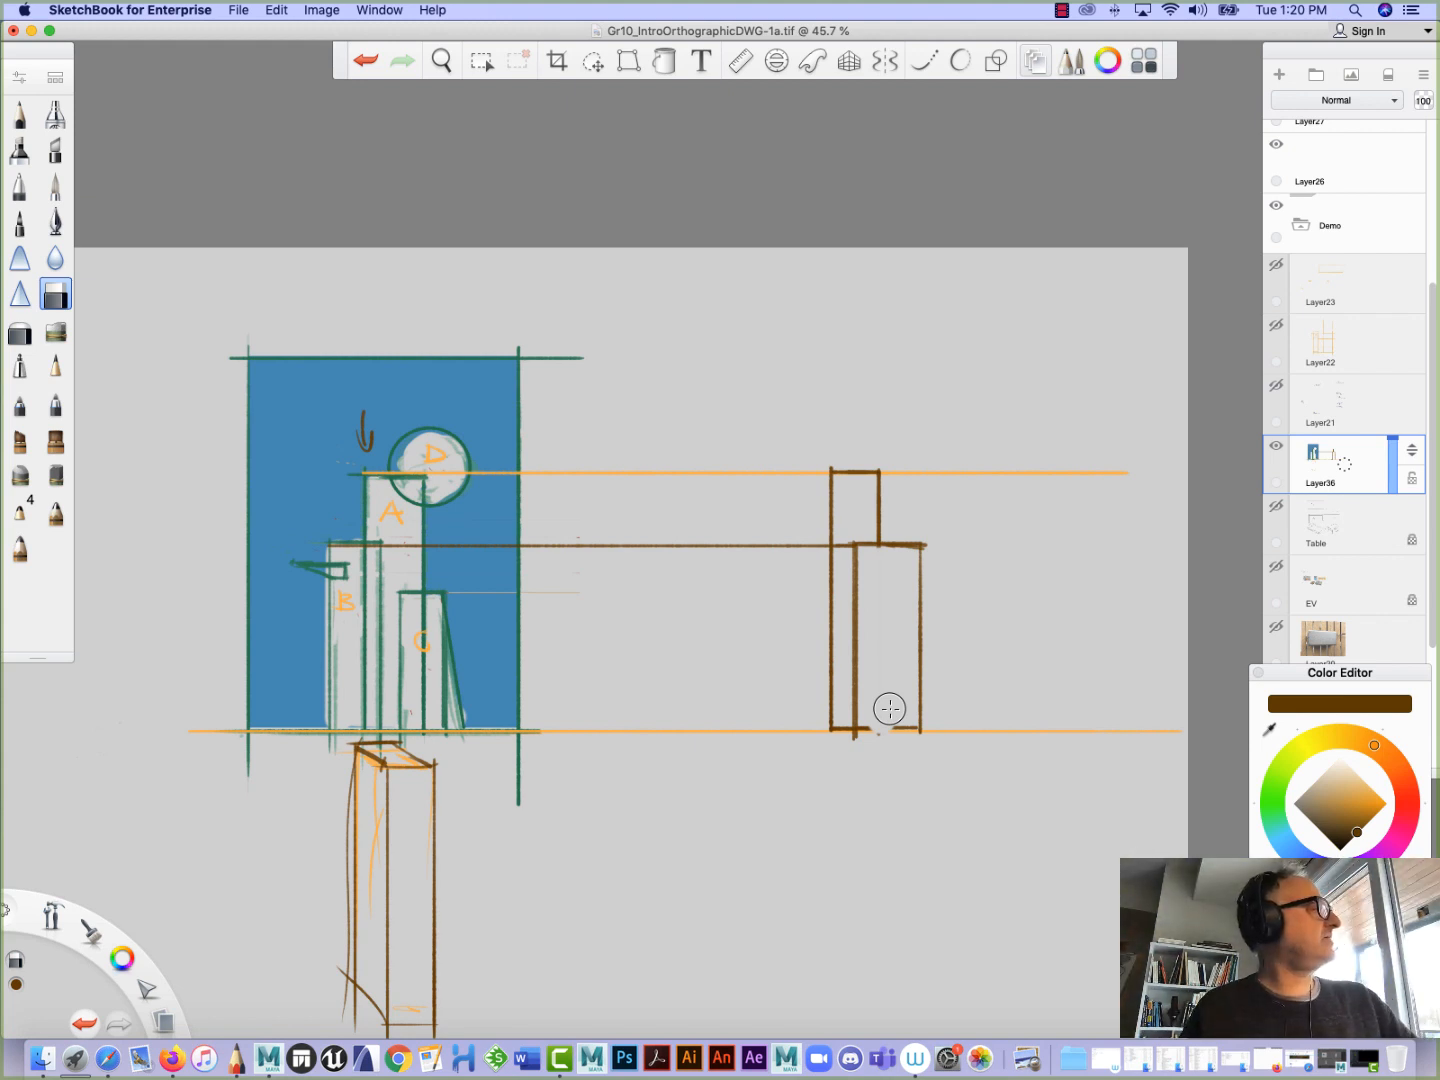
Project the ledge's upper and lower edges across with a finer pencil and outline its side view as a thin rectangle extending past building B
click(19, 510)
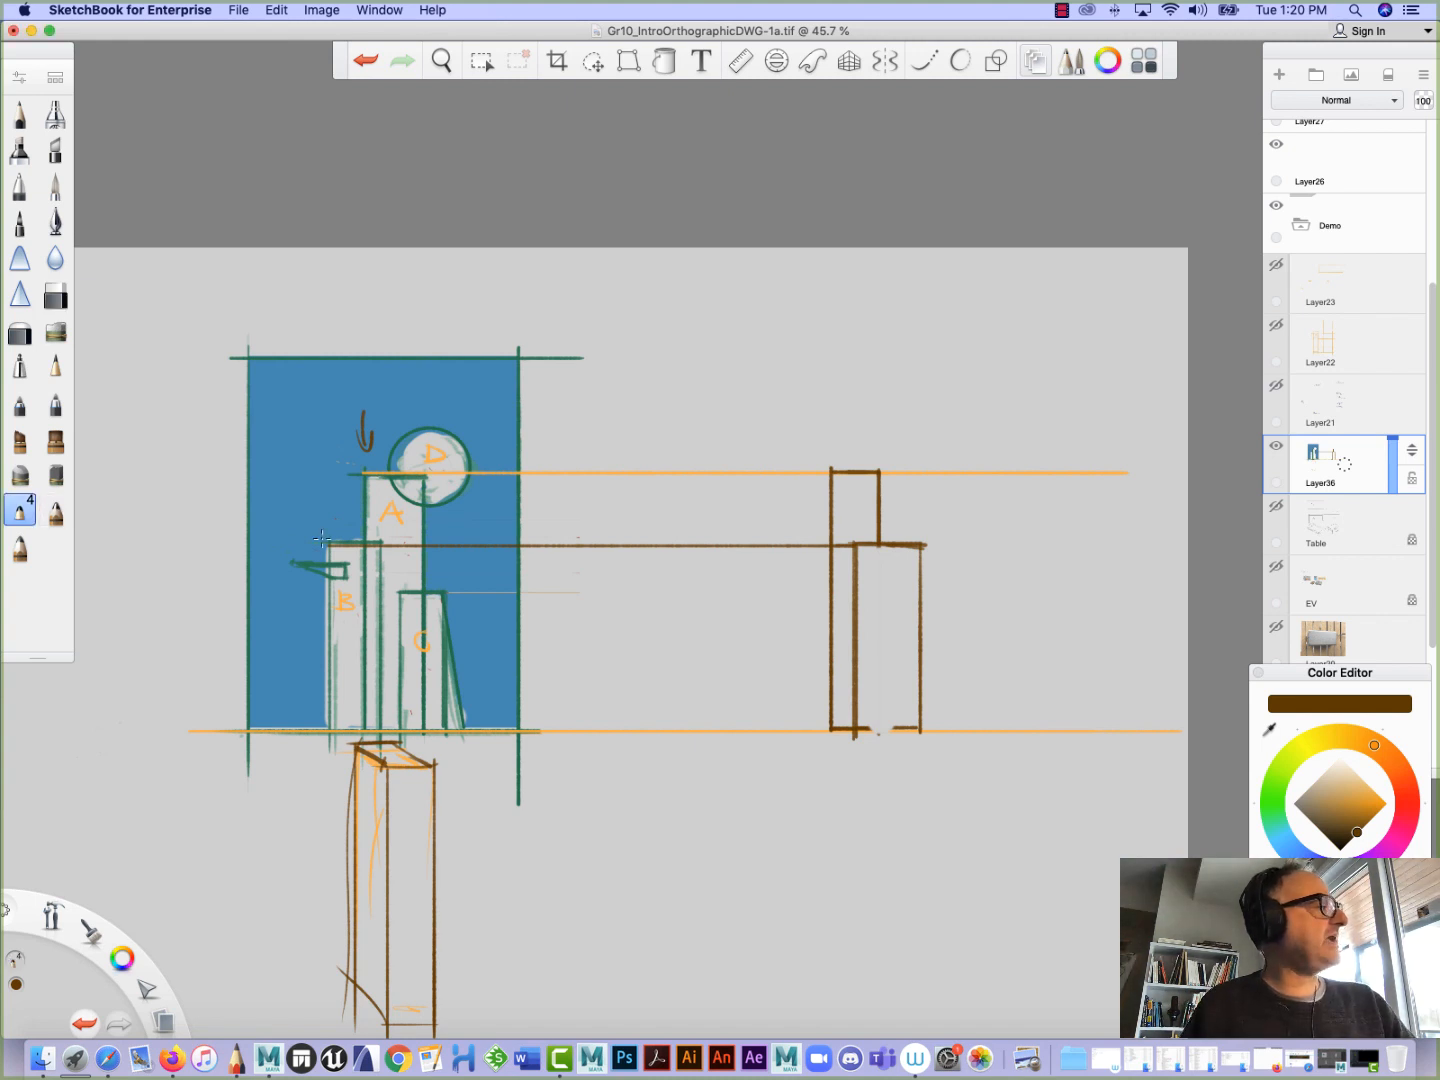
key(bracketleft)
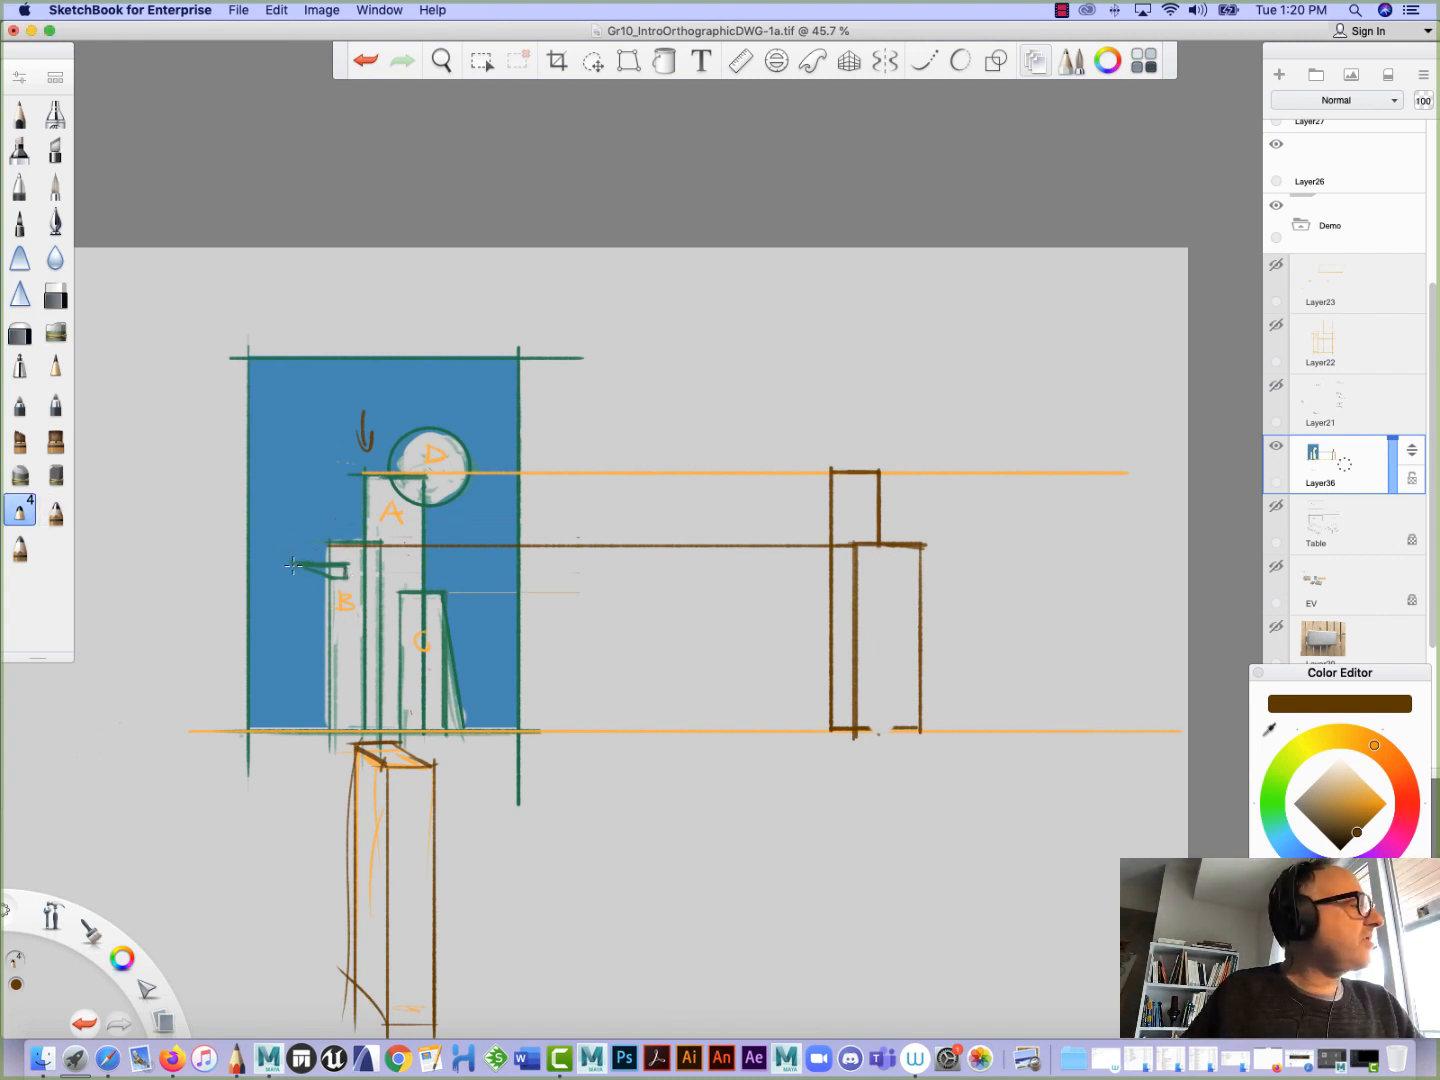
mouse_move(292, 563)
mouse_down()
mouse_move(936, 569)
mouse_move(920, 562)
mouse_up()
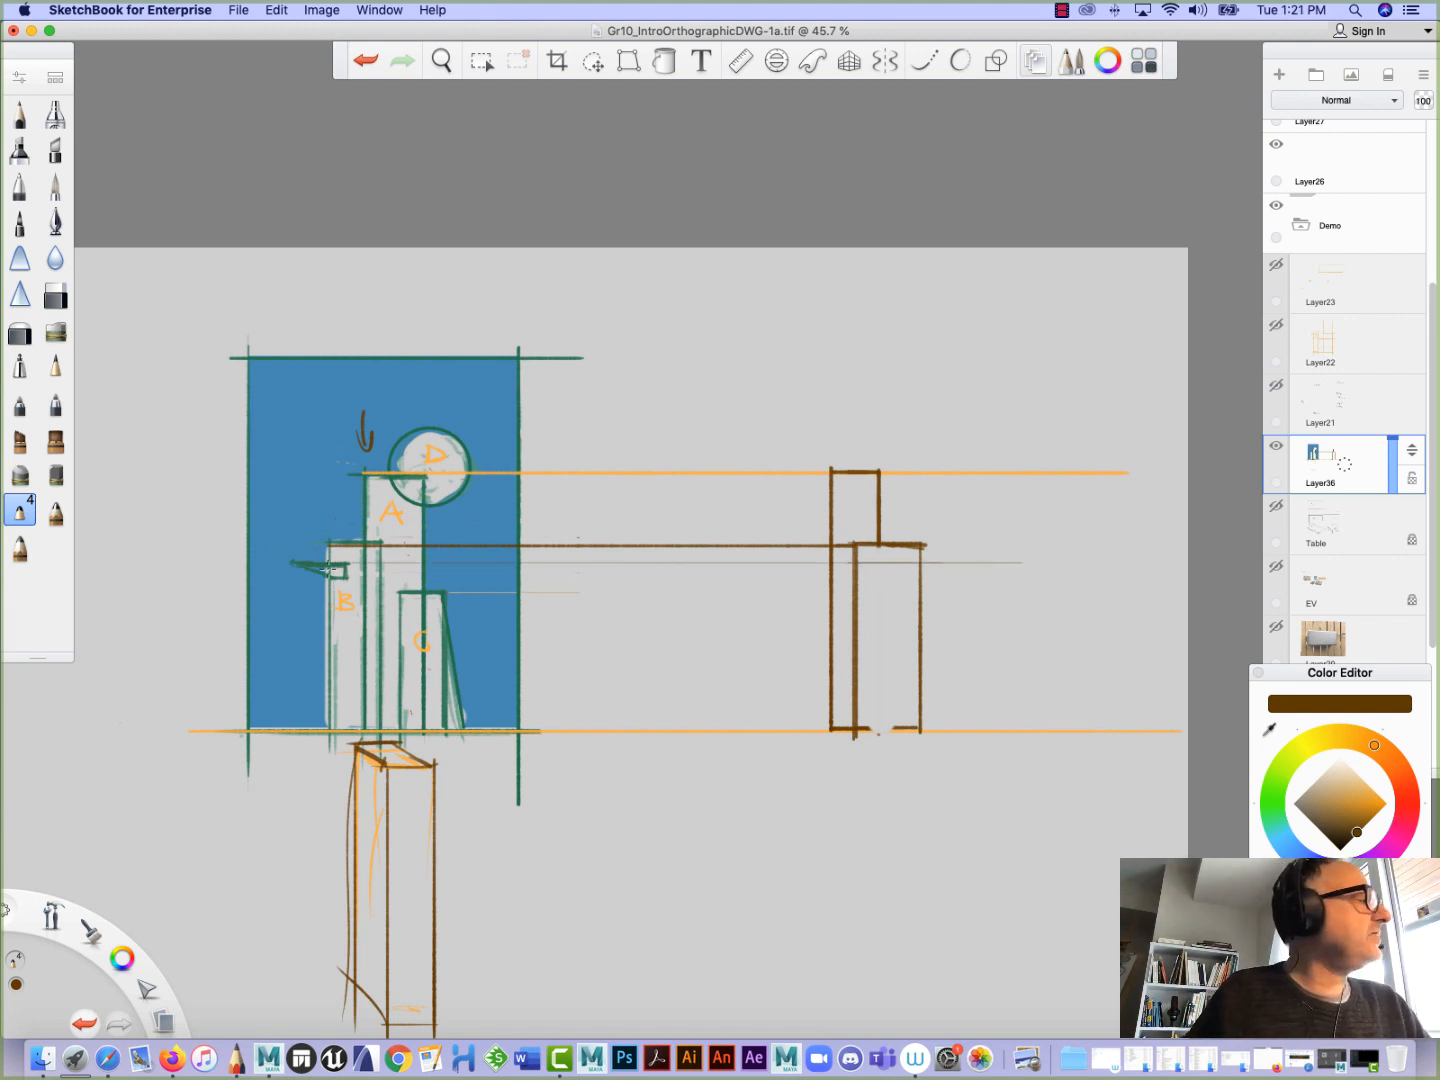
drag(346, 579, 1089, 600)
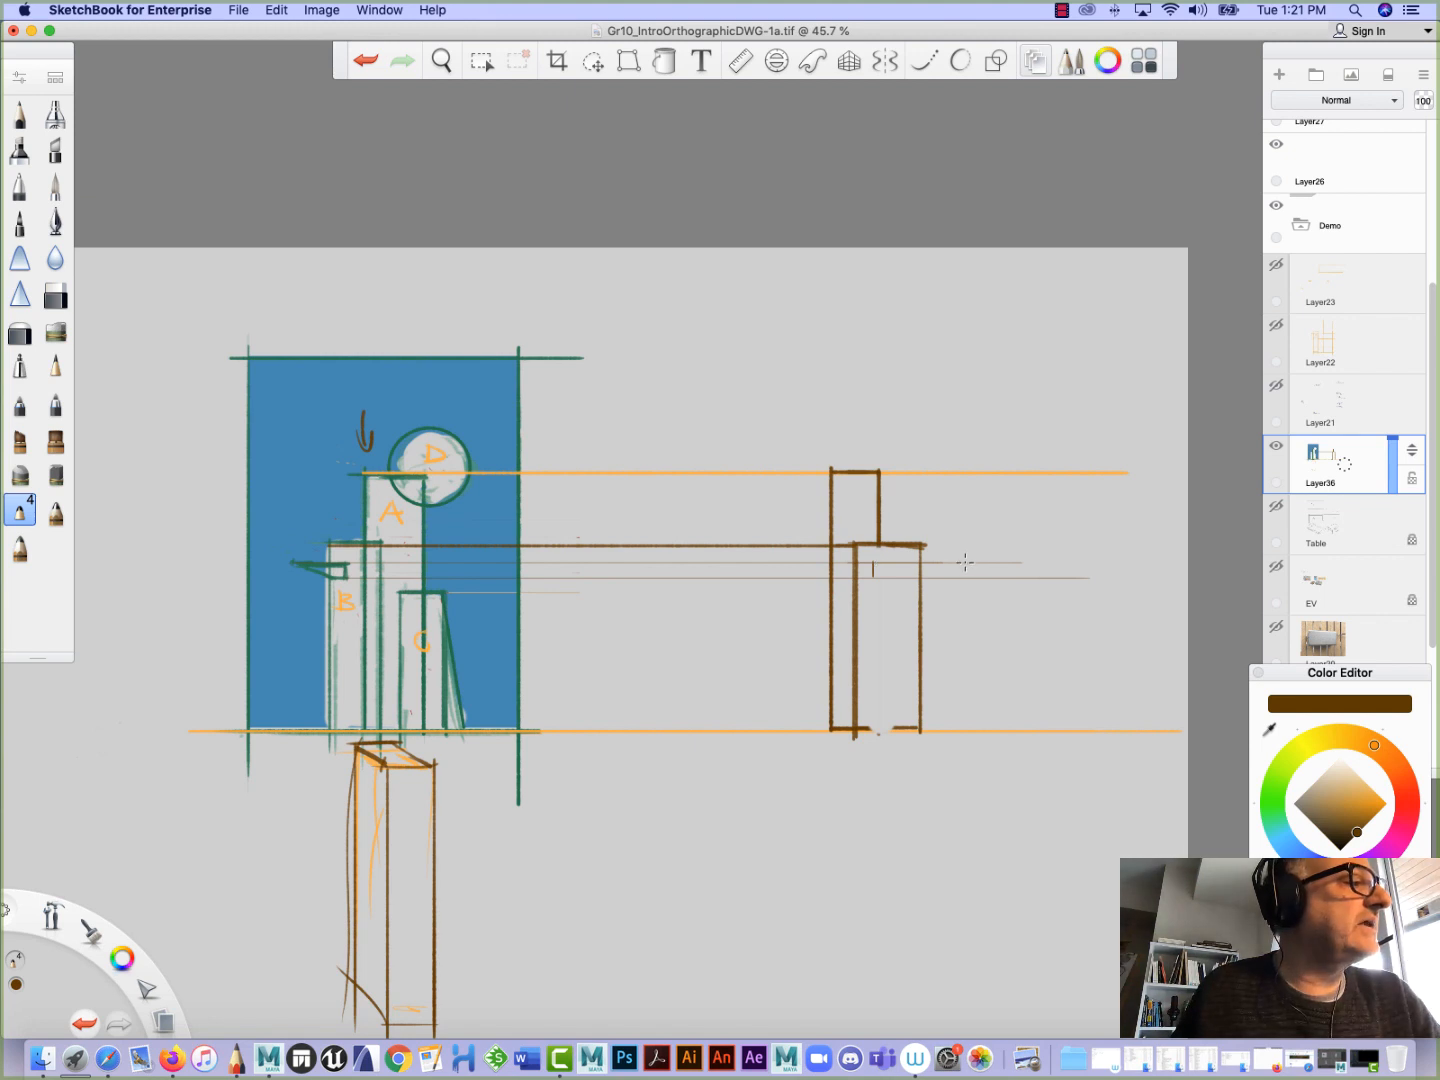
drag(966, 562, 965, 577)
drag(872, 579, 967, 579)
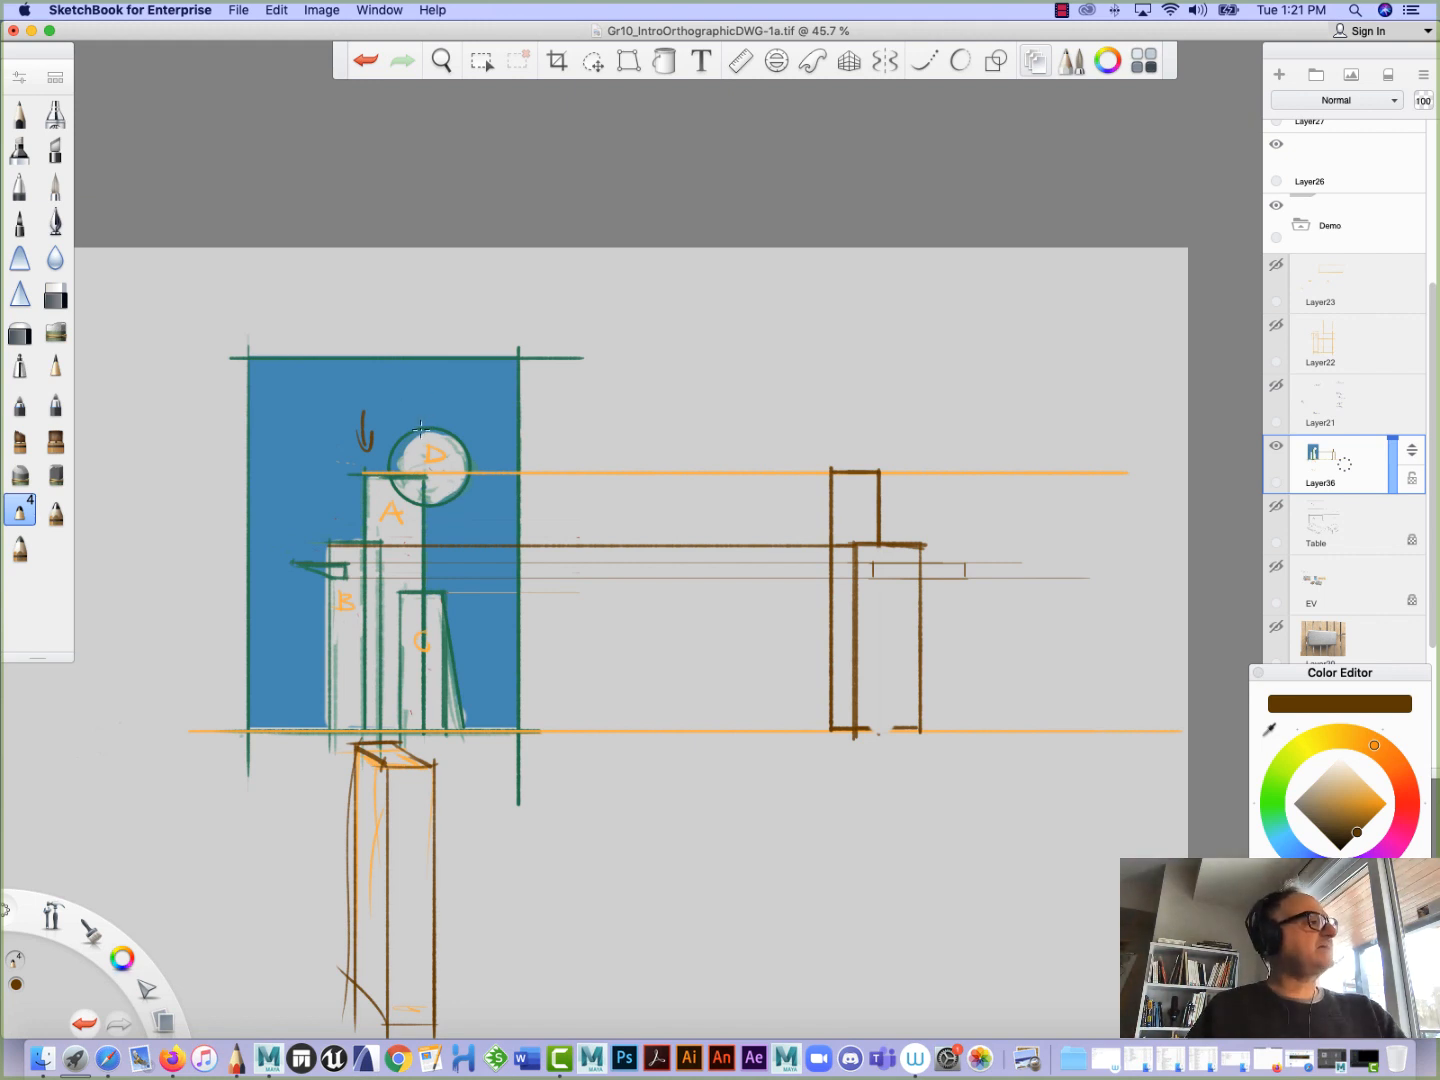
Project the moon's upper and lower edges across and draw a thin circle over building A's side view with the ellipse shape, undoing the stray ellipse
drag(425, 427, 977, 428)
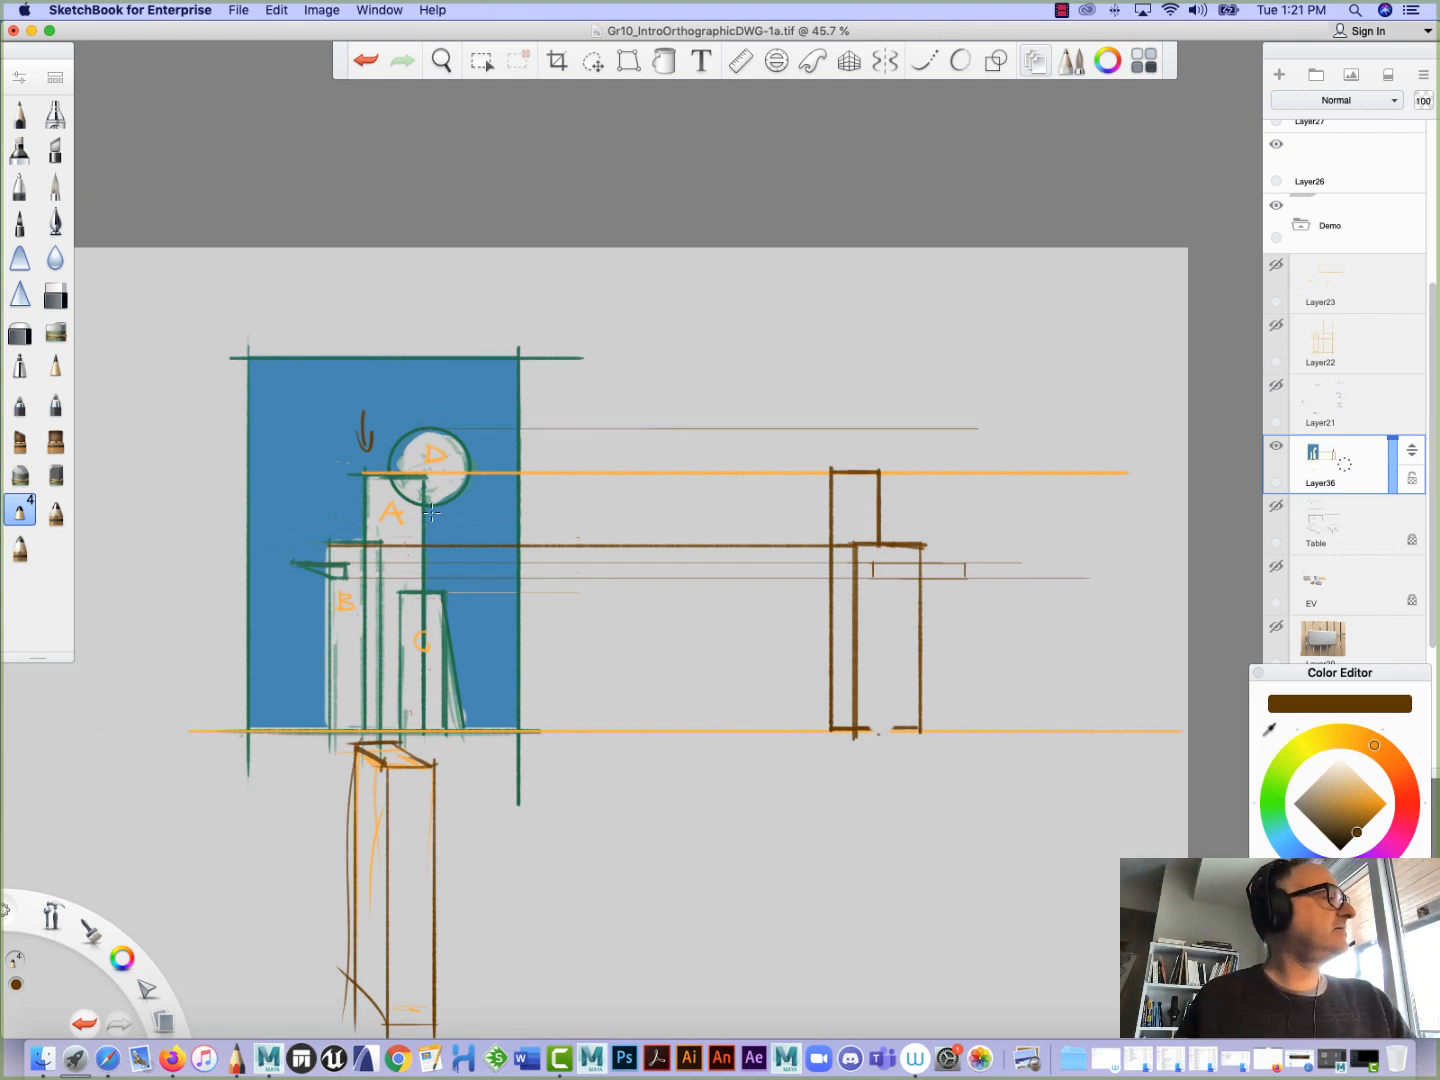
drag(428, 507, 971, 507)
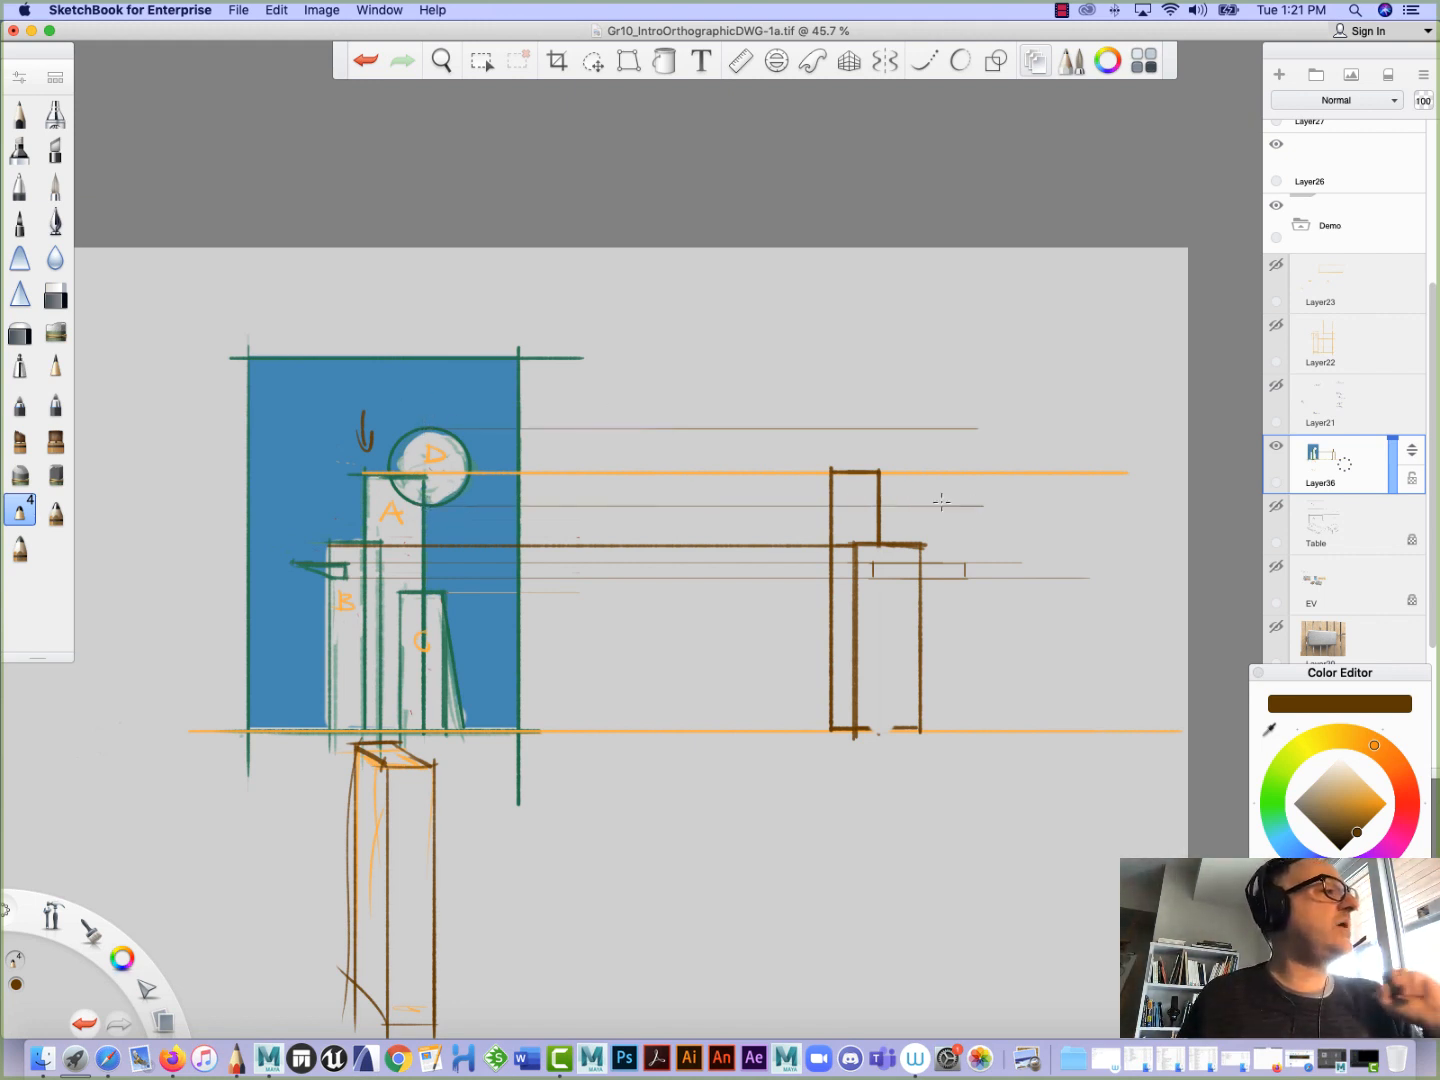
click(995, 60)
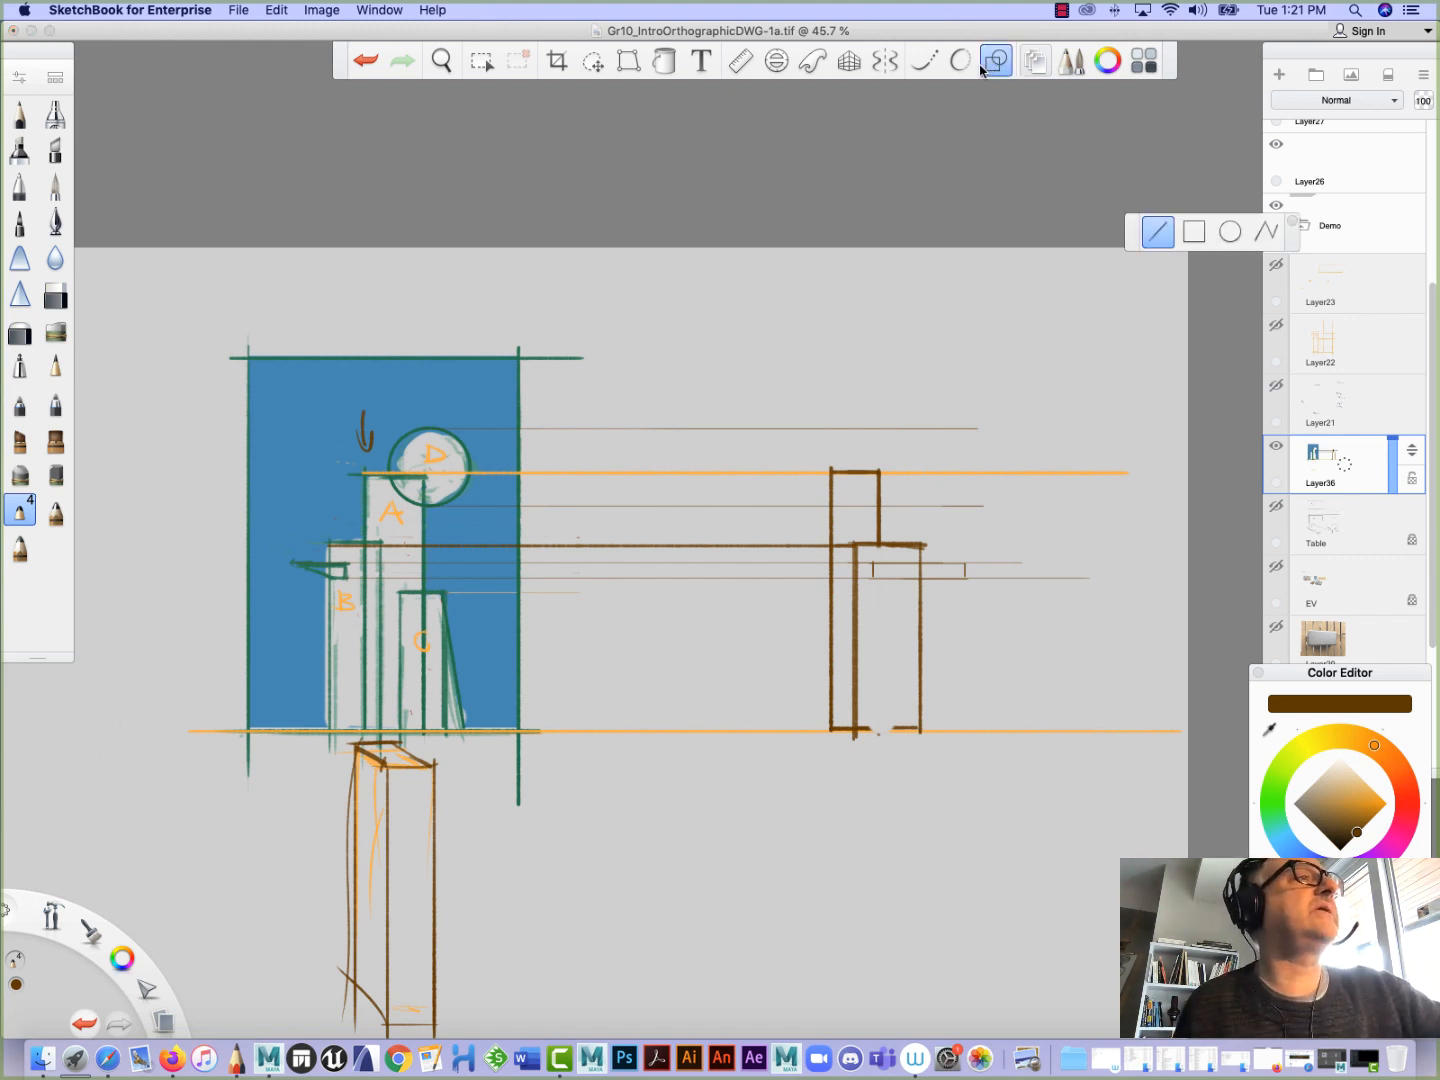
click(1229, 231)
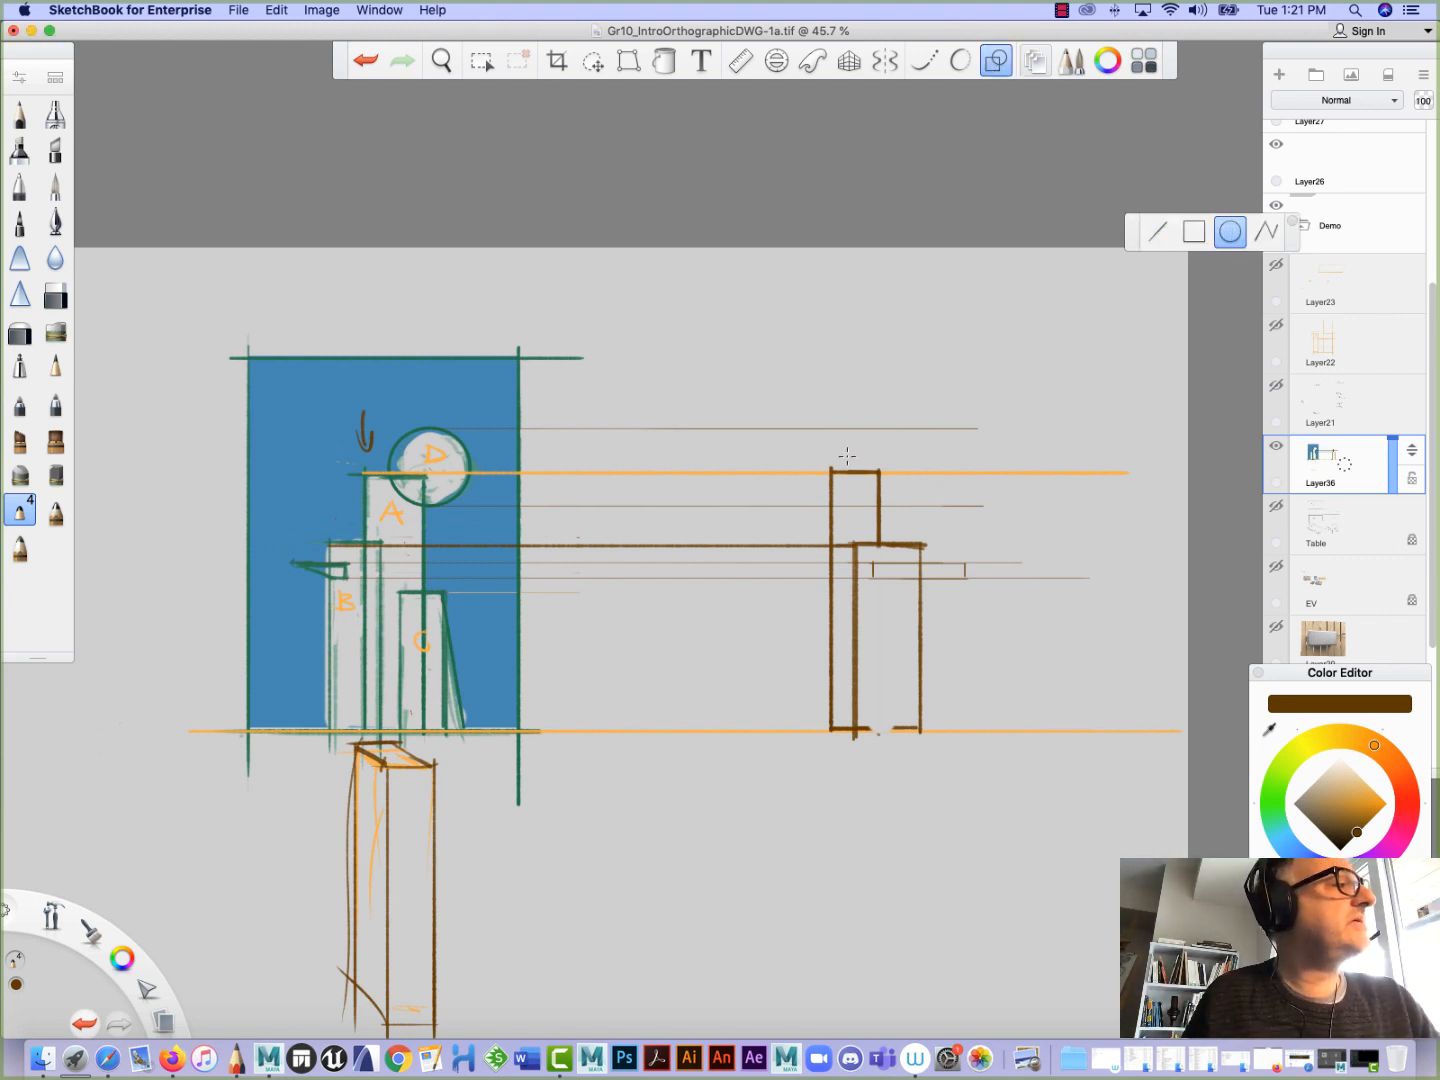
key(space)
click(882, 495)
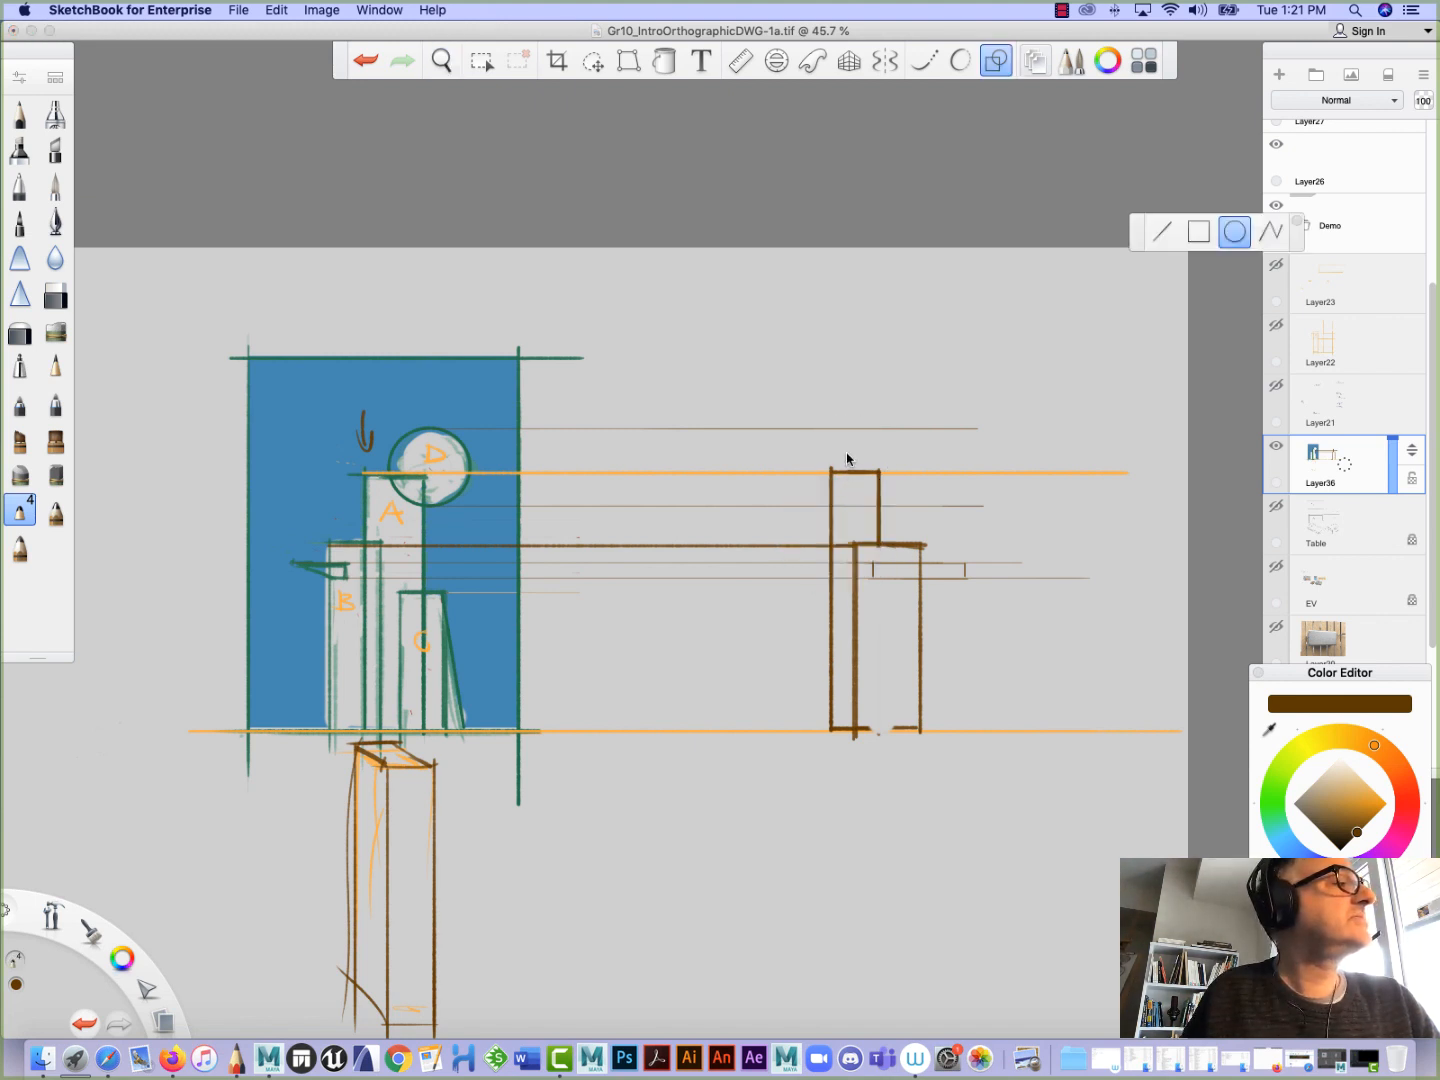
drag(847, 462, 893, 489)
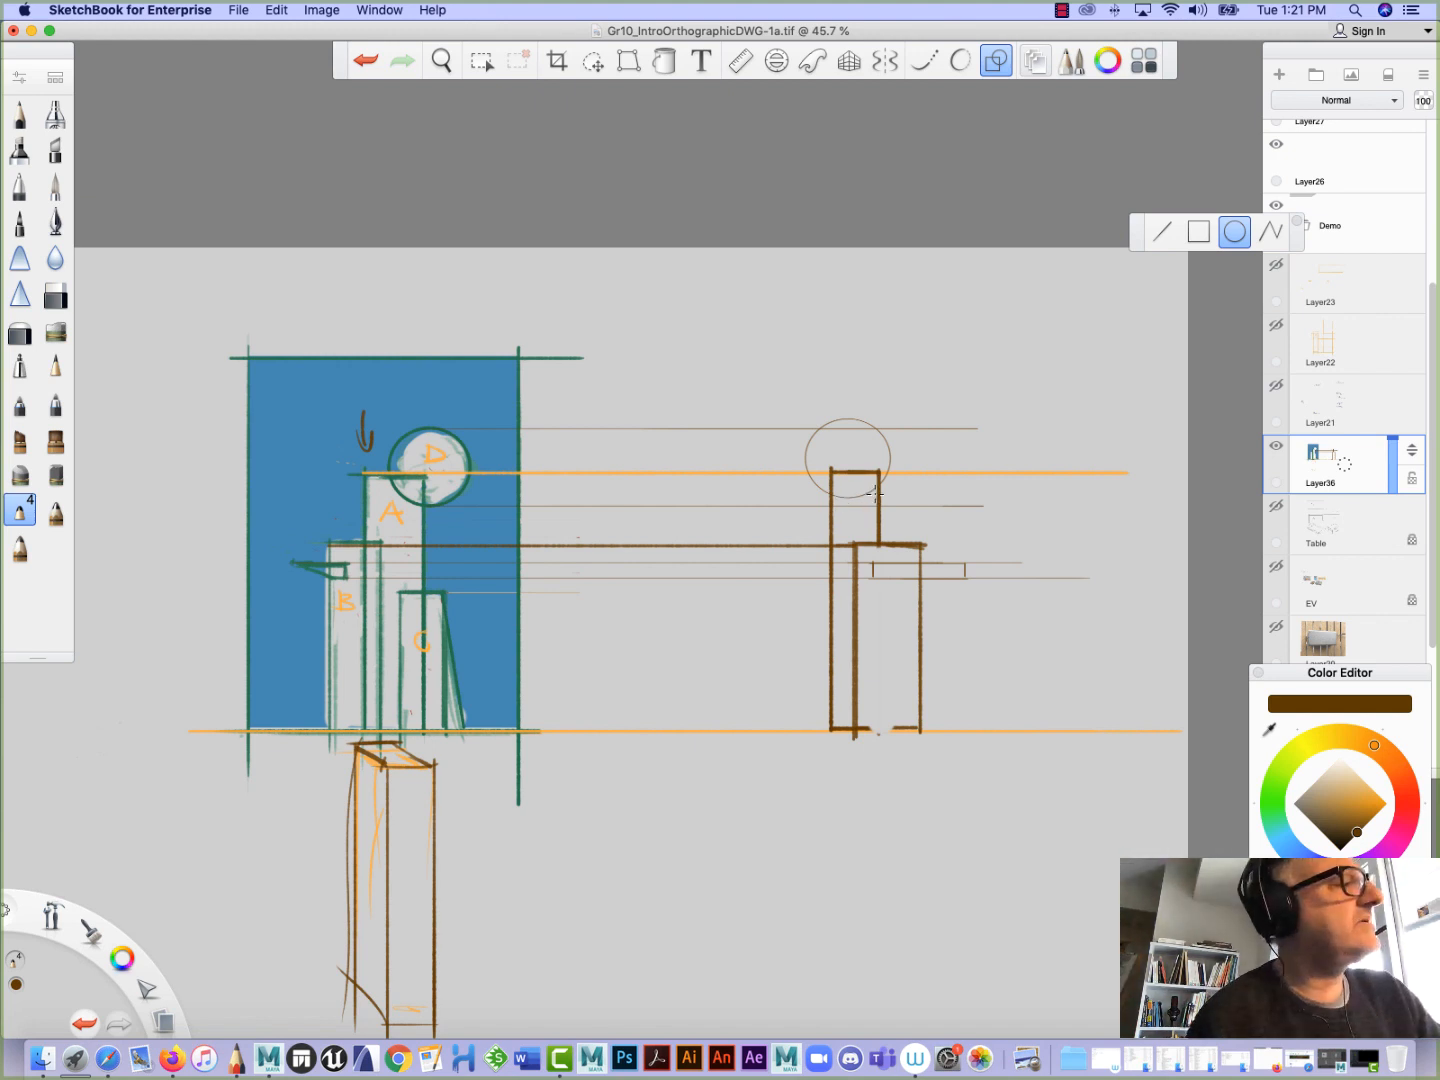
drag(877, 491, 843, 507)
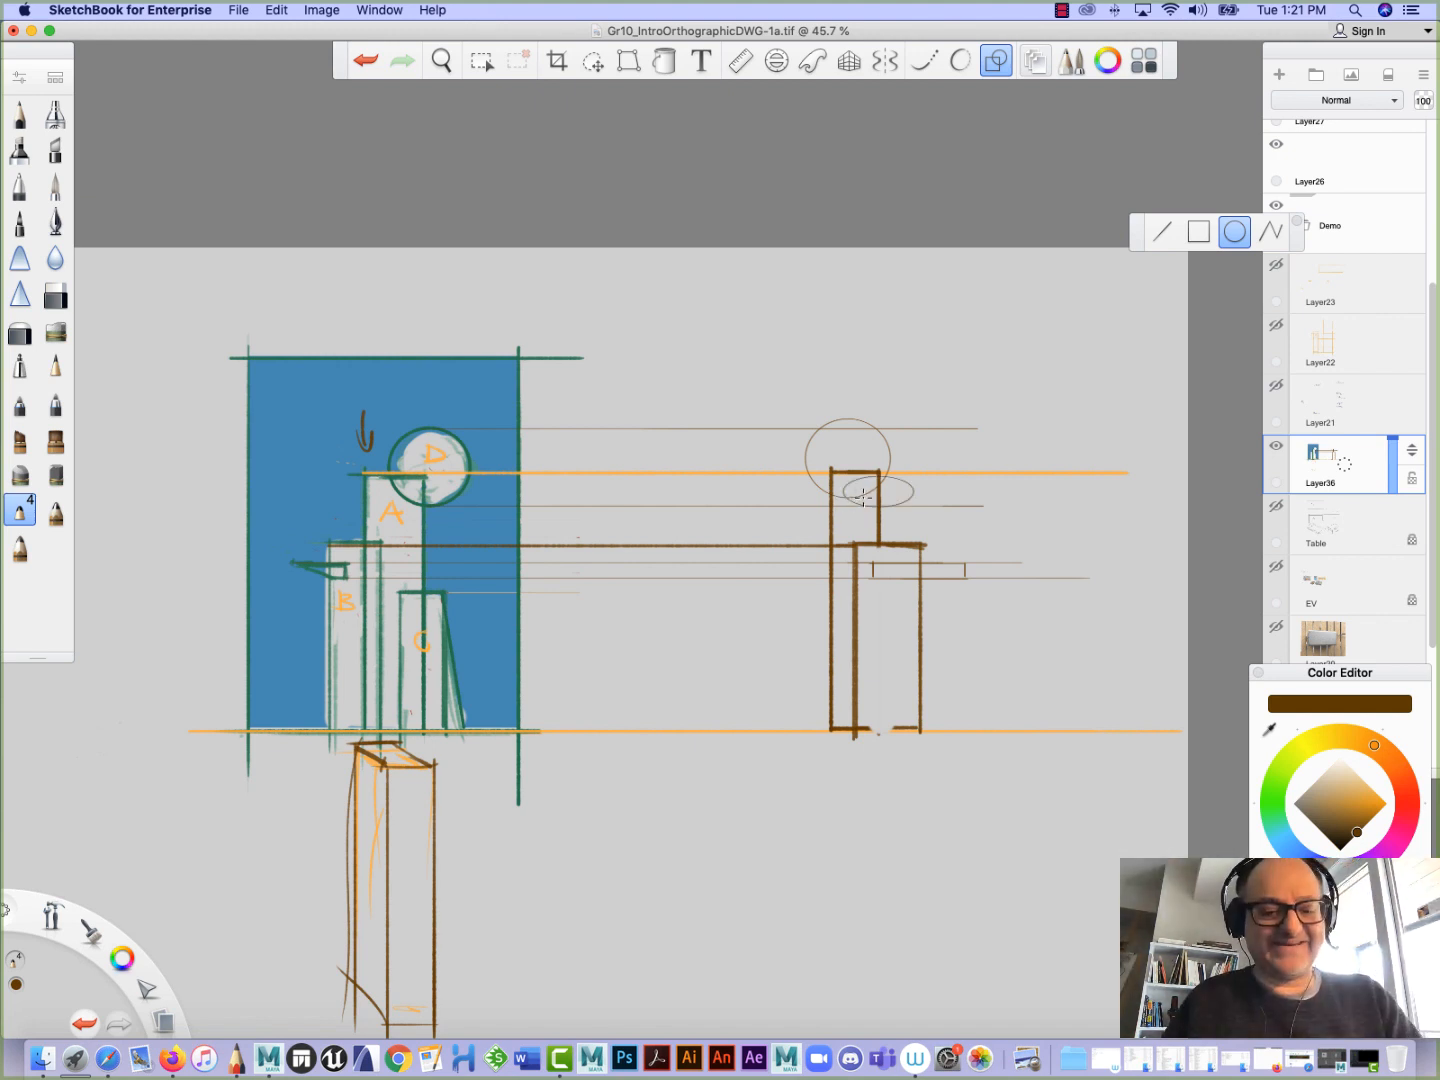
key(super+z)
Leave the shape tool, sketch the moon's side view freehand as a heavy brown circle, and thicken the ledge's rectangle with a larger pencil
click(991, 68)
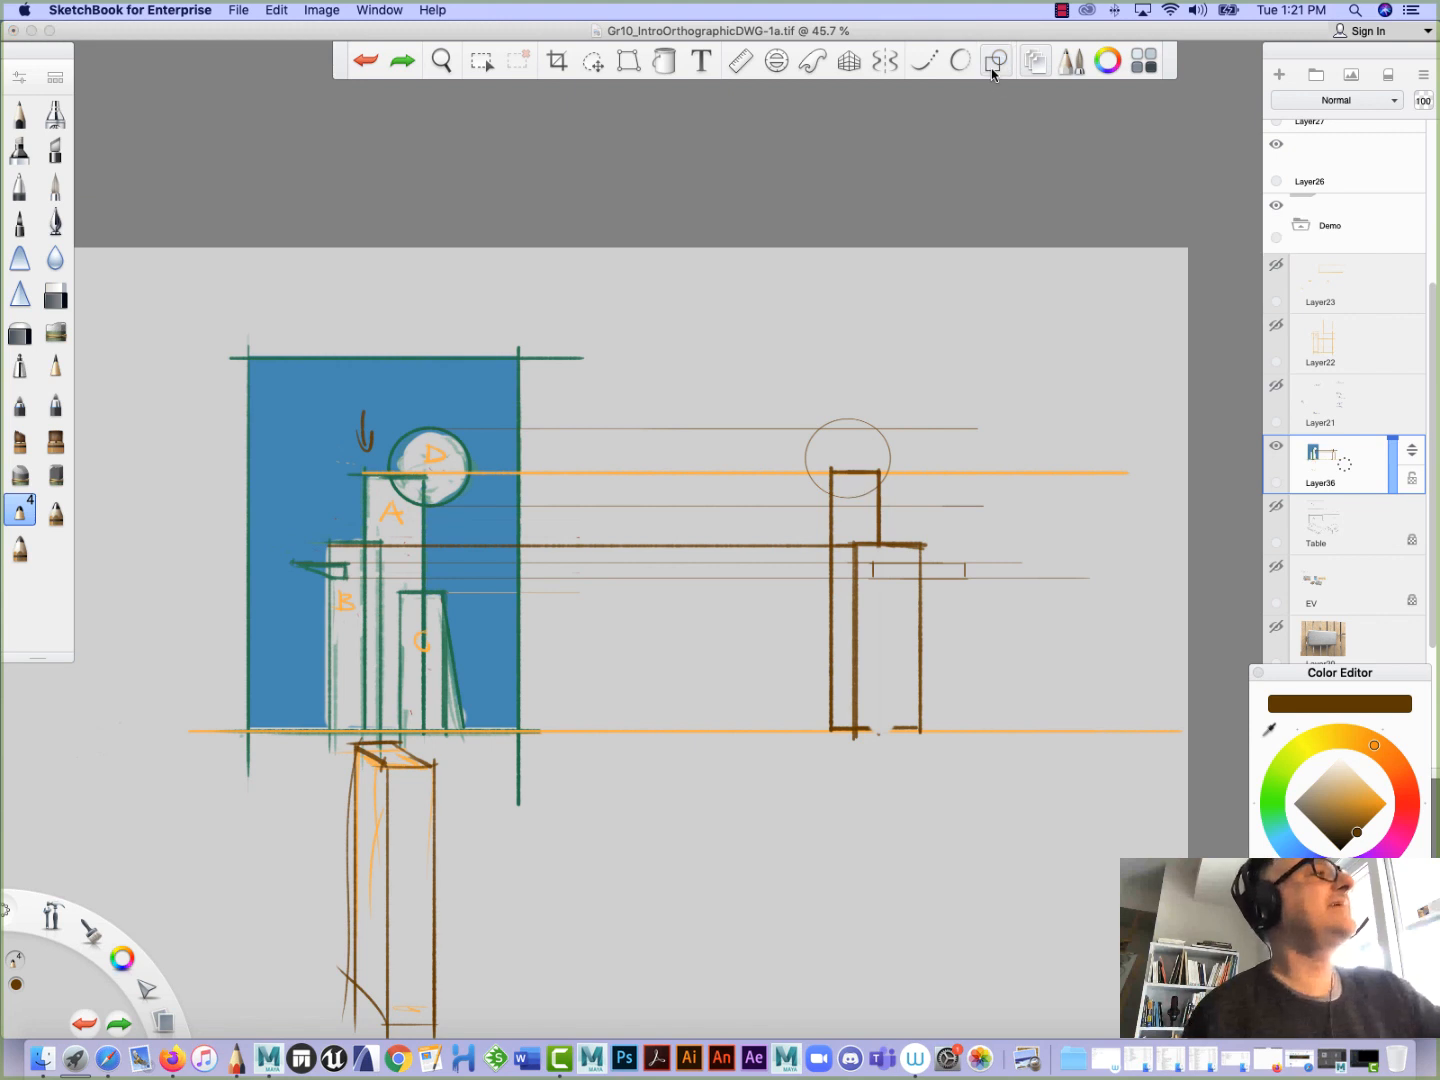
mouse_move(882, 479)
mouse_down()
mouse_move(869, 502)
mouse_move(808, 478)
mouse_move(829, 433)
mouse_move(899, 460)
mouse_move(811, 440)
mouse_move(820, 505)
mouse_move(850, 512)
mouse_move(807, 434)
mouse_move(817, 500)
mouse_move(896, 484)
mouse_move(824, 490)
mouse_move(820, 509)
mouse_up()
key(bracketright)
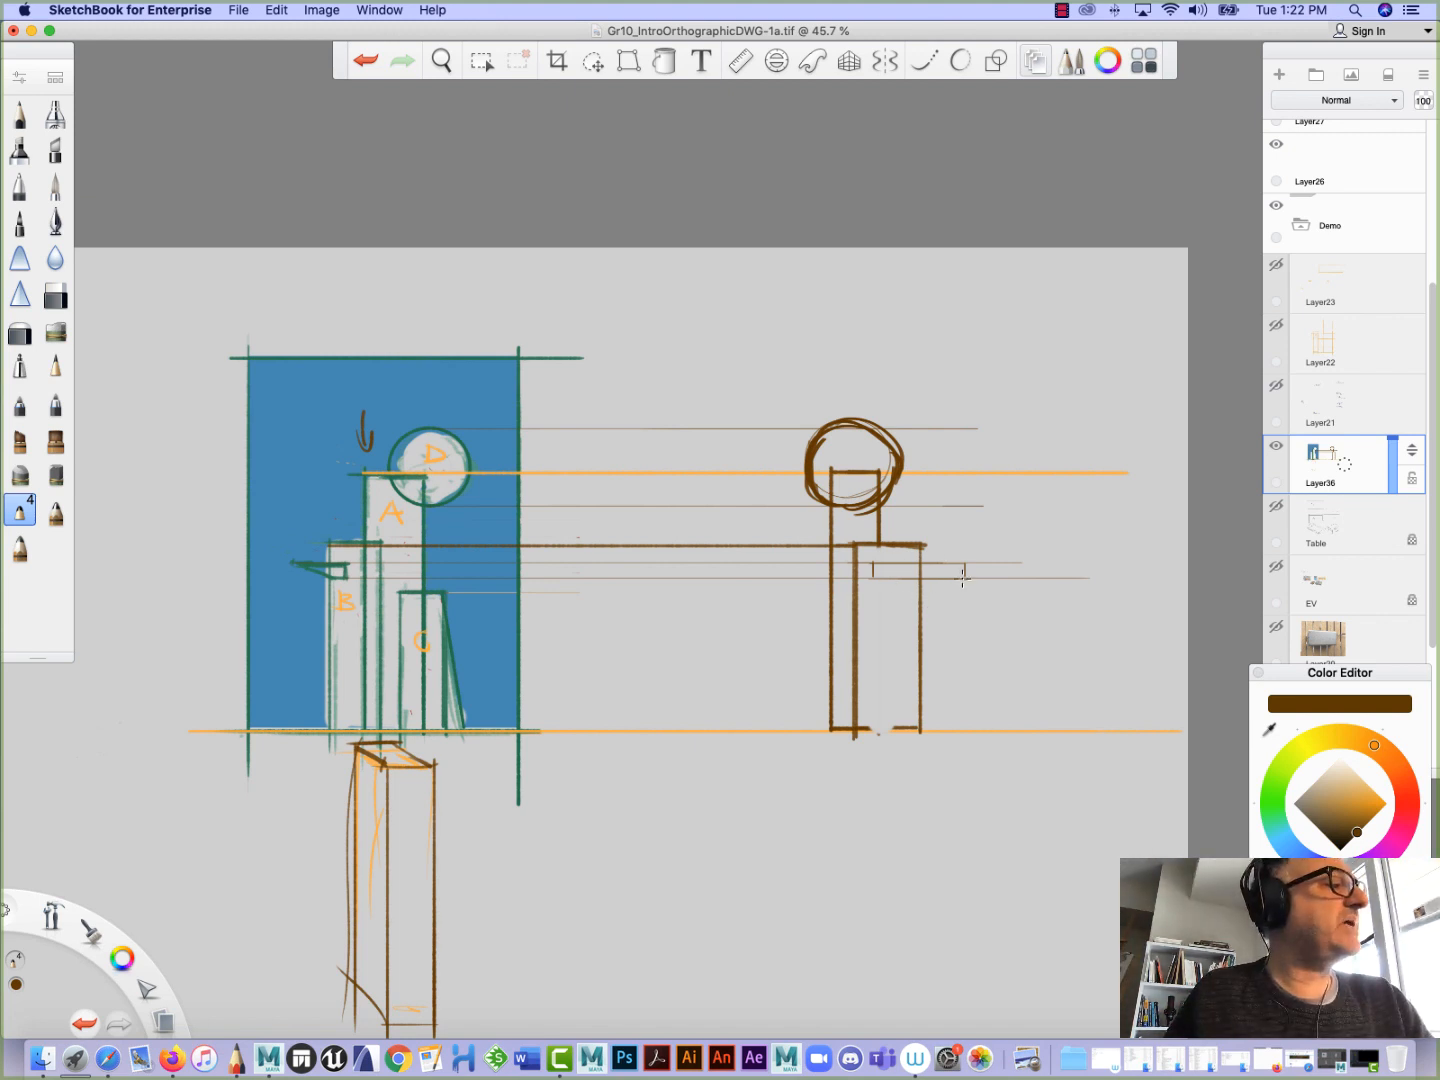
mouse_move(966, 577)
mouse_down()
mouse_move(869, 565)
mouse_move(869, 581)
mouse_move(966, 563)
mouse_move(866, 557)
mouse_up()
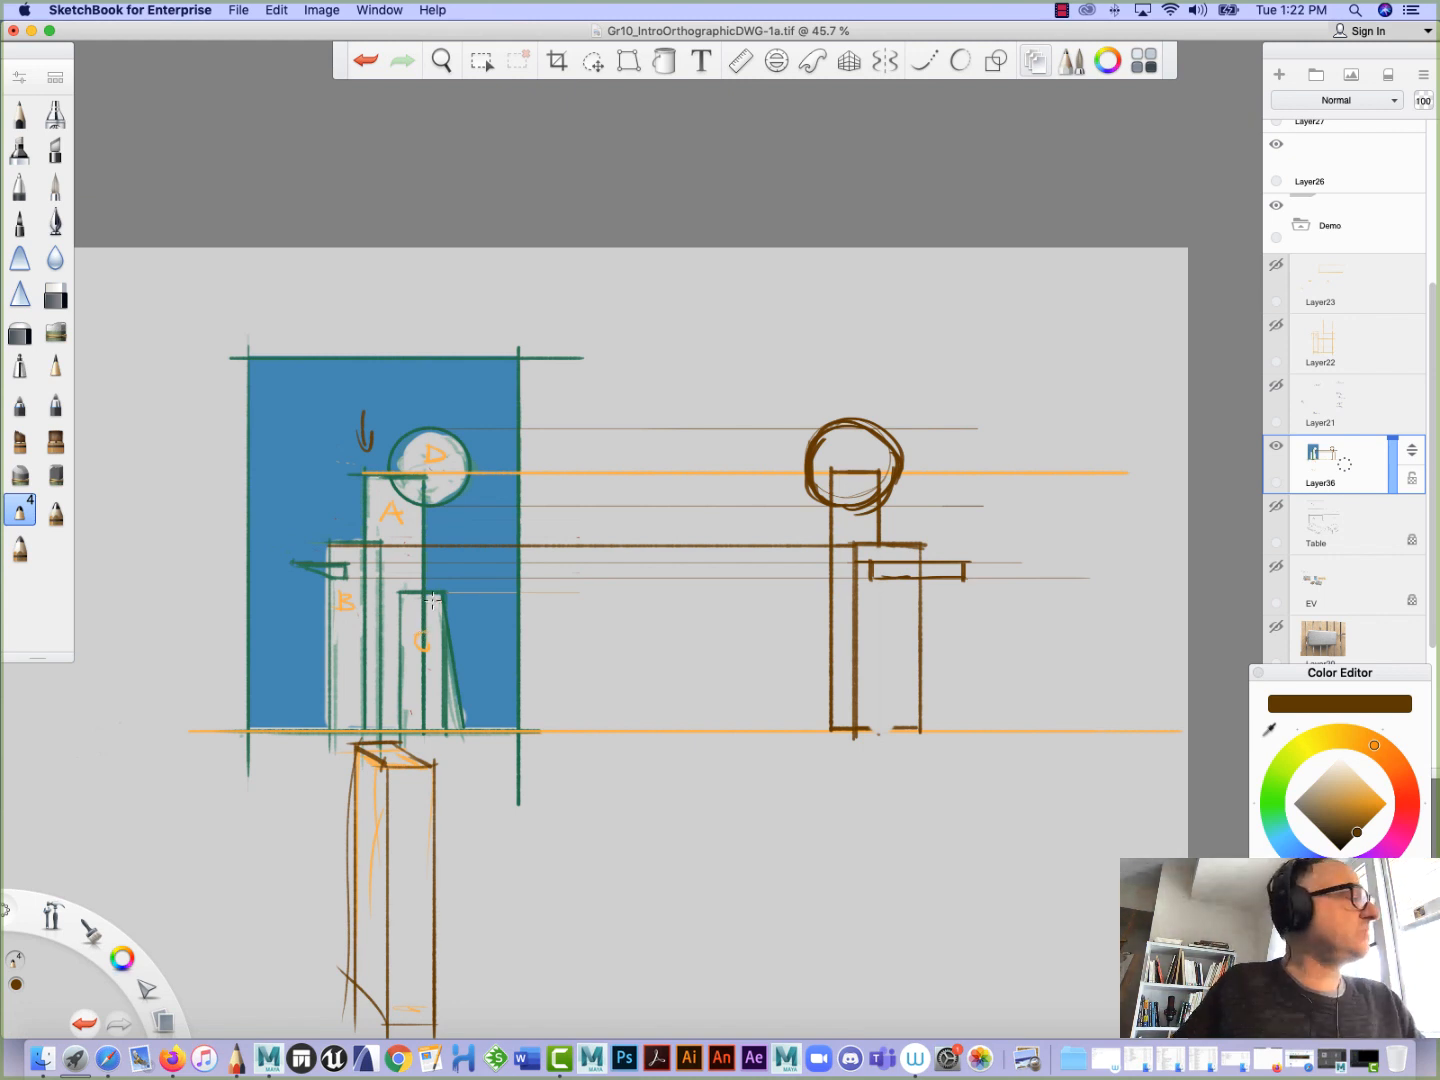
Raise the pencil size to 6.0, choose a pale red, and project building C's top edge across to the side view
key(bracketright)
key(bracketright)
key(bracketright)
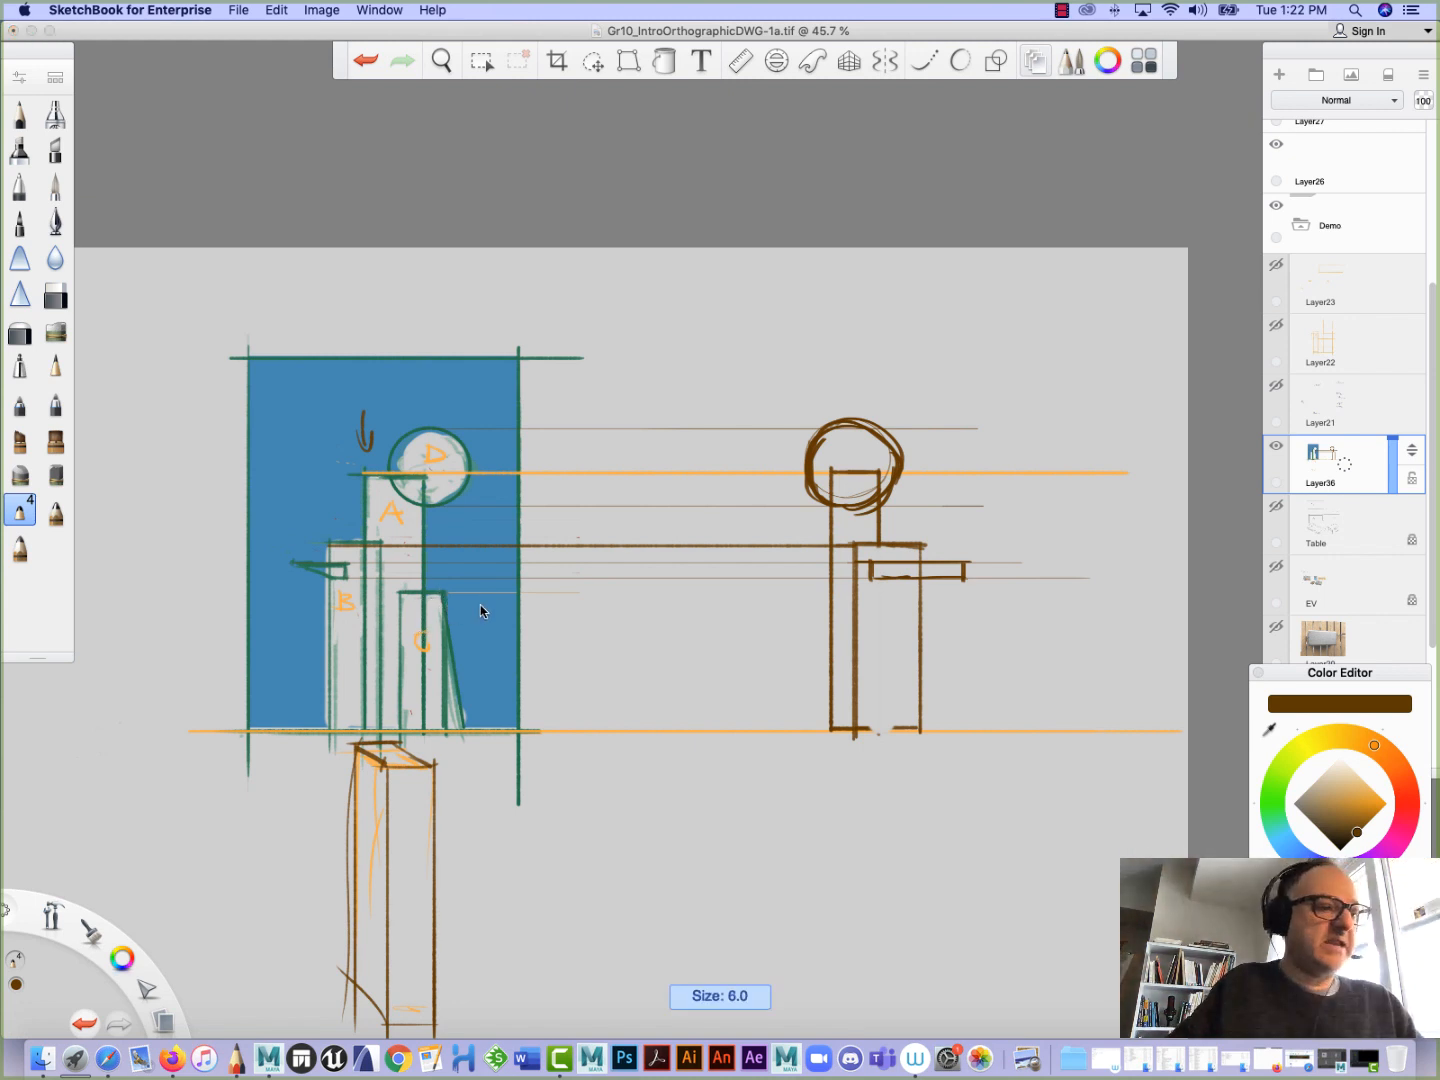
click(1350, 772)
click(1407, 804)
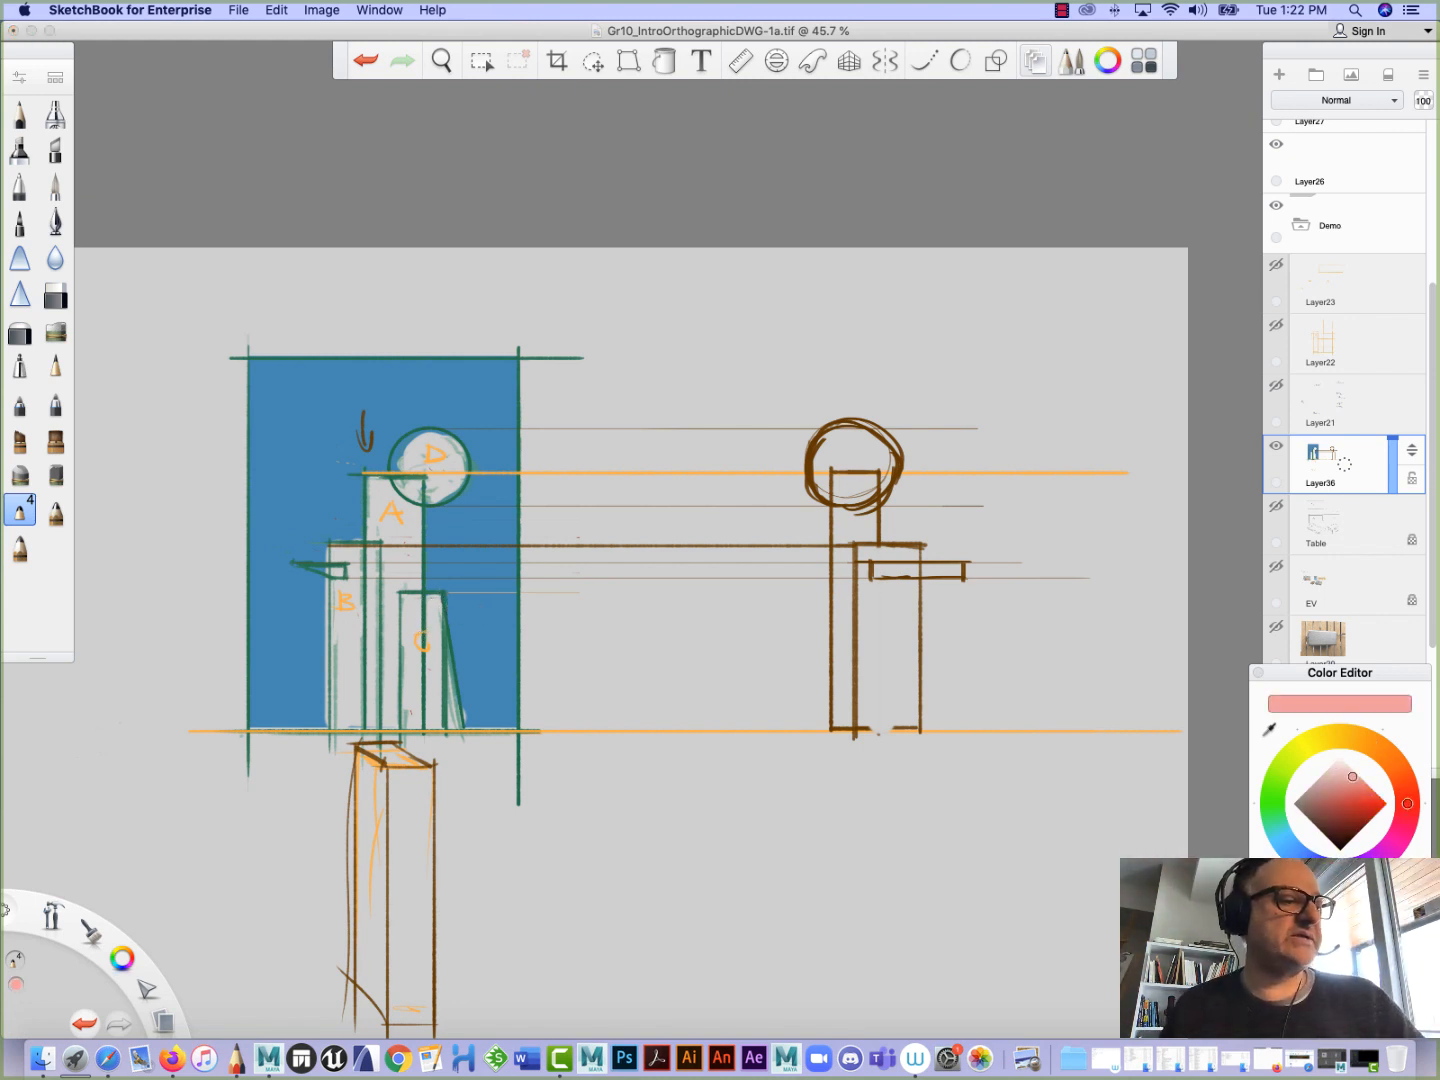
drag(400, 592, 1006, 594)
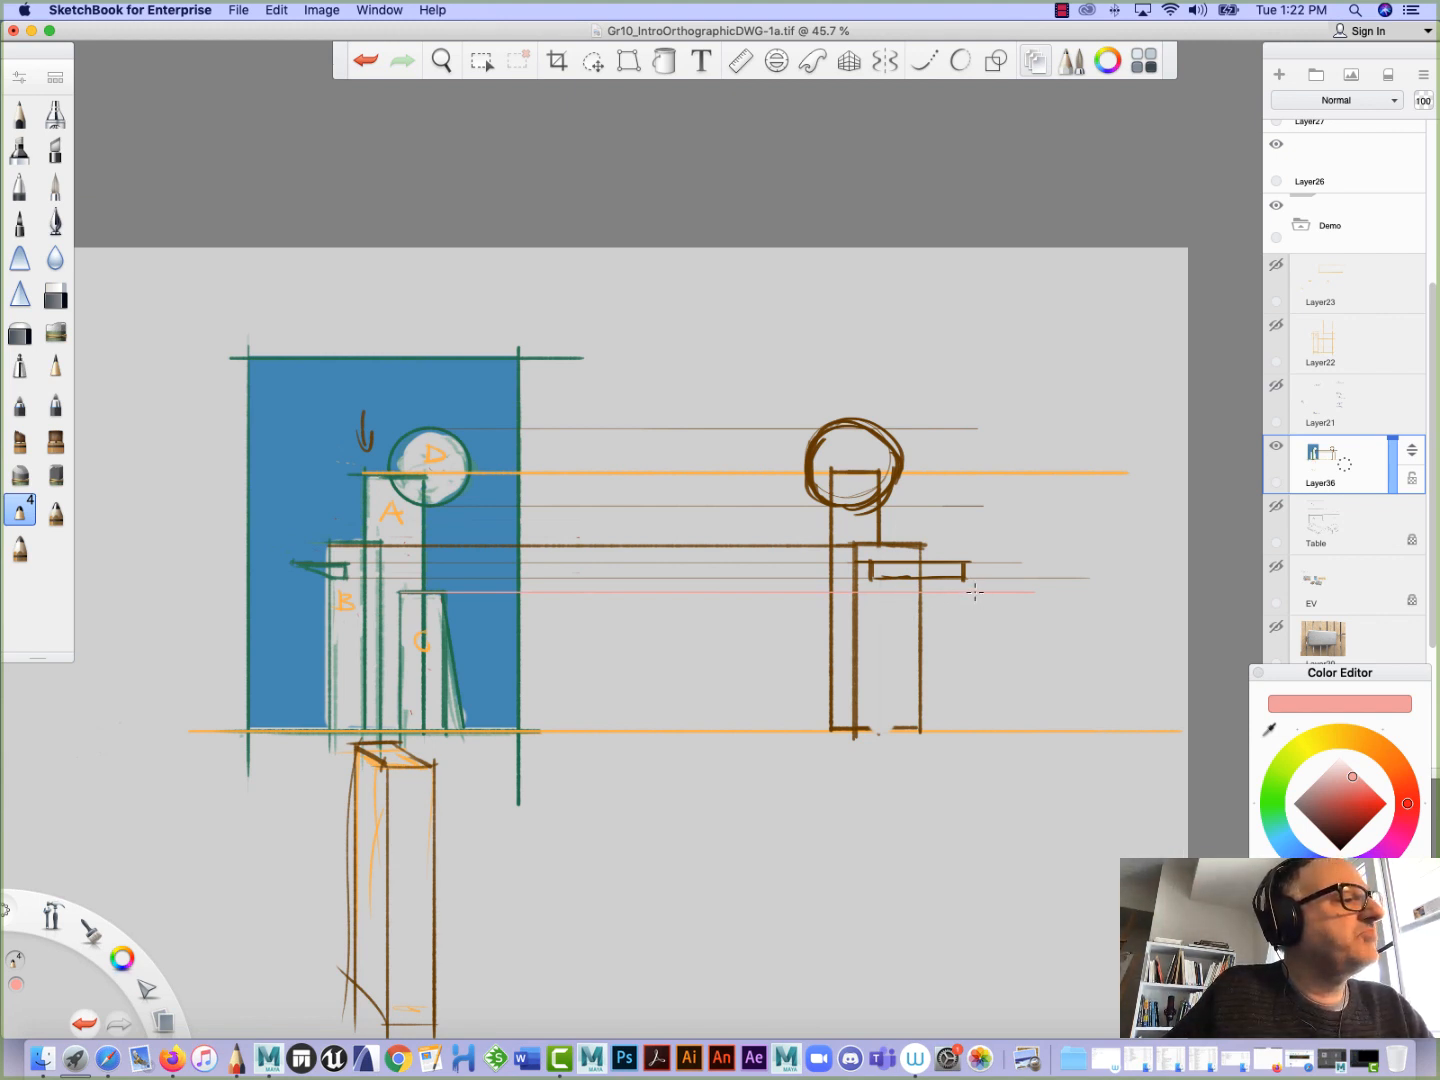
Draw building C's side-view edges down to the ground line in pale red, then project its two upper side ledges across as thin rectangles
drag(975, 592, 965, 733)
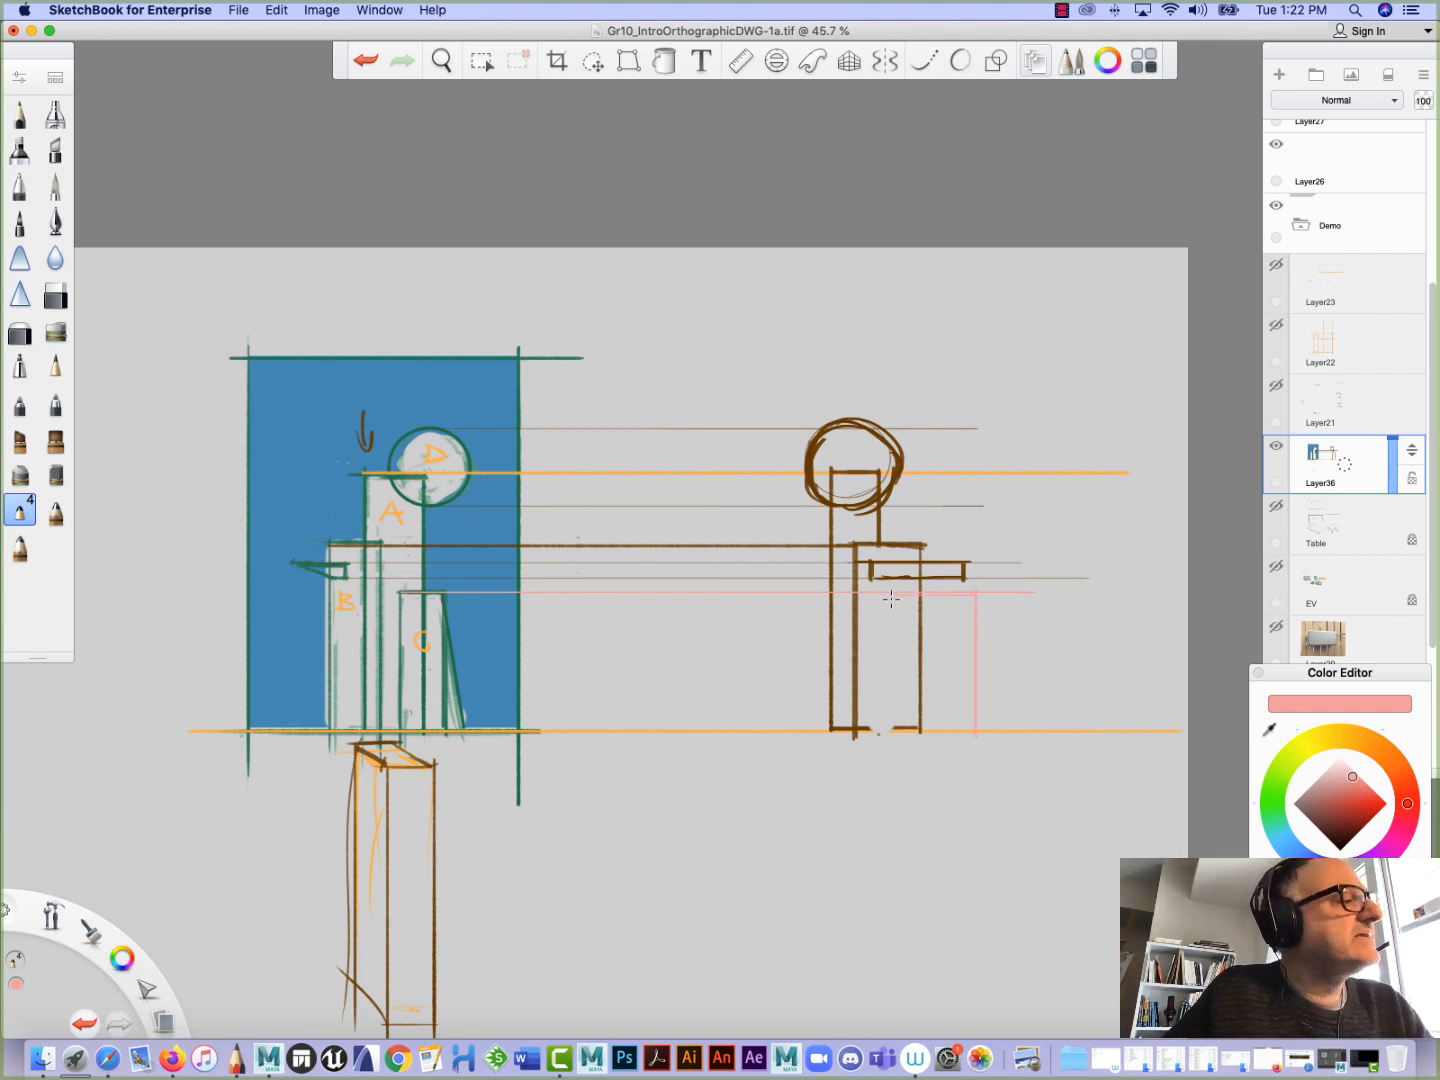
drag(896, 592, 896, 740)
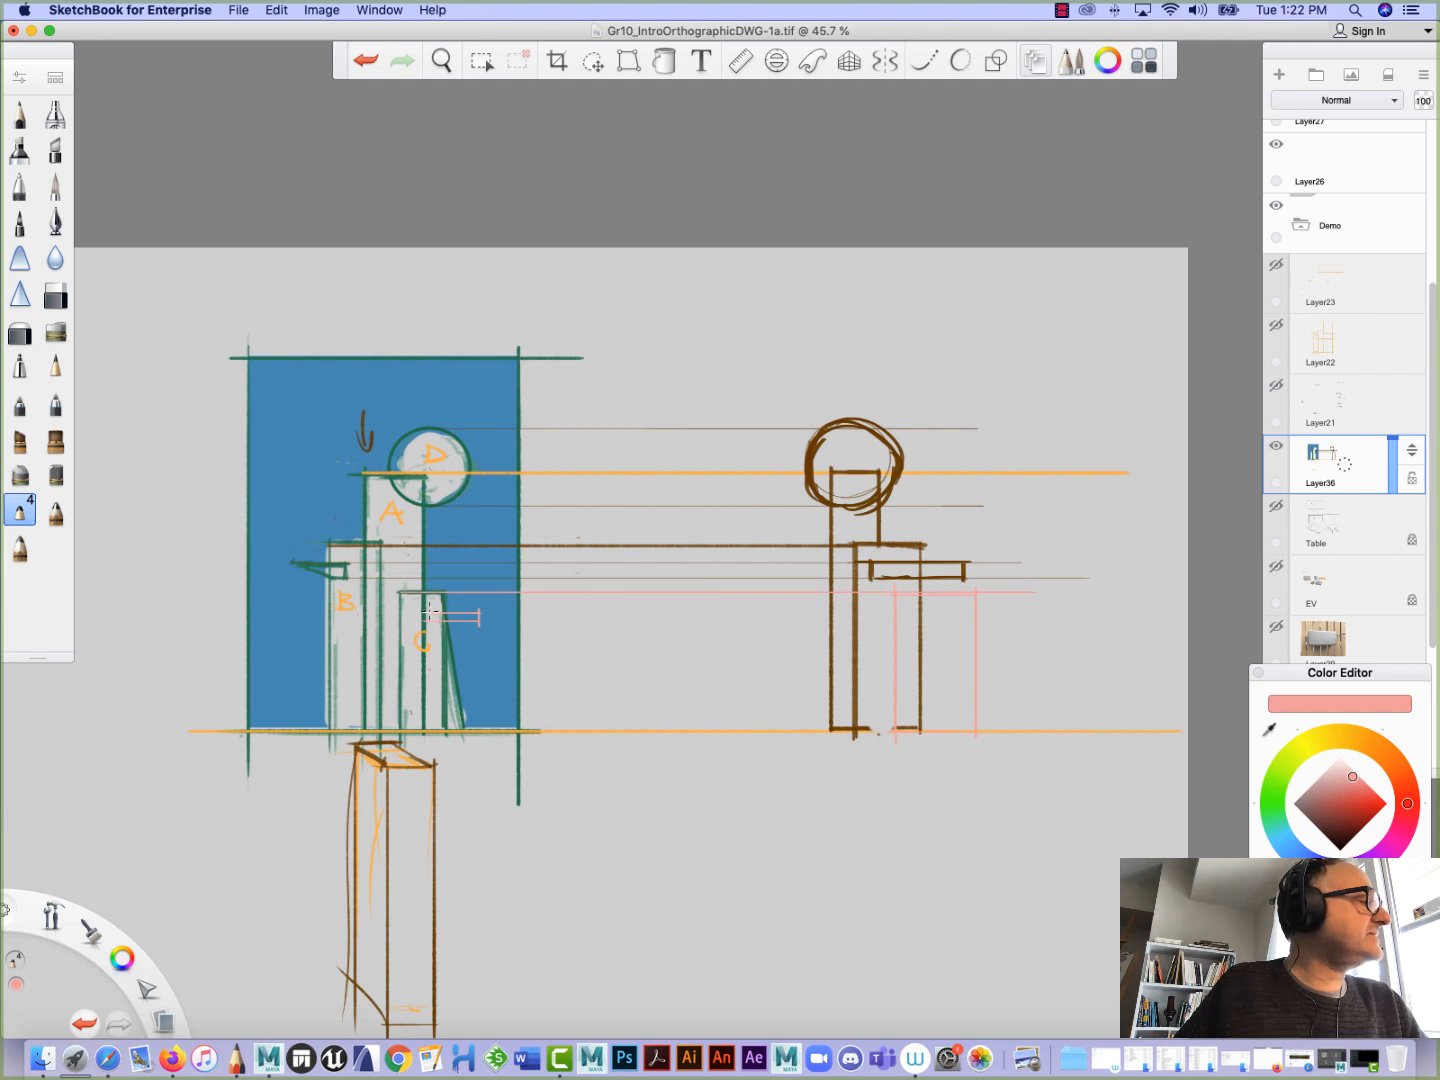
mouse_move(440, 635)
mouse_down()
mouse_move(480, 634)
mouse_move(429, 659)
mouse_move(475, 677)
mouse_move(440, 672)
mouse_move(576, 612)
mouse_move(1031, 613)
mouse_up()
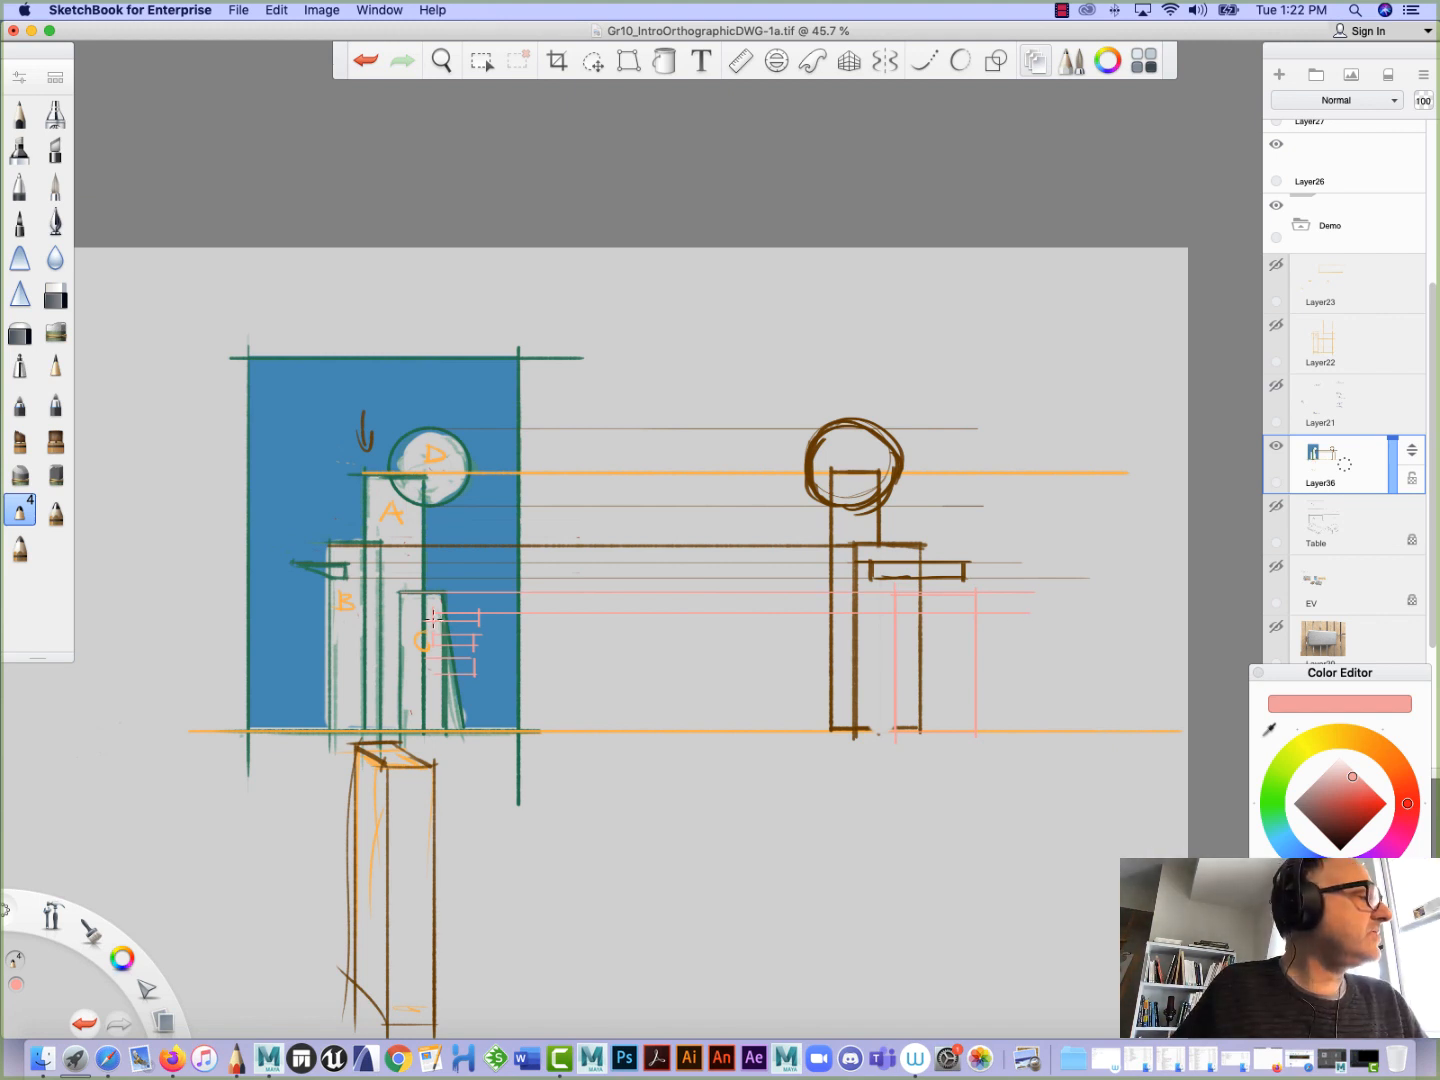
mouse_move(433, 620)
mouse_down()
mouse_move(1039, 621)
mouse_move(999, 622)
mouse_up()
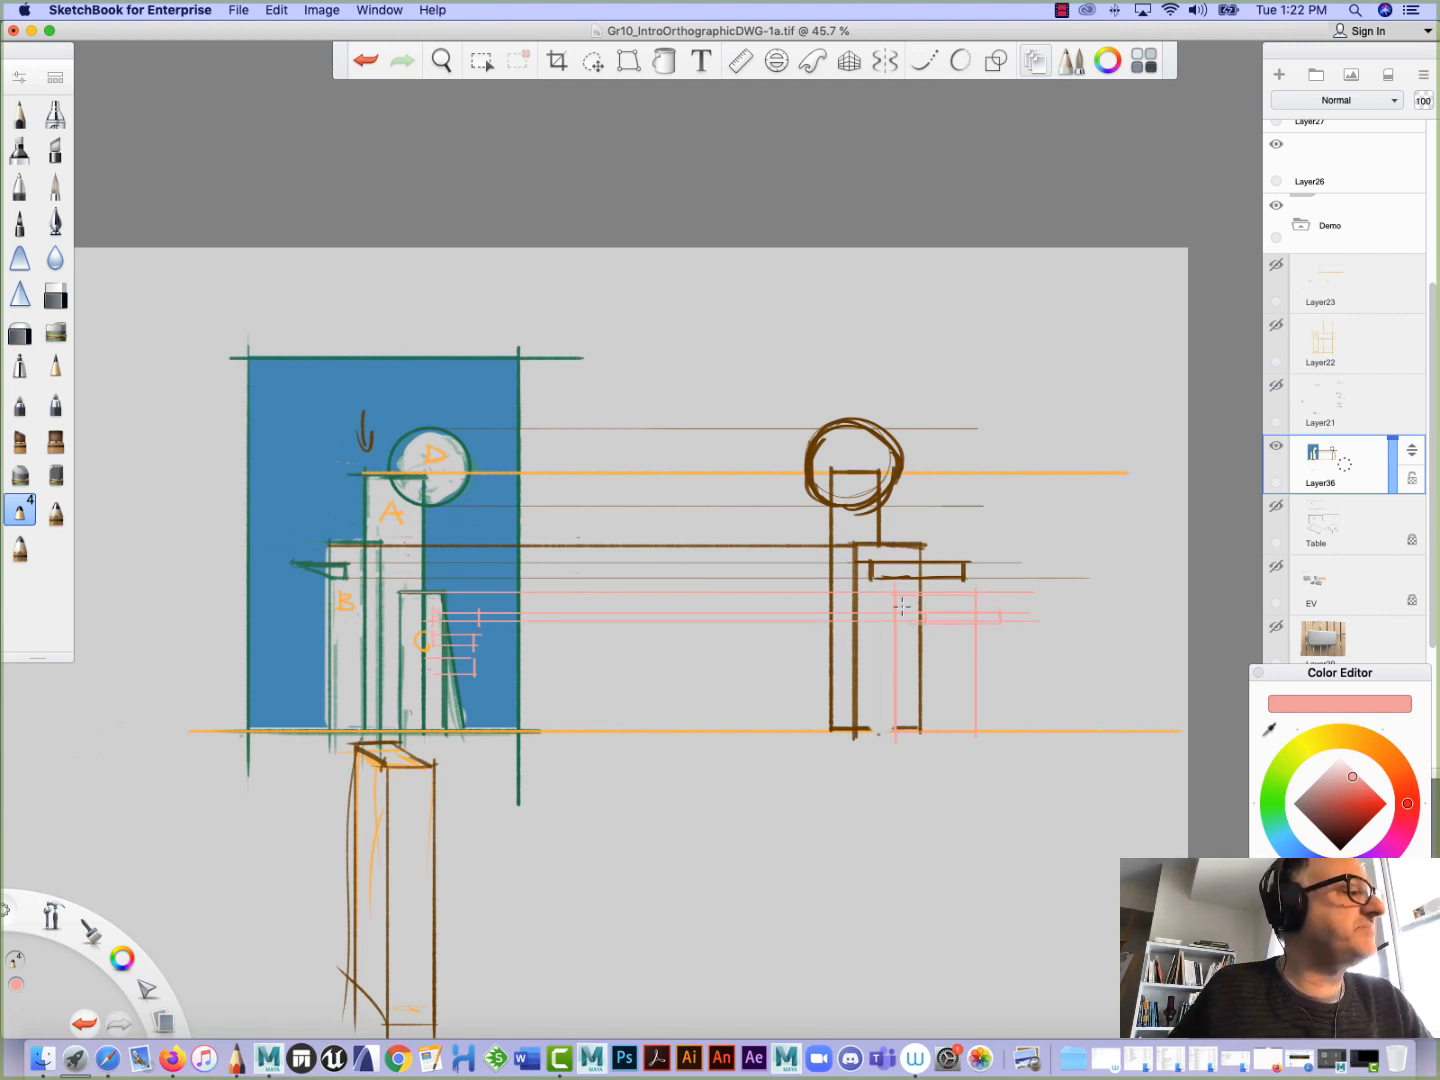
drag(464, 635, 1001, 635)
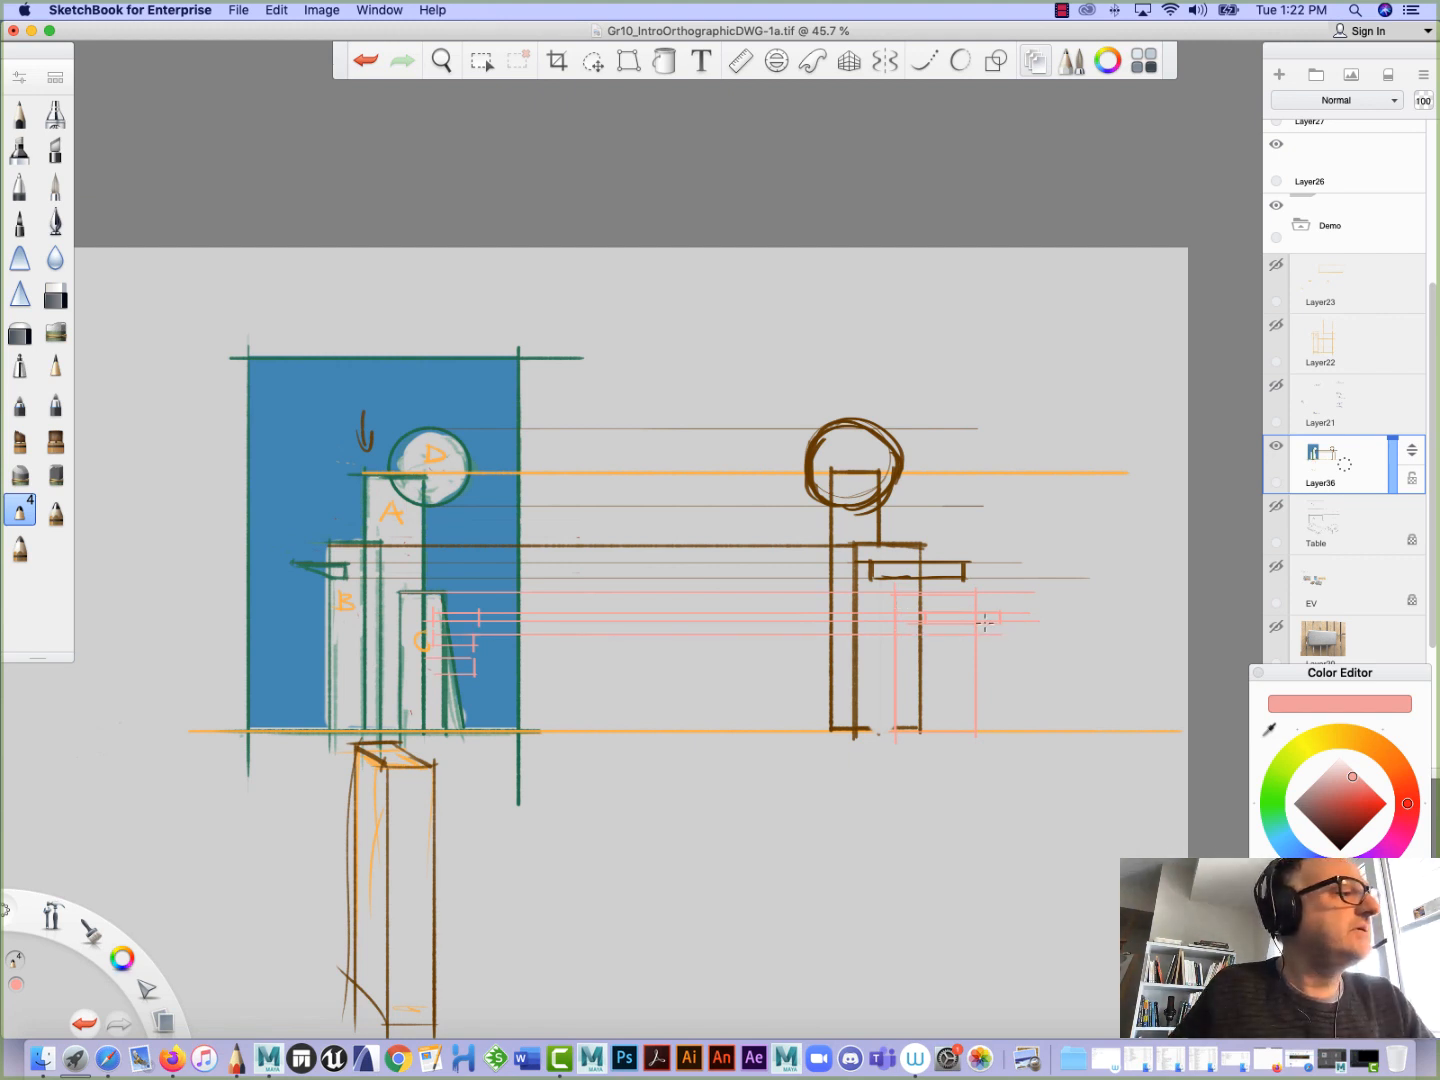
mouse_move(457, 647)
mouse_down()
mouse_move(1005, 652)
mouse_move(1001, 632)
mouse_up()
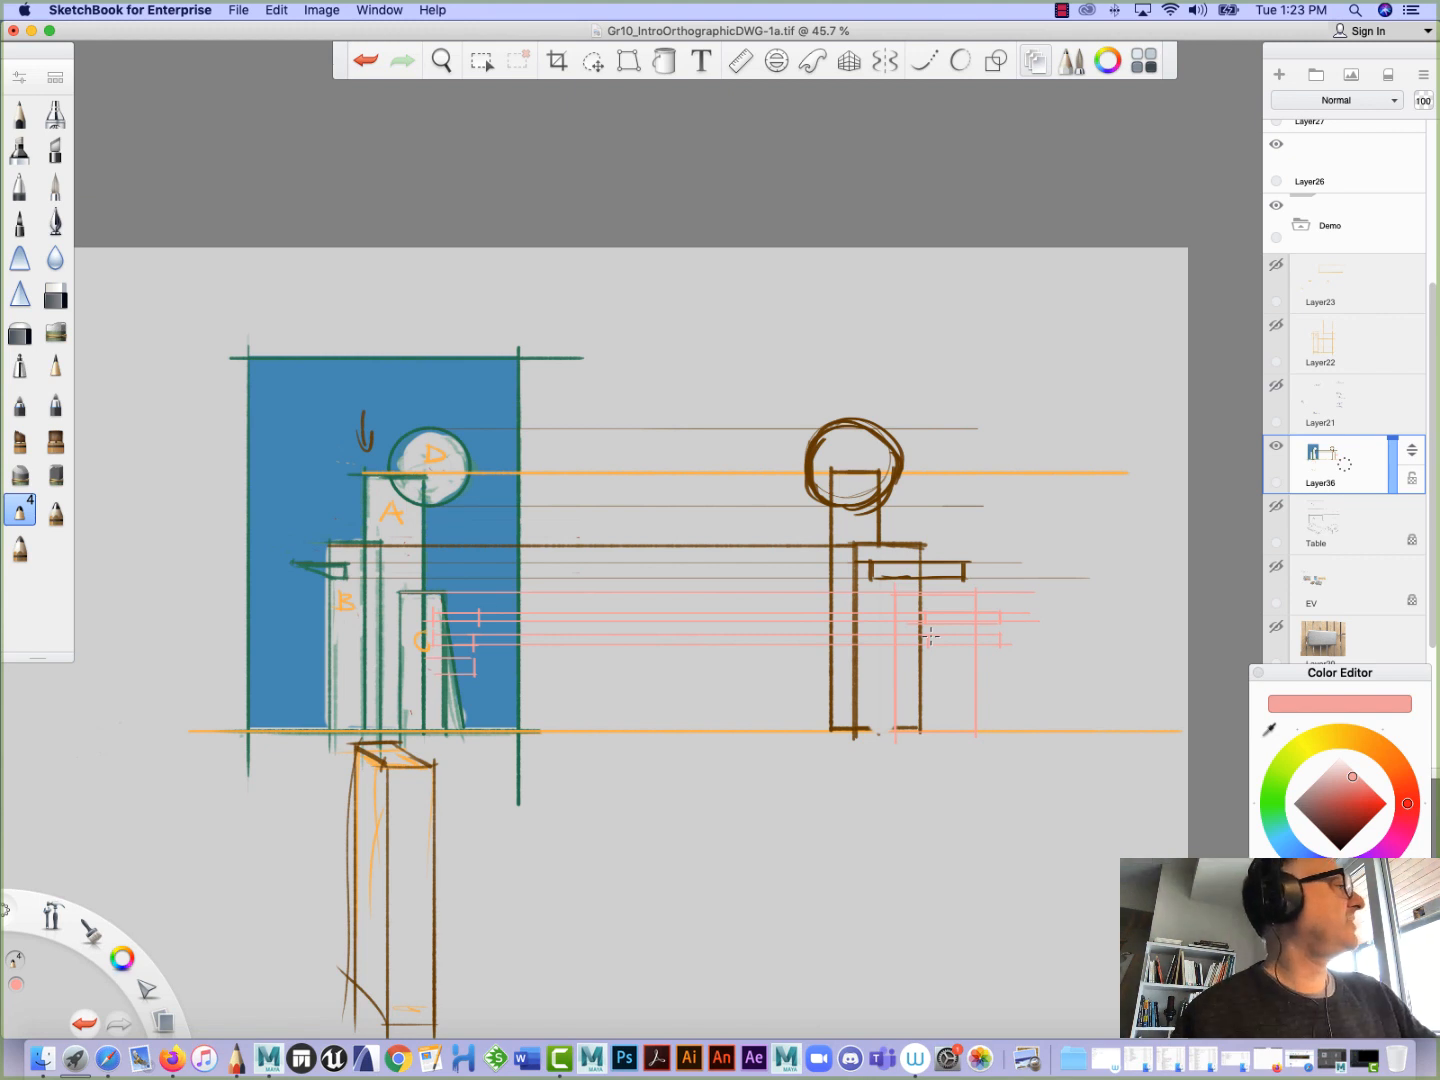
With the eraser reduced to size 22.5, erase building B's edge hidden behind building C and the projection lines crossing the side-view buildings
click(55, 295)
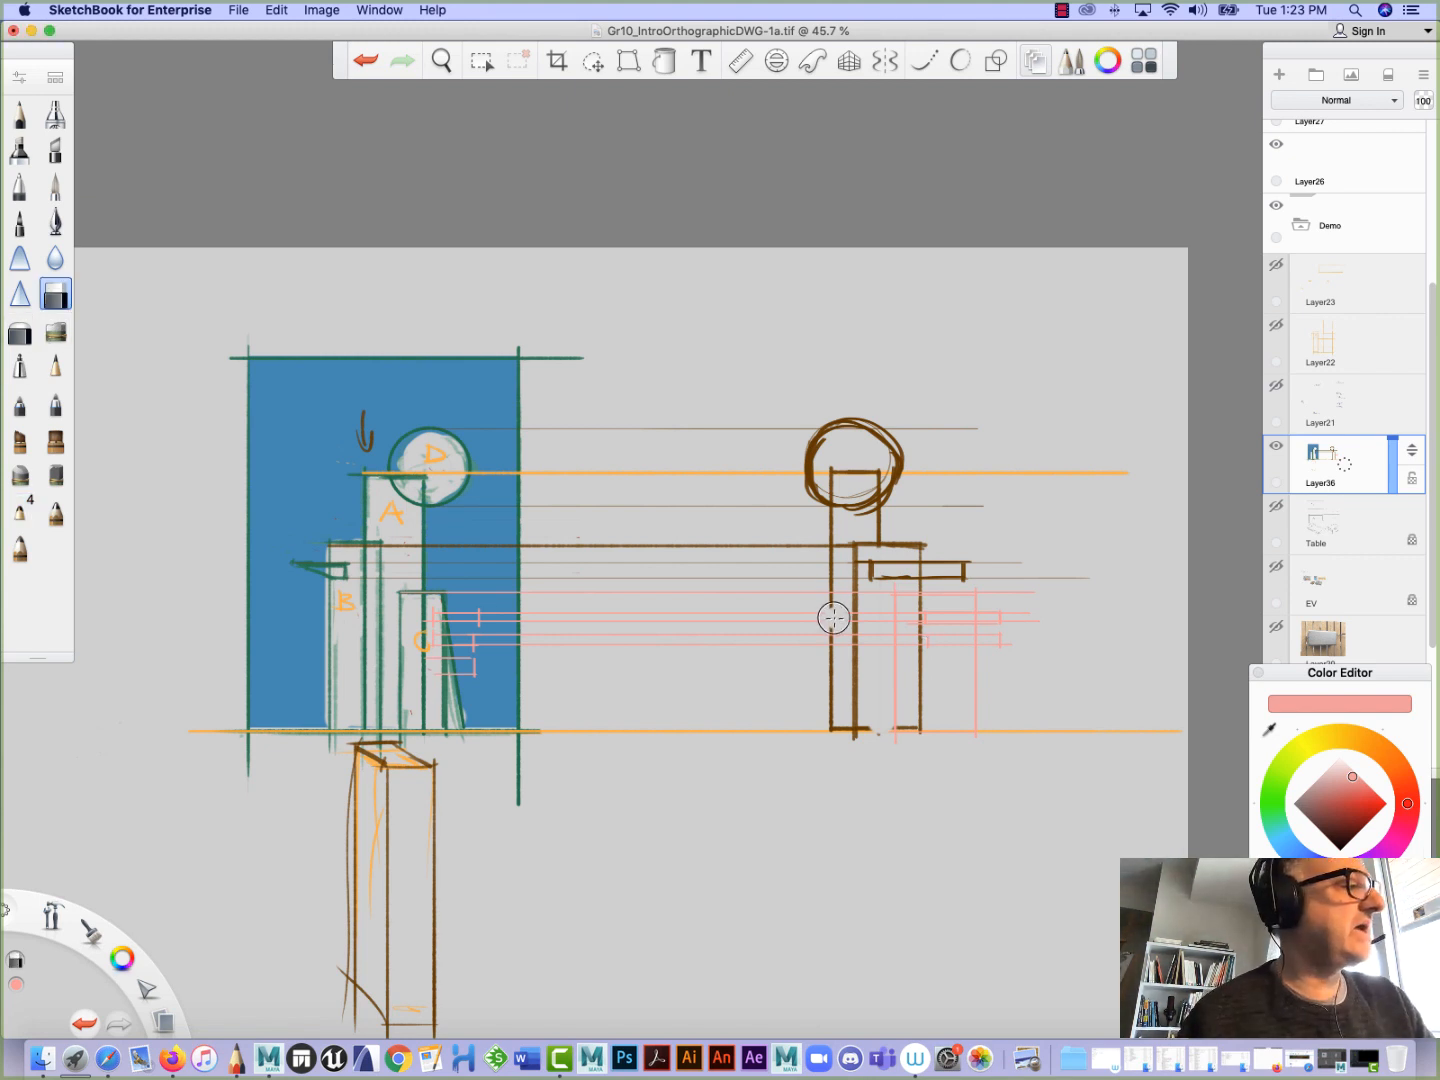
key(bracketleft)
key(bracketleft)
key(bracketleft)
key(bracketleft)
key(bracketleft)
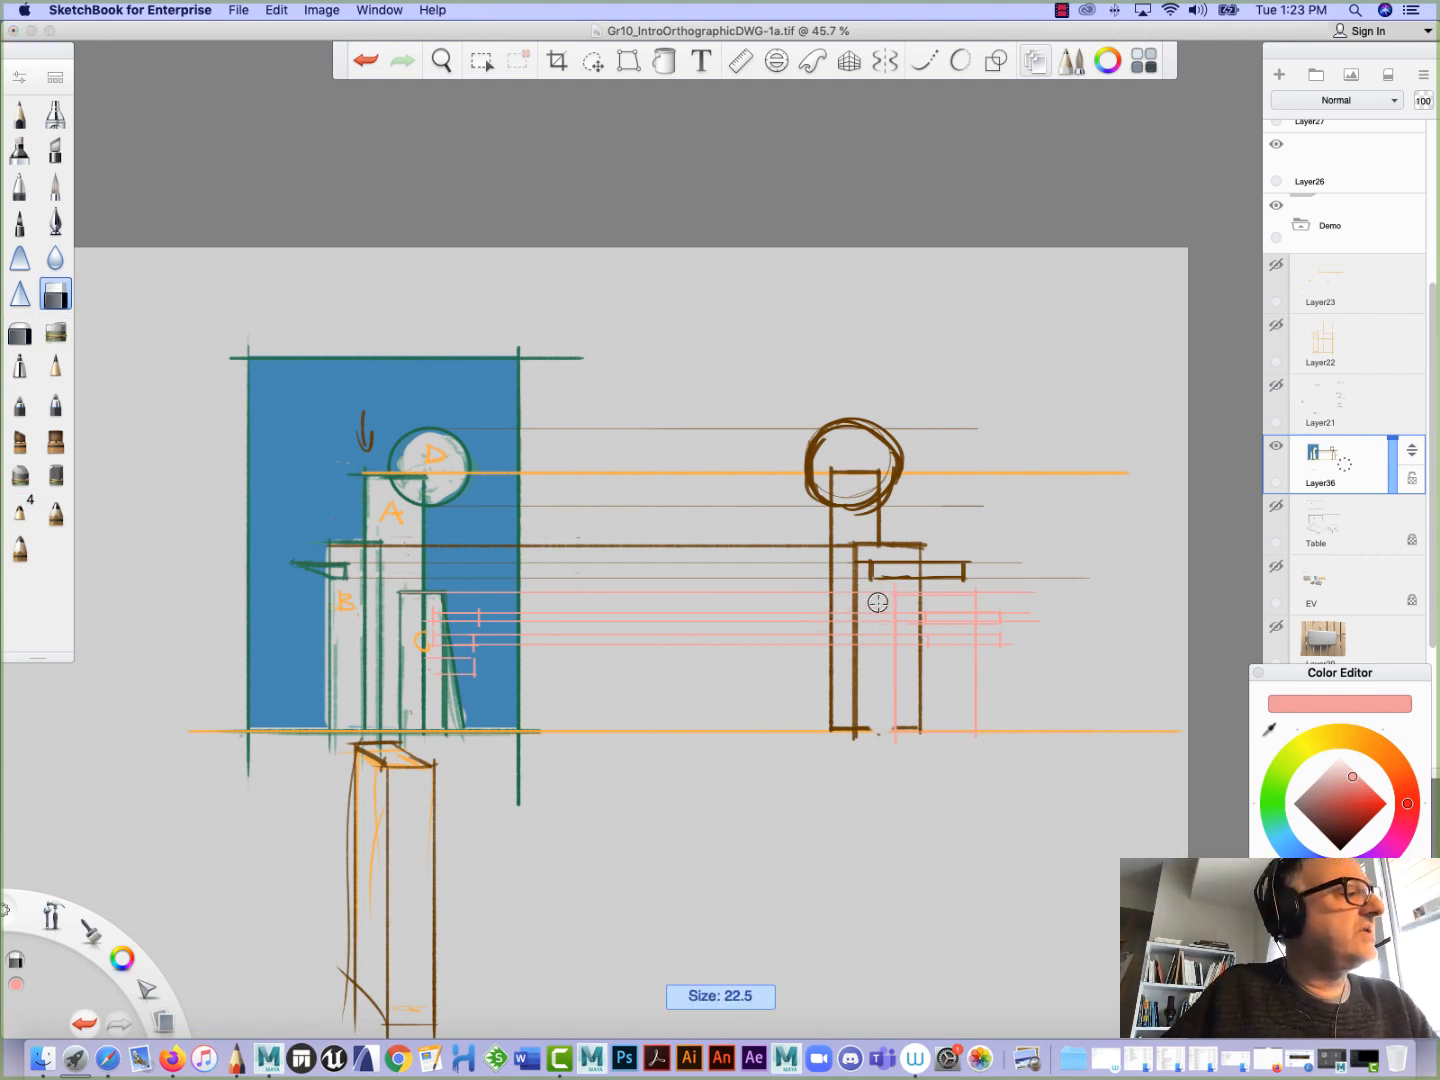
mouse_move(877, 616)
mouse_down()
mouse_move(915, 632)
mouse_move(921, 599)
mouse_move(921, 722)
mouse_up()
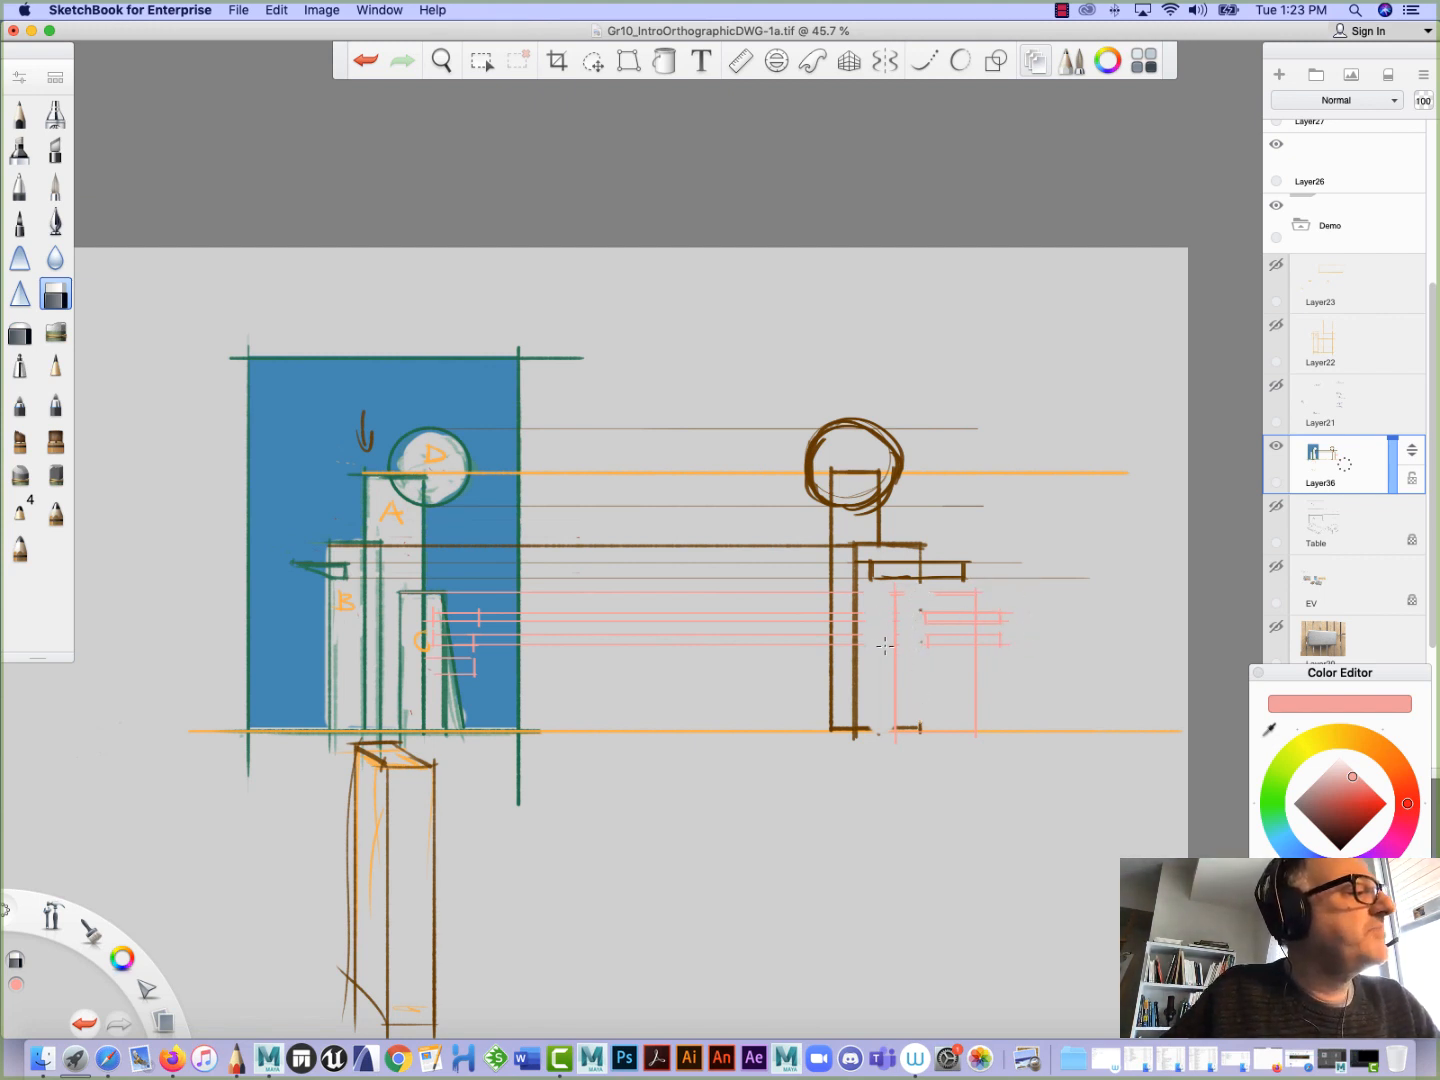
drag(845, 580, 826, 650)
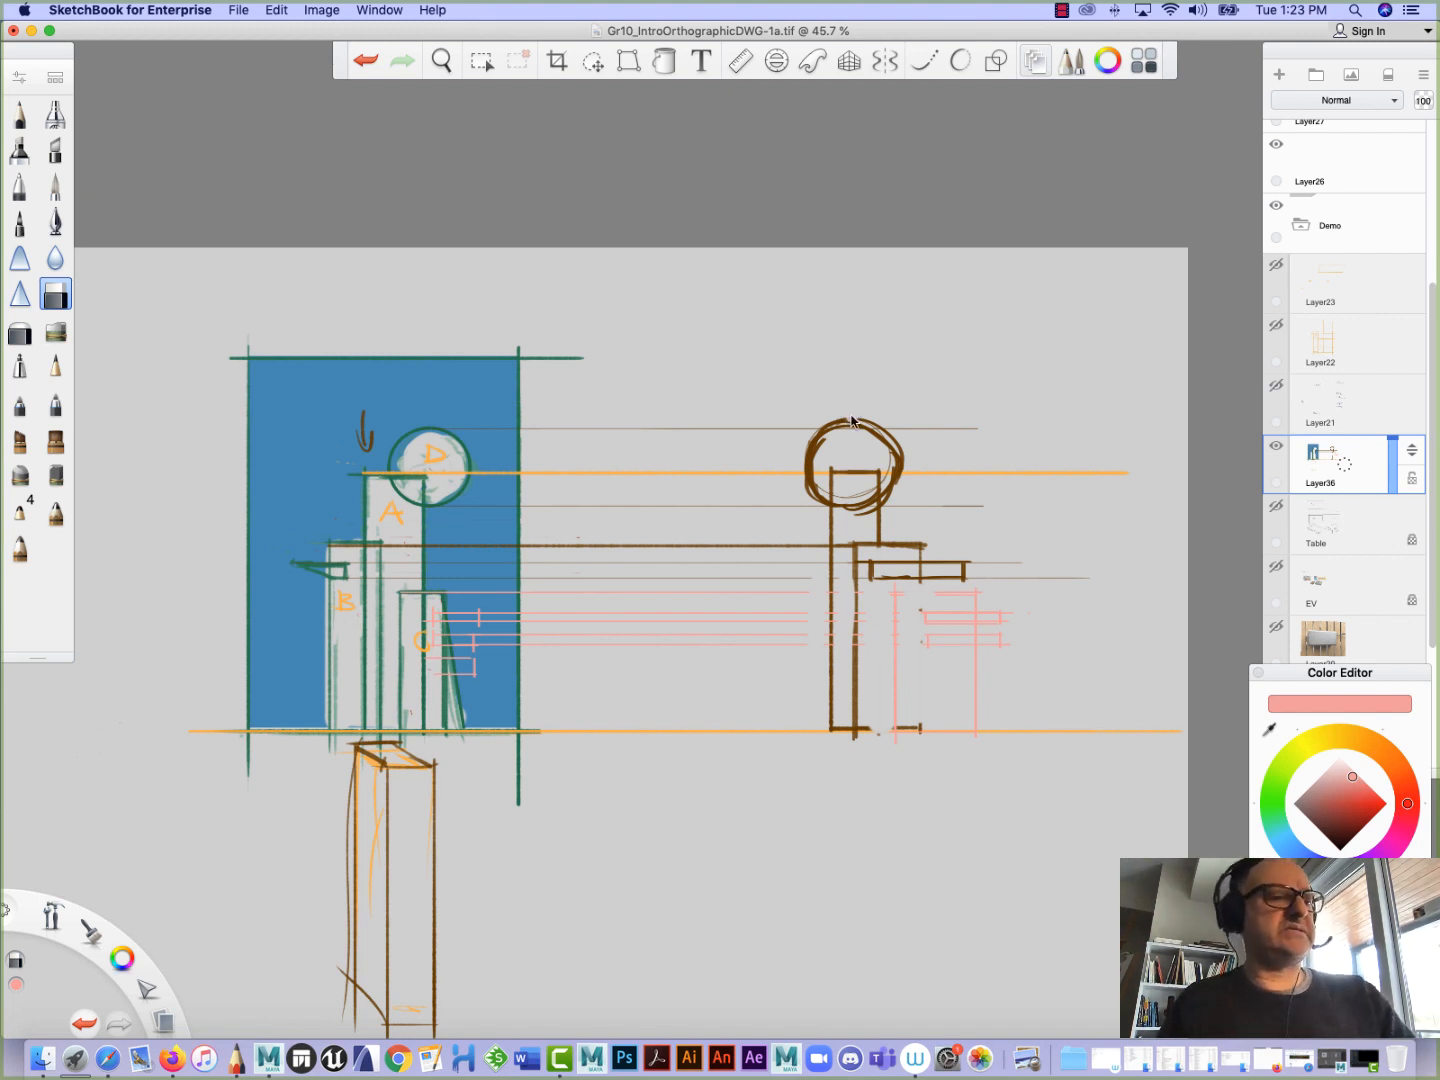
Choose a dark red pencil color and trace over building C's side-view outline and its two projecting ledges
click(1342, 814)
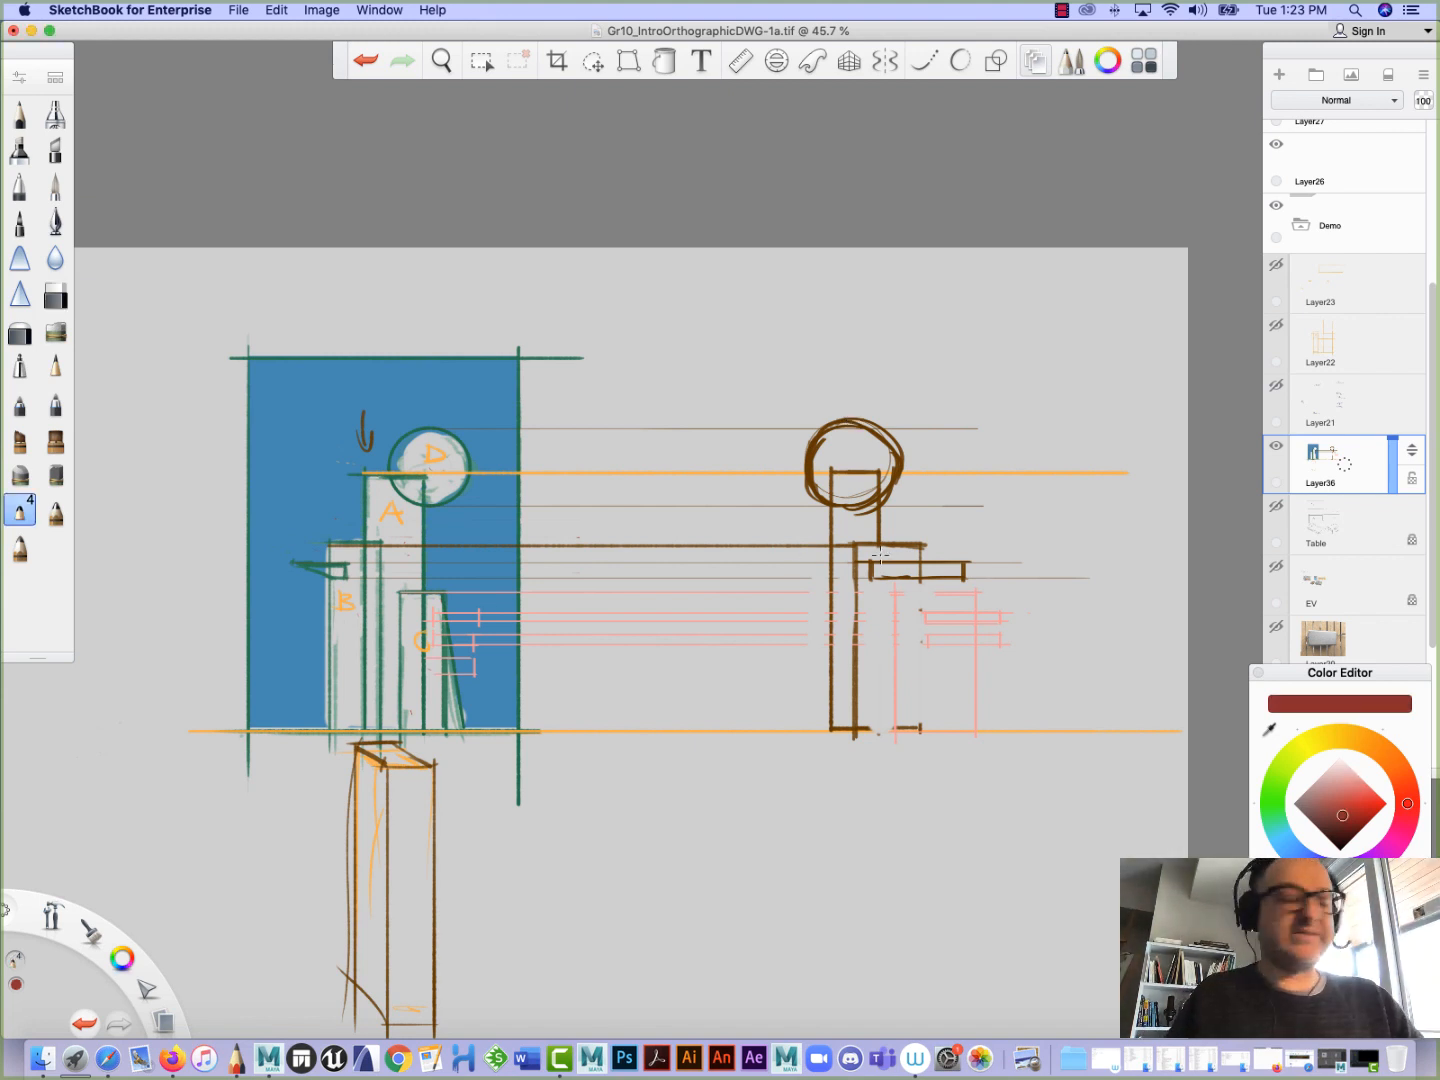
mouse_move(975, 593)
mouse_down()
mouse_move(904, 595)
mouse_move(893, 766)
mouse_move(976, 687)
mouse_move(975, 742)
mouse_up()
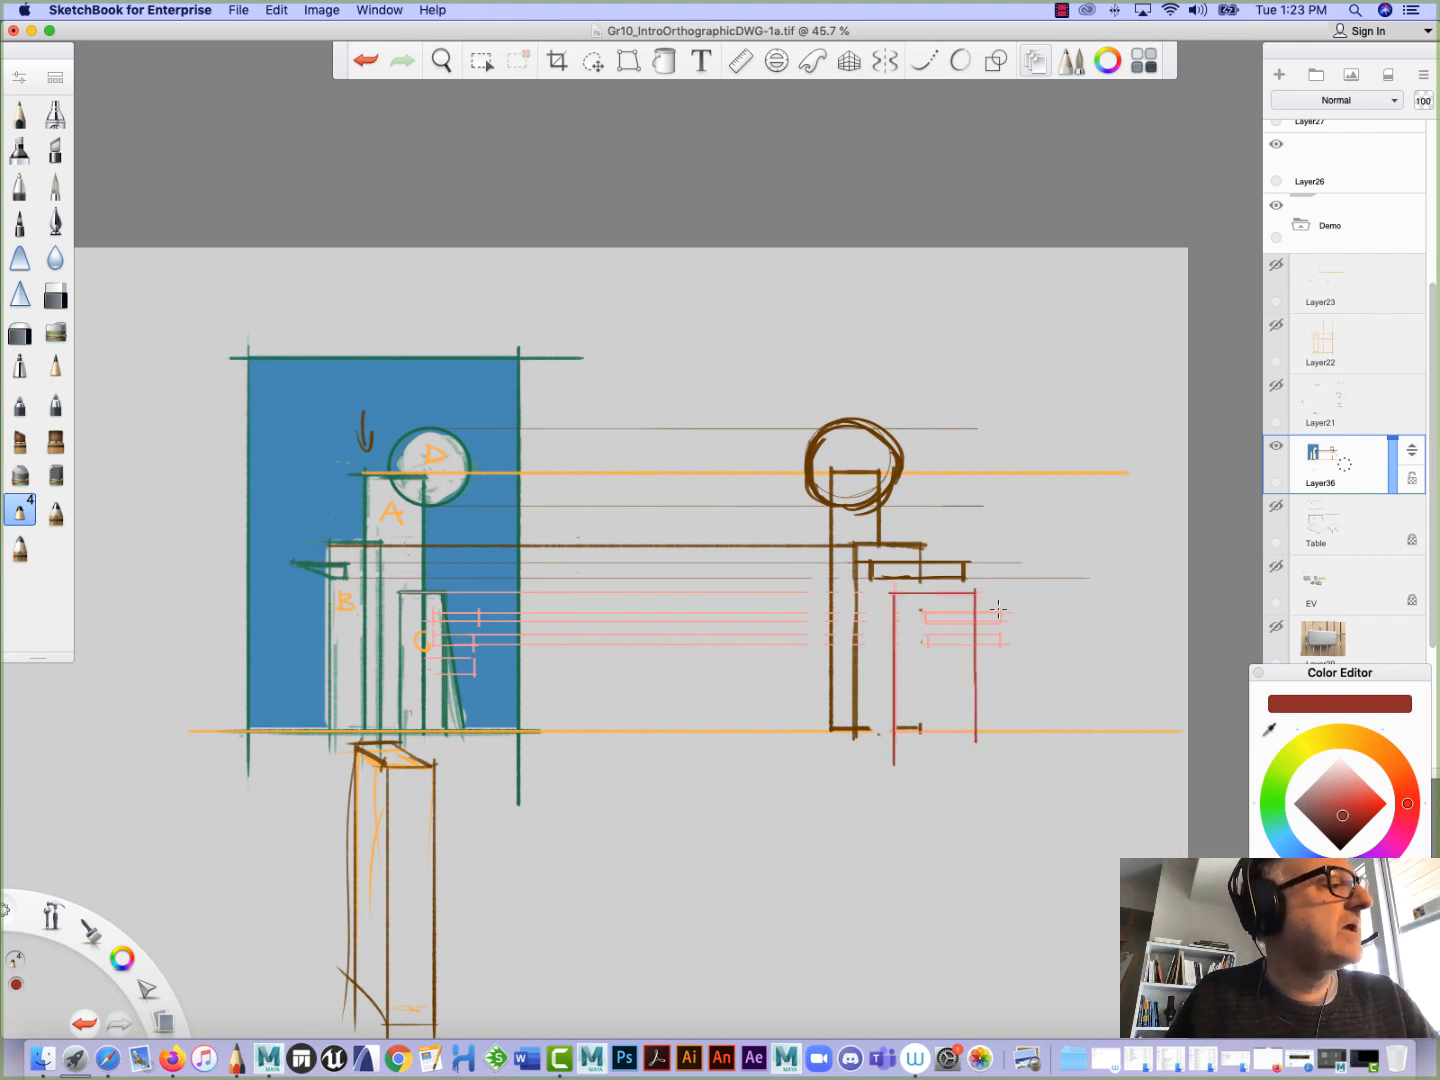
mouse_move(1005, 612)
mouse_down()
mouse_move(923, 610)
mouse_move(911, 637)
mouse_up()
mouse_move(999, 646)
mouse_down()
mouse_move(931, 645)
mouse_move(1001, 655)
mouse_up()
drag(923, 598, 926, 650)
drag(1001, 616, 1000, 670)
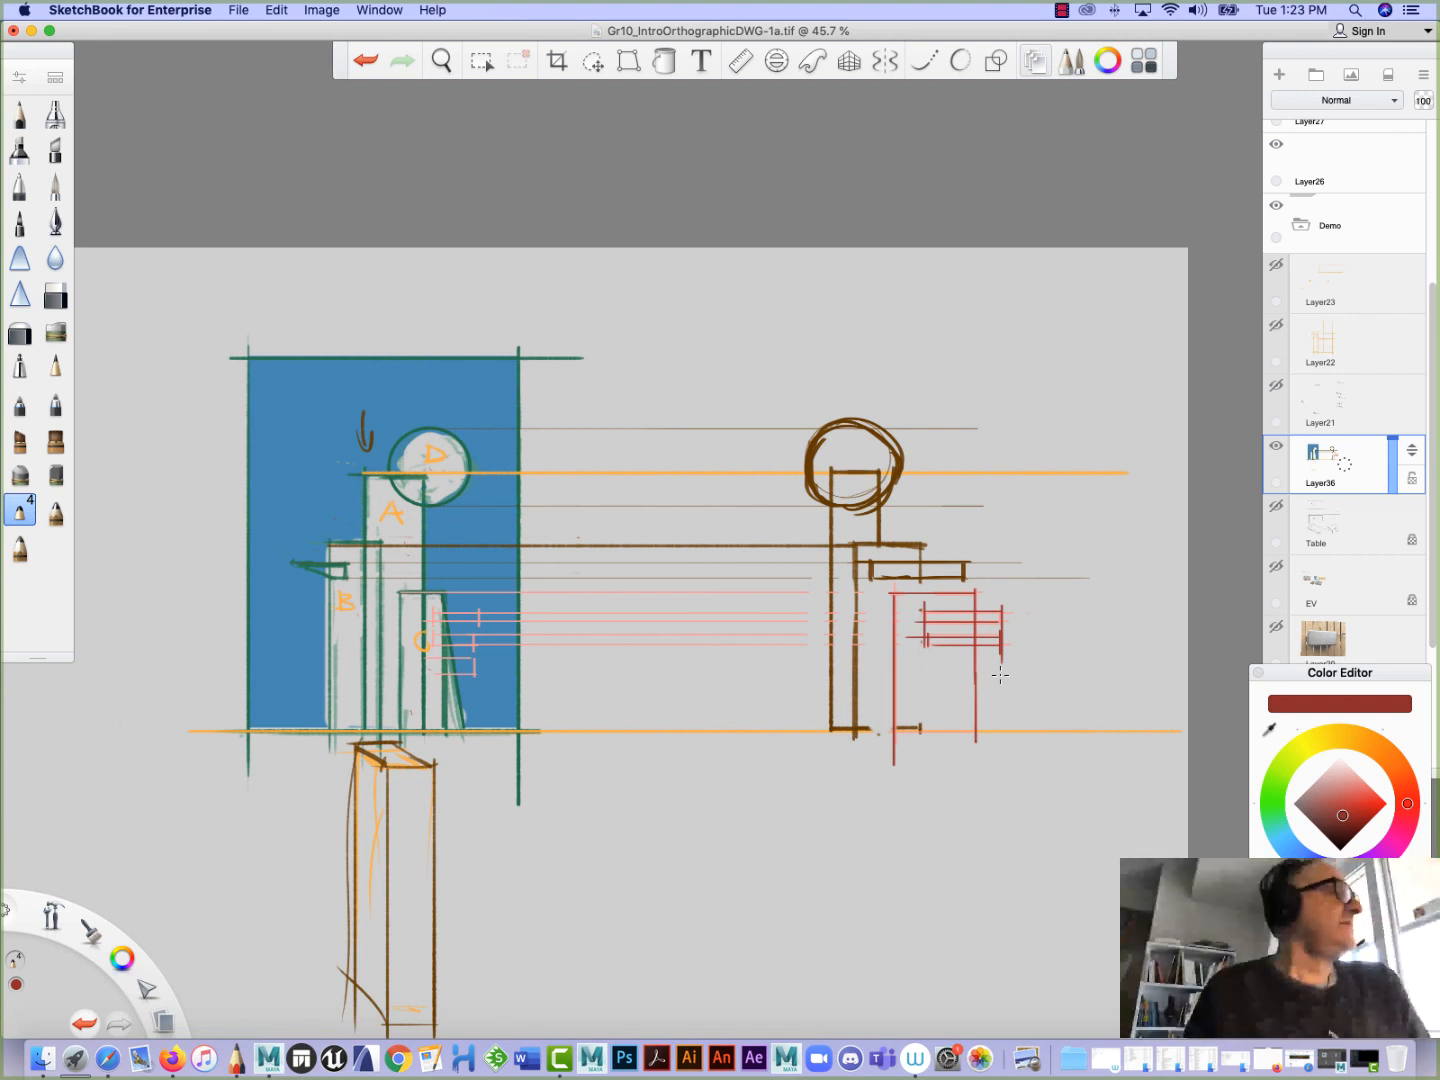
Project the backdrop's top edge across and frame the side view with two vertical edges and a base line in dark red
drag(1065, 734, 1063, 358)
drag(517, 357, 1156, 358)
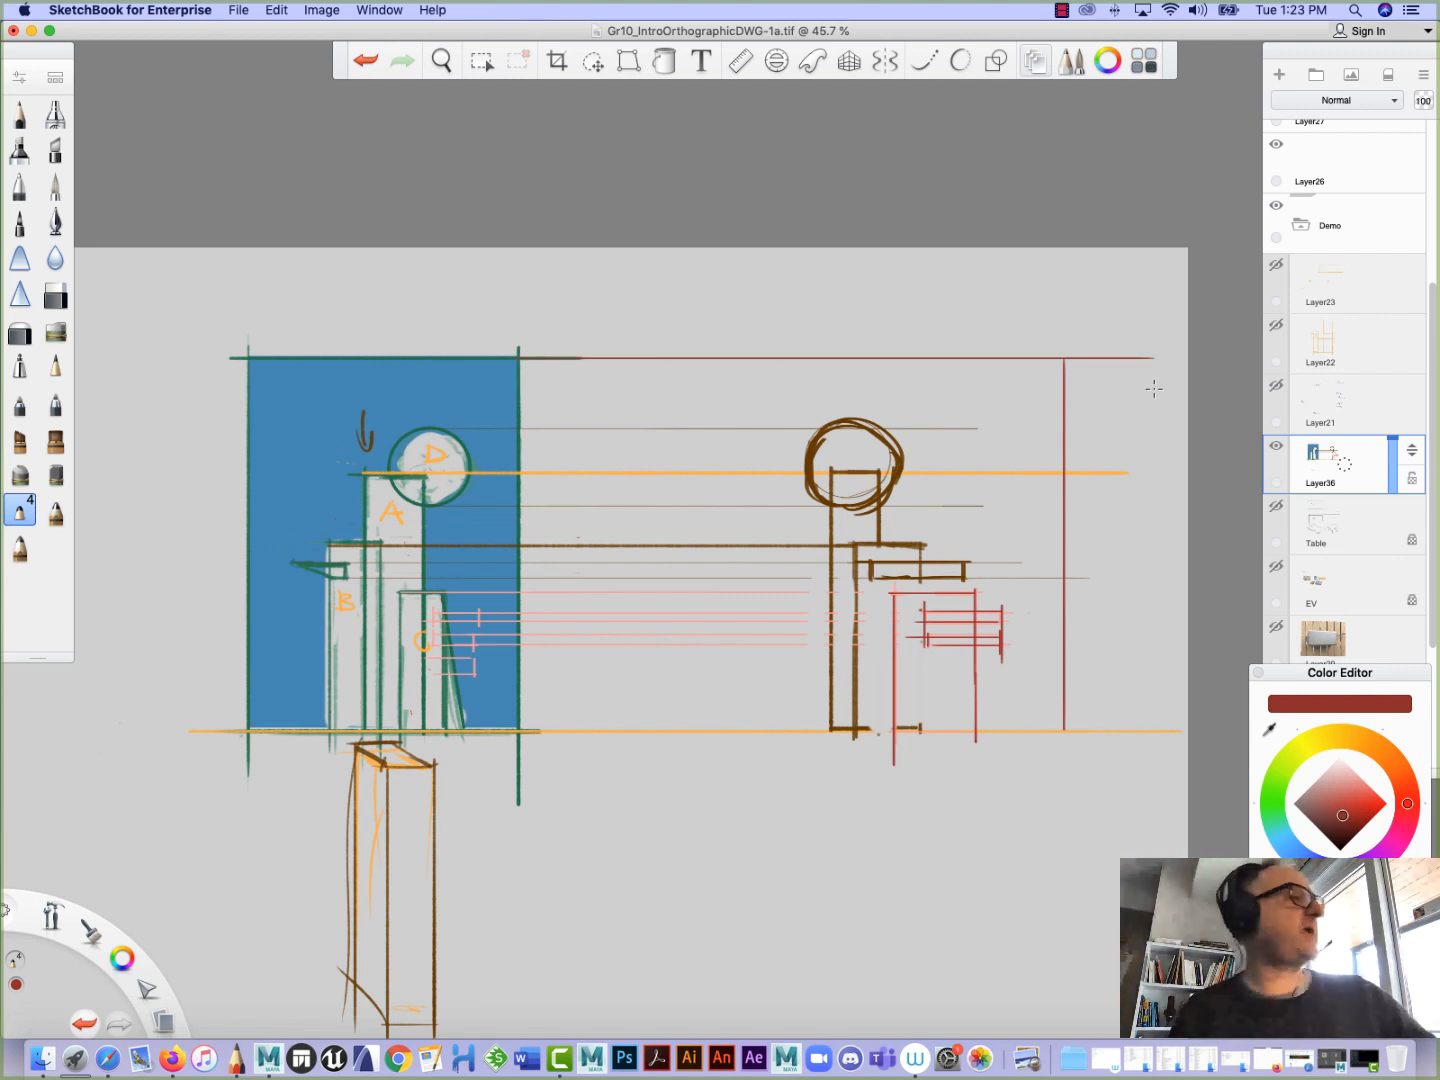
drag(743, 356, 741, 768)
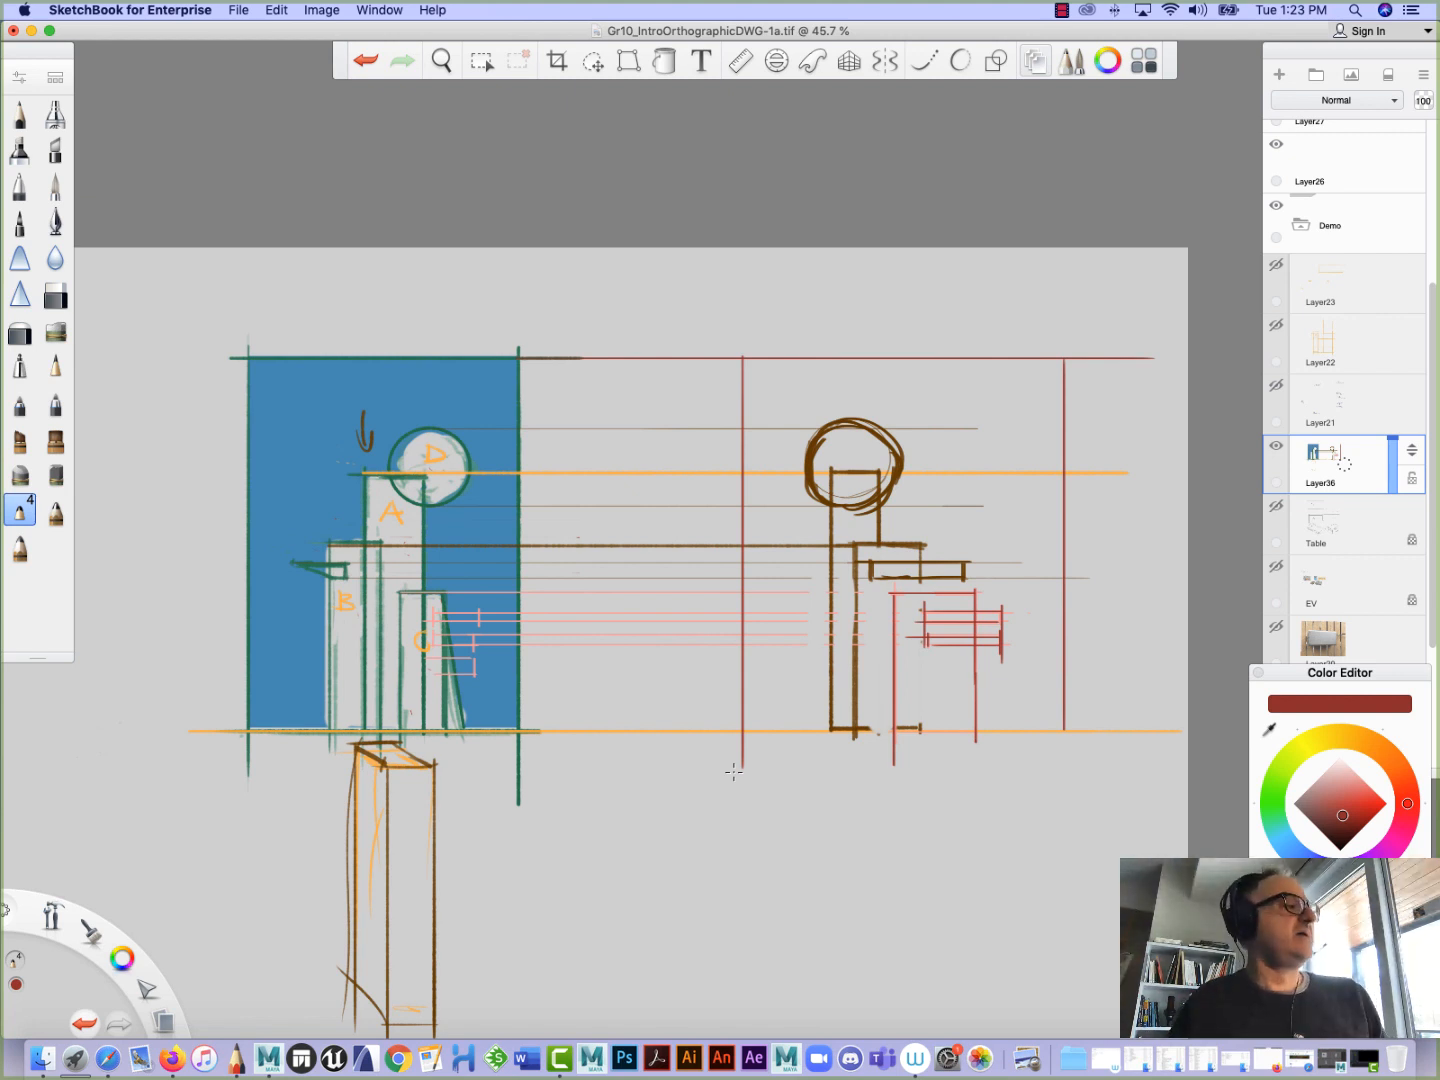
drag(1061, 728, 708, 727)
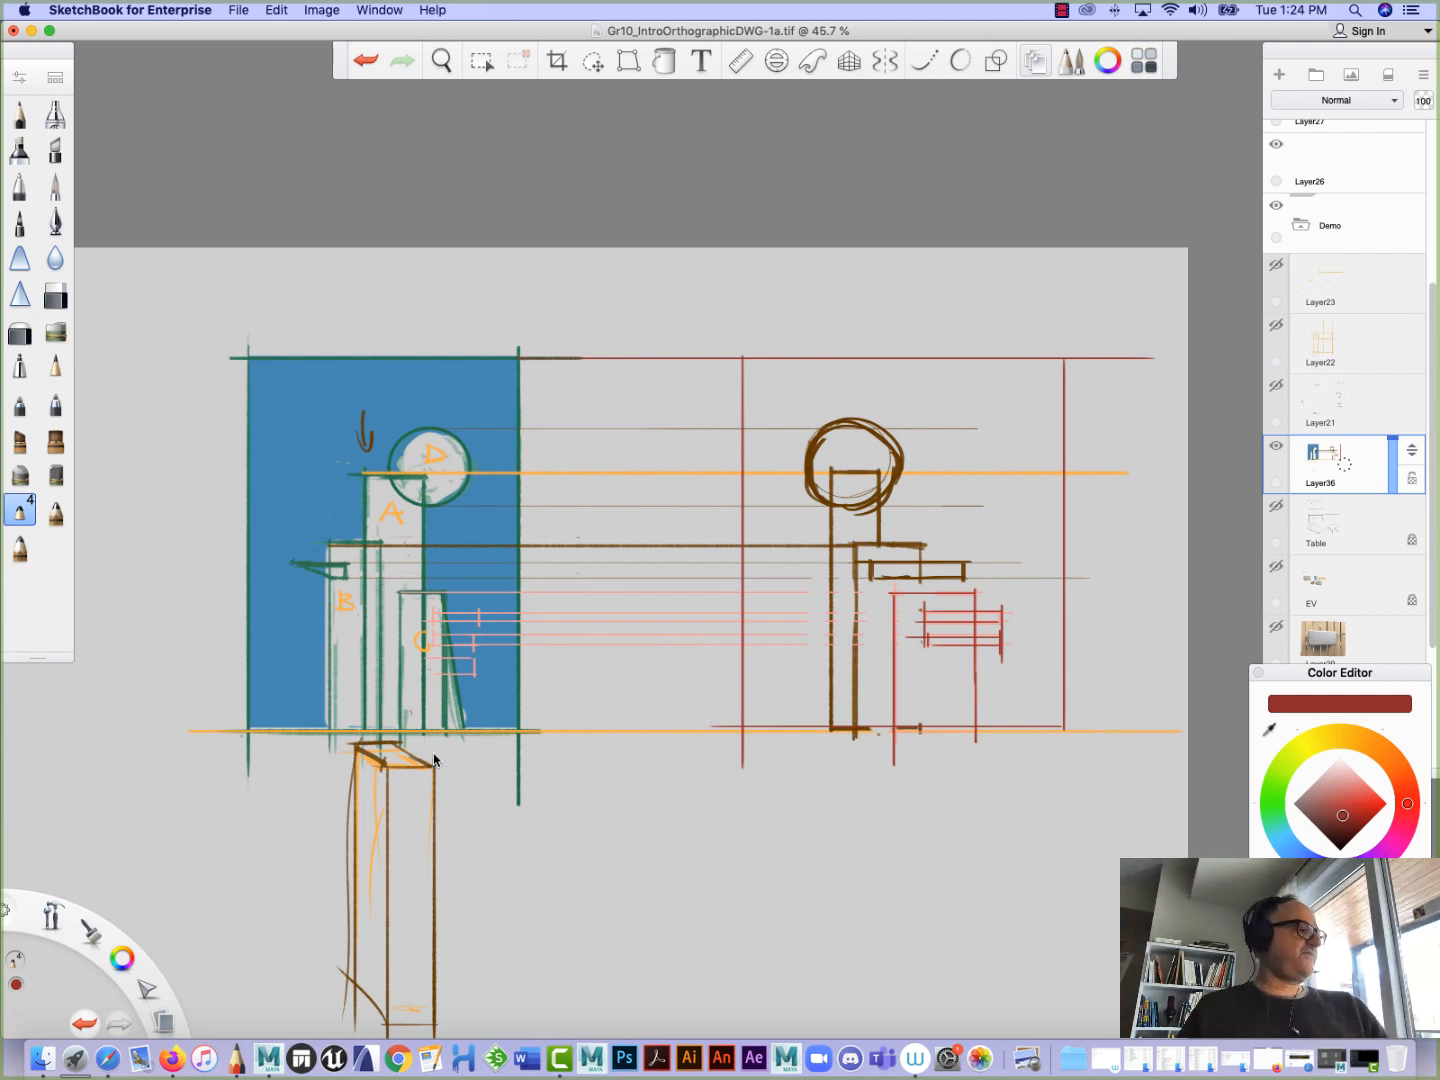
Hide Layer36 and show the Gr10_DEMO layer group with its reference images
key(space)
drag(480, 735, 433, 733)
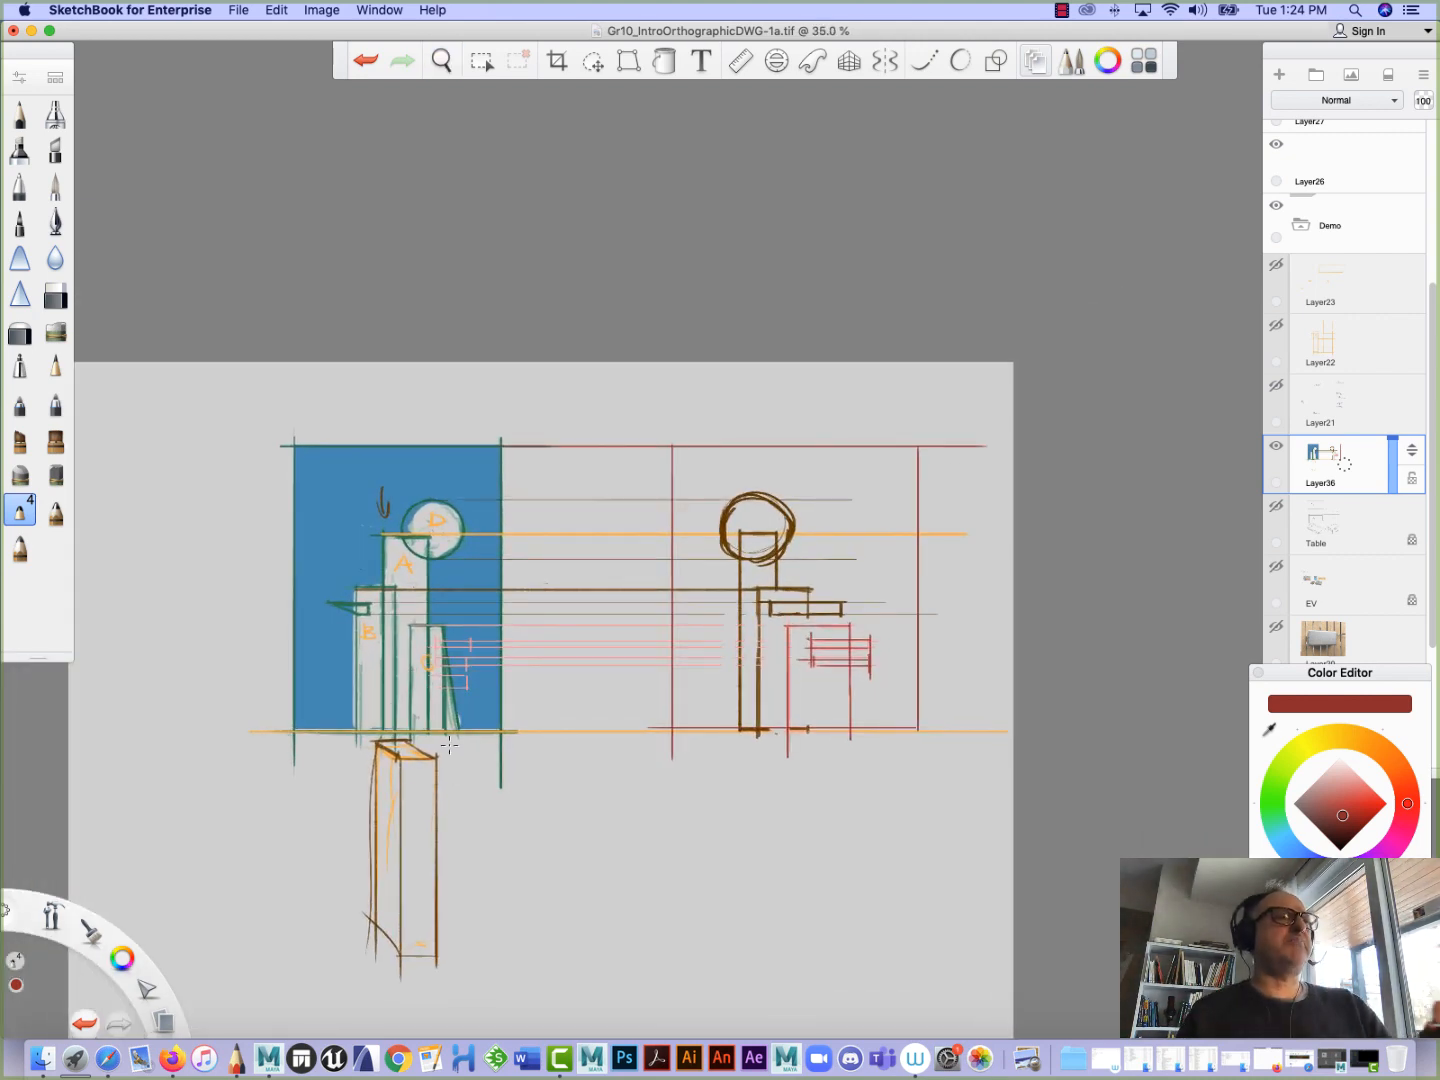
click(1275, 445)
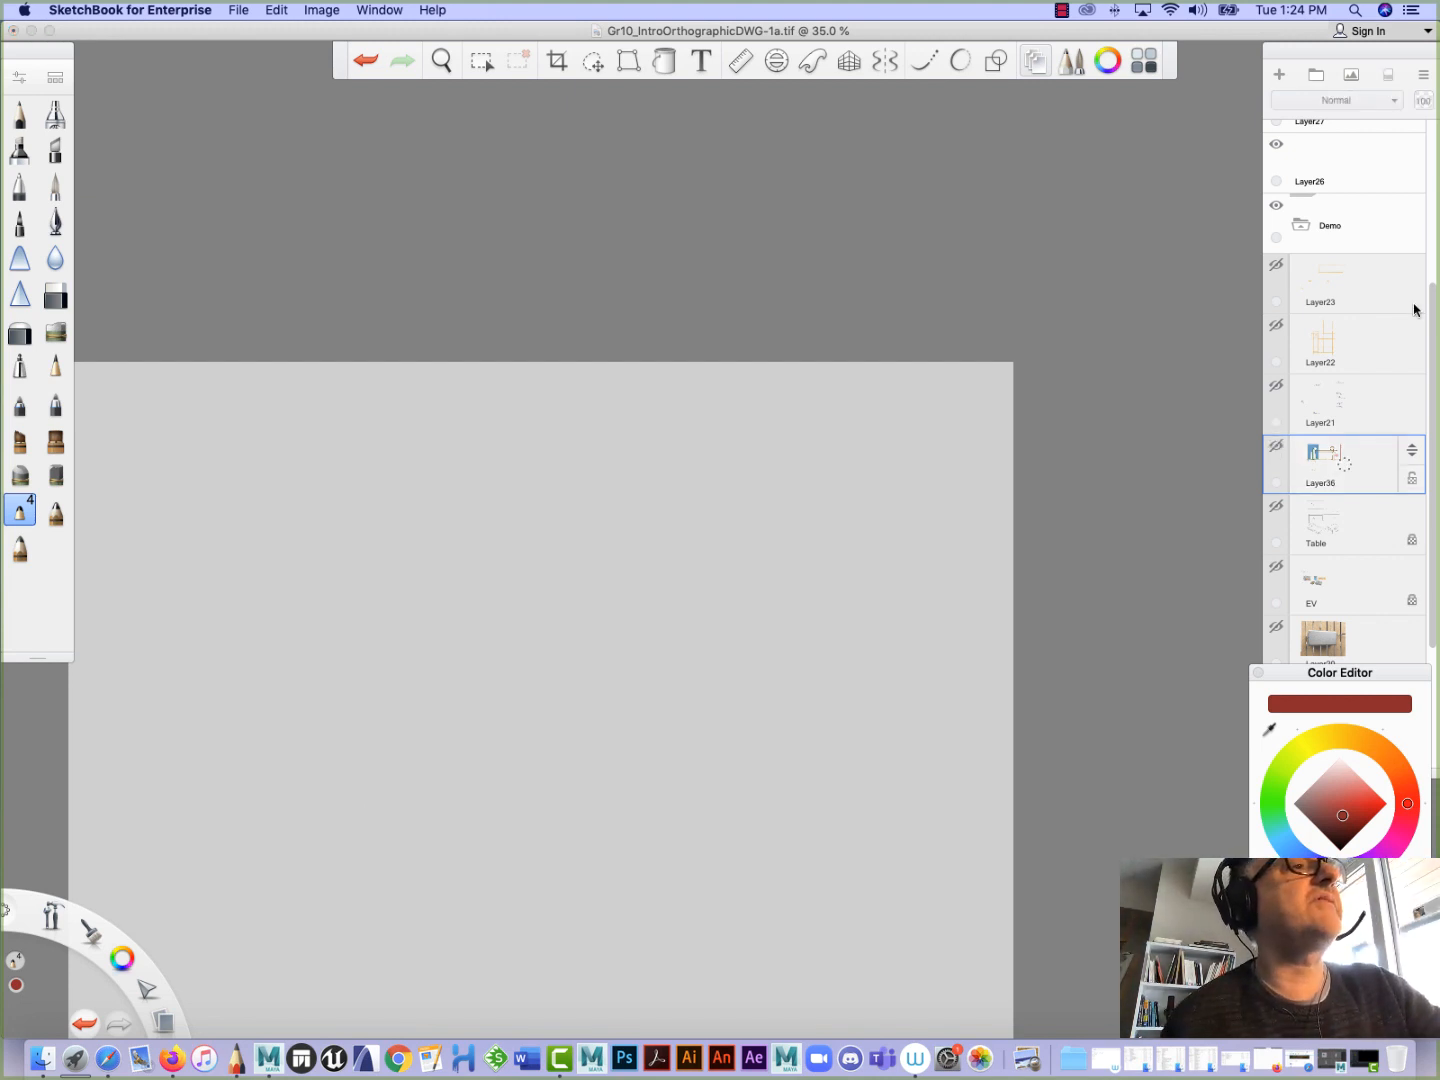
scroll(1421, 240, up, 5)
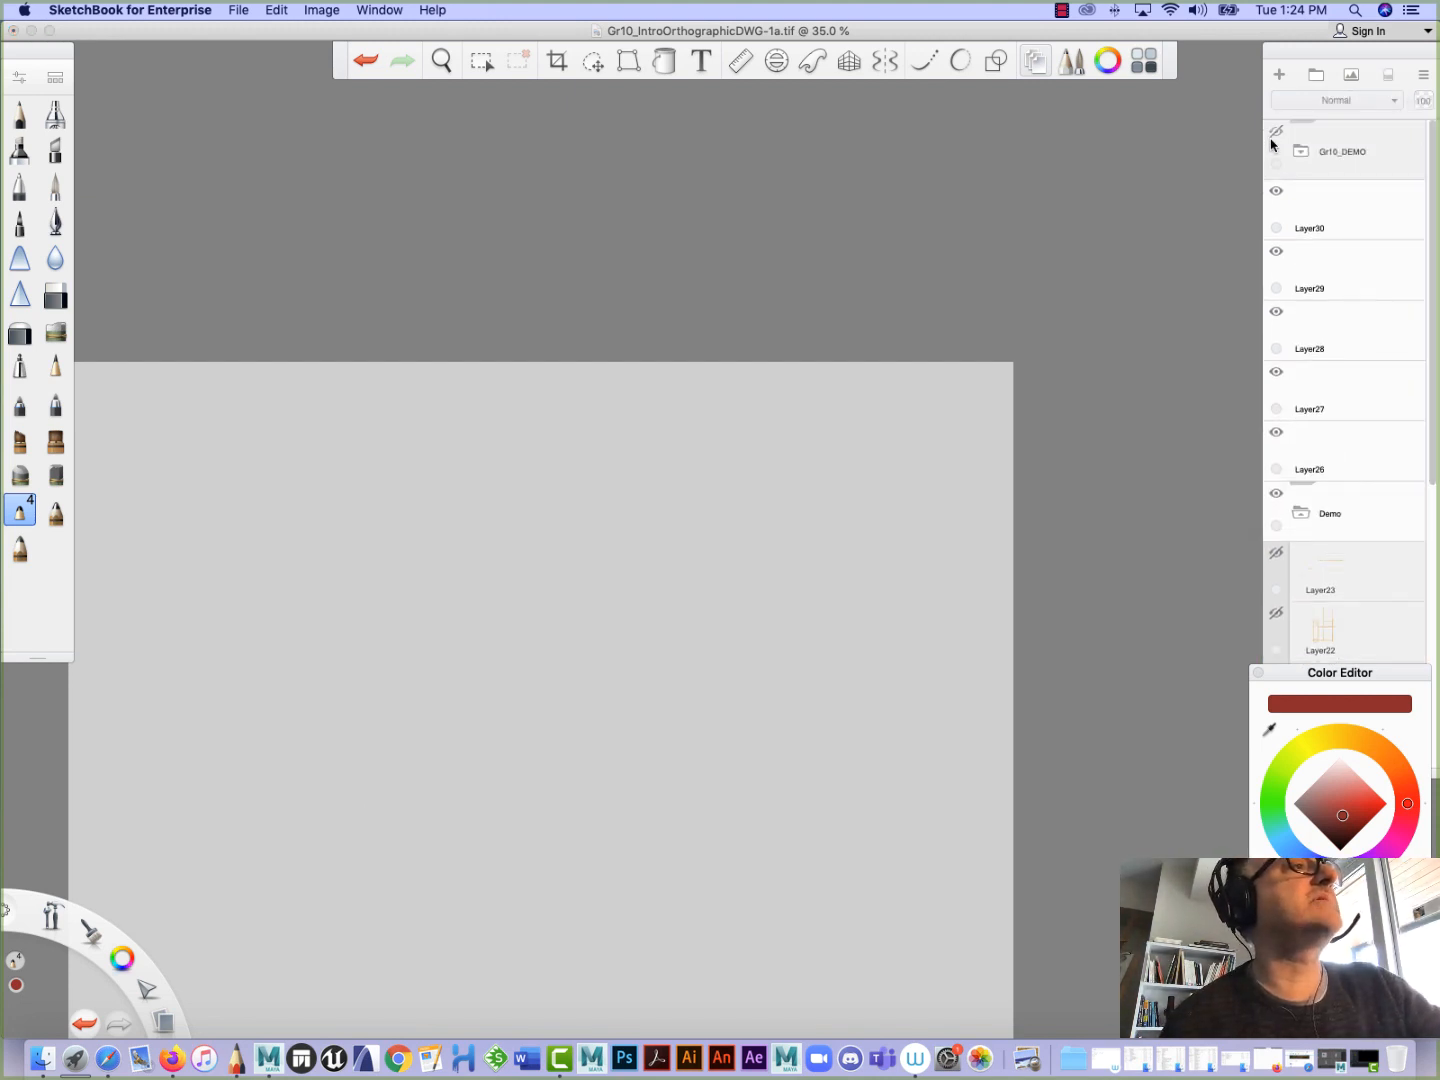
click(1273, 131)
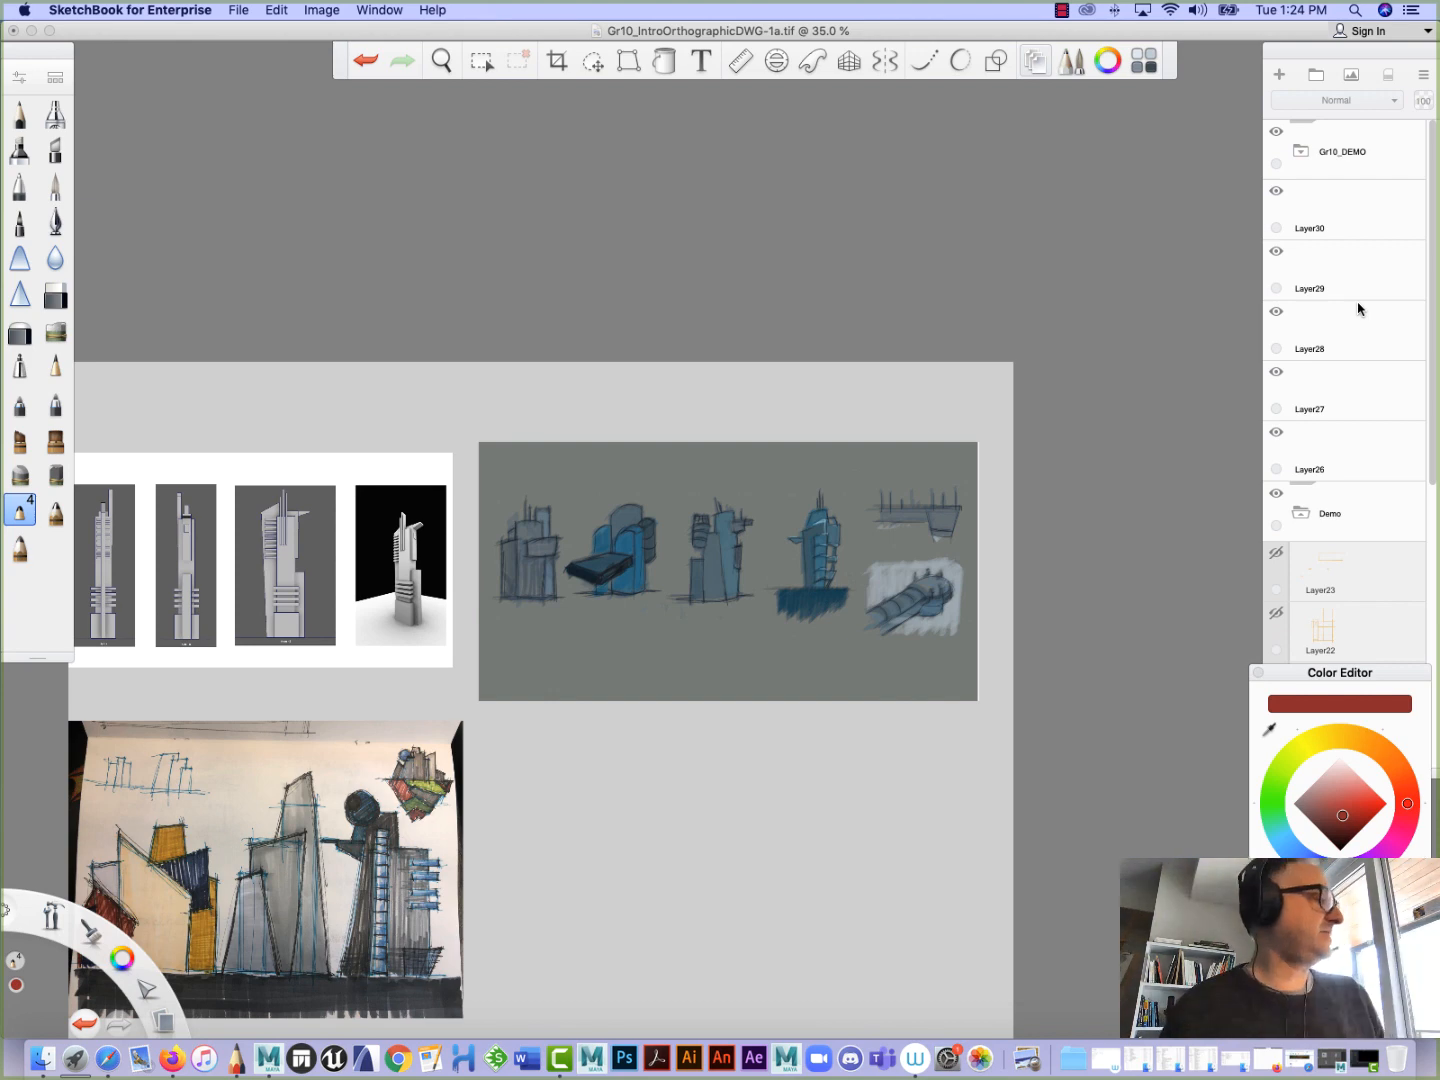
drag(298, 851, 482, 685)
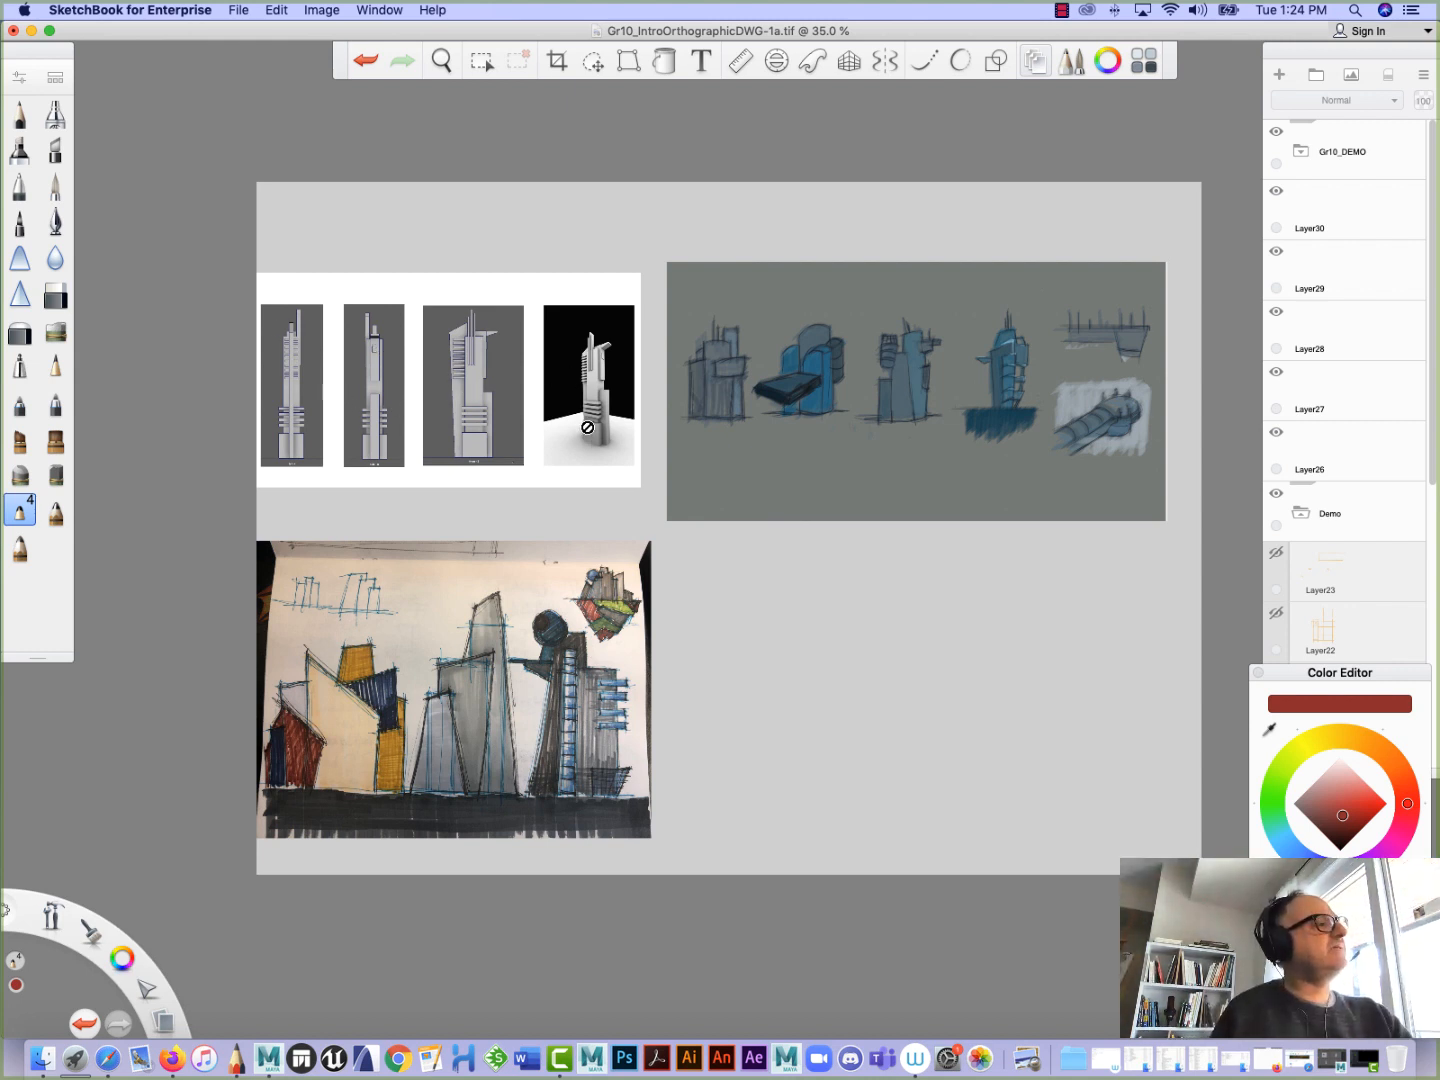
Examine the tower's left, side, front and perspective reference views, and the colored building sketches beneath them
key(space)
drag(554, 485, 1057, 840)
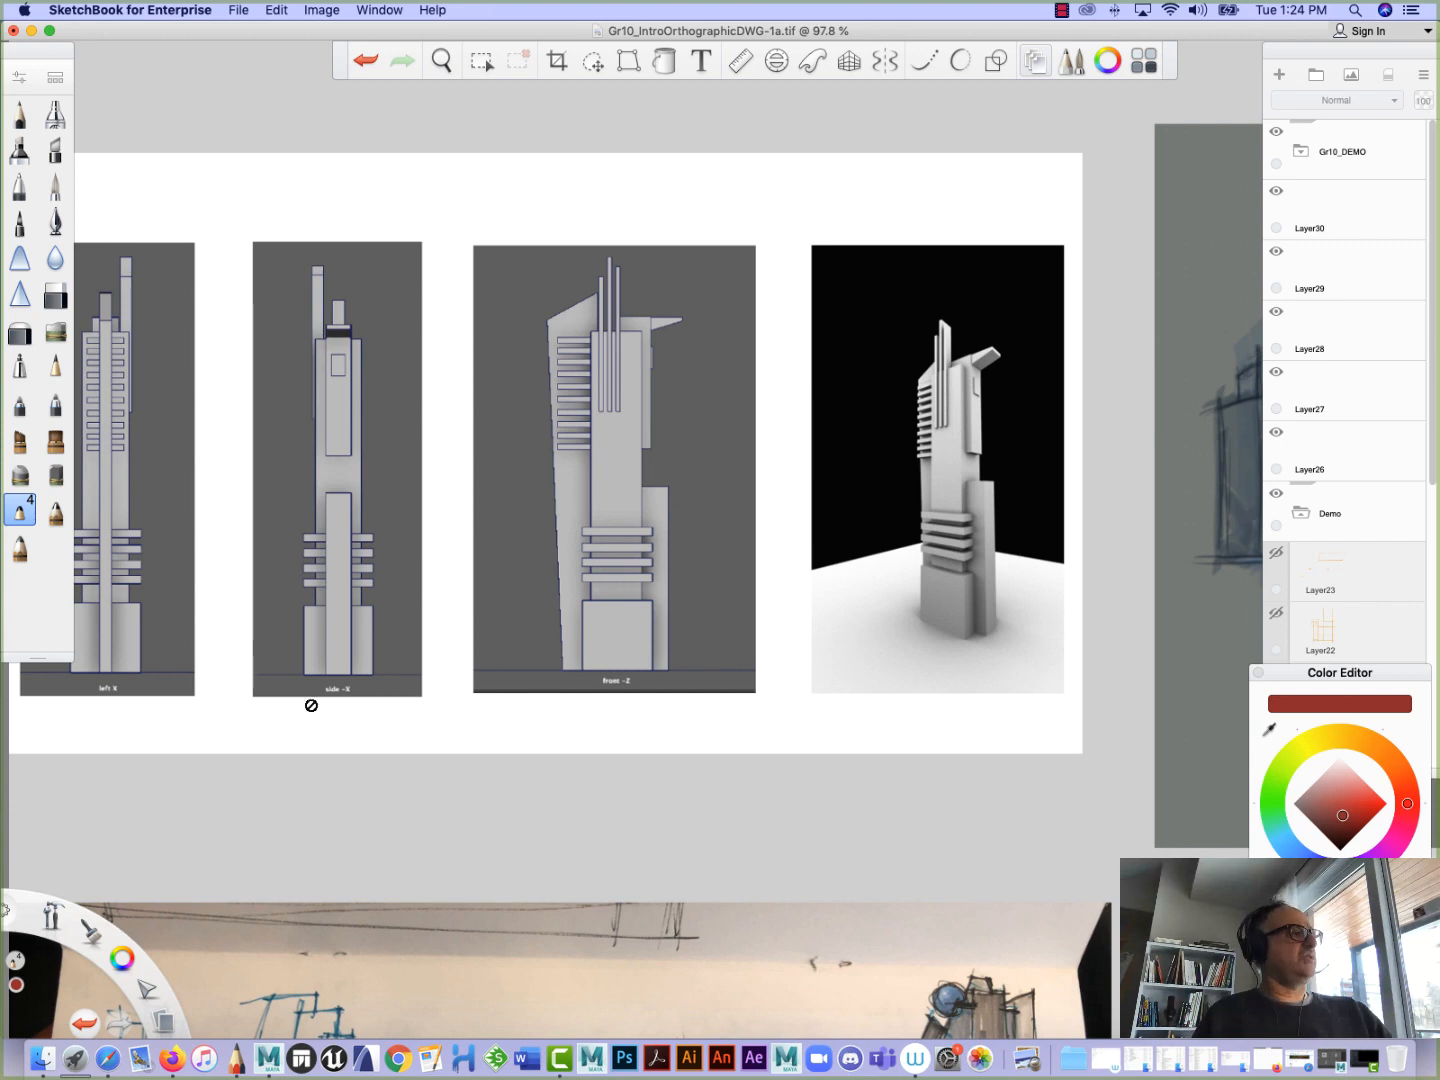
key(space)
drag(249, 754, 436, 772)
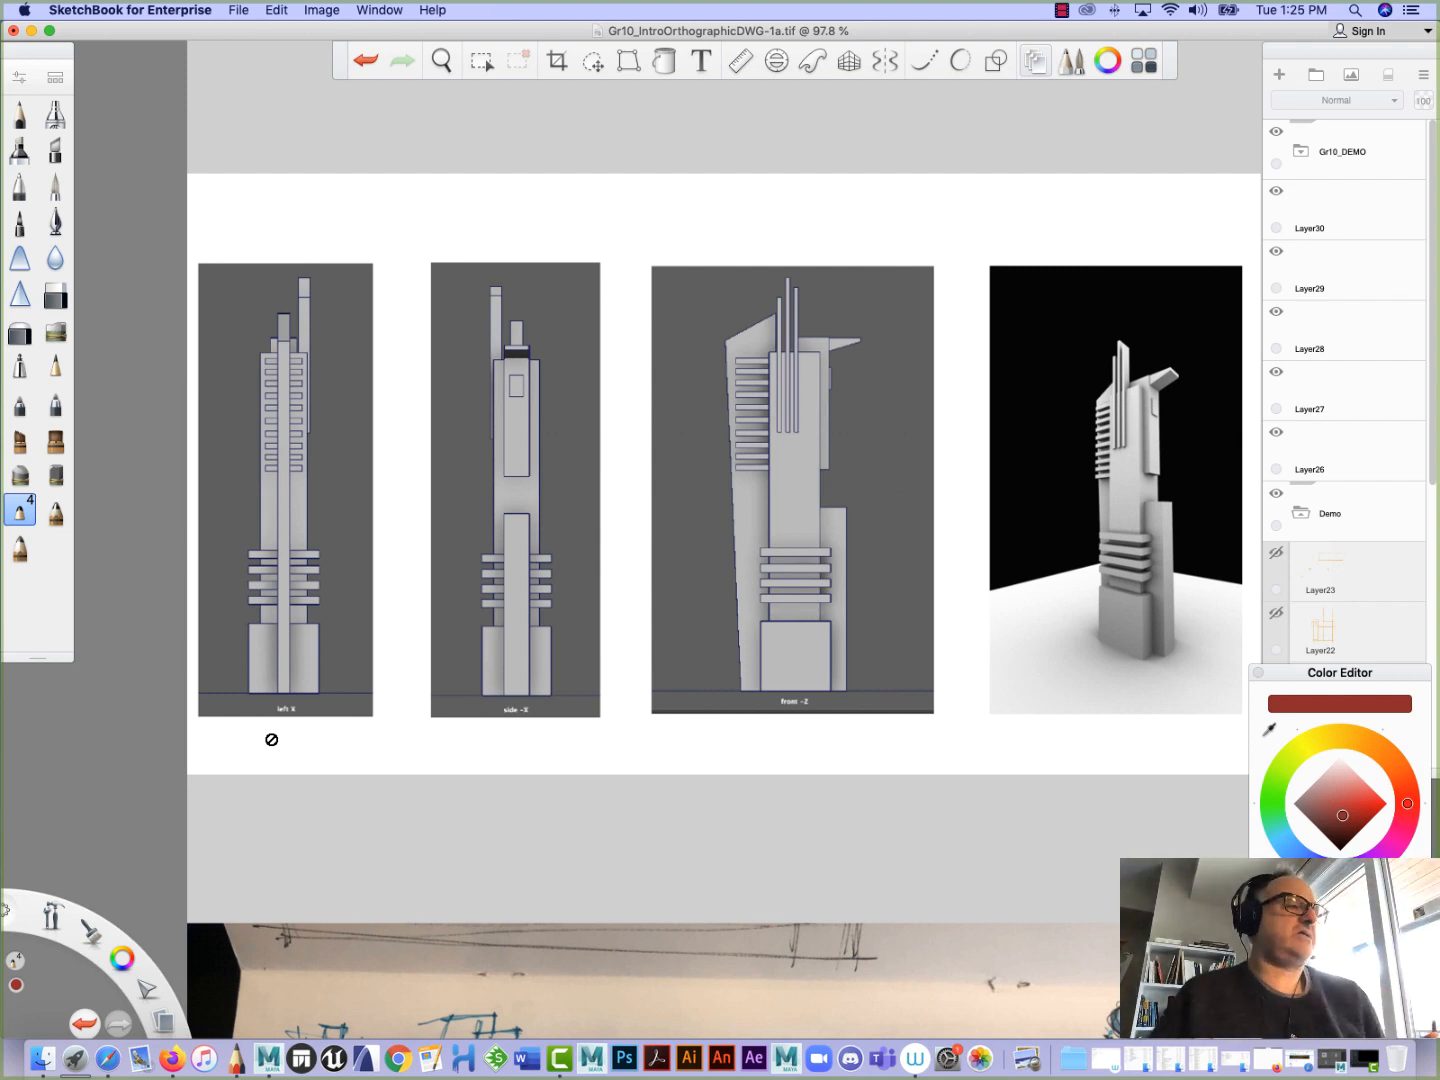
key(space)
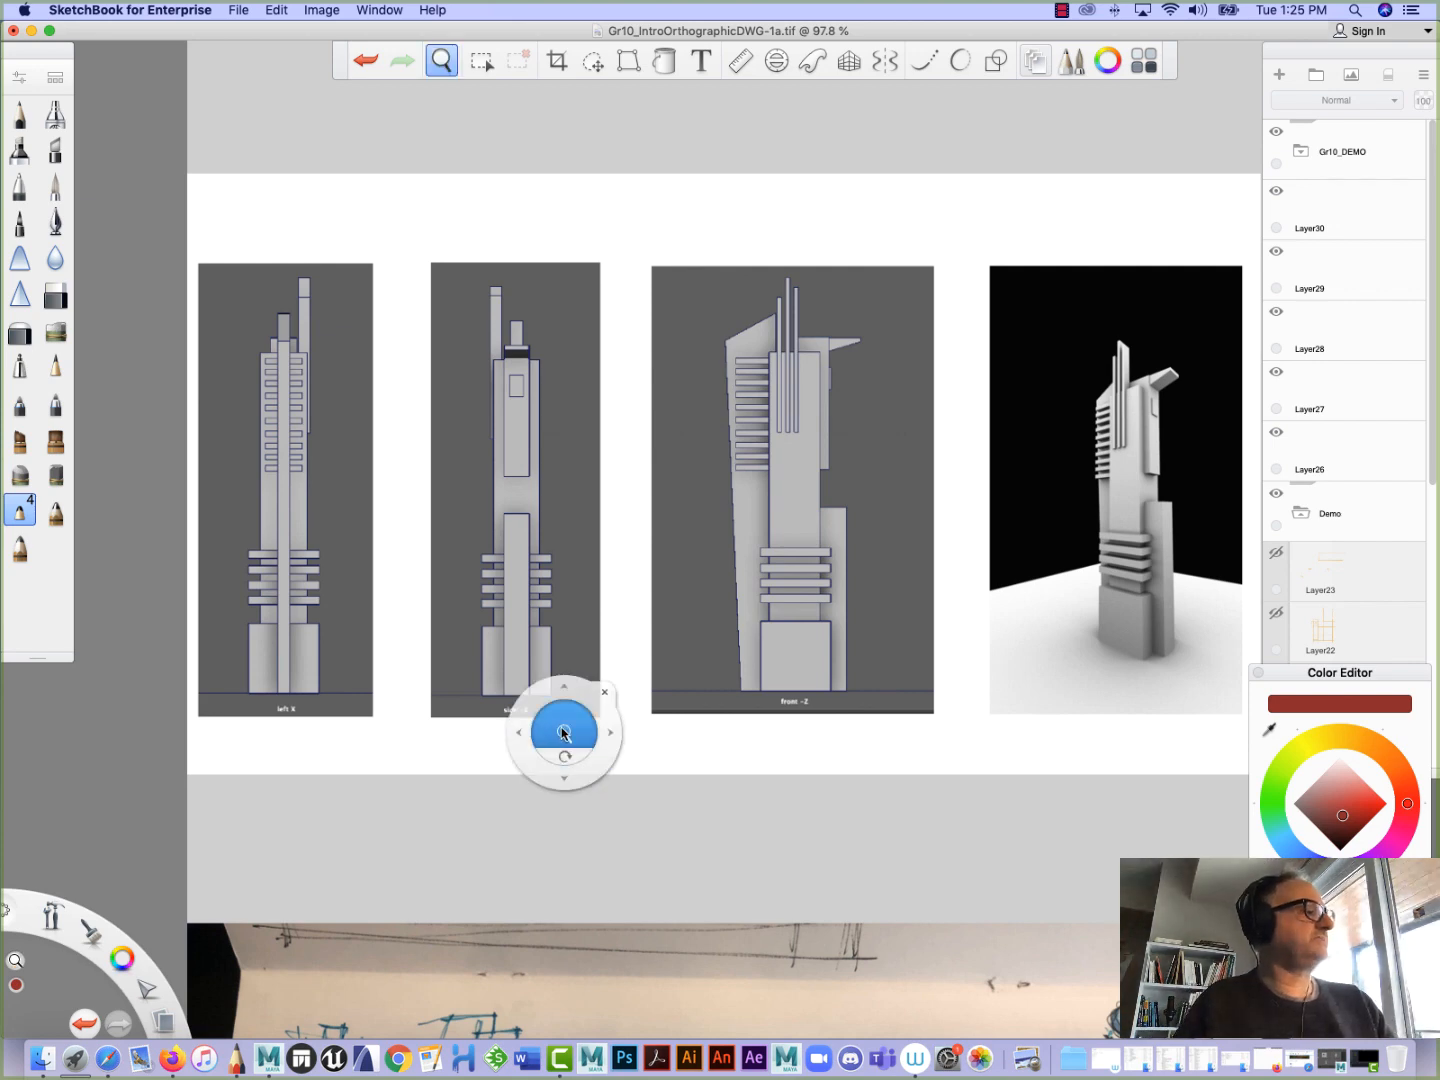
mouse_move(562, 735)
mouse_down()
mouse_move(490, 686)
mouse_move(627, 766)
mouse_move(559, 688)
mouse_move(386, 334)
mouse_move(436, 285)
mouse_up()
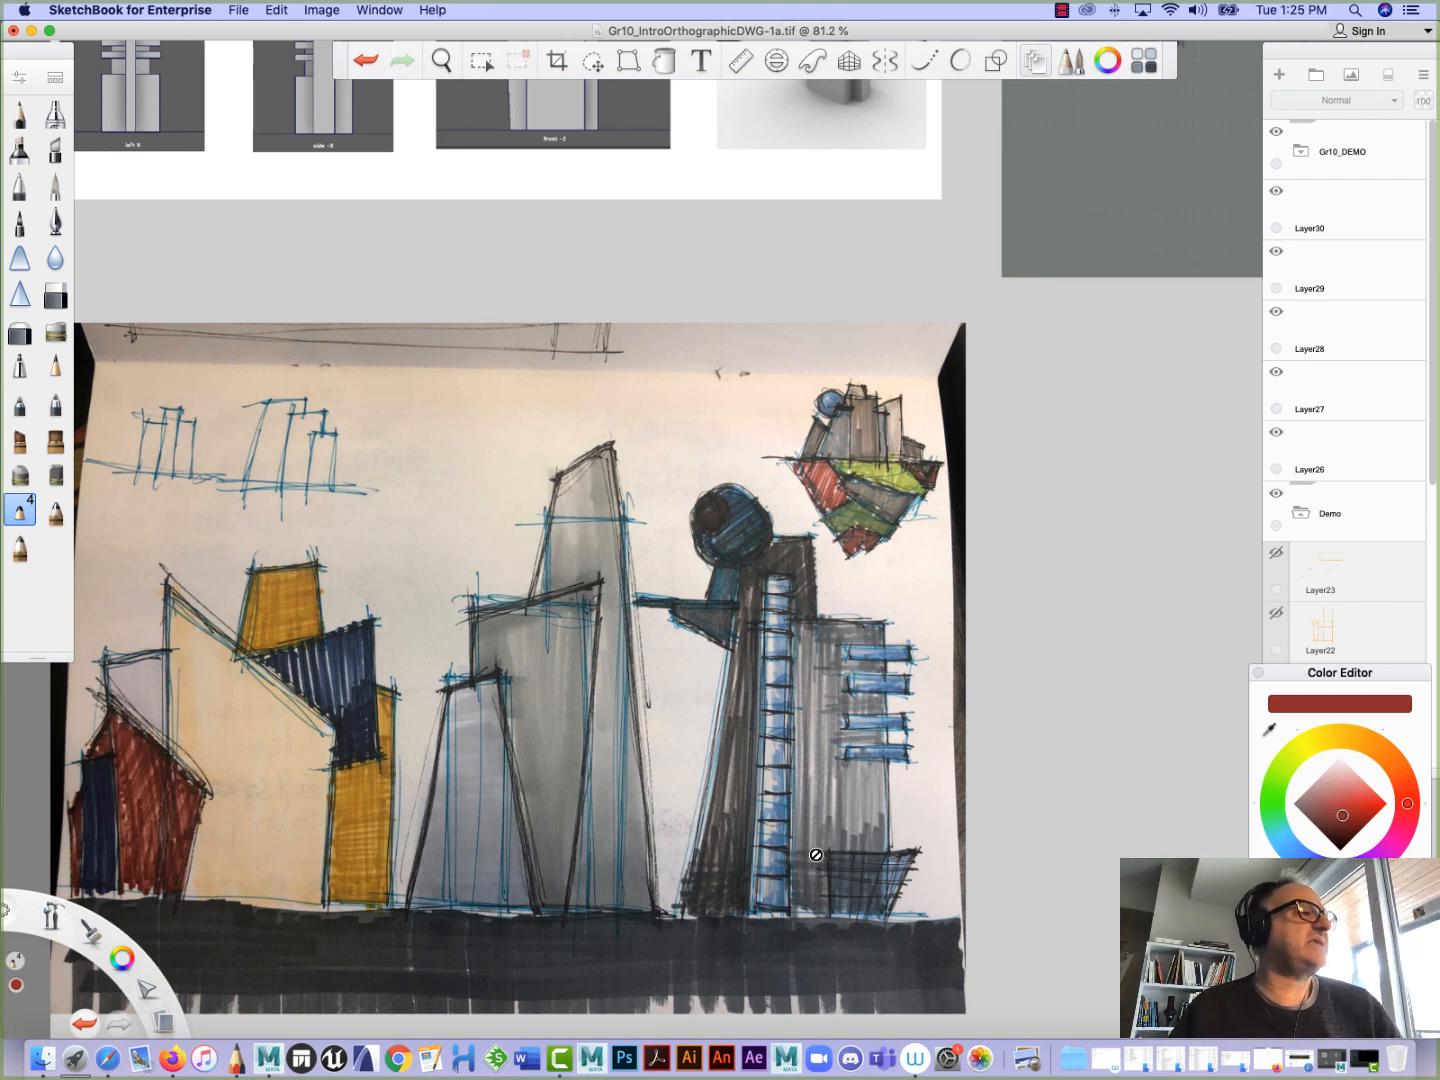
key(space)
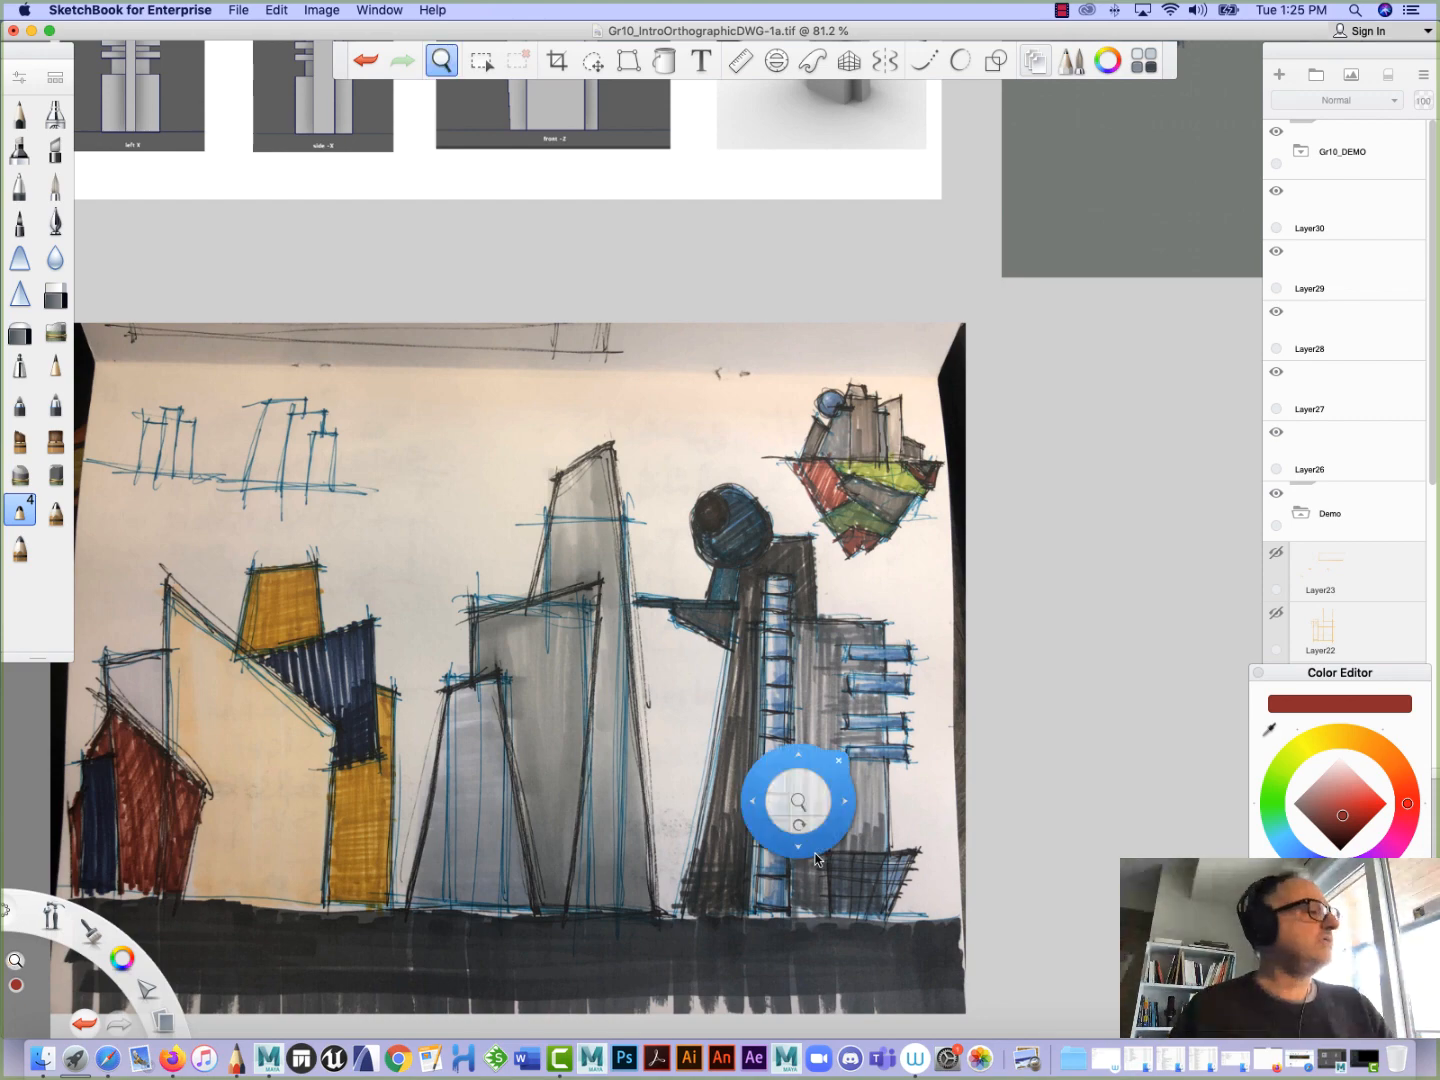
drag(643, 746, 451, 747)
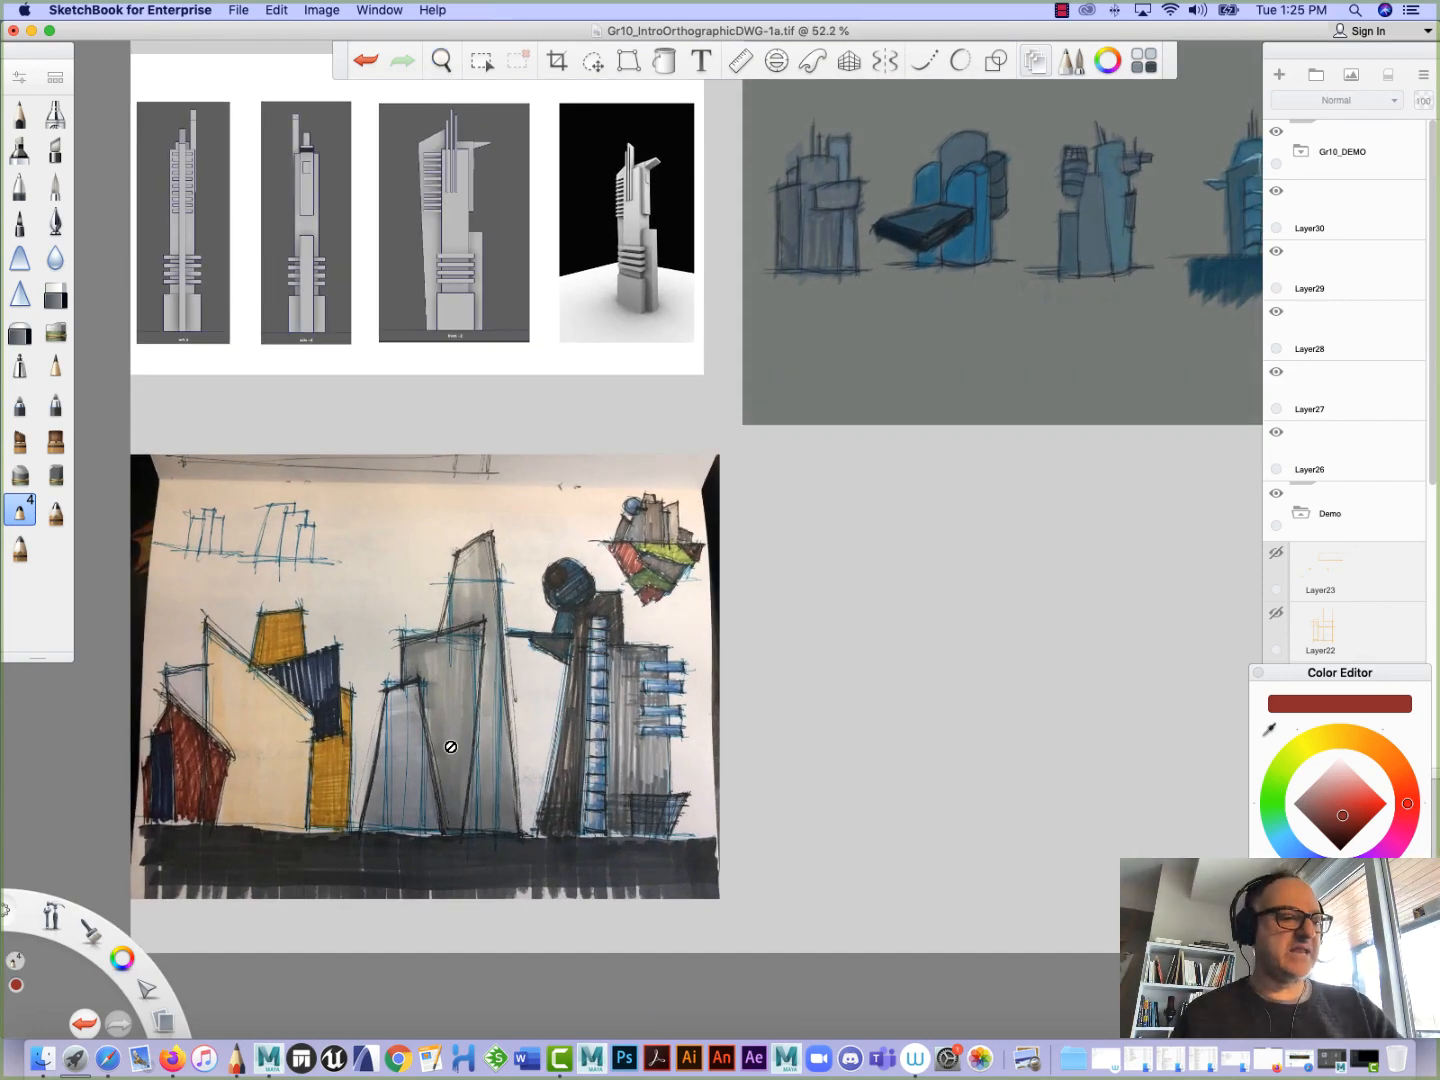
Switch to the Maya scene and replace the back view with a new Front orthographic view
click(1328, 1062)
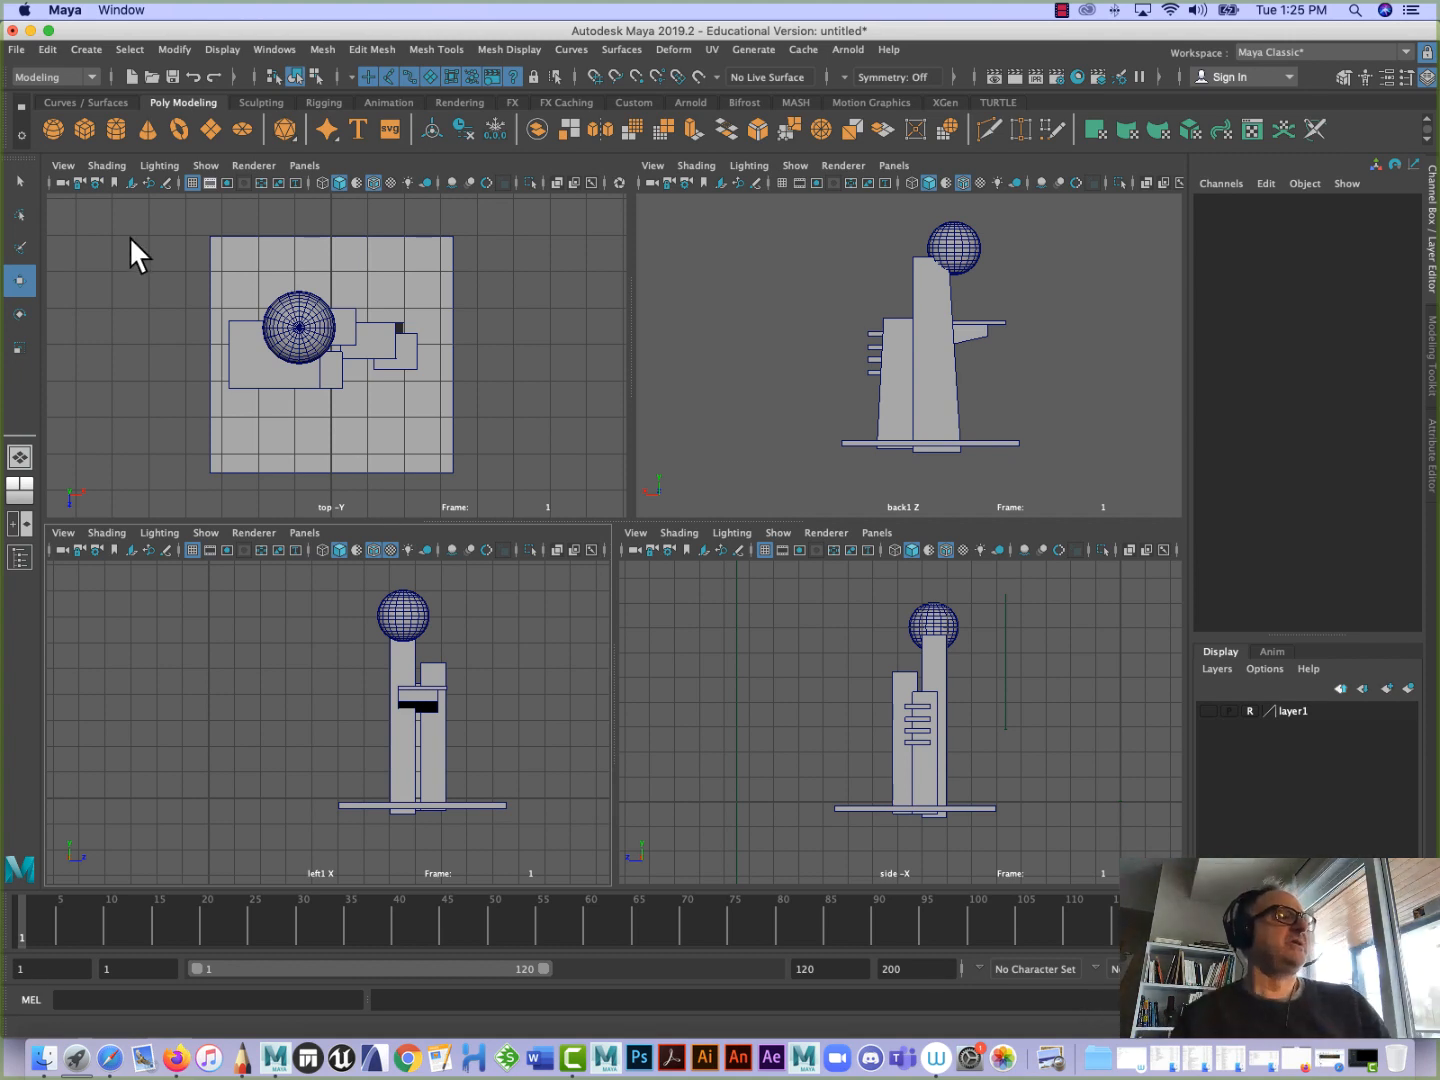
click(754, 361)
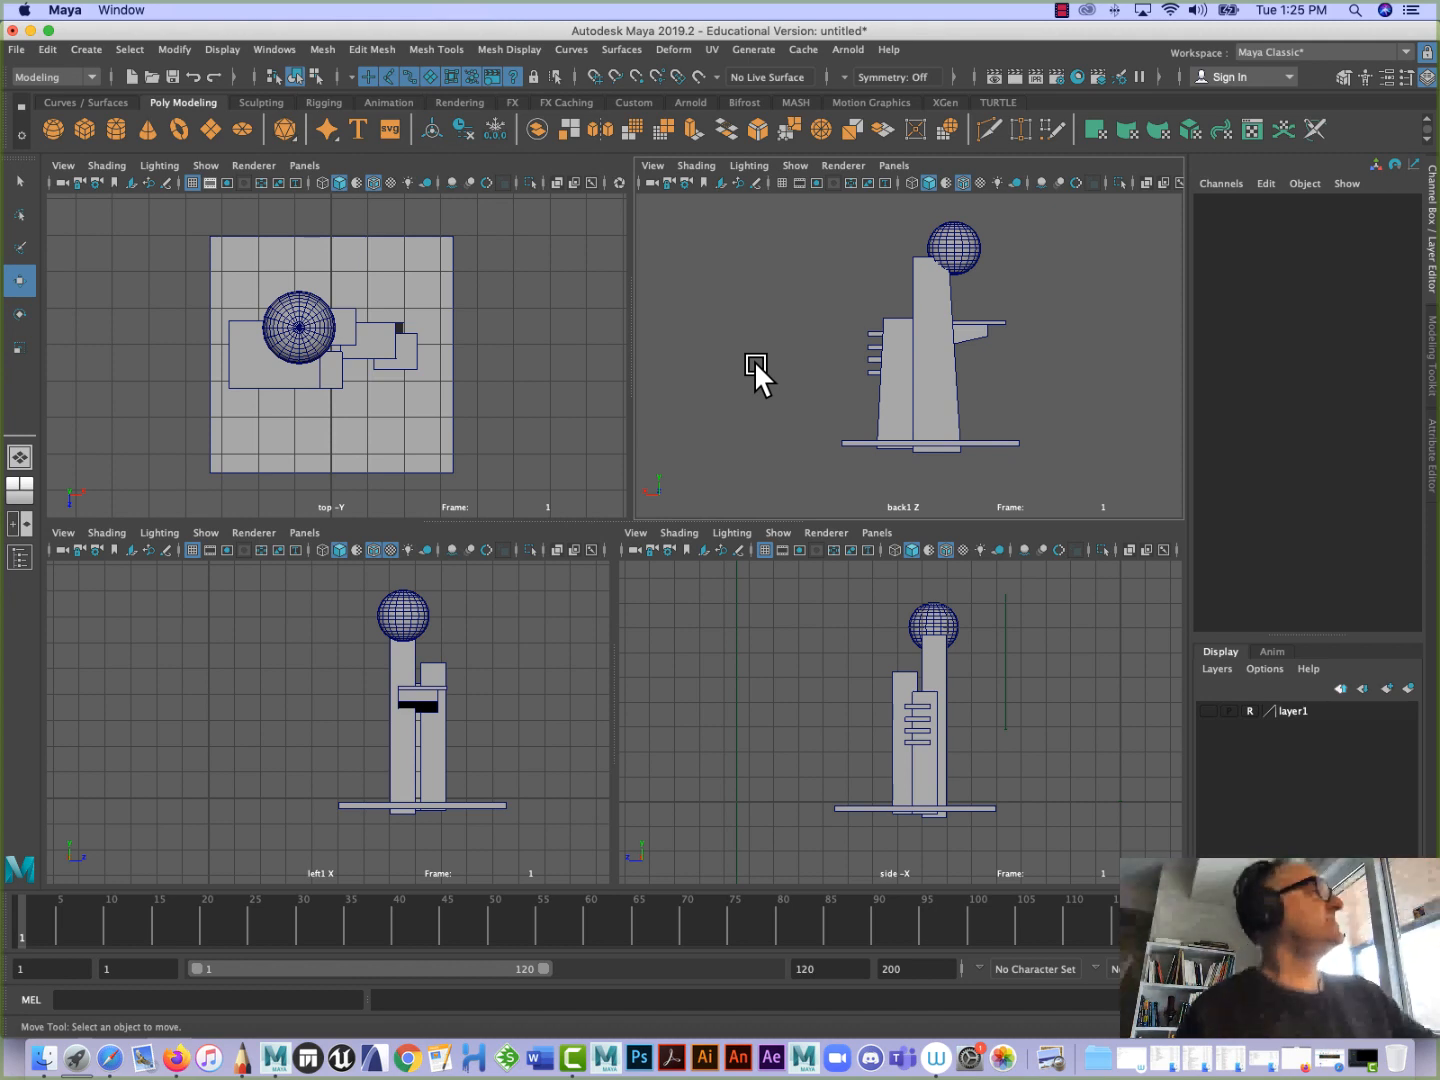
click(893, 166)
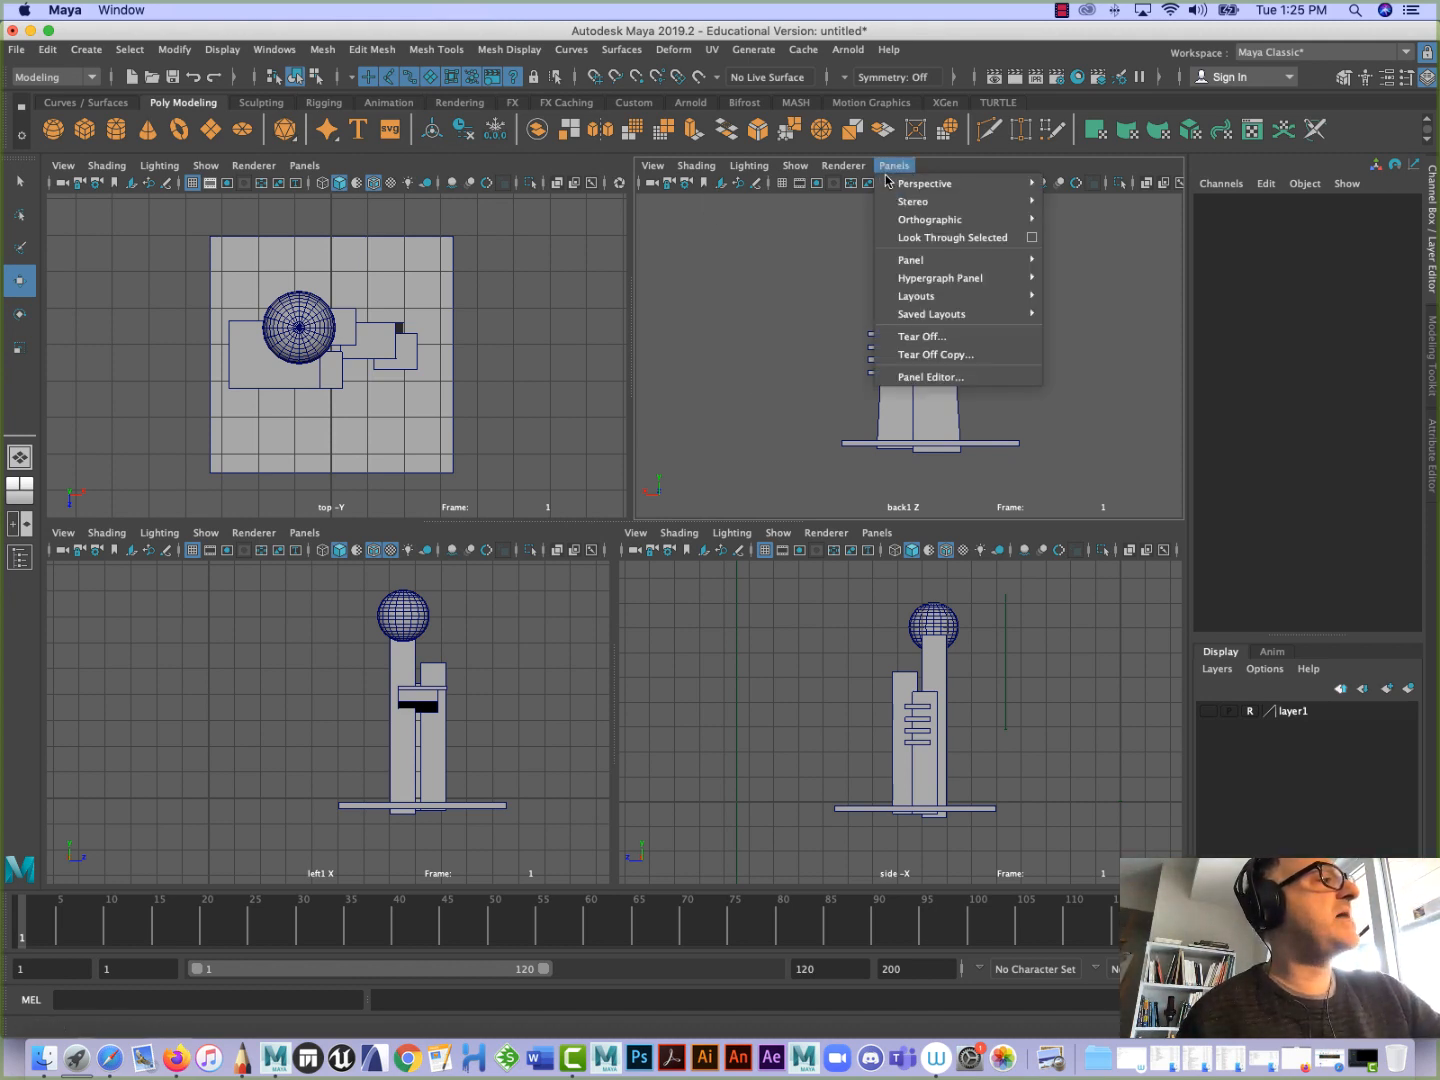
mouse_move(888, 221)
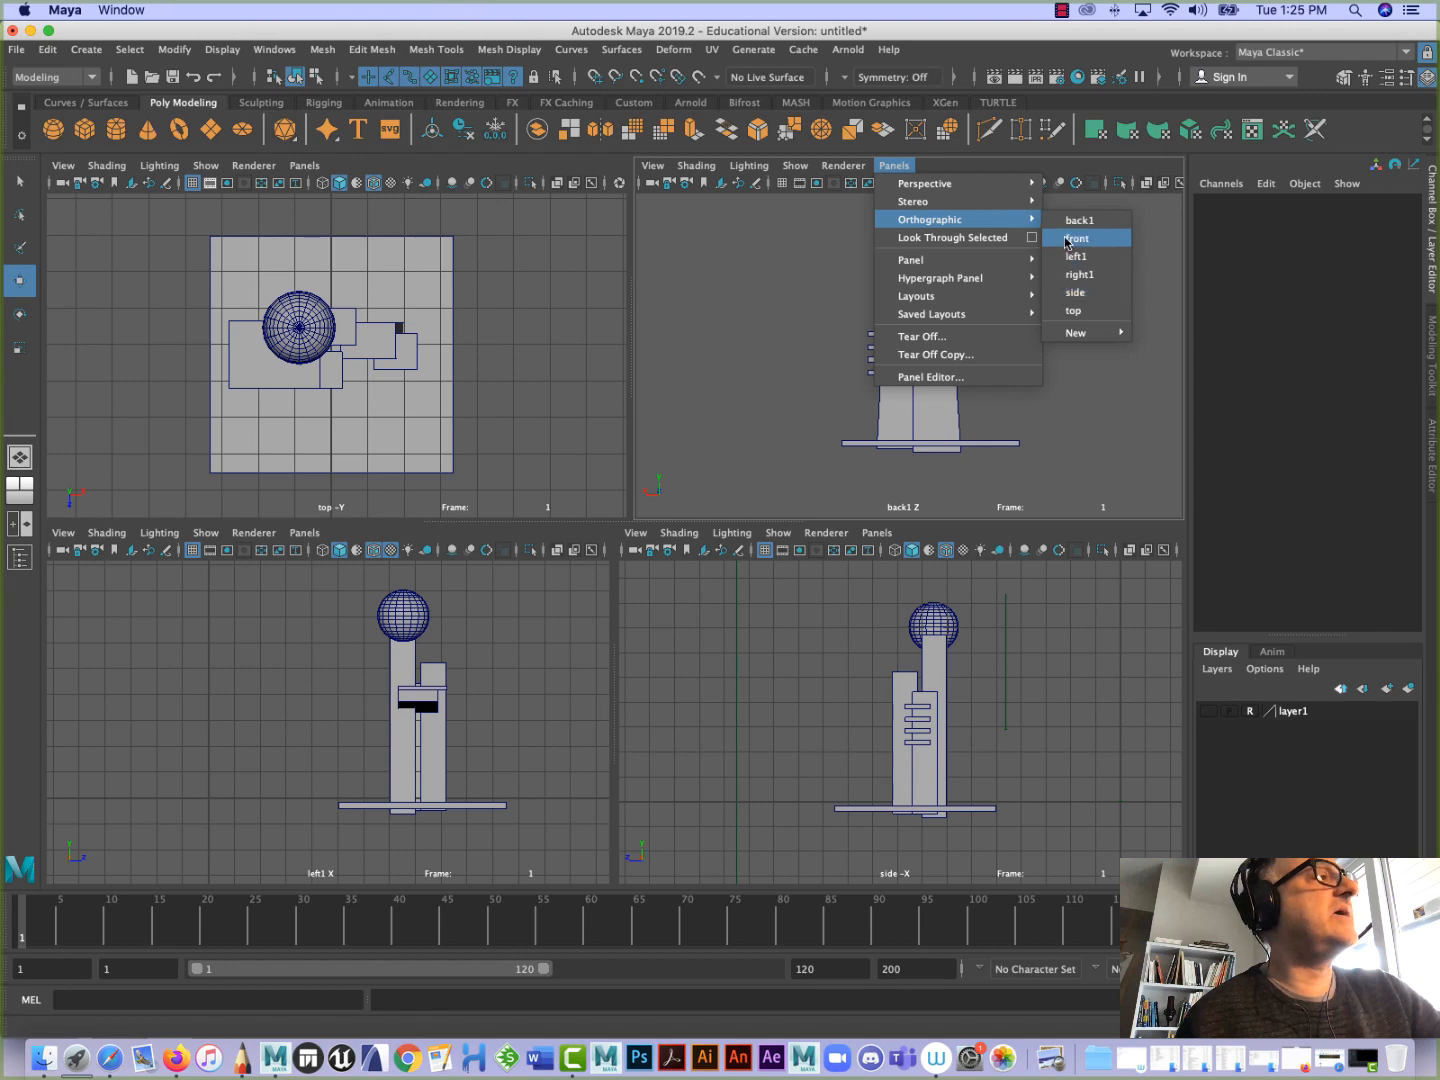
mouse_move(1065, 333)
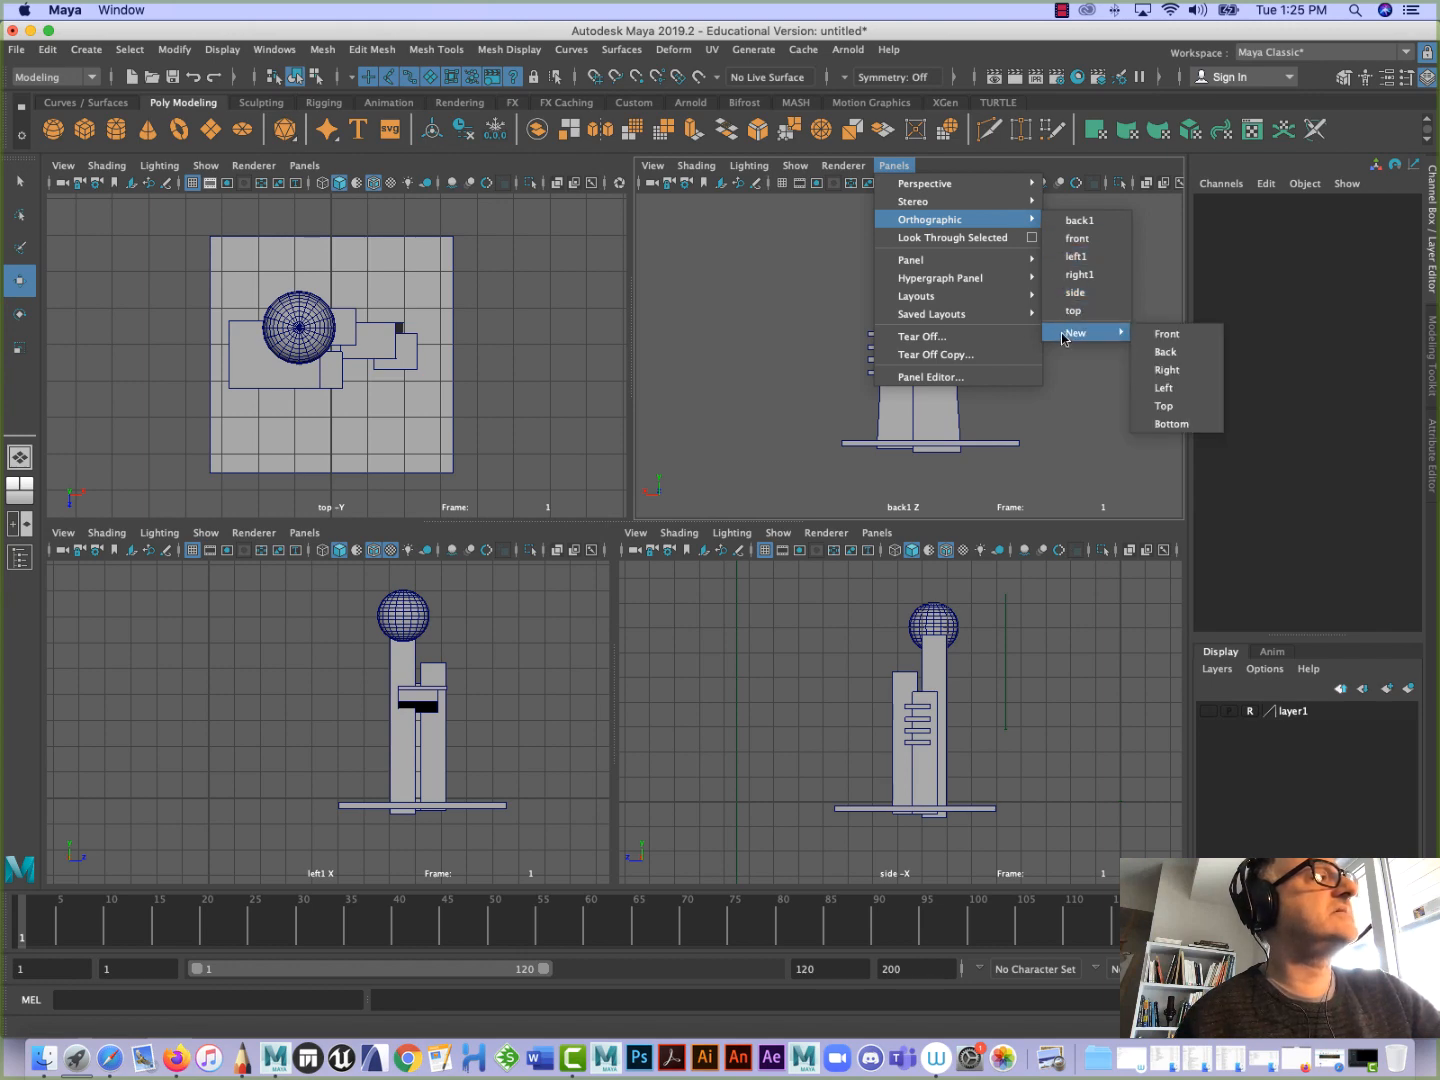
click(1166, 334)
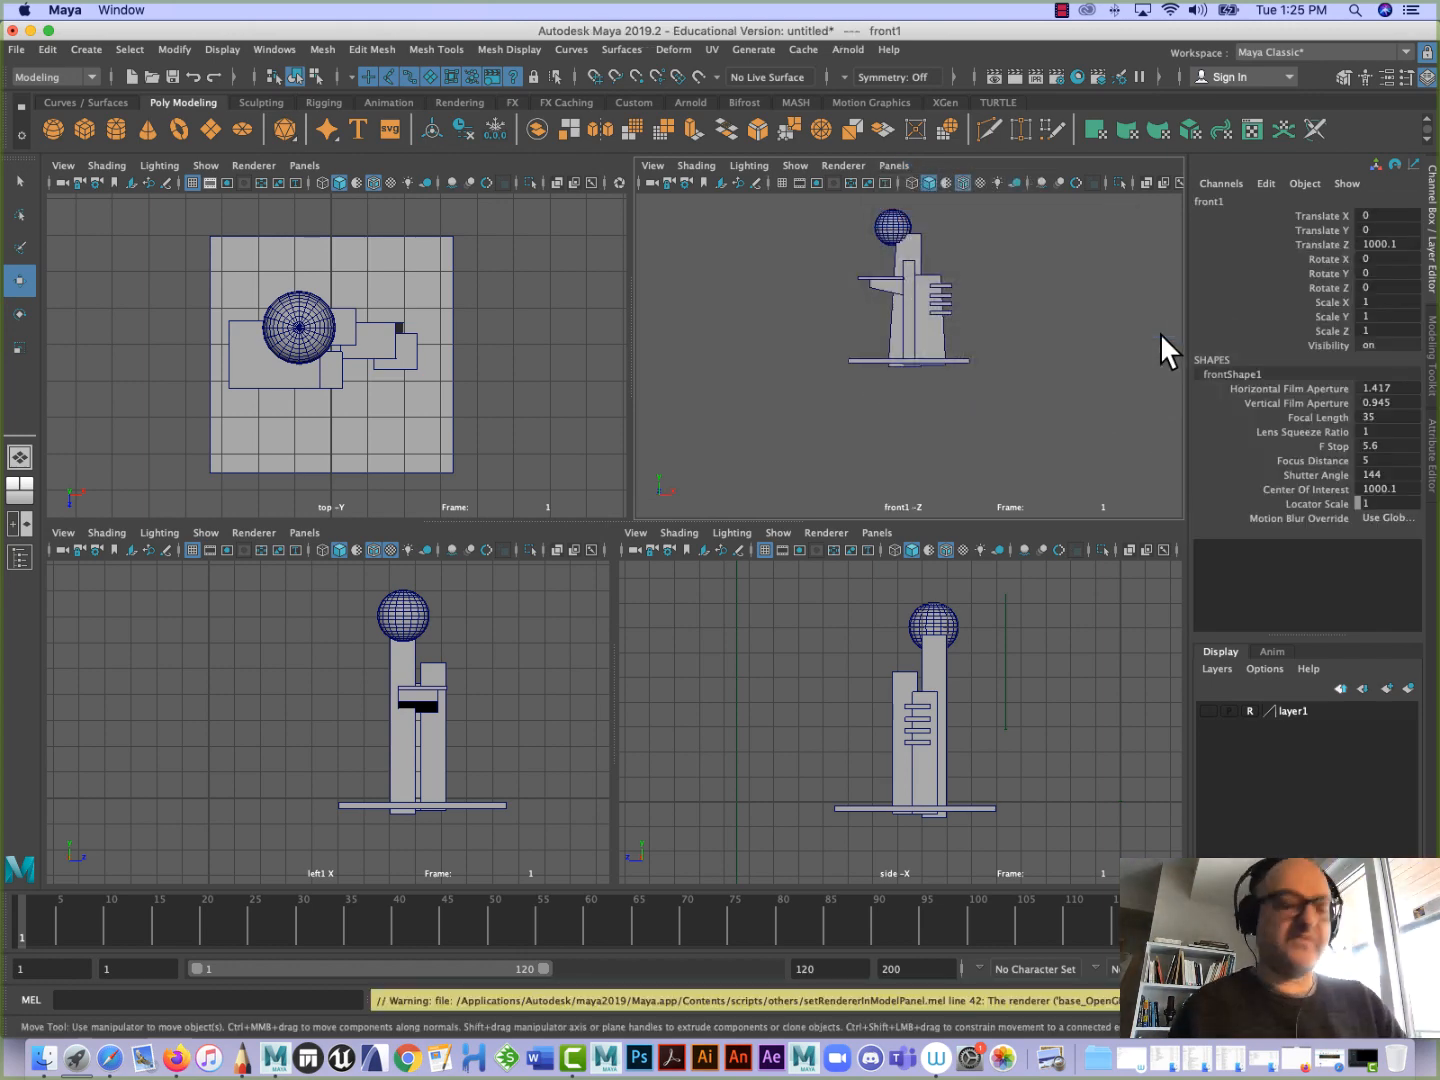
Show the grid in the new front view and maximize that view
click(782, 182)
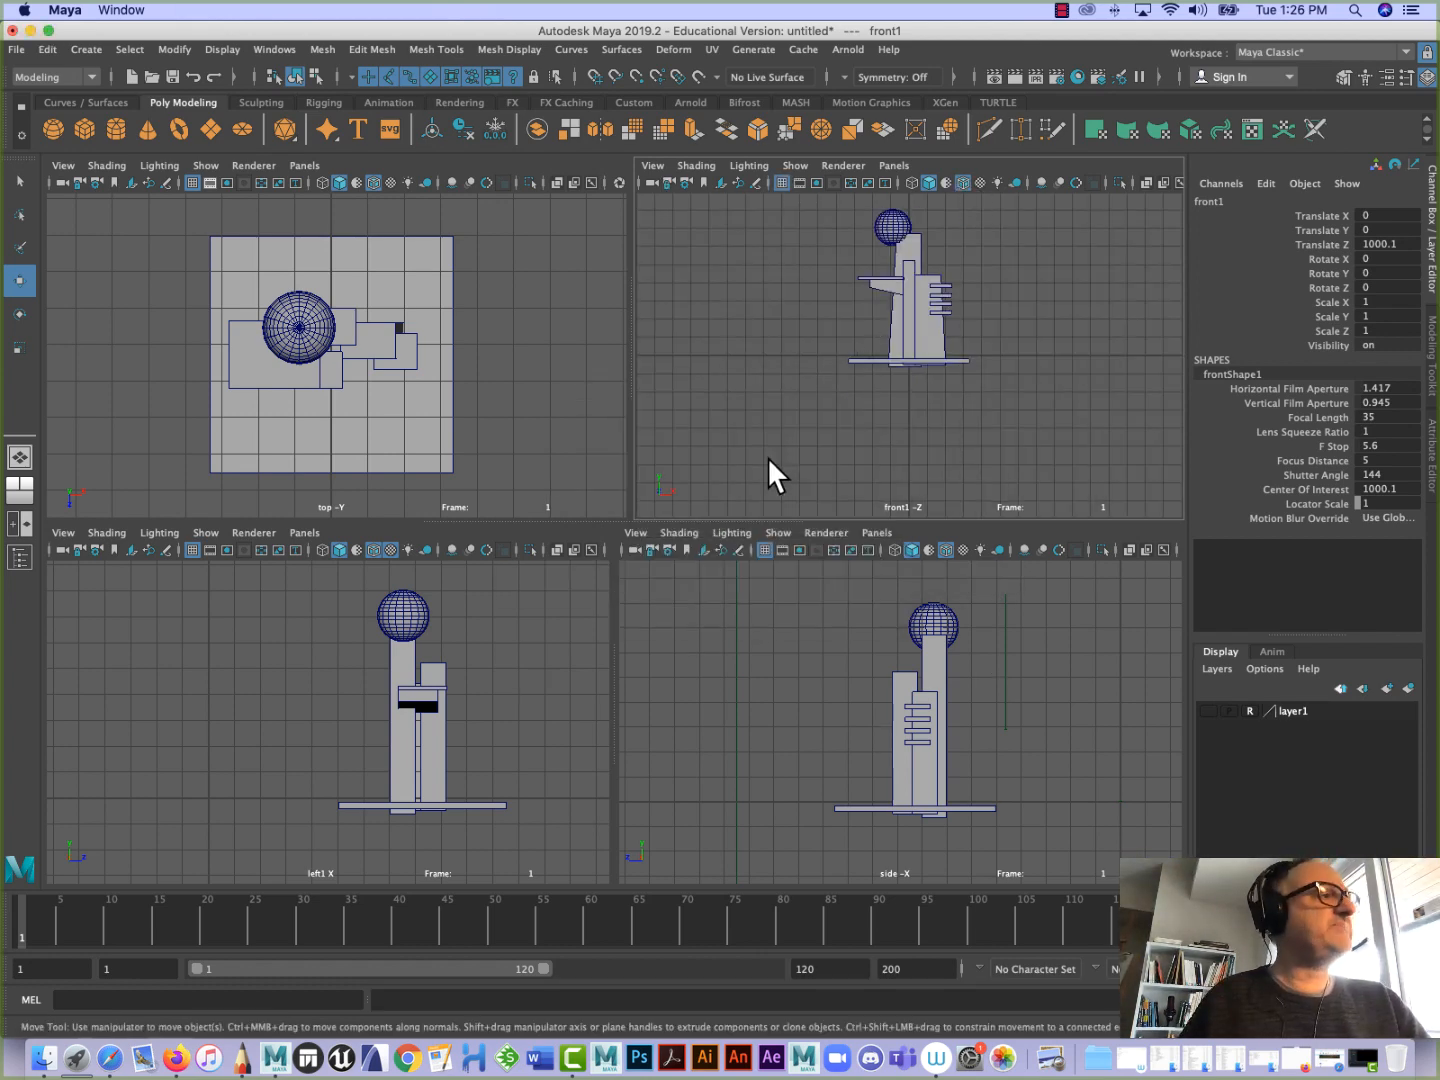
key(space)
scroll(645, 626, up, 1)
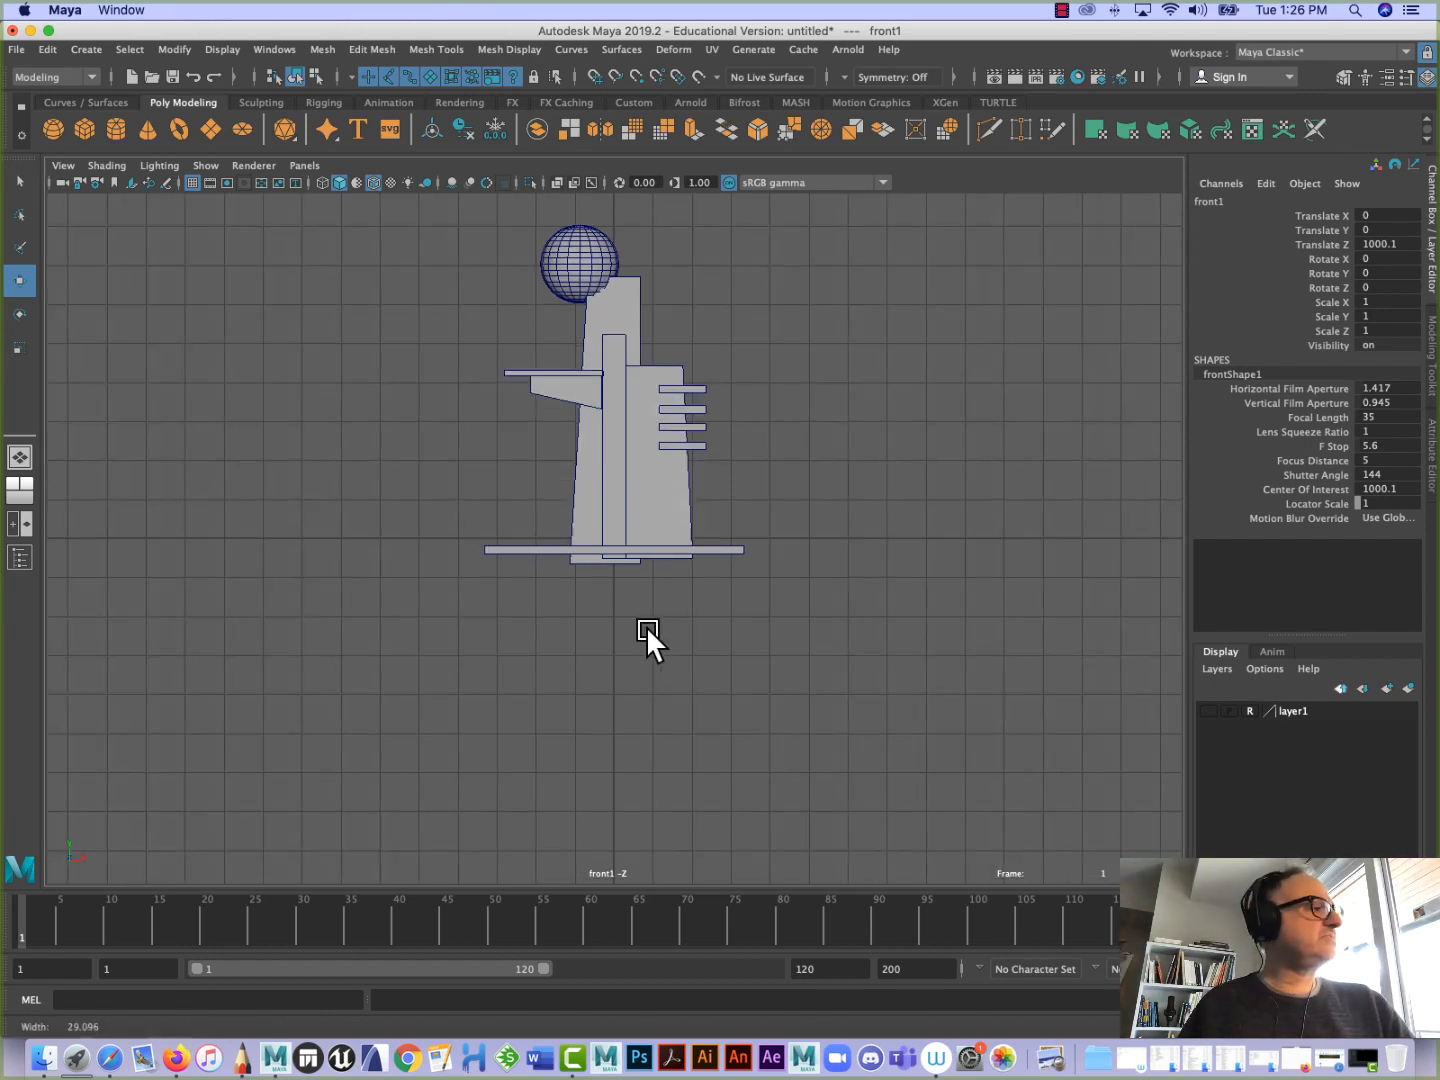
Import the colored building sketch as an image plane in the front view
scroll(379, 505, down, 3)
scroll(541, 618, up, 3)
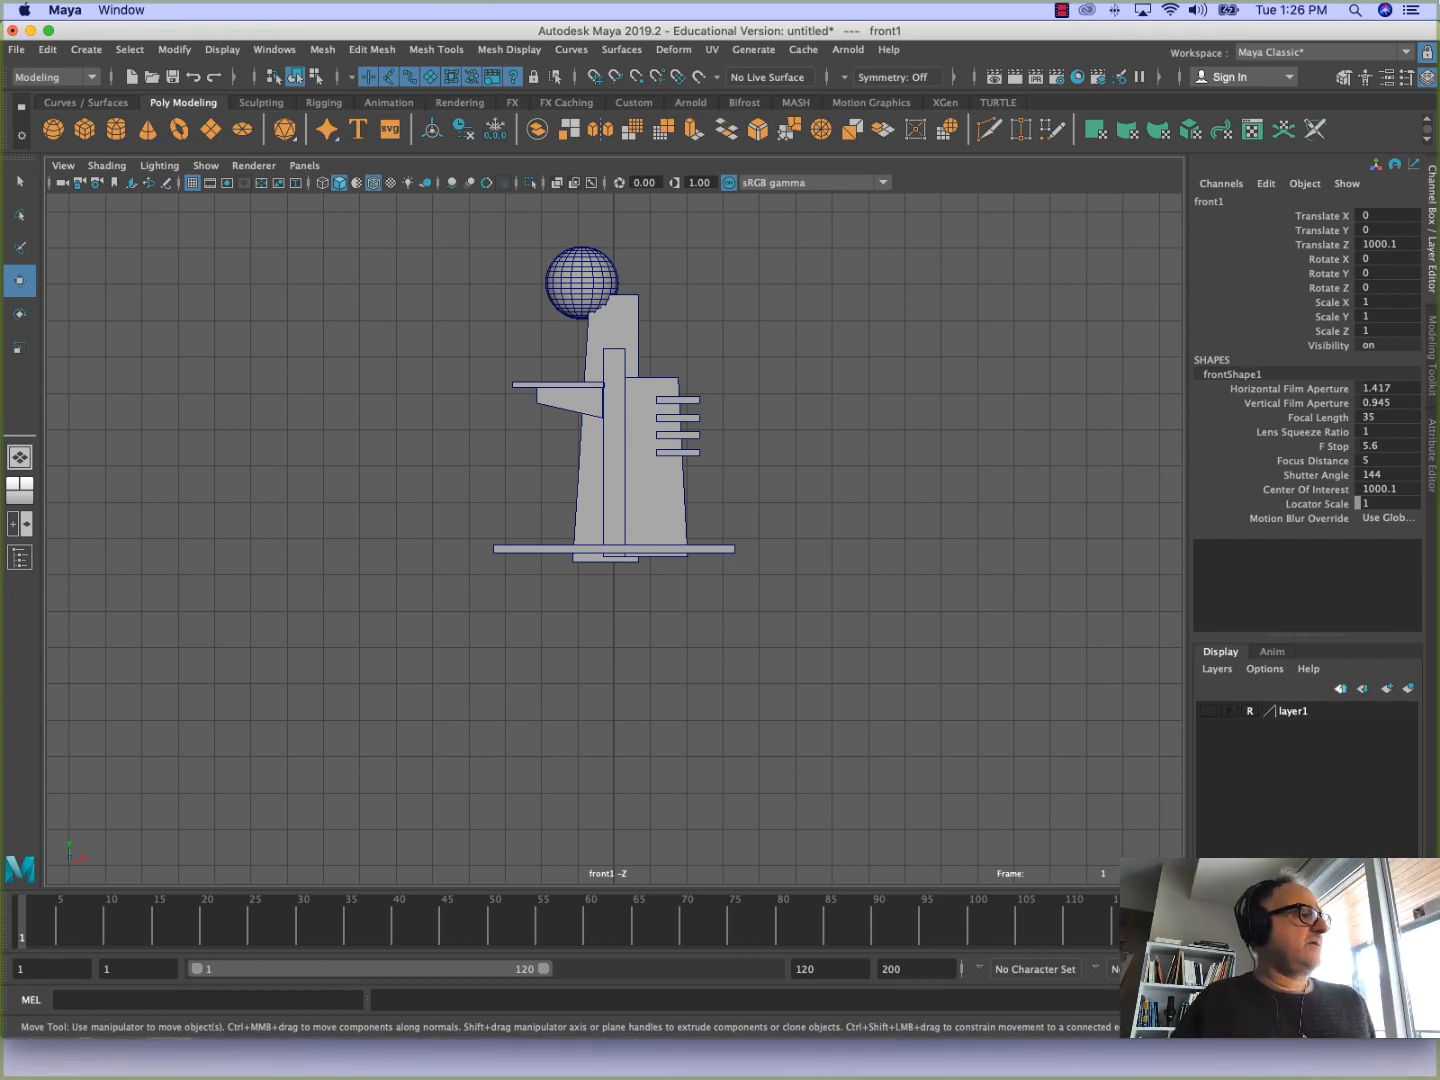
alt+middle_drag(406, 492, 369, 586)
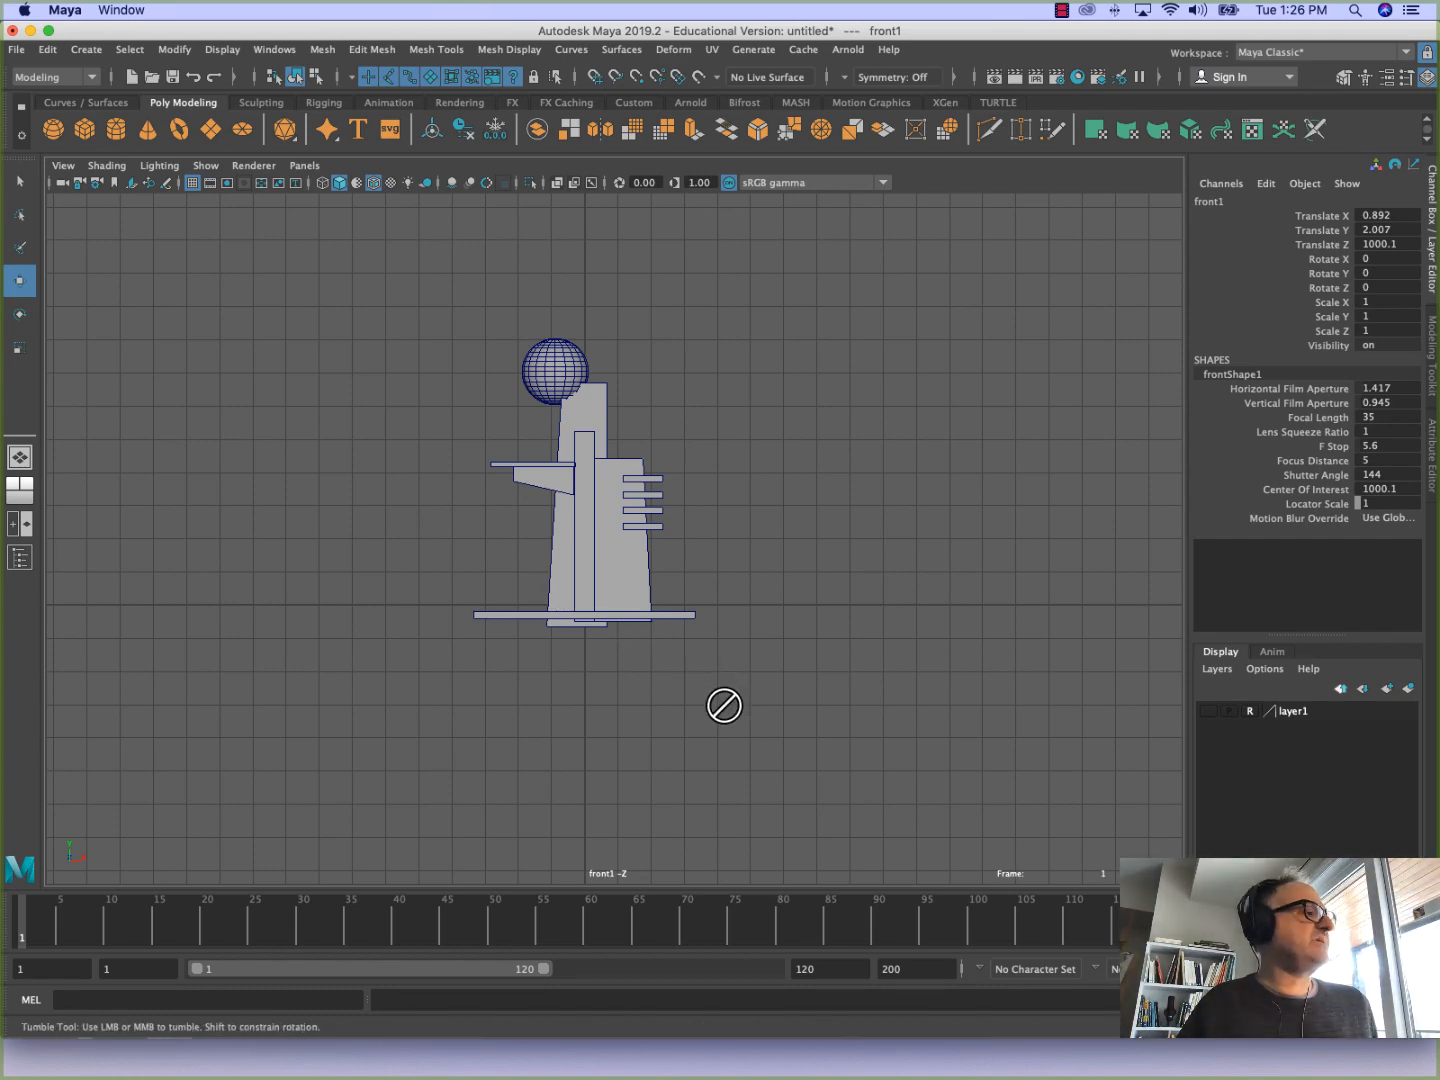
alt+right_drag(765, 722, 466, 643)
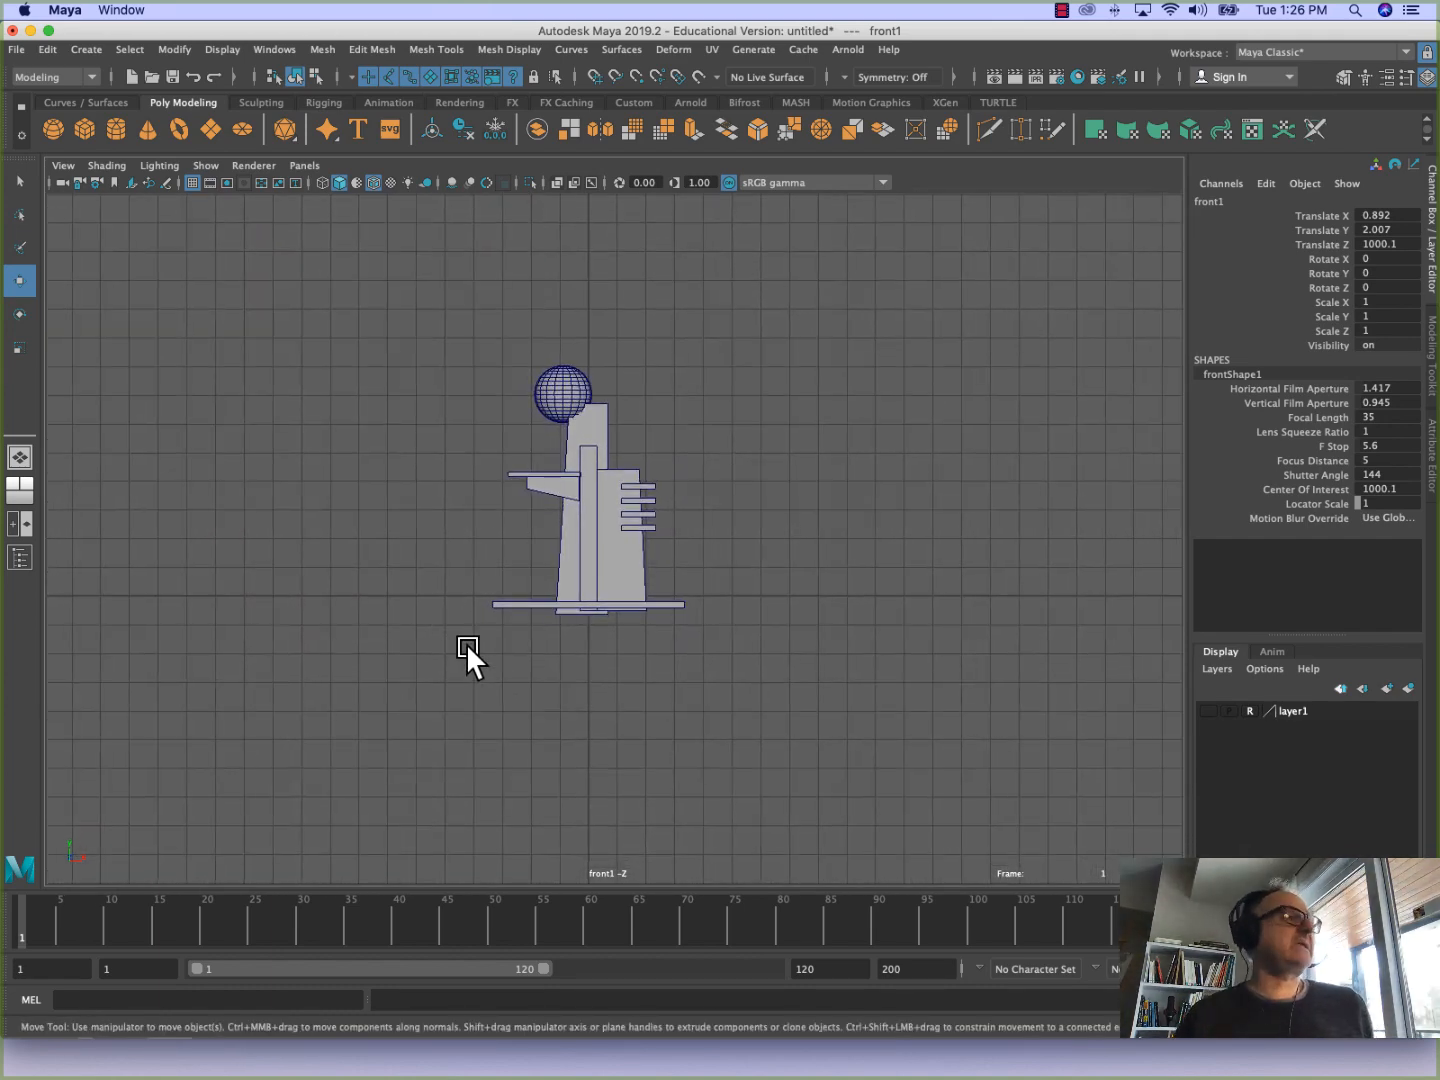
click(62, 166)
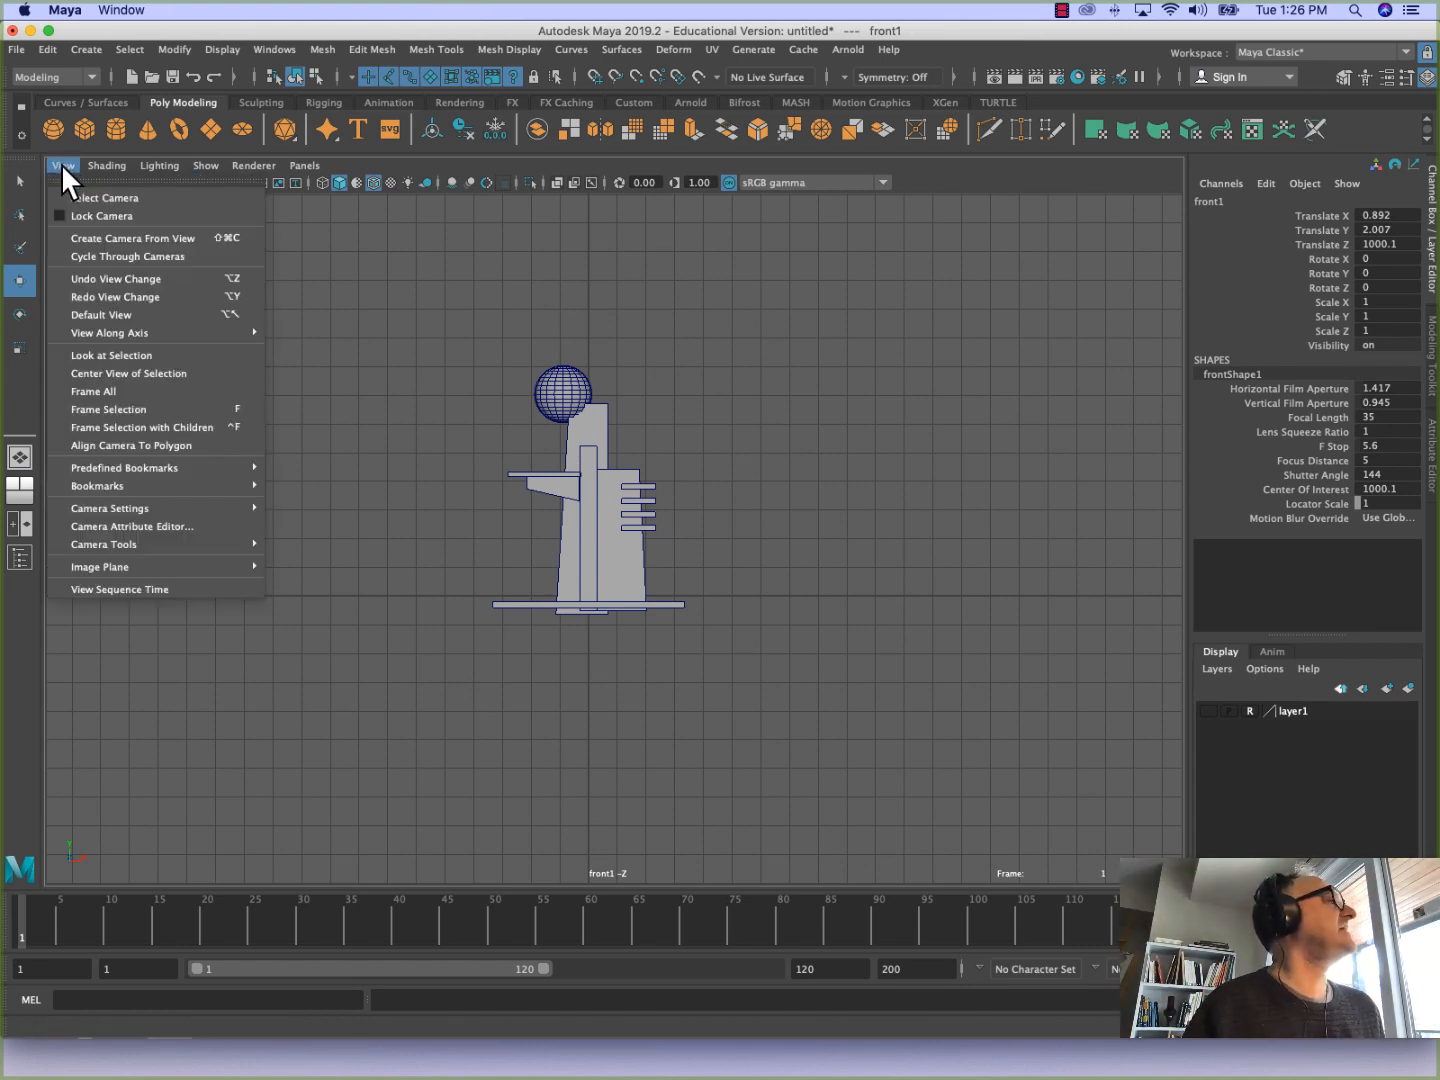
mouse_move(137, 545)
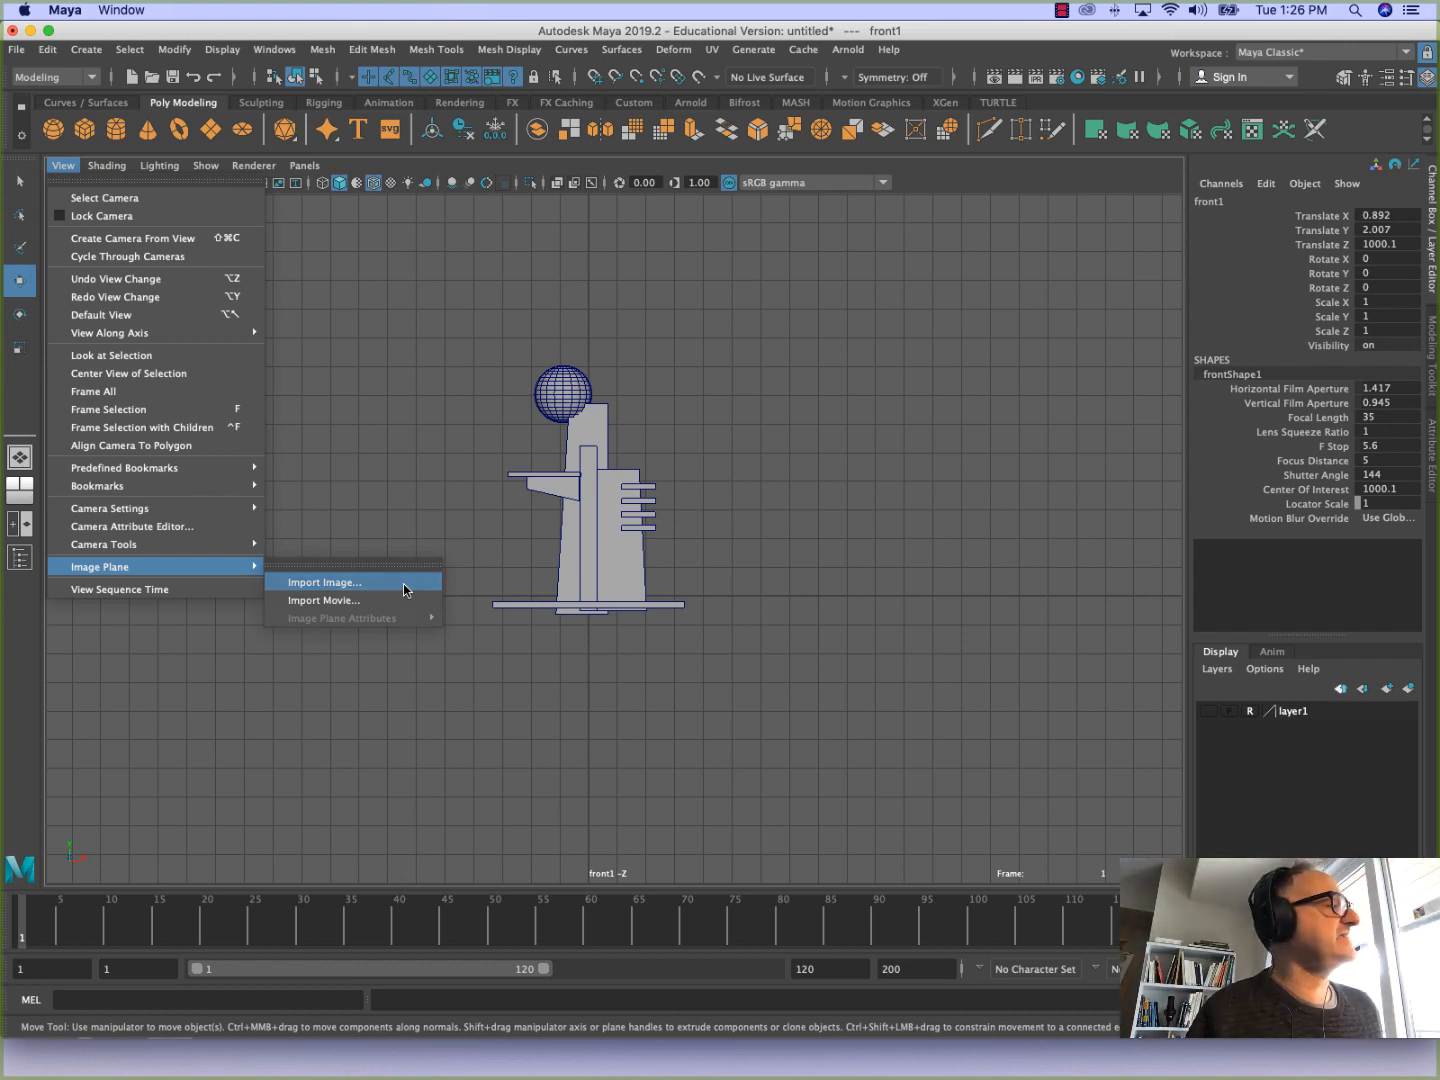
click(403, 583)
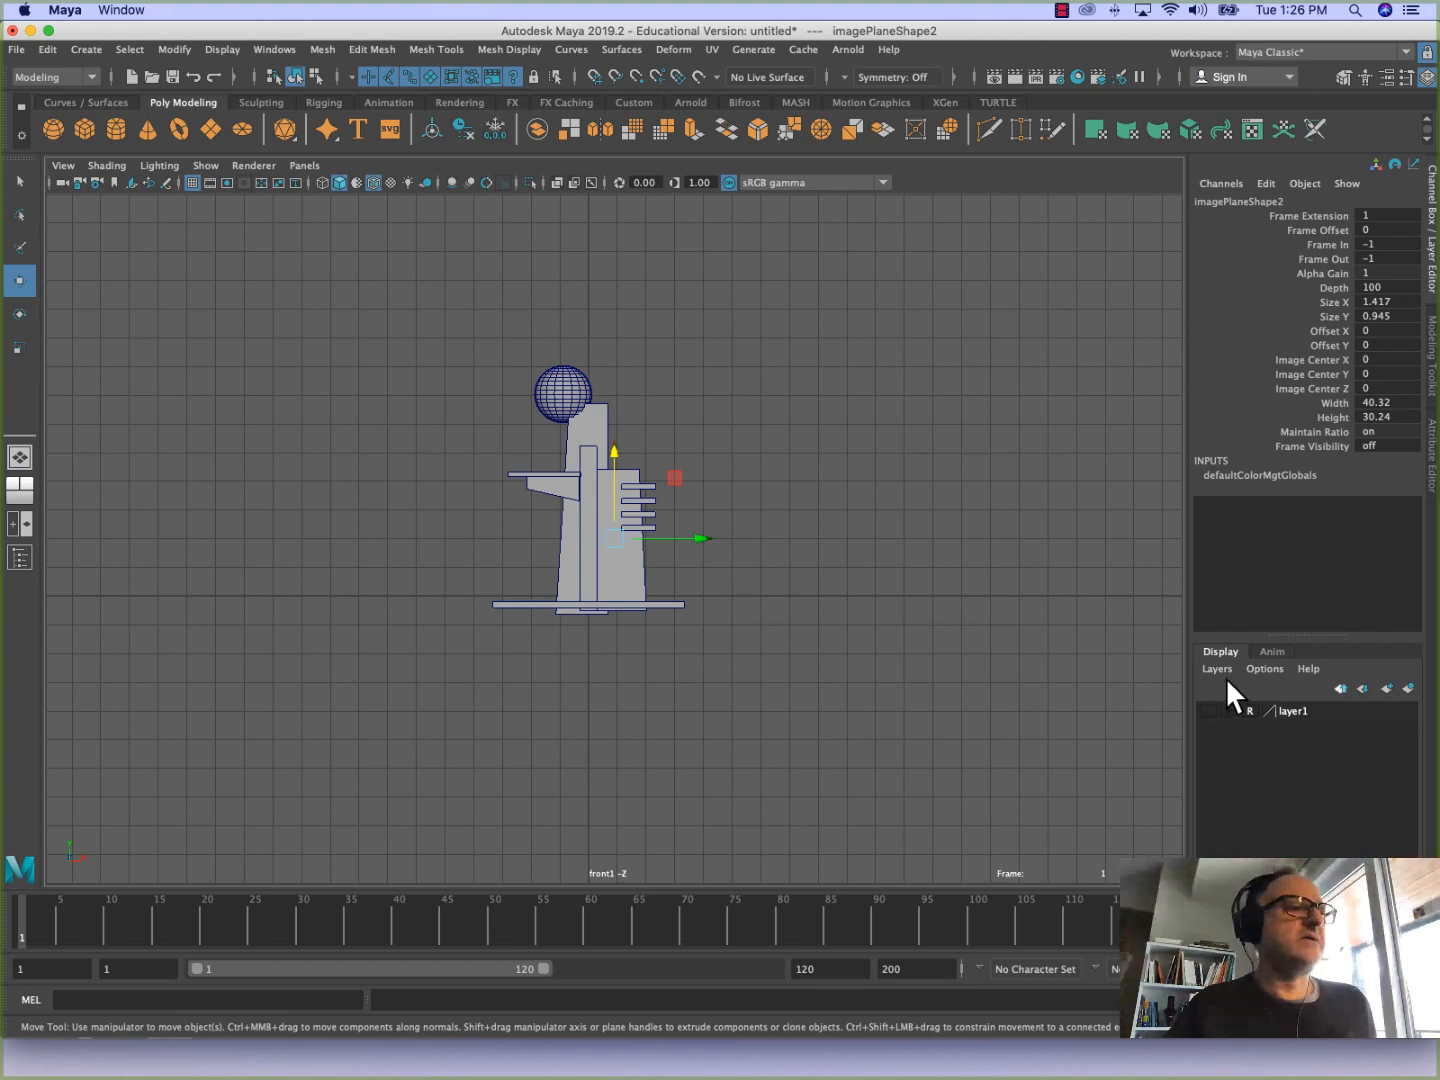
Show all object types in the front view, including the imported image plane
key(r)
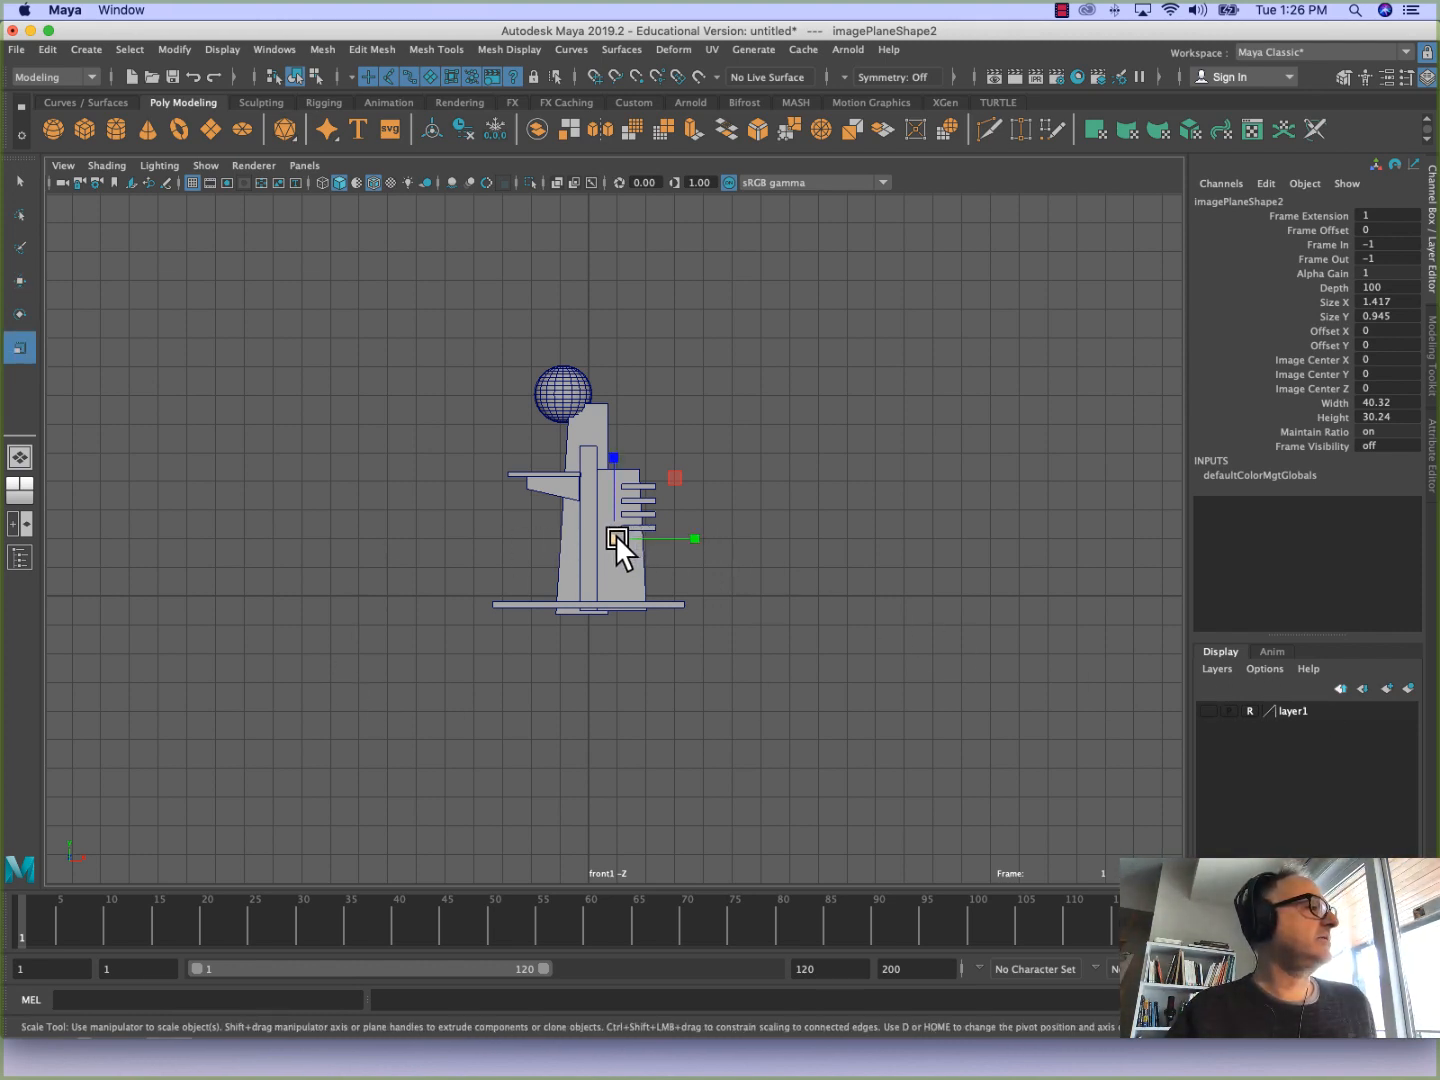
drag(615, 534, 824, 535)
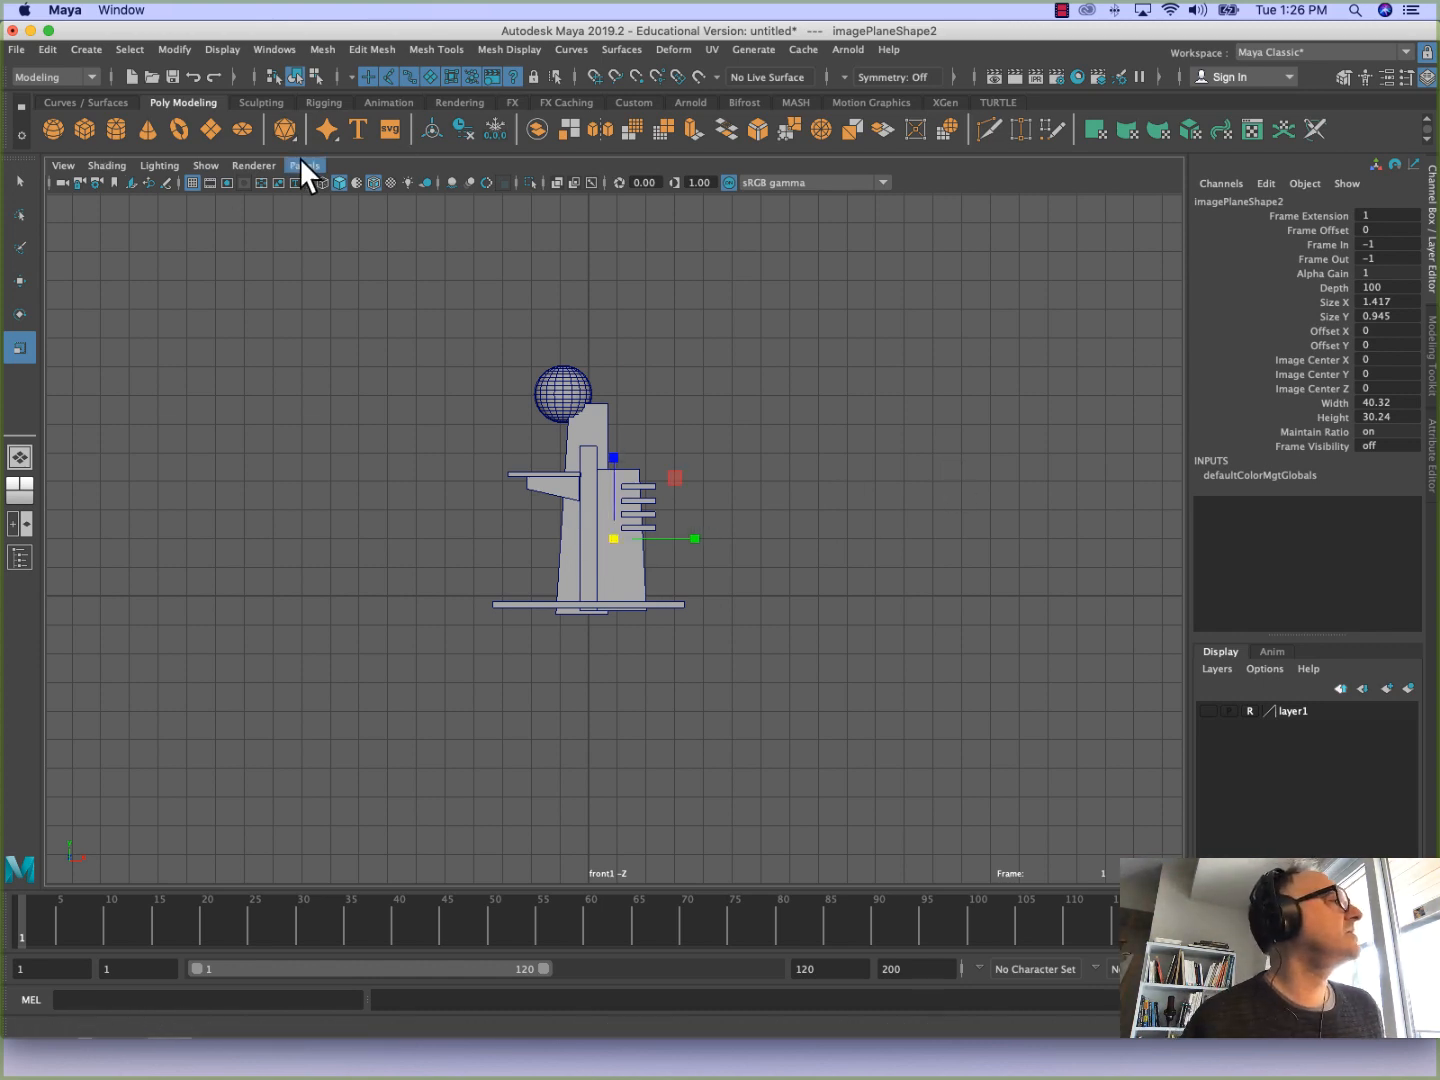
click(211, 166)
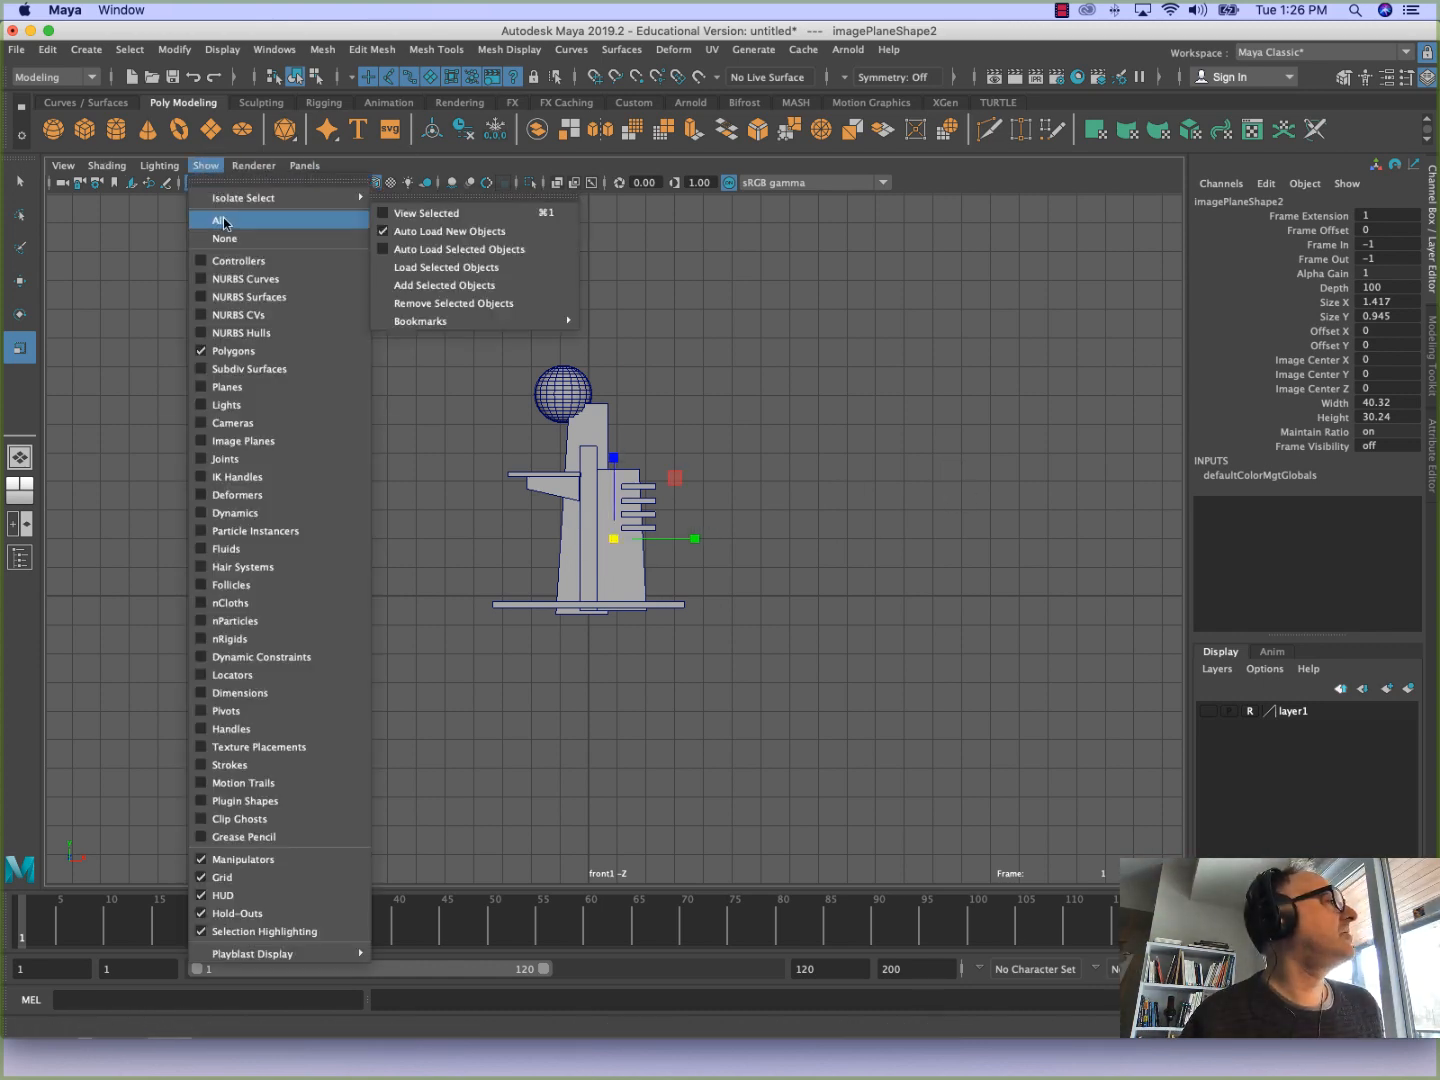
click(224, 220)
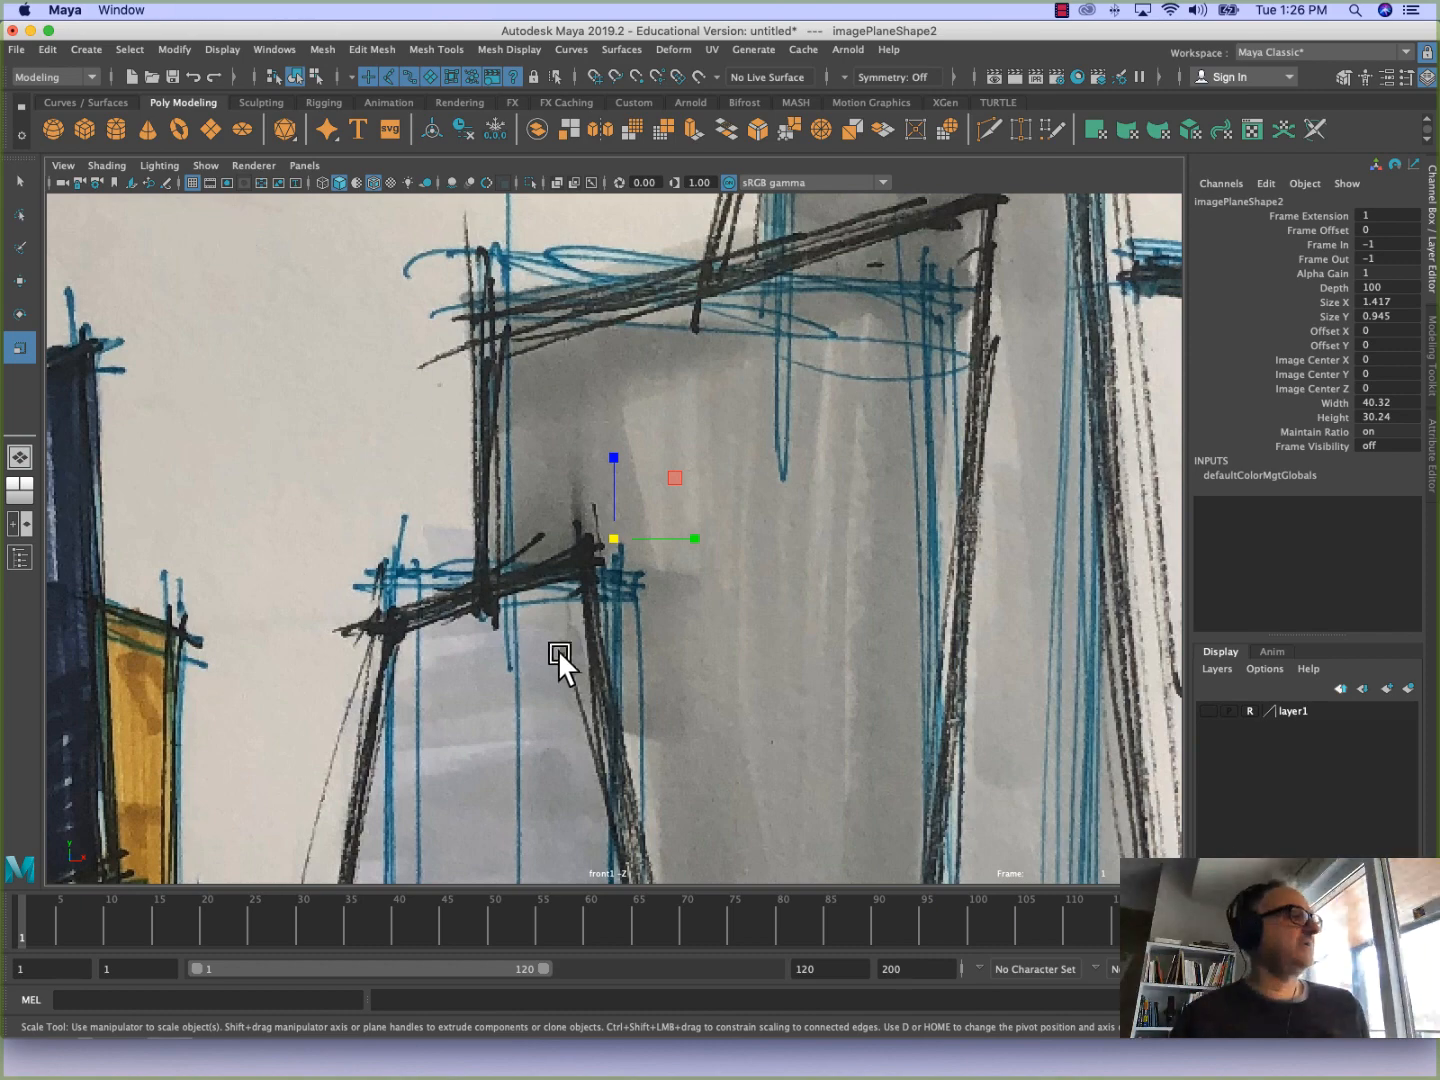
Scale the sketch image plane uniformly to about 0.42 and move it up to about 4.76 in Y
mouse_move(613, 528)
alt+right_down()
mouse_move(220, 485)
mouse_move(118, 208)
alt+right_up()
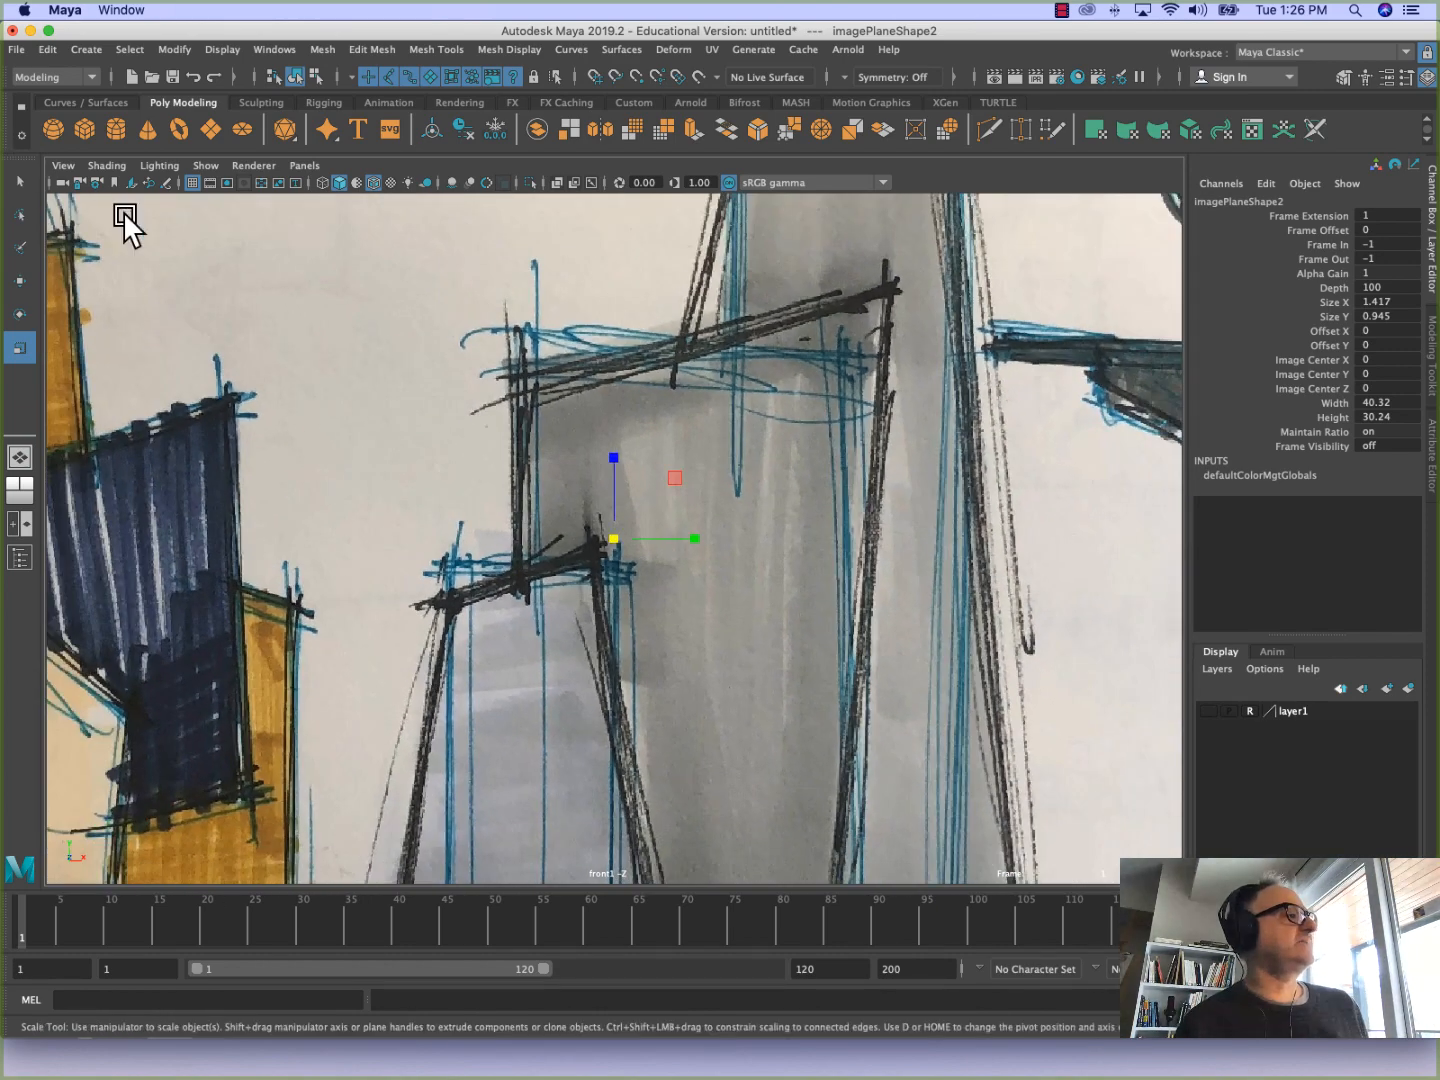
drag(616, 534, 106, 336)
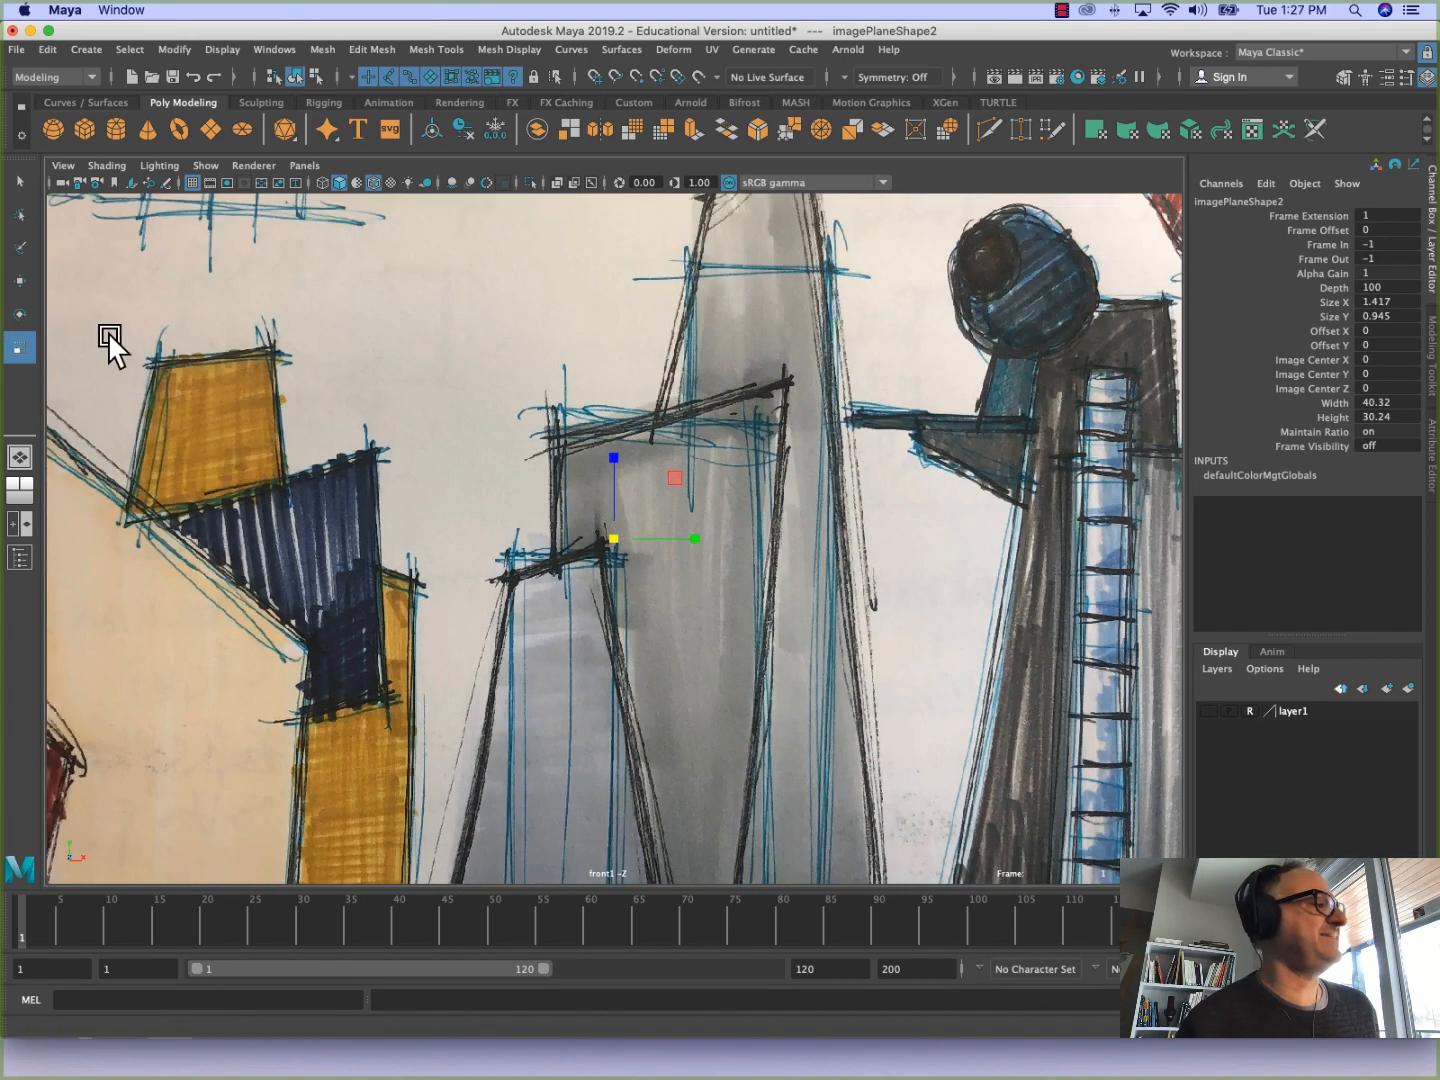
drag(617, 537, 495, 523)
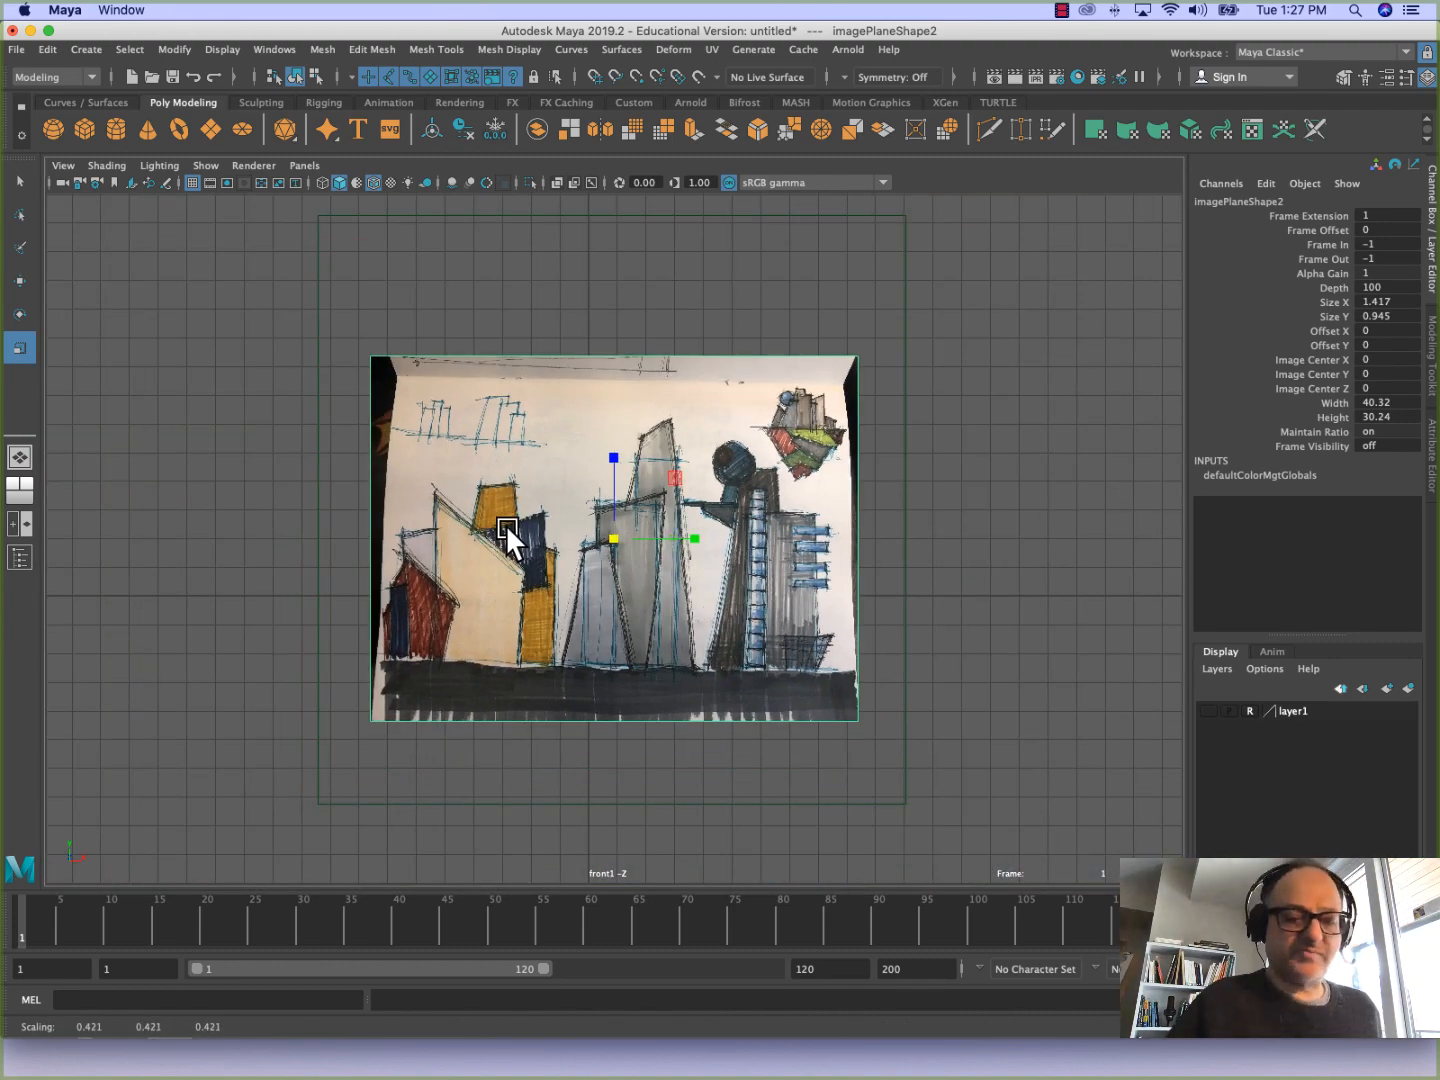
key(w)
drag(610, 502, 572, 465)
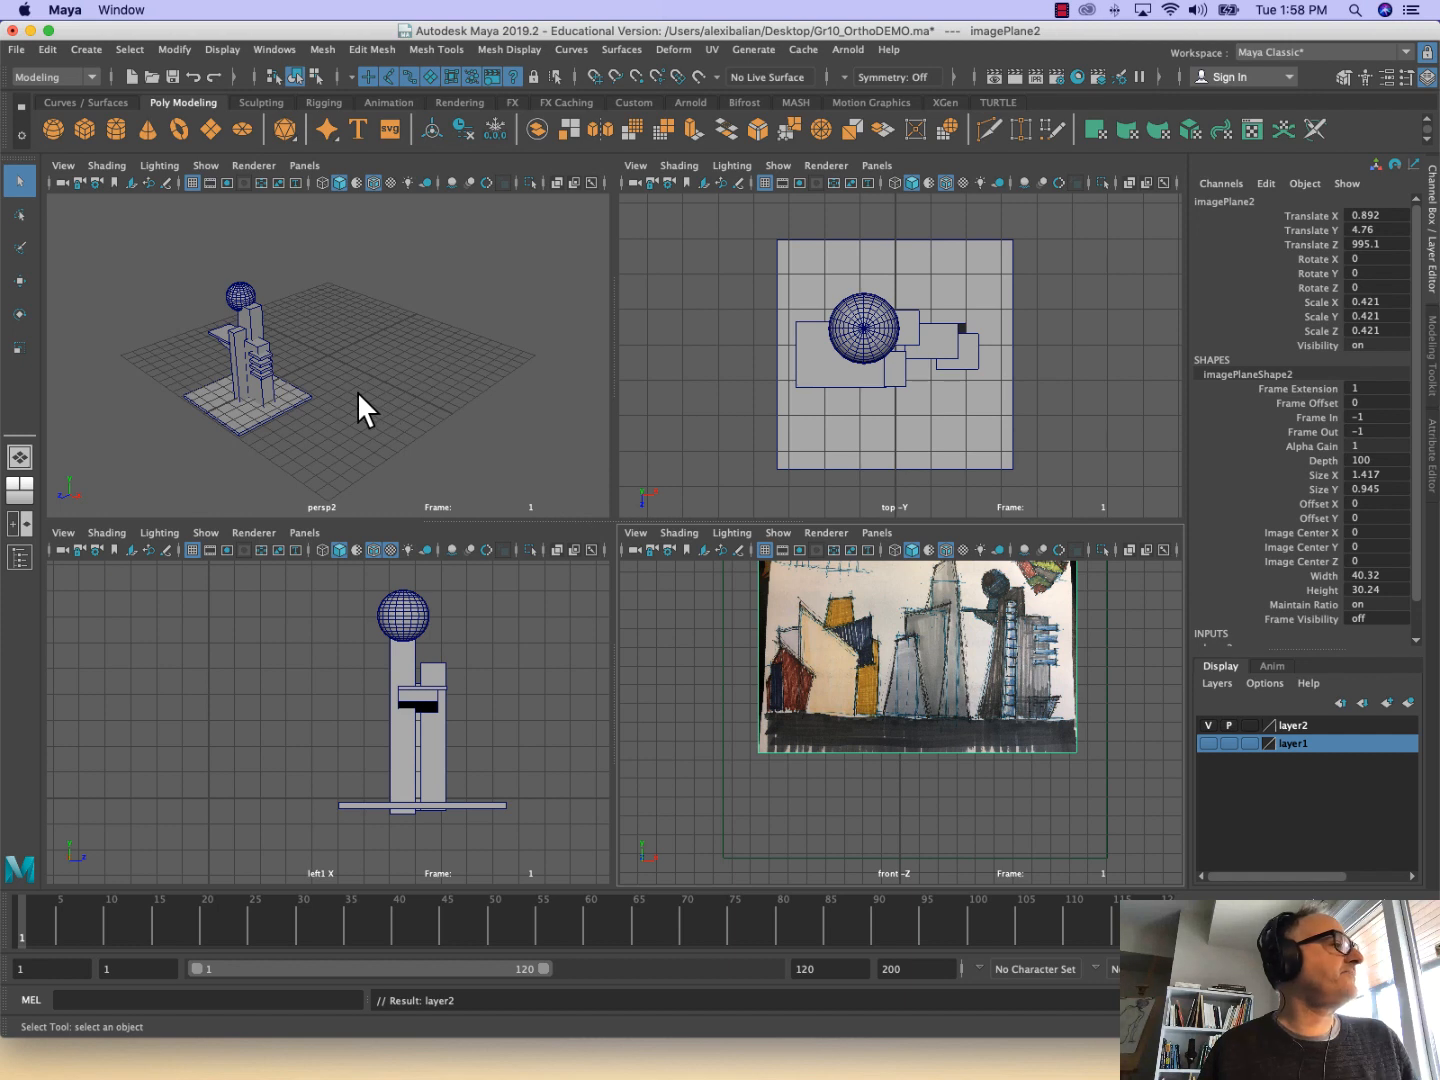
Maximize the front view to fit the whole sketch, and switch the workspace to the Four Panes layout
click(985, 694)
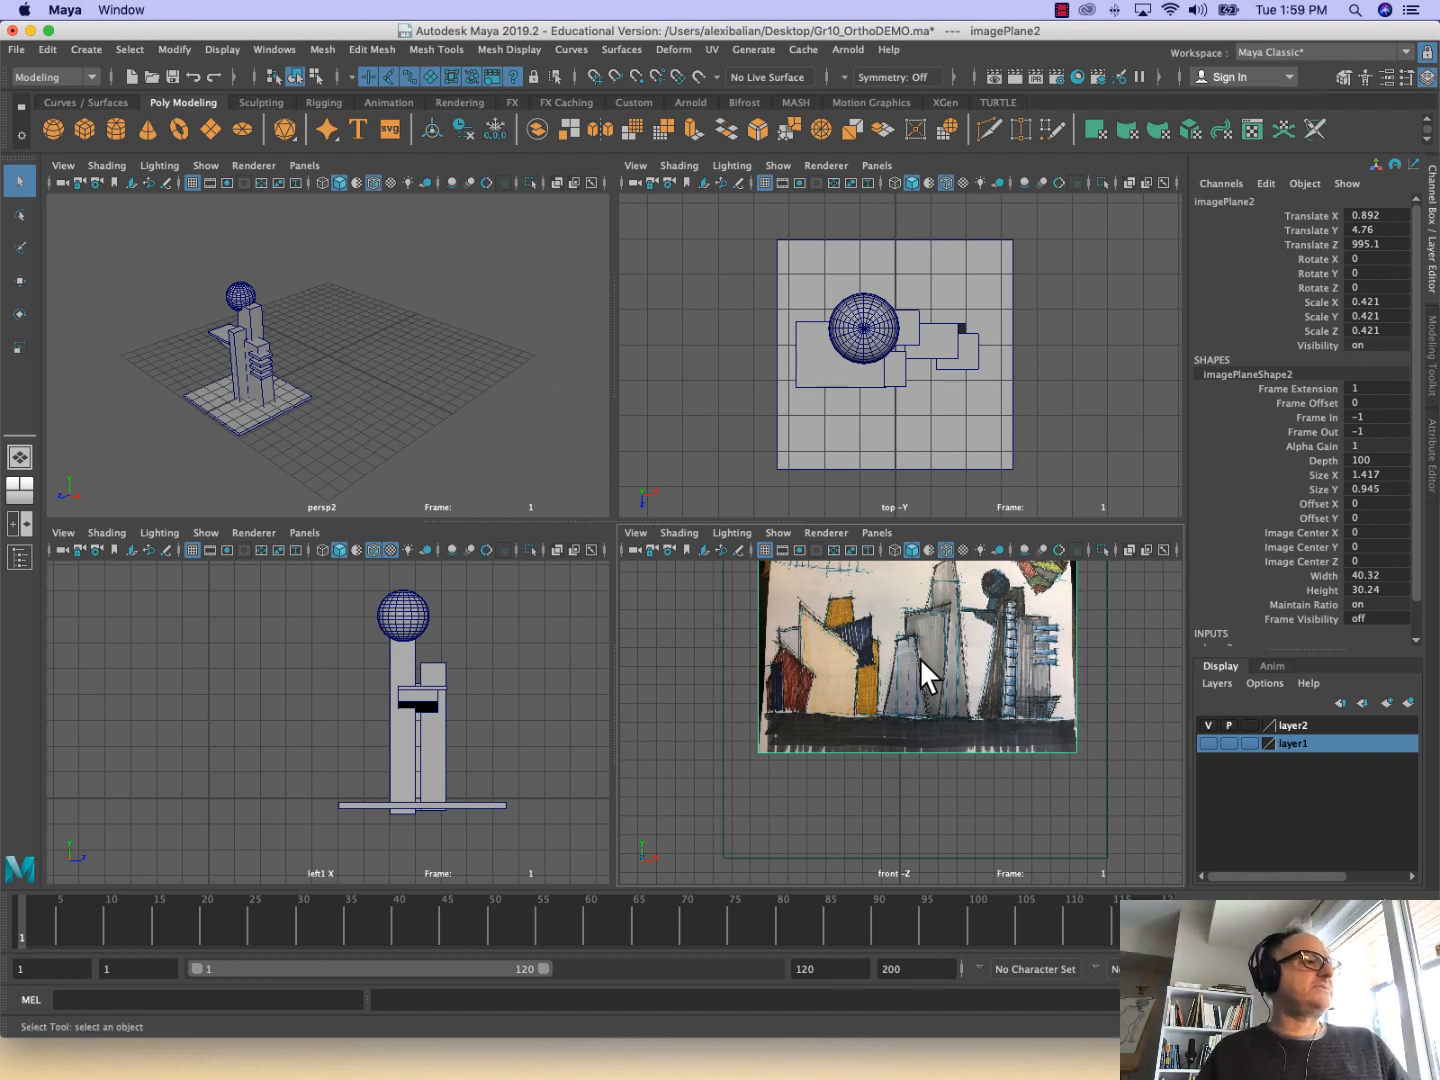
key(space)
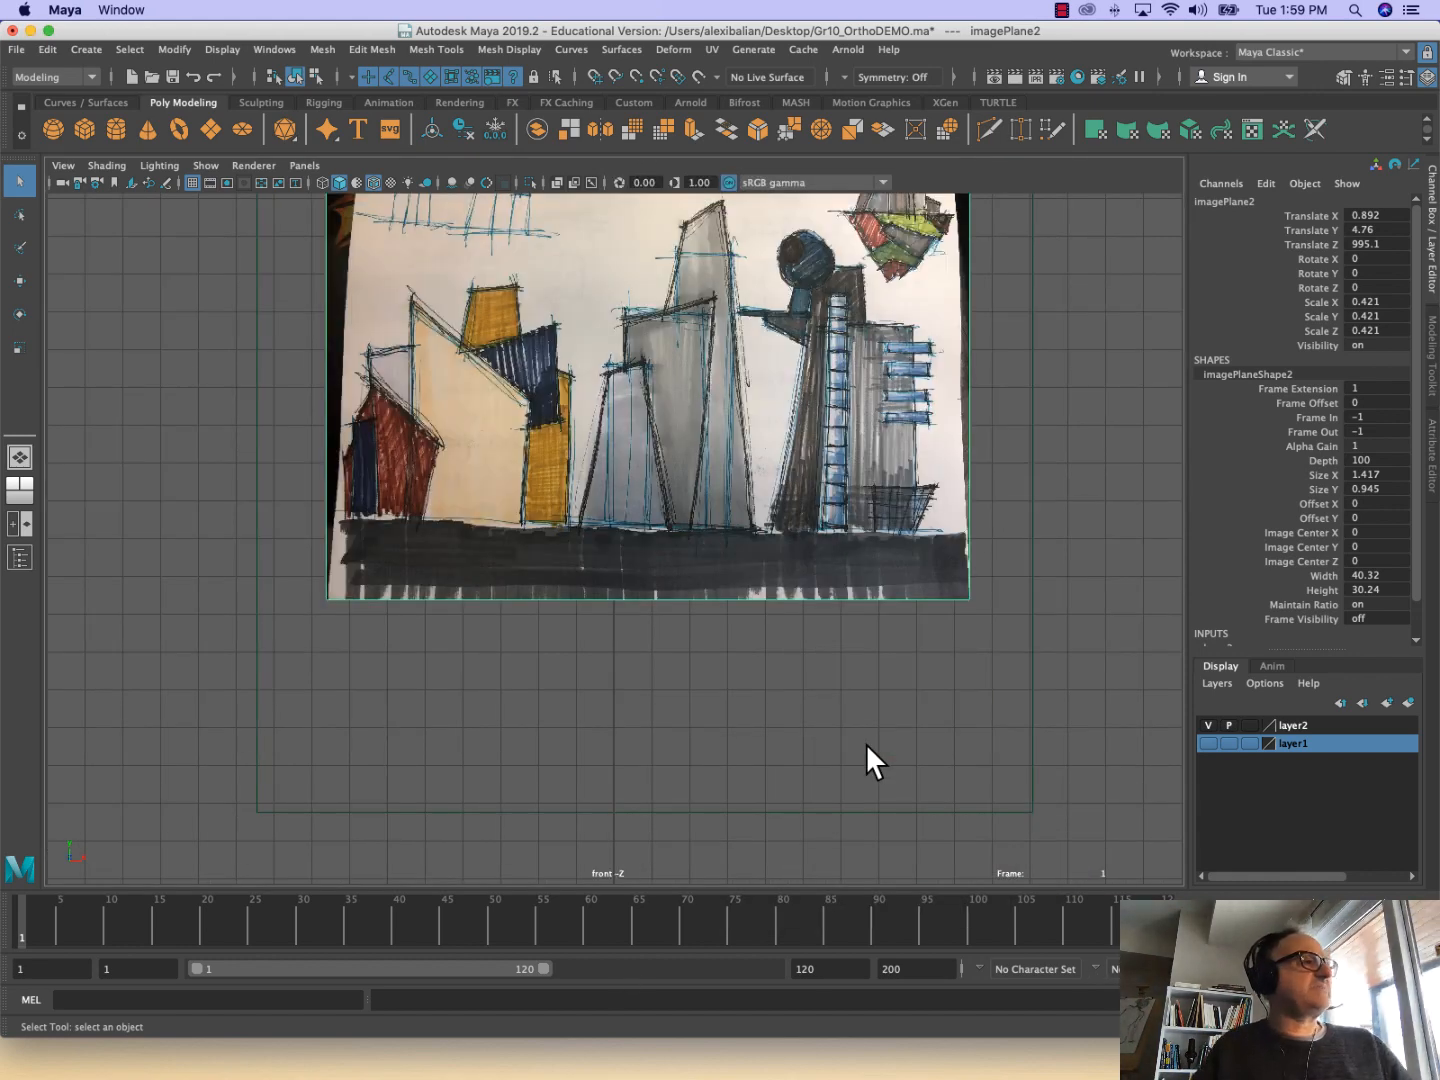
alt+middle_drag(801, 471, 812, 640)
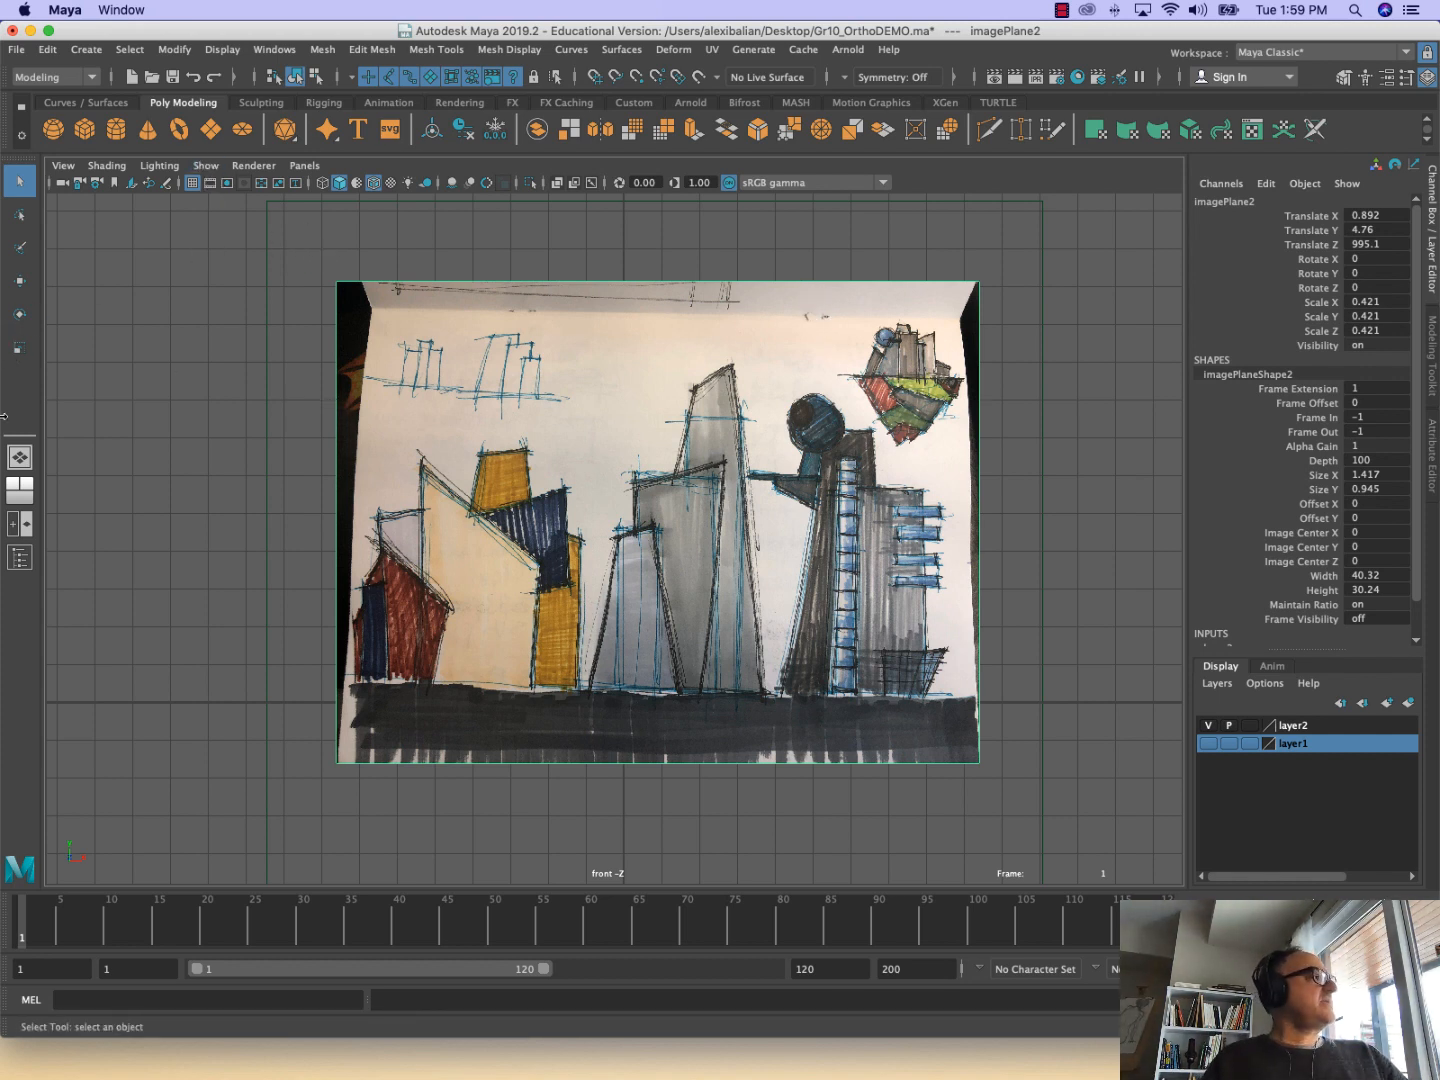
right_click(19, 455)
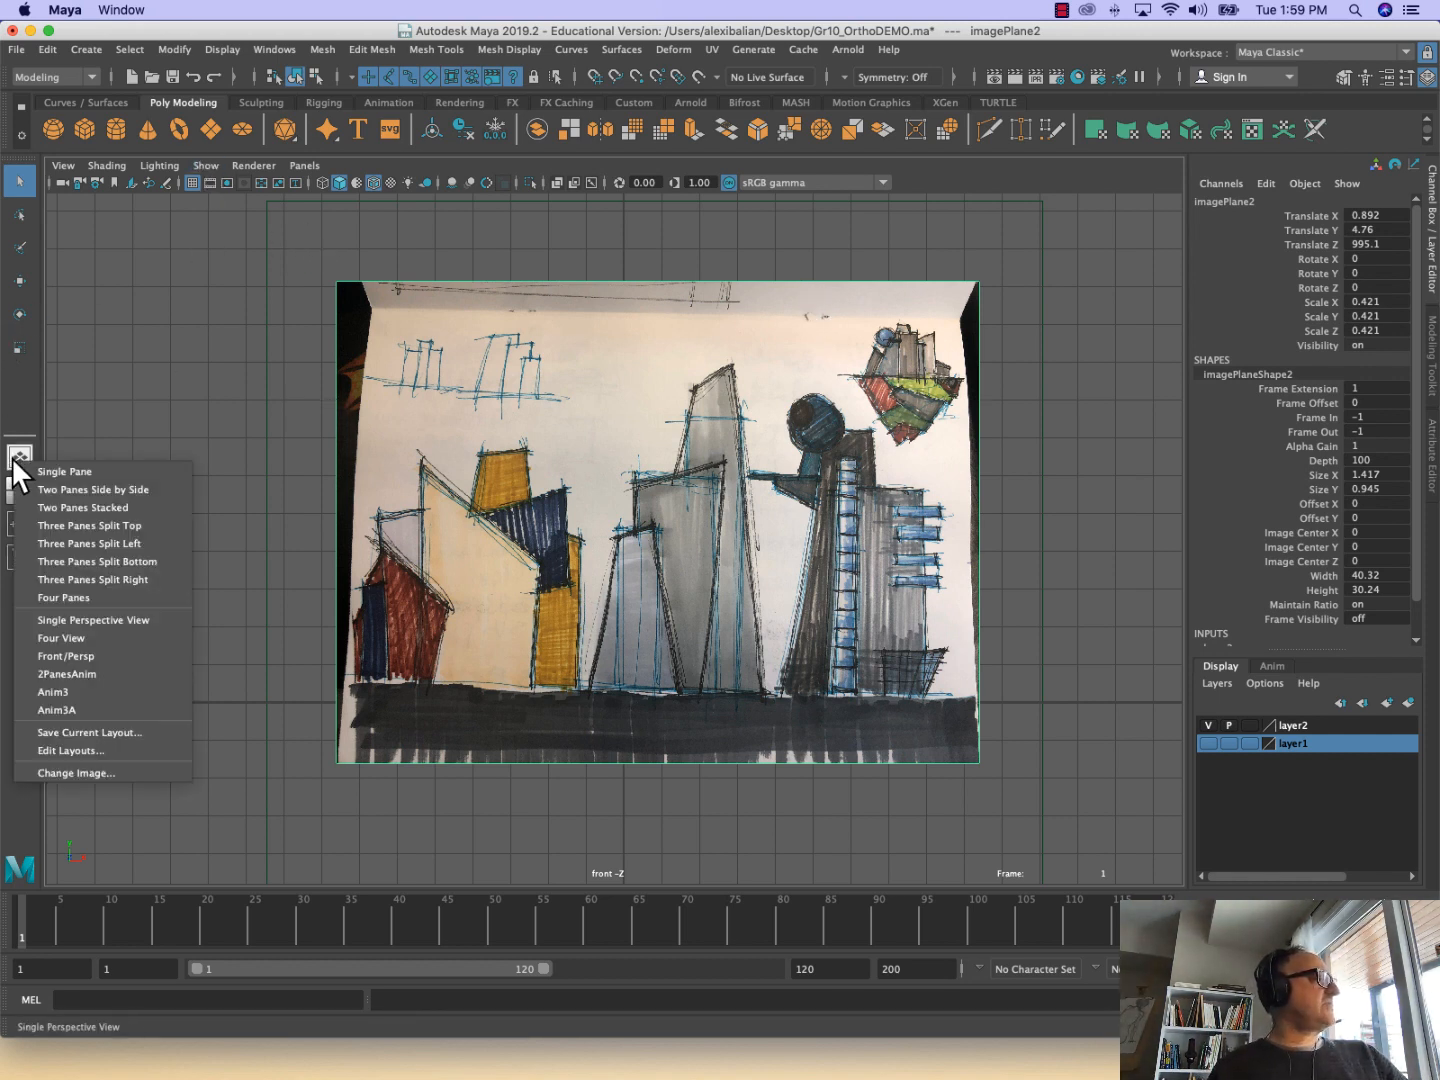
click(56, 597)
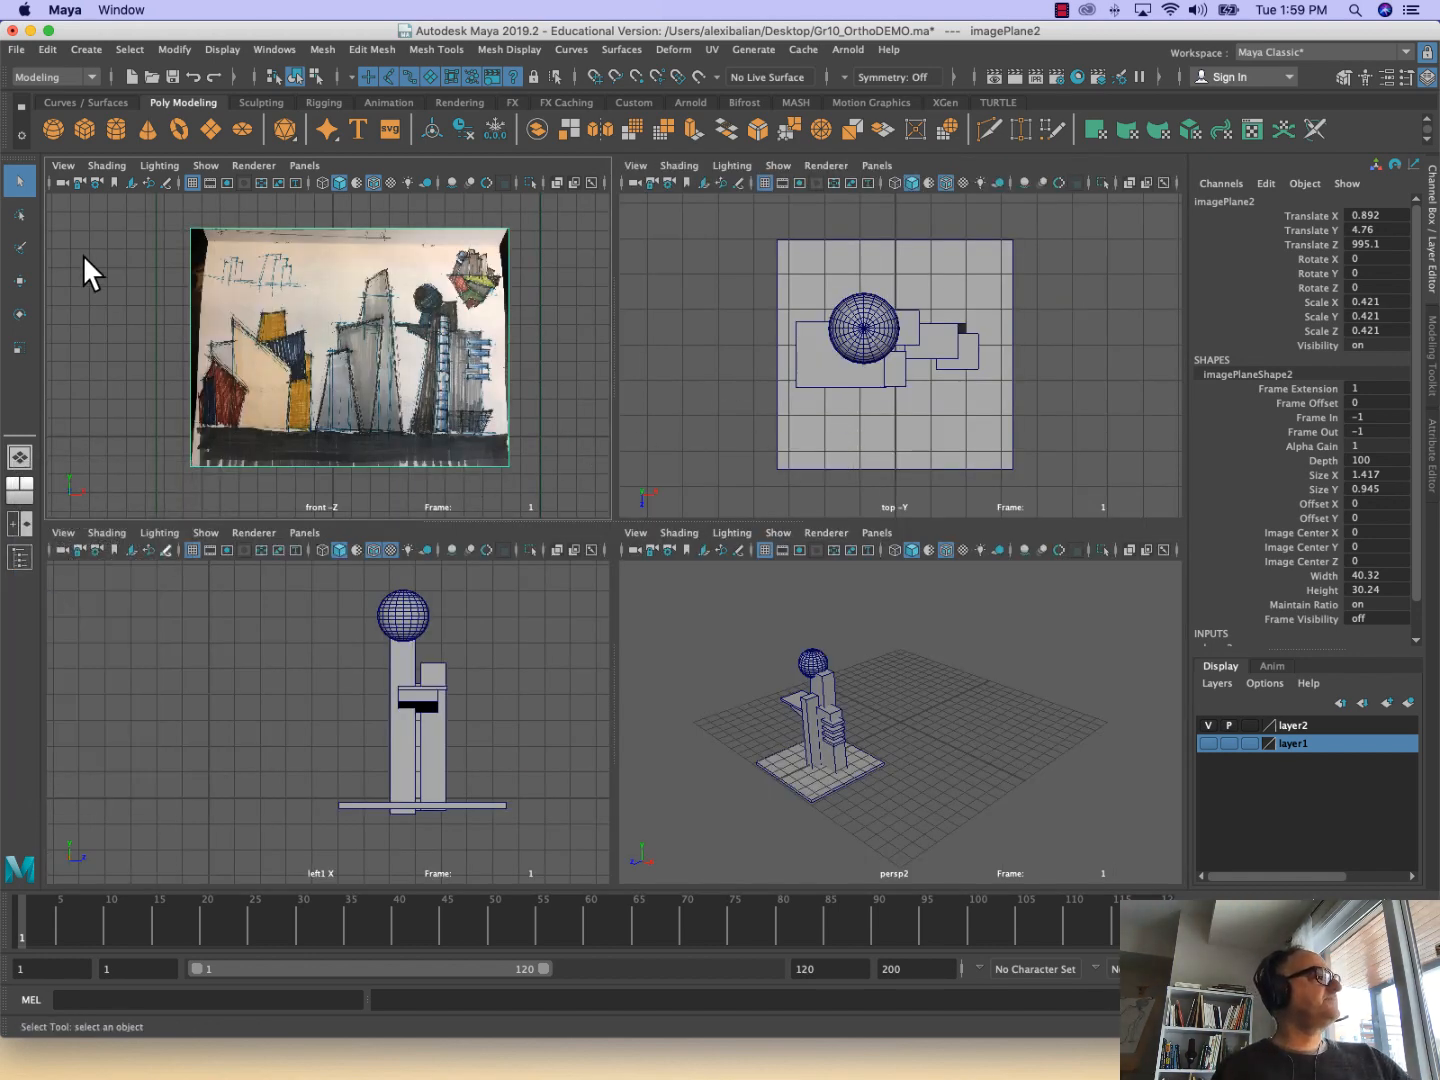
click(1022, 643)
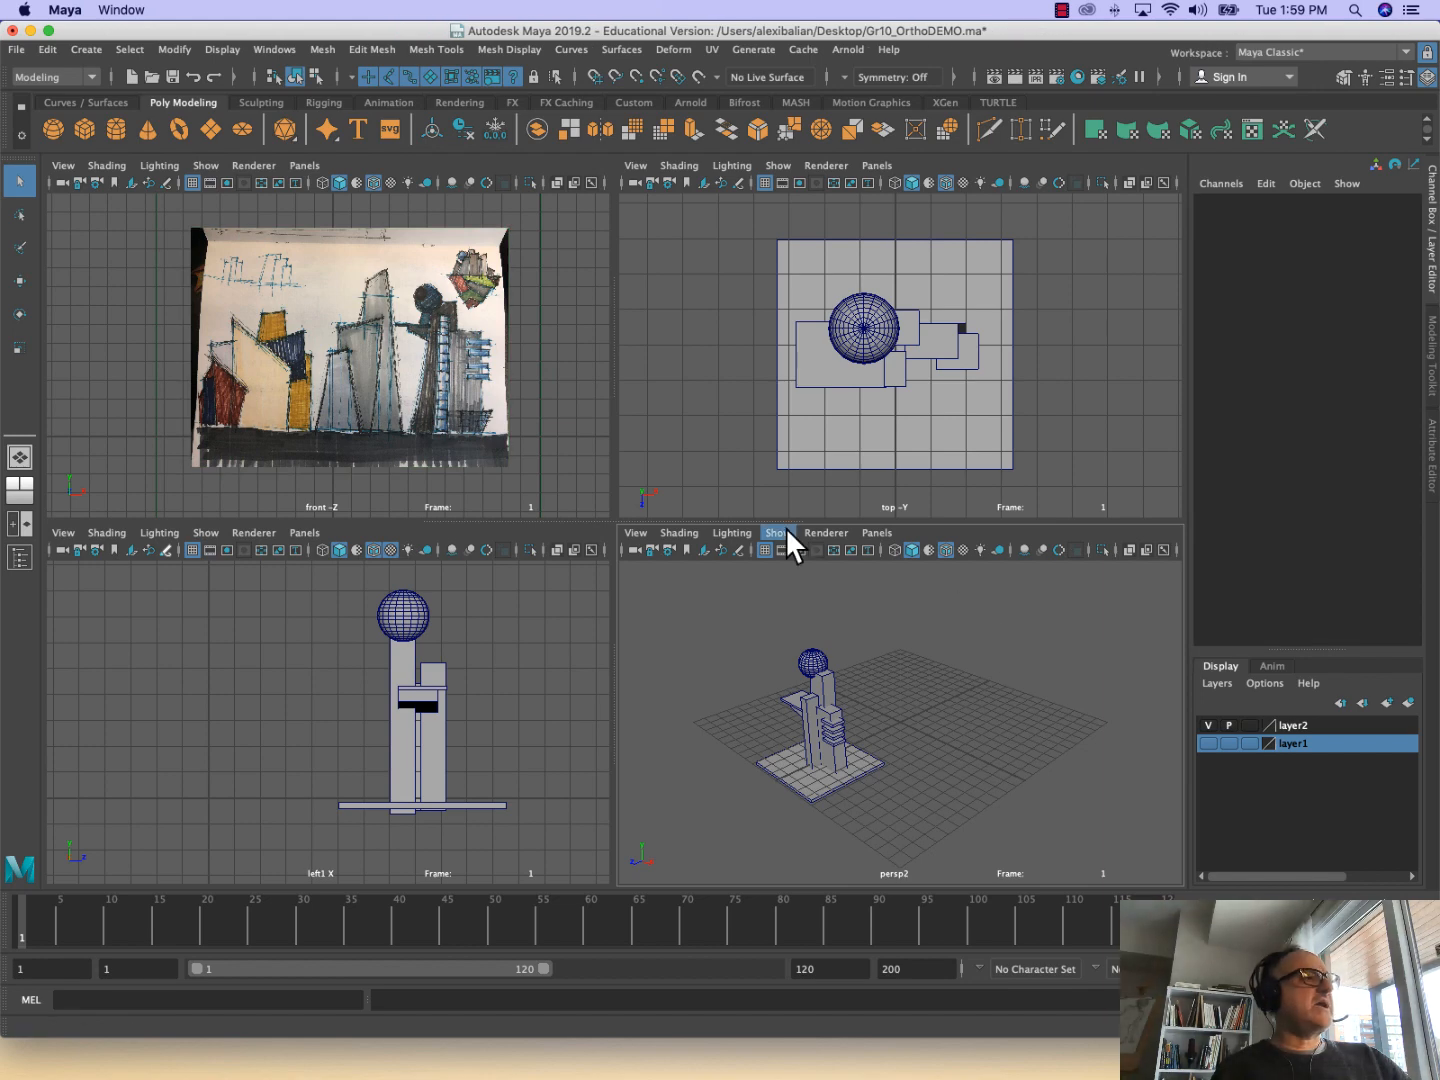
click(778, 533)
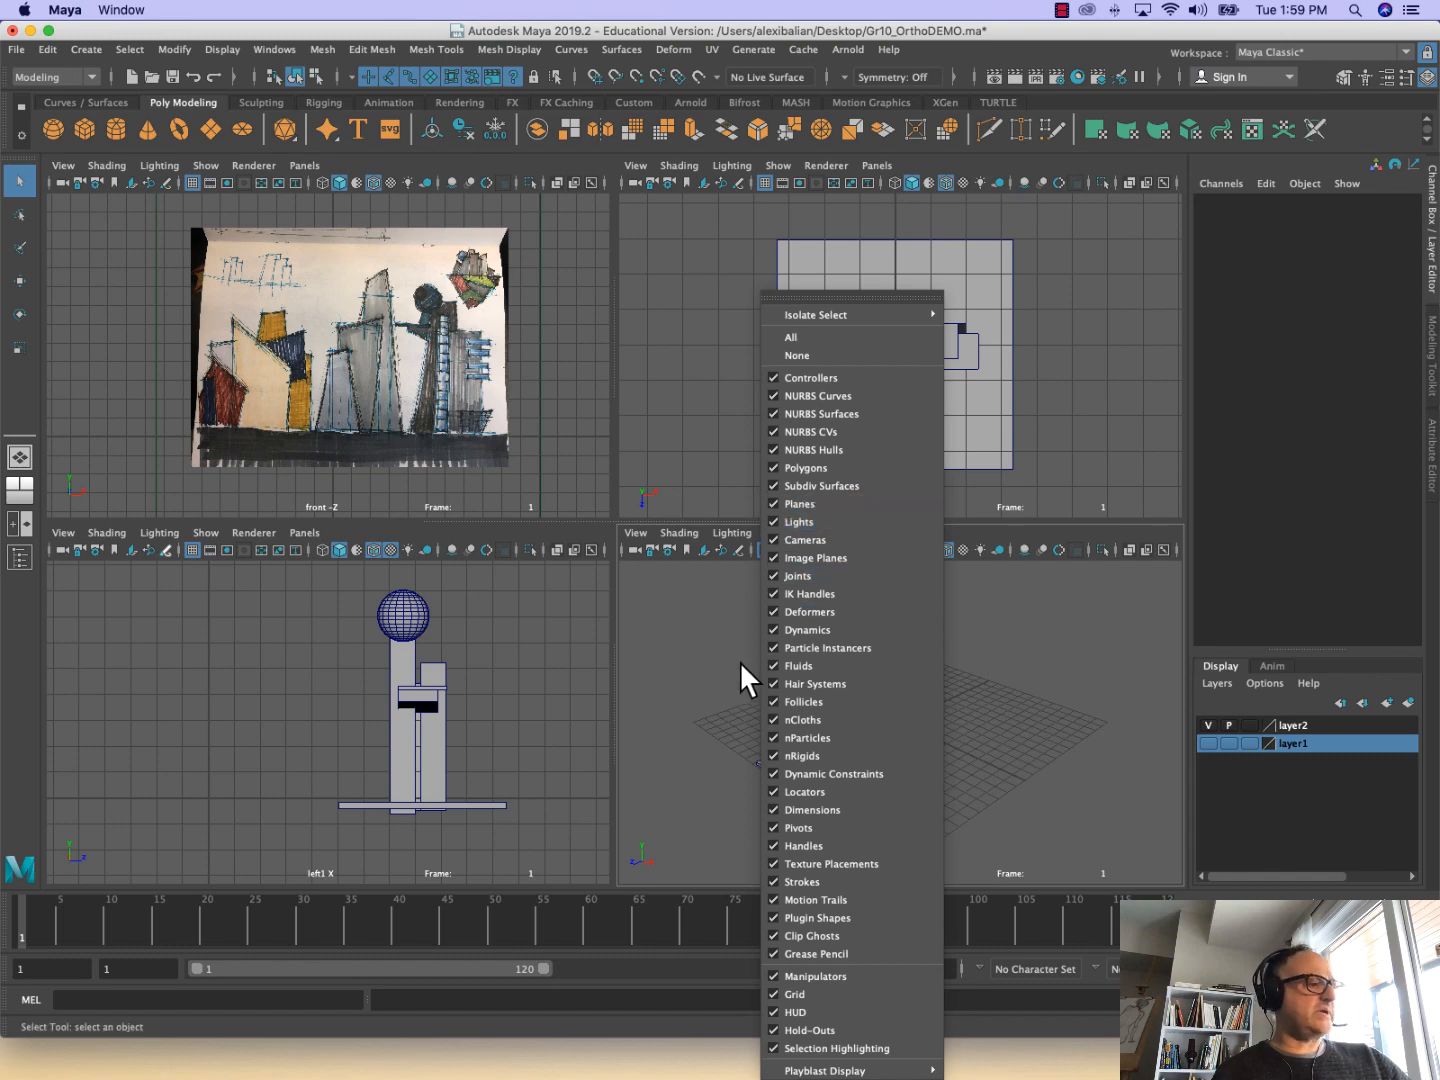
click(706, 658)
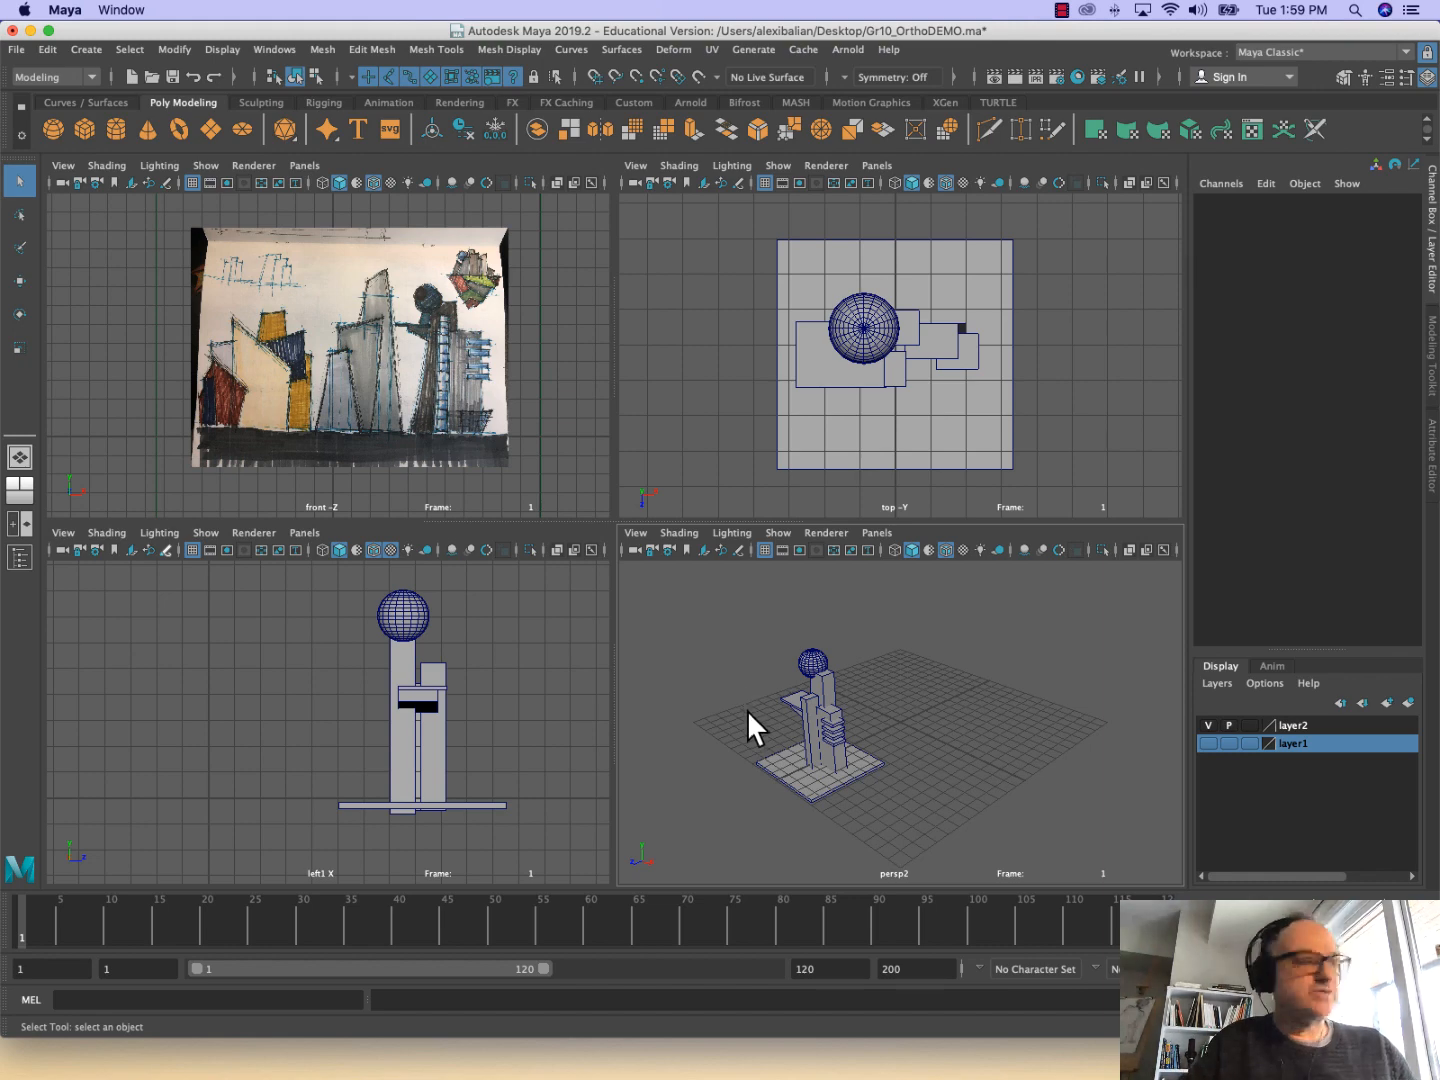
Maximize the perspective view with the tower model shown large and from its front side
alt+drag(748, 723, 748, 700)
key(space)
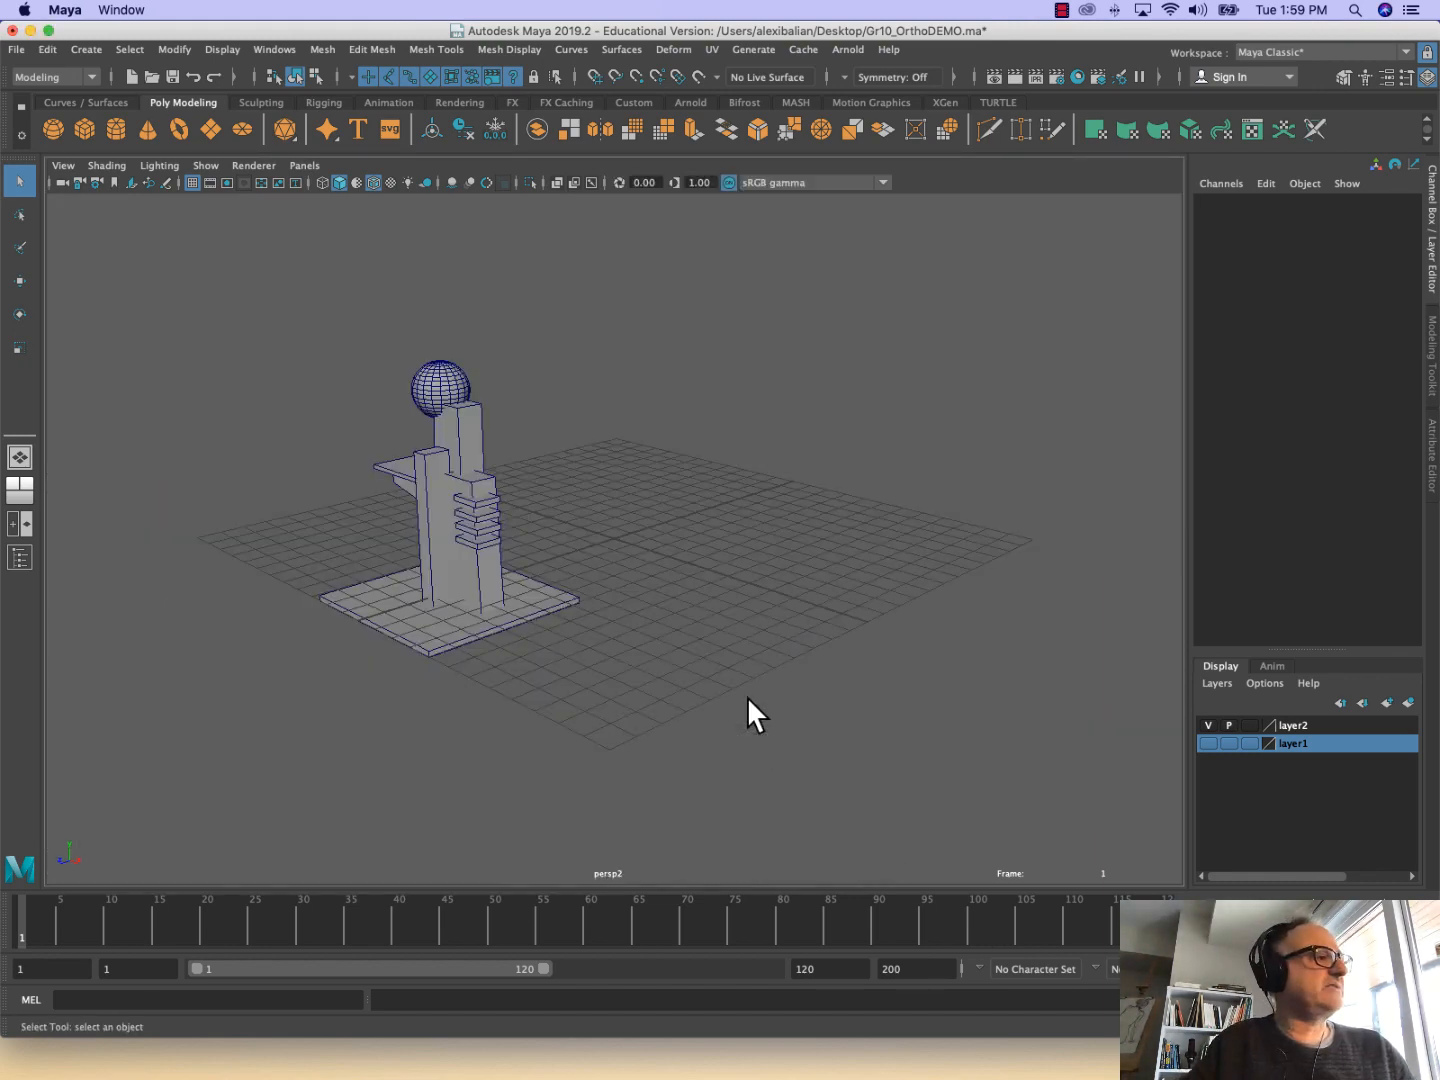
scroll(511, 526, up, 5)
alt+middle_drag(476, 540, 562, 559)
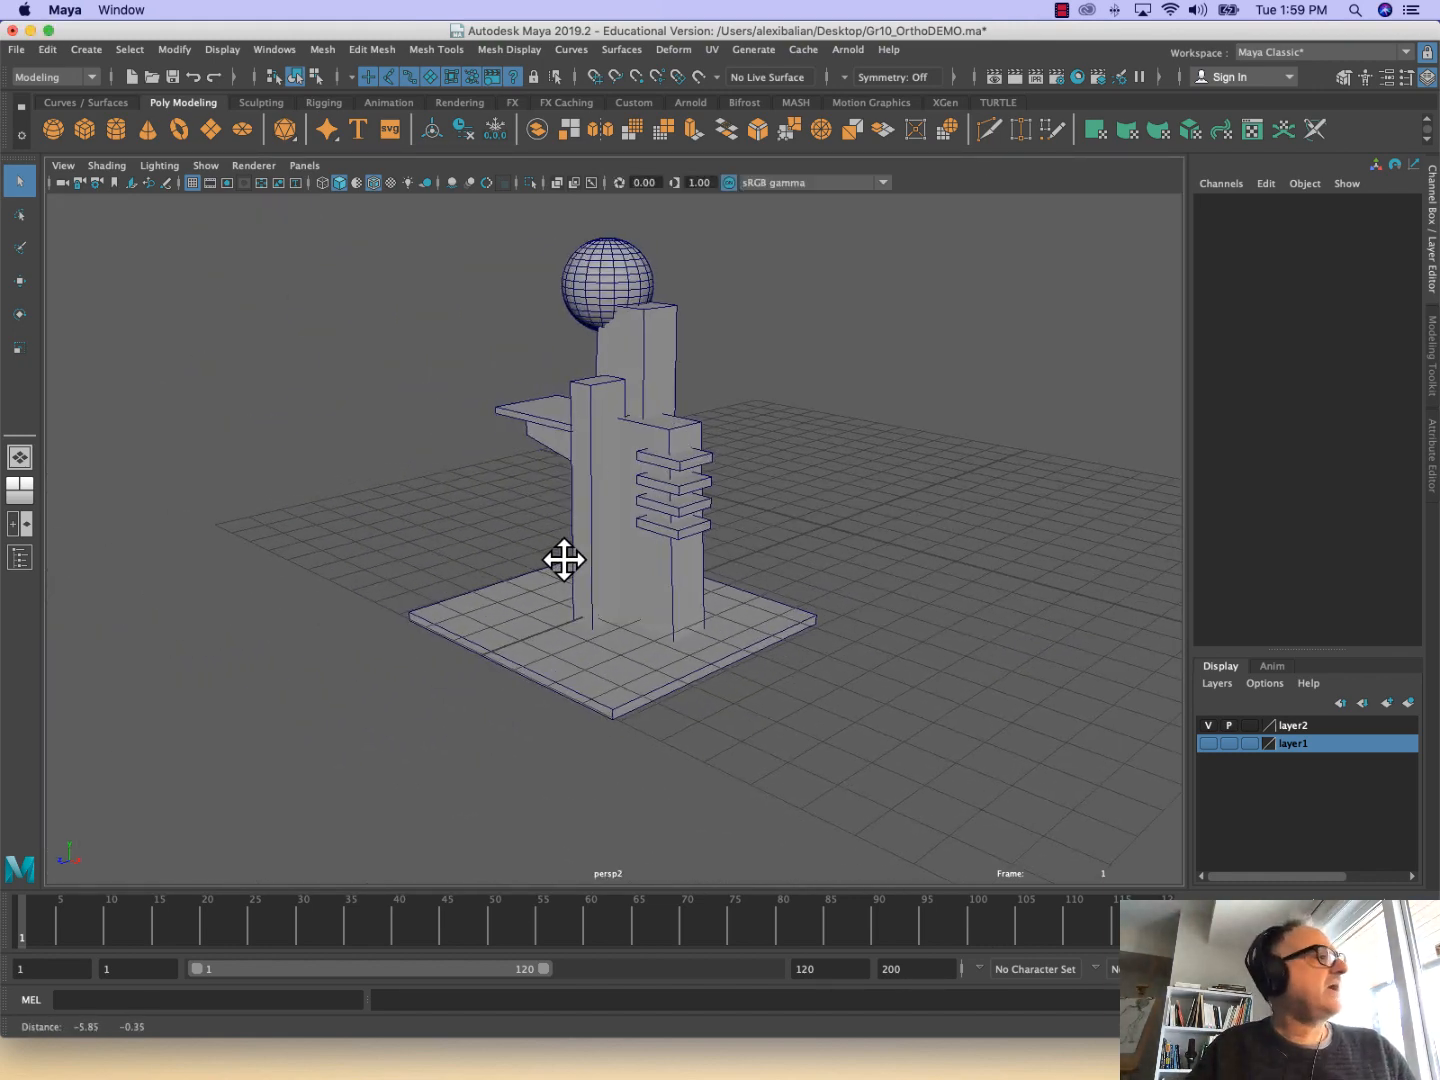
alt+drag(562, 559, 653, 558)
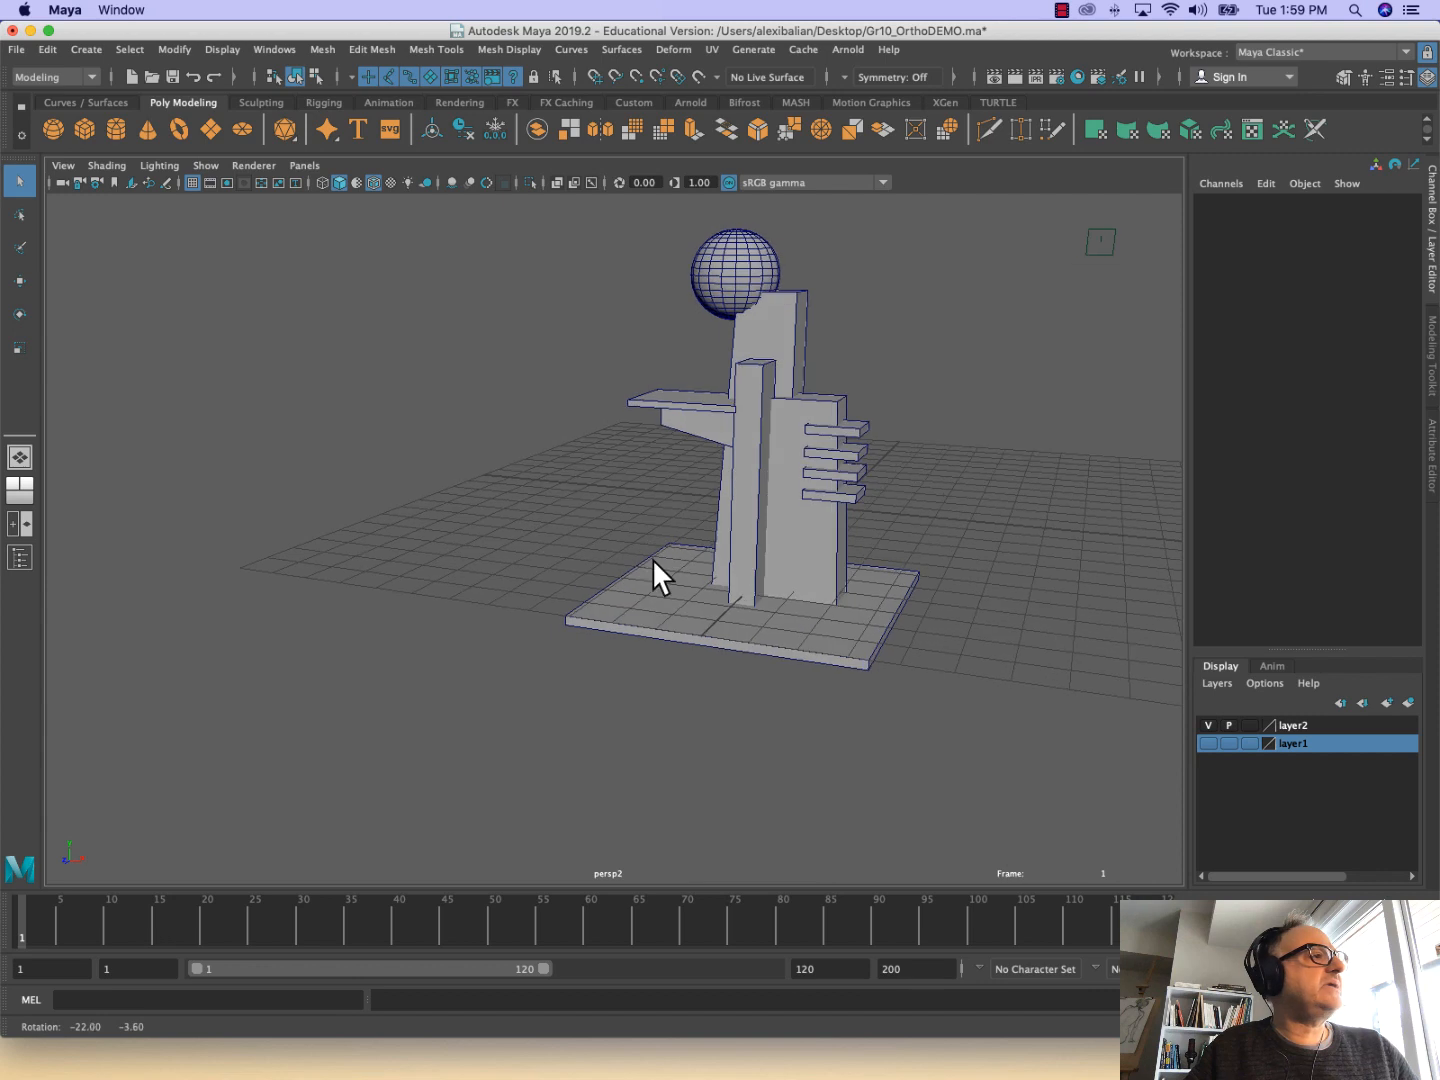
Assign a new Lambert material to the tall block beneath the sphere and color it dark red
click(779, 340)
right_click(778, 339)
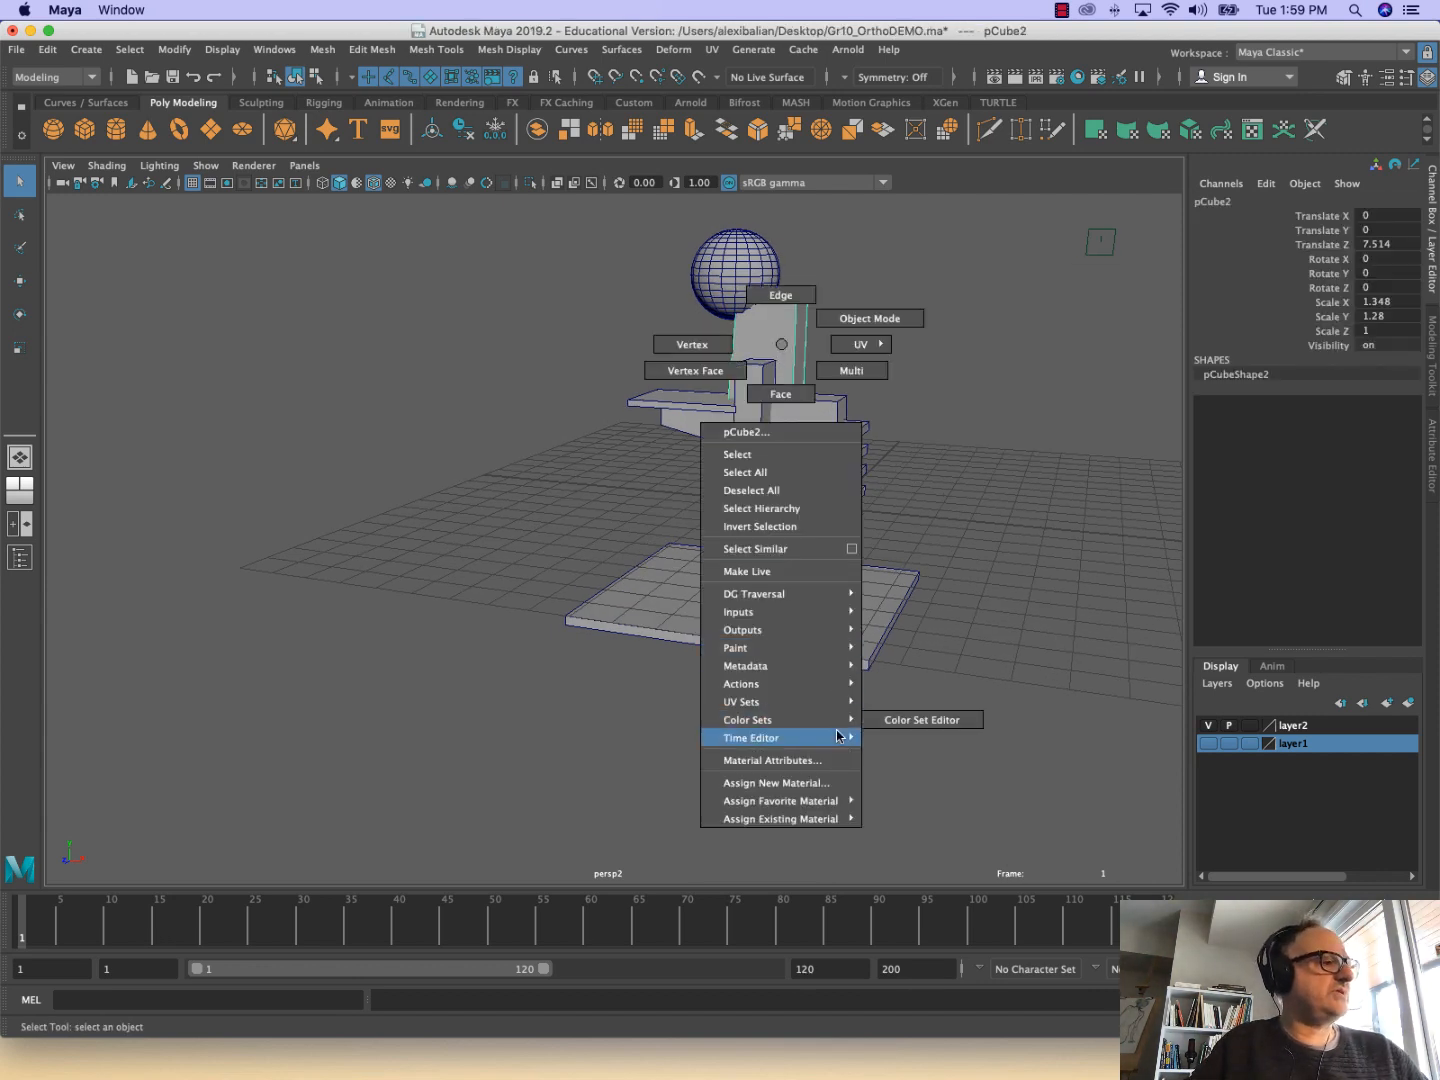
click(832, 786)
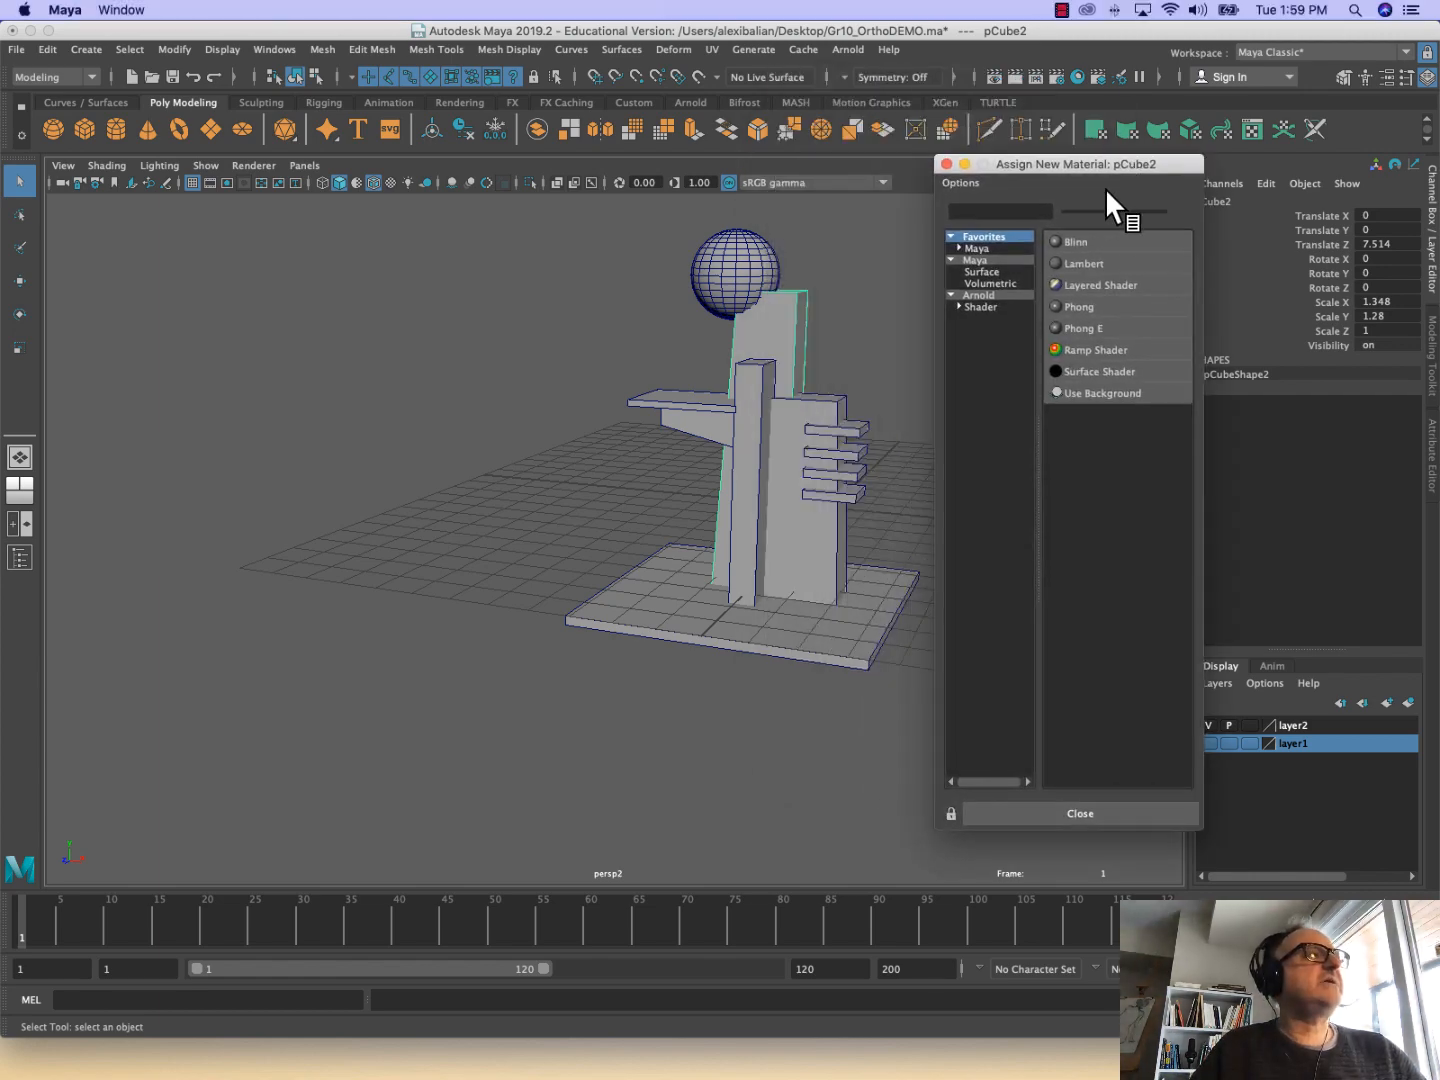
click(1084, 265)
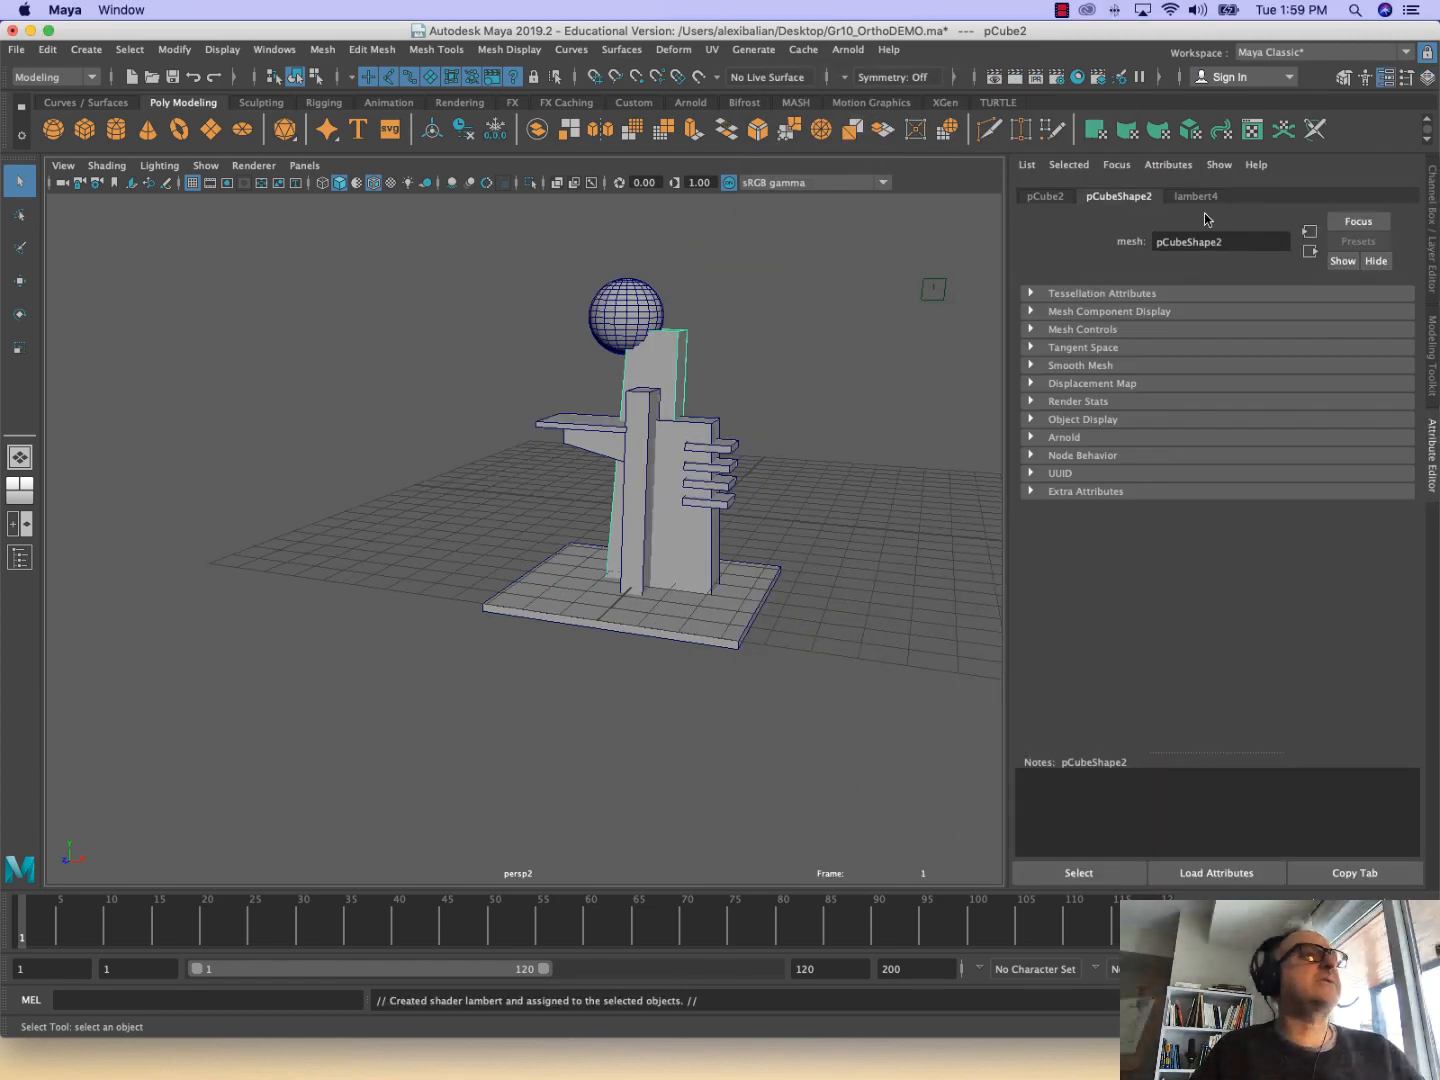
click(1193, 196)
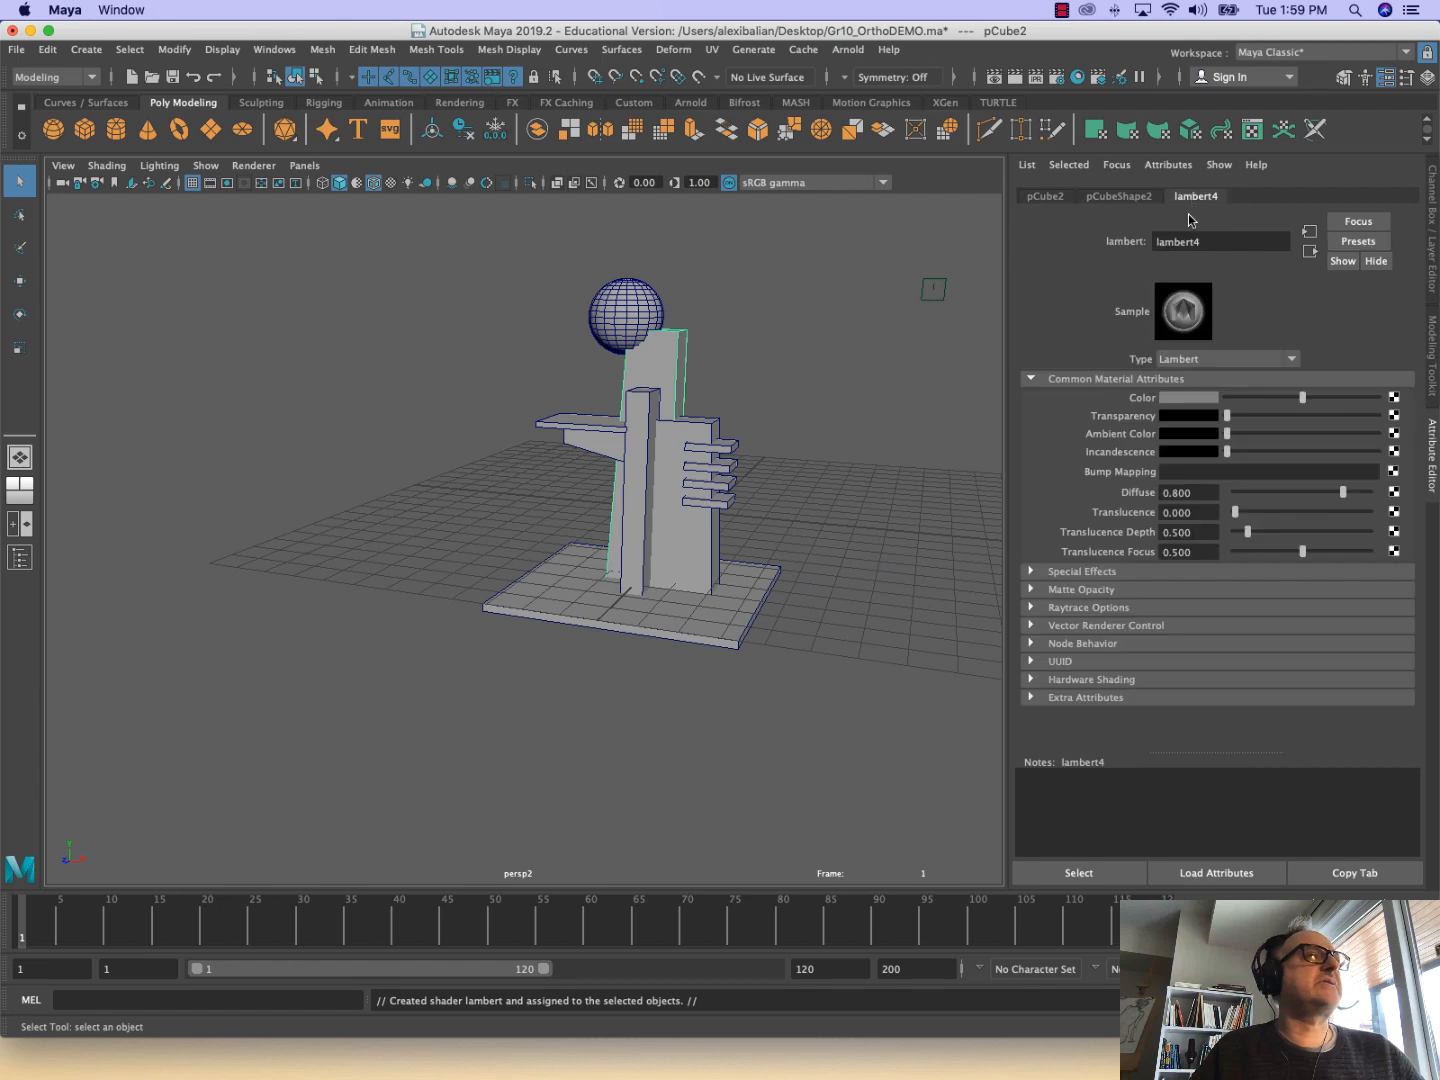
click(1199, 397)
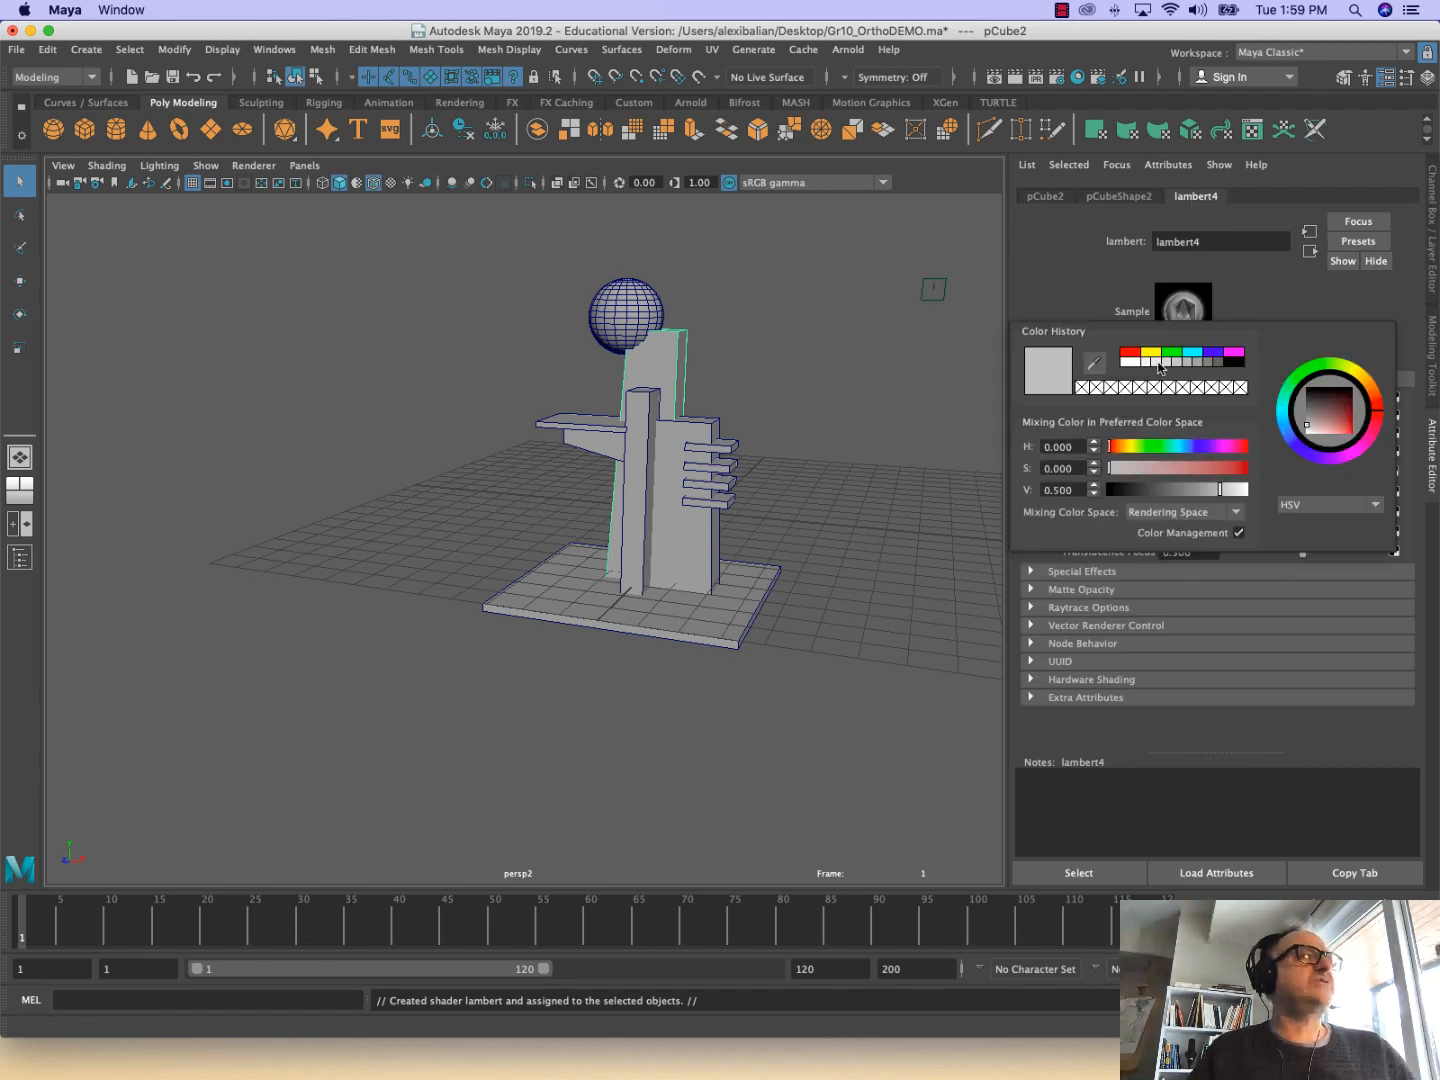
click(1344, 411)
Assign a new Lambert material to the sphere and color it a lighter red than the tall block, with a color value of 0.425
click(601, 314)
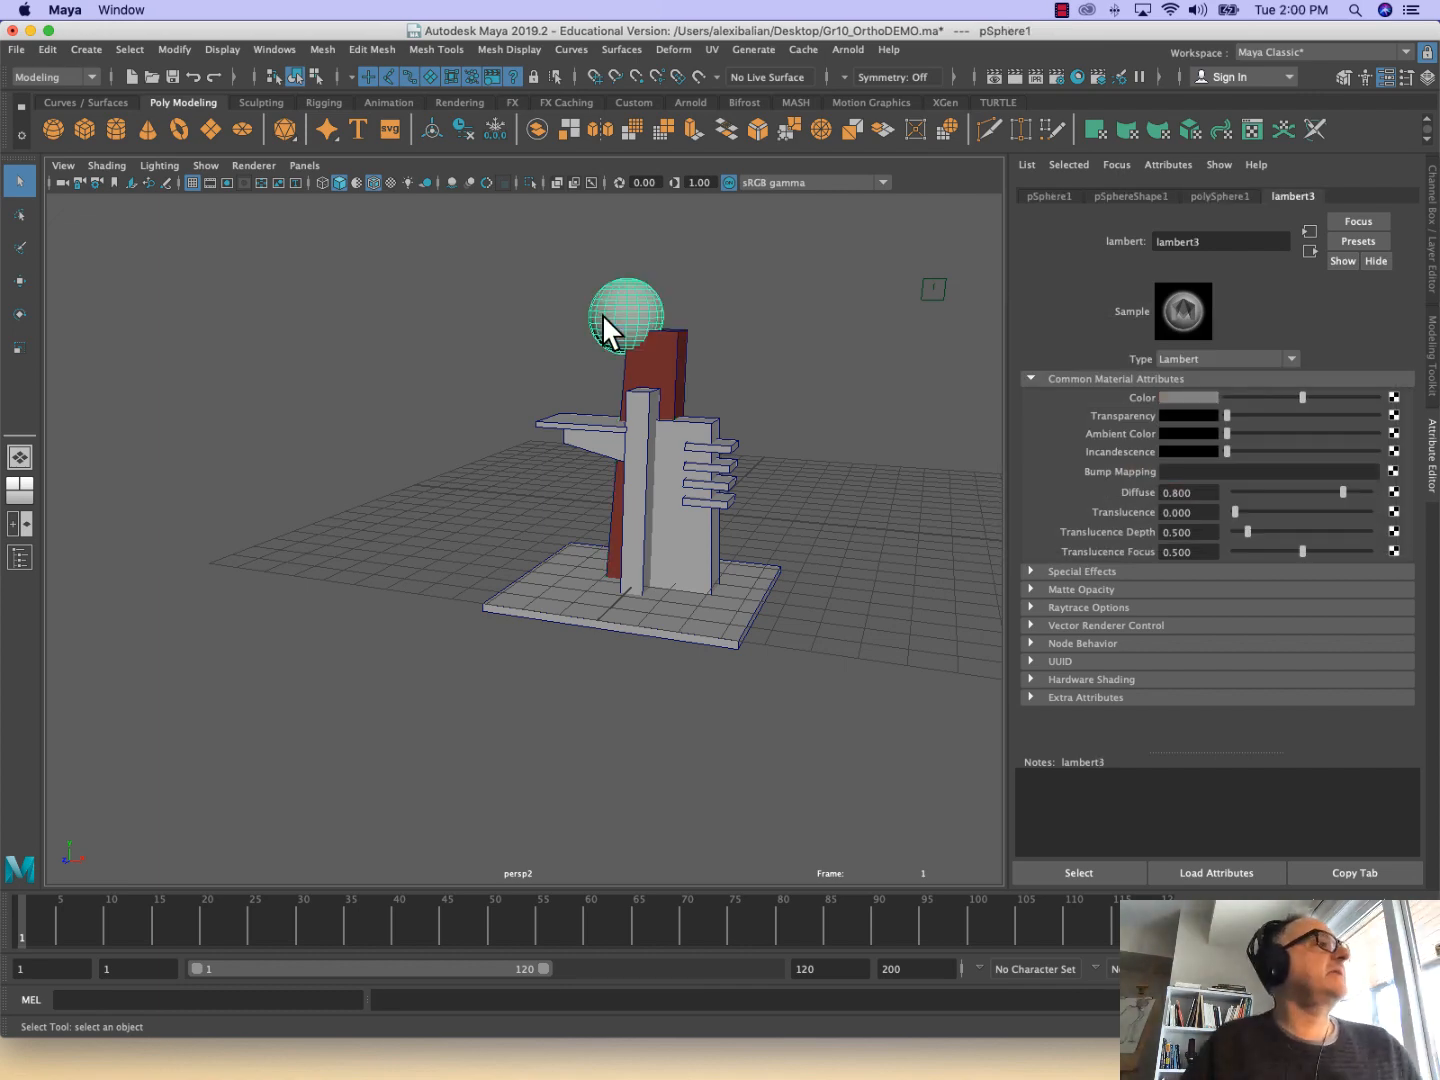
right_drag(648, 300, 670, 735)
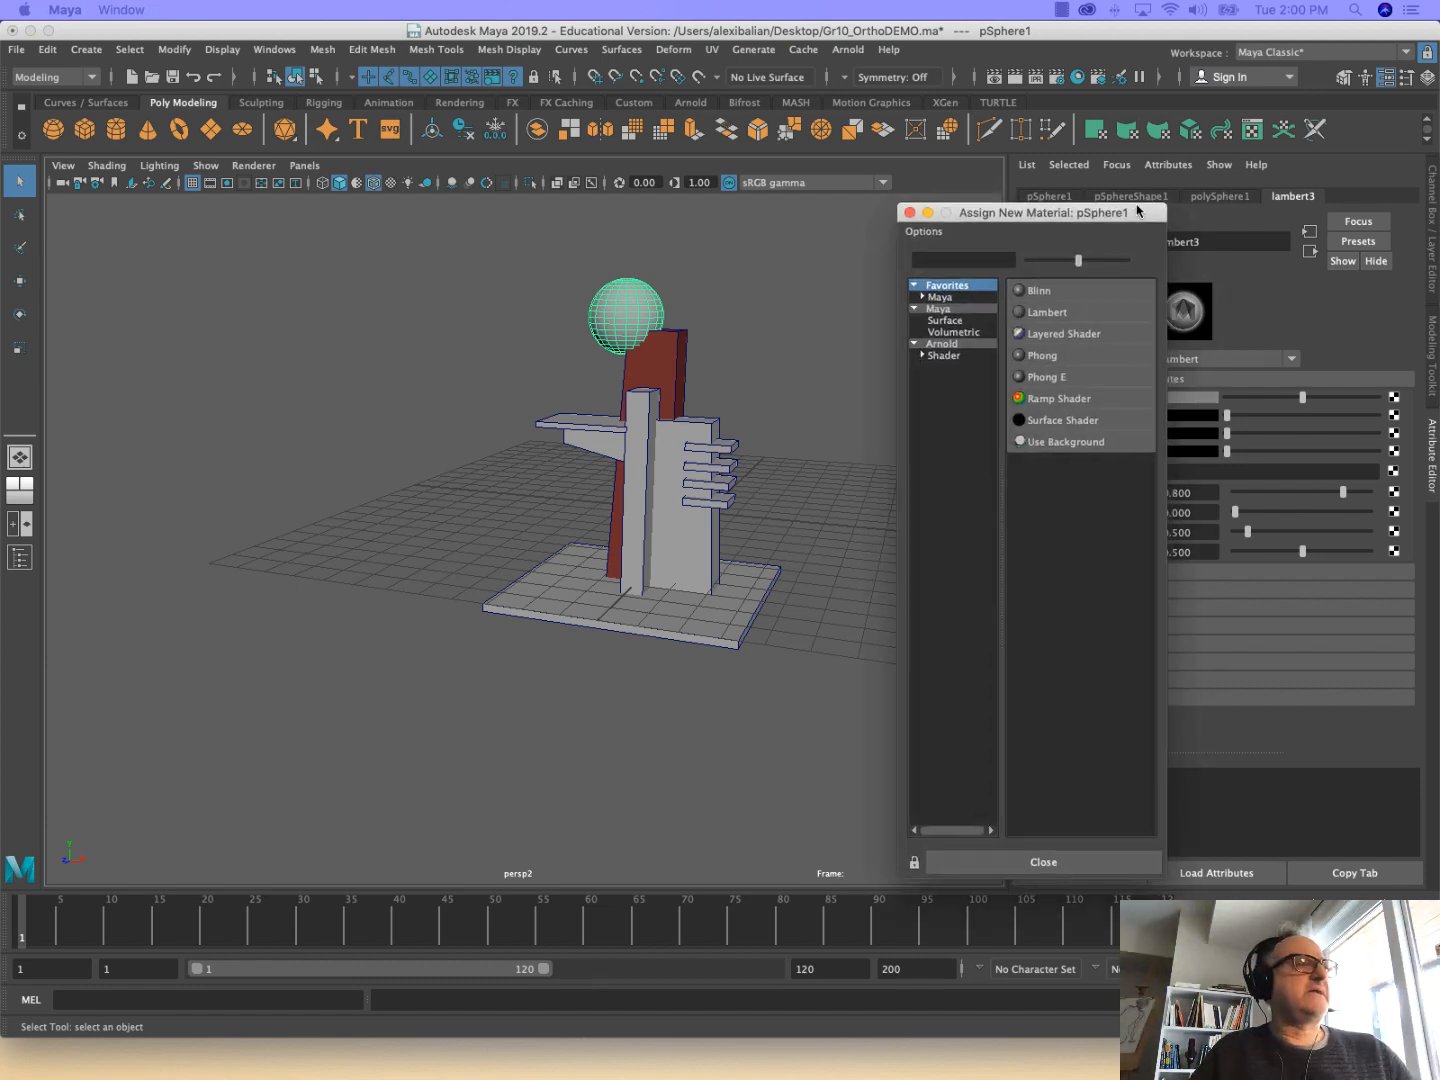
click(1047, 309)
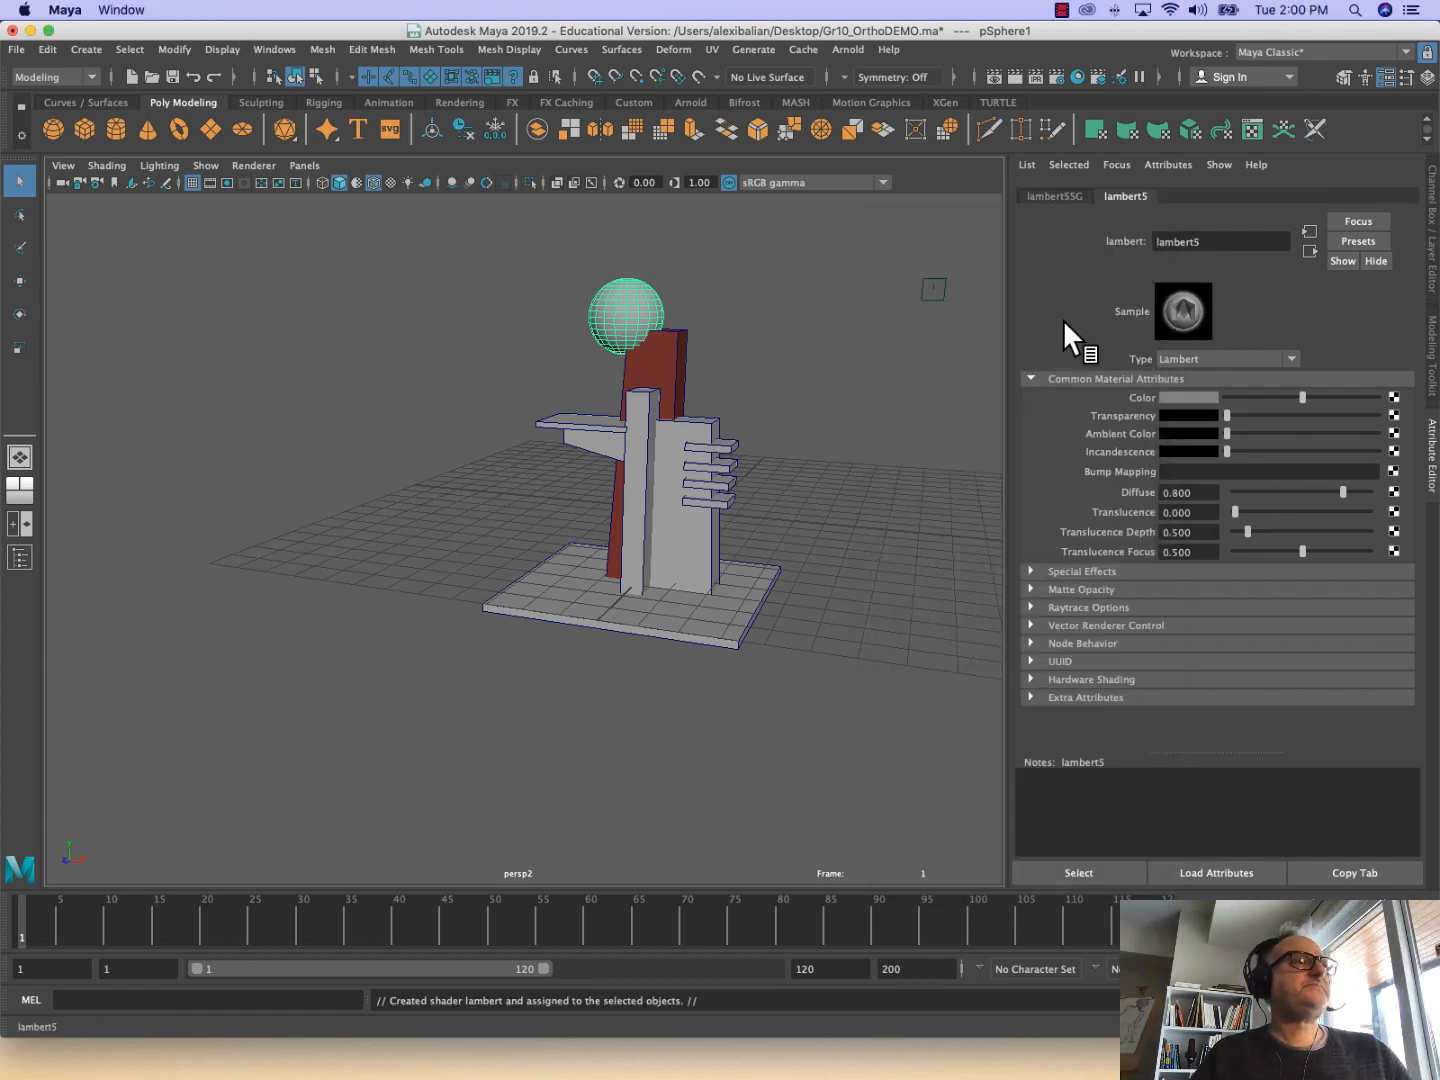
click(1199, 396)
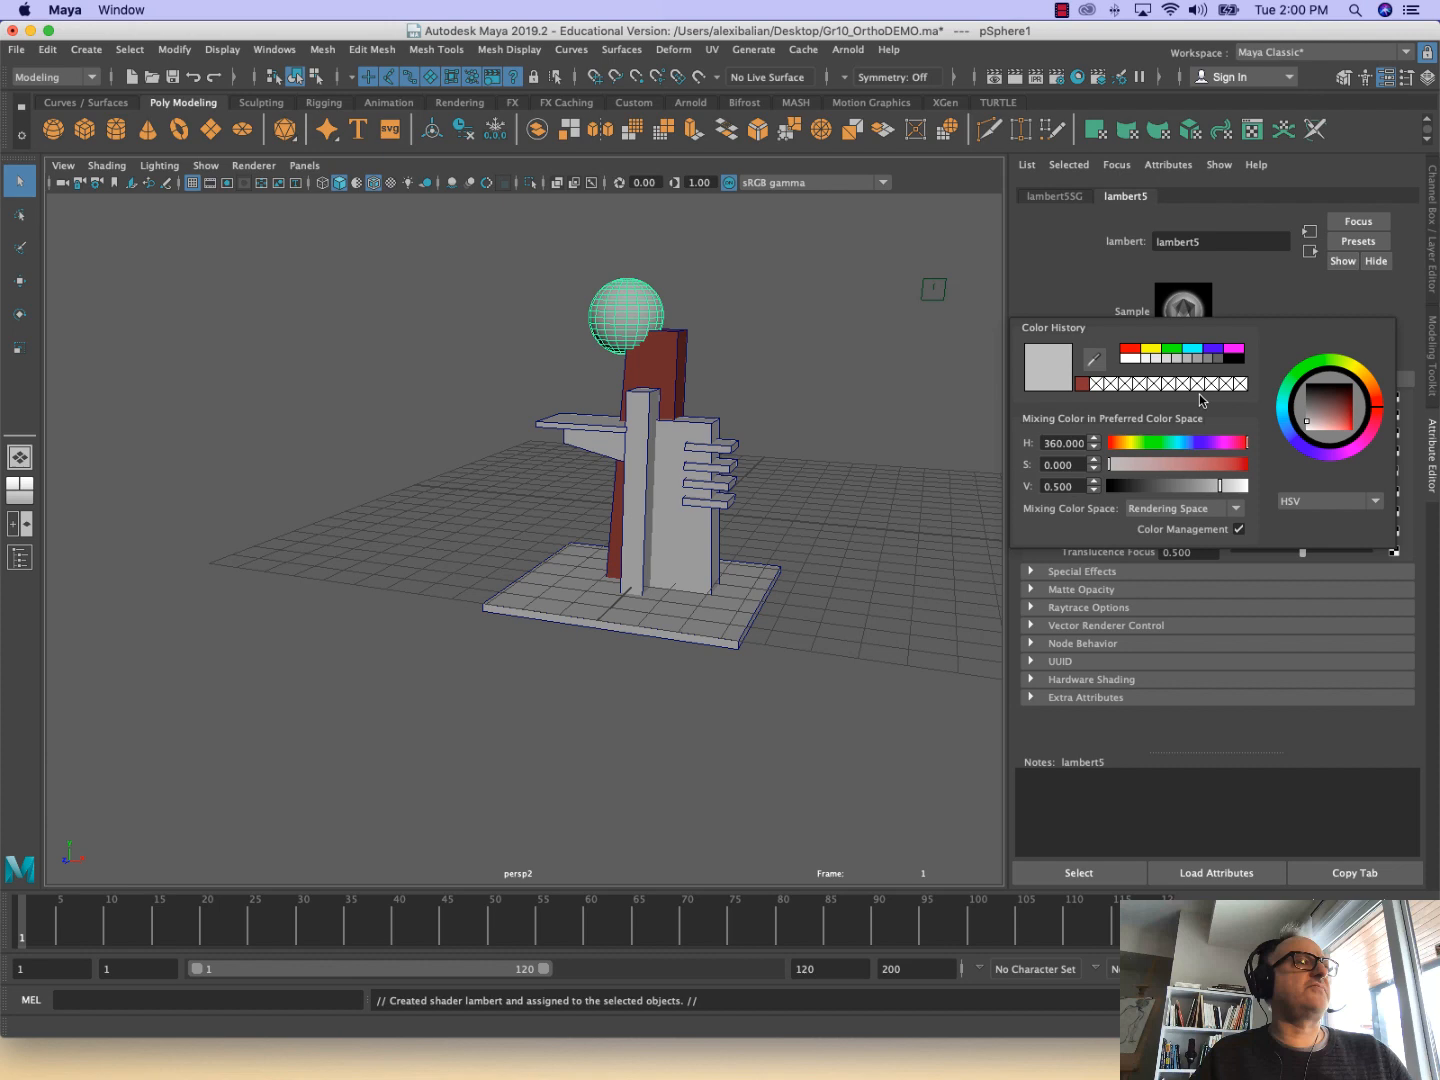
click(1083, 384)
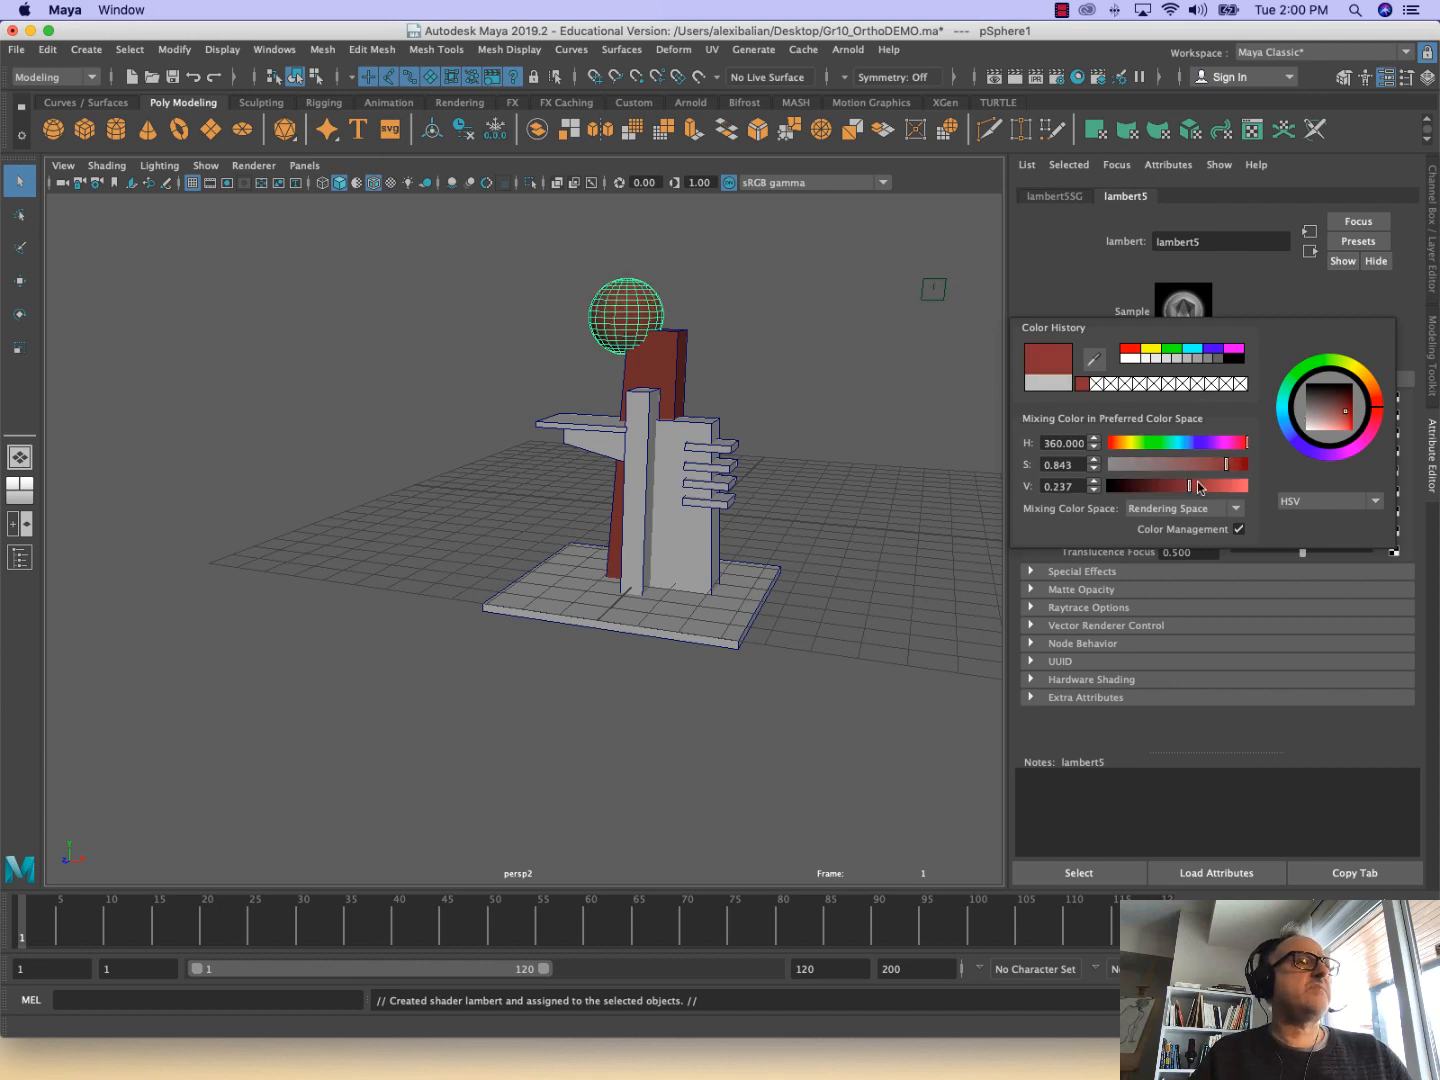
drag(1190, 486, 1213, 490)
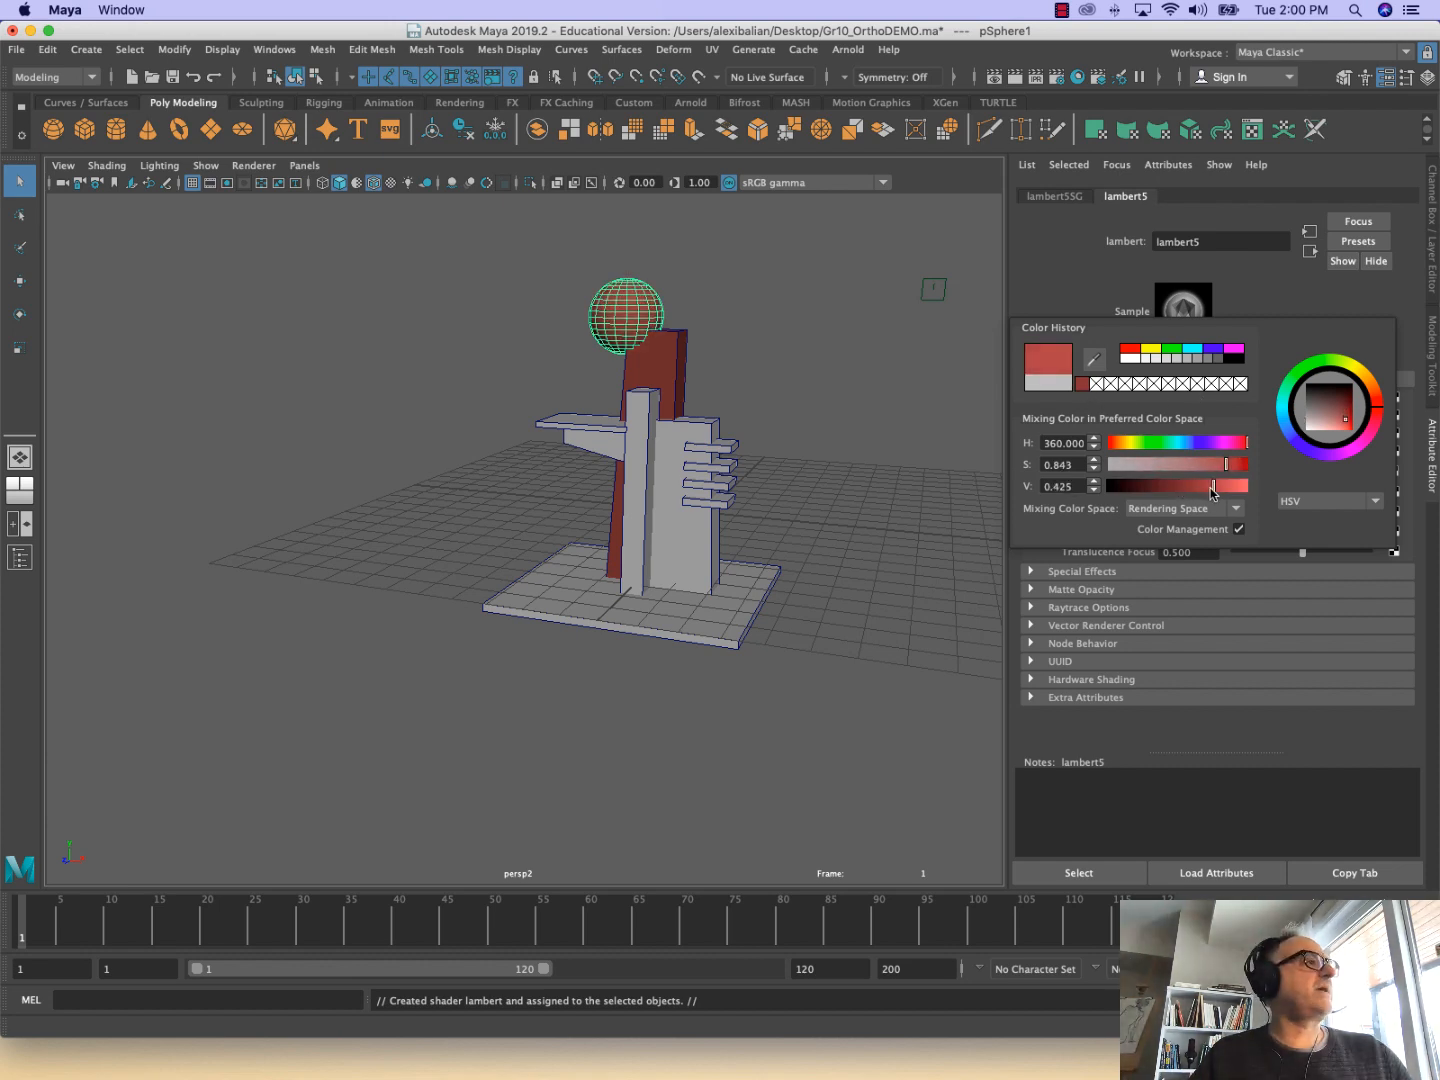
click(823, 365)
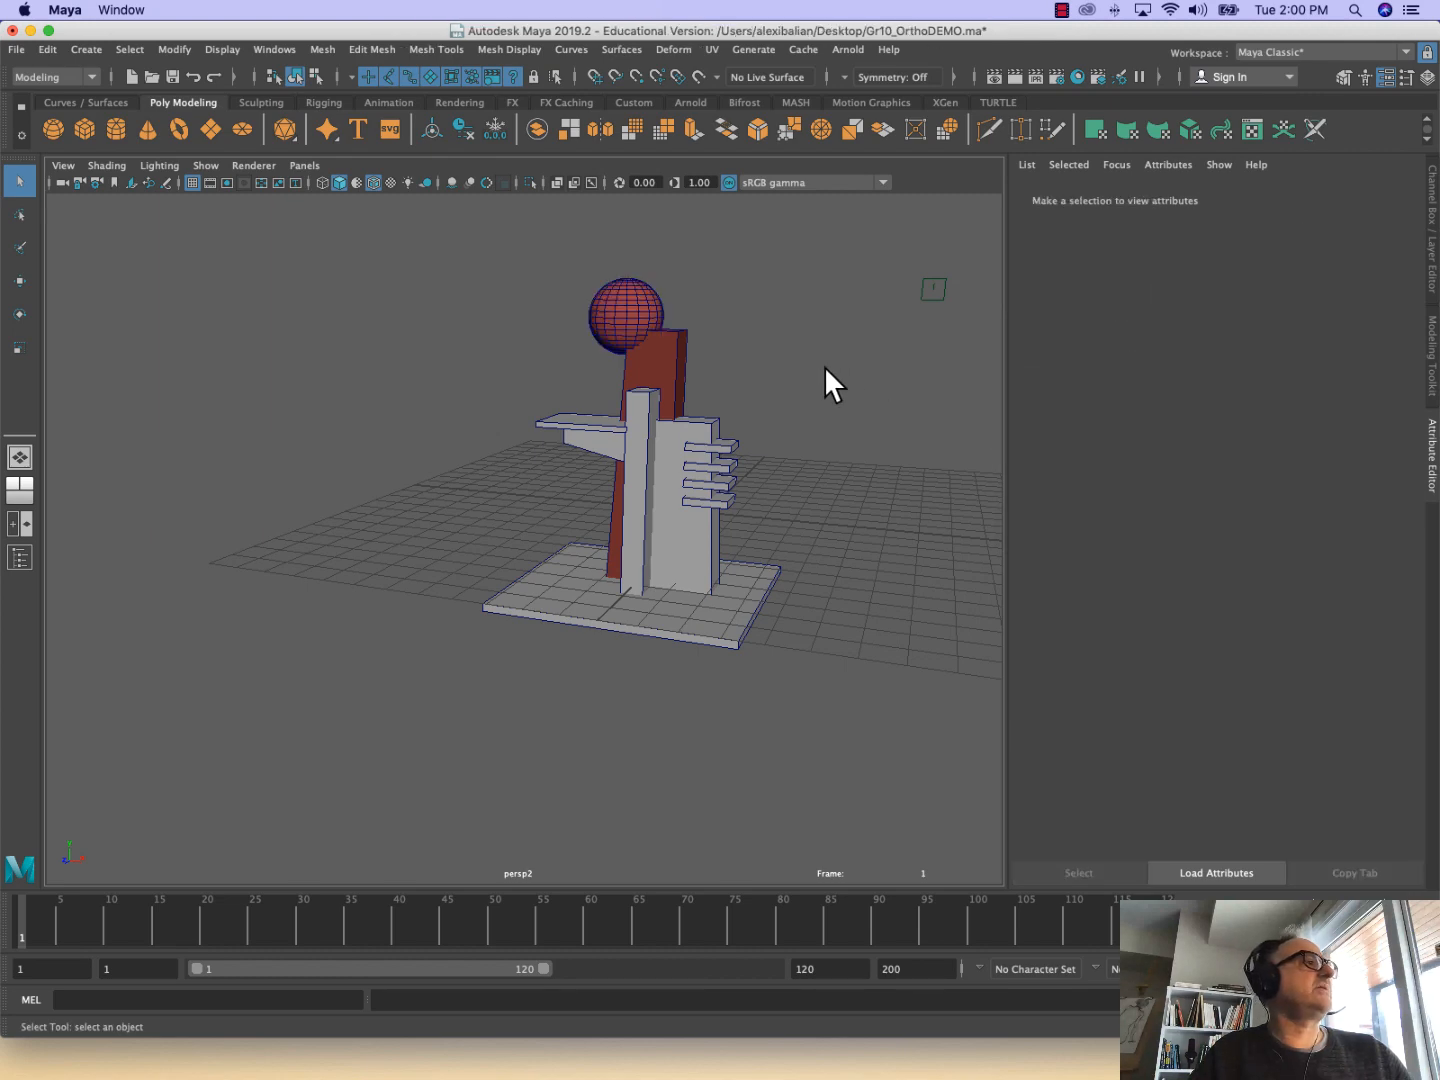
Try to color the narrow front pillar cyan by changing the color of its Lambert material
click(633, 429)
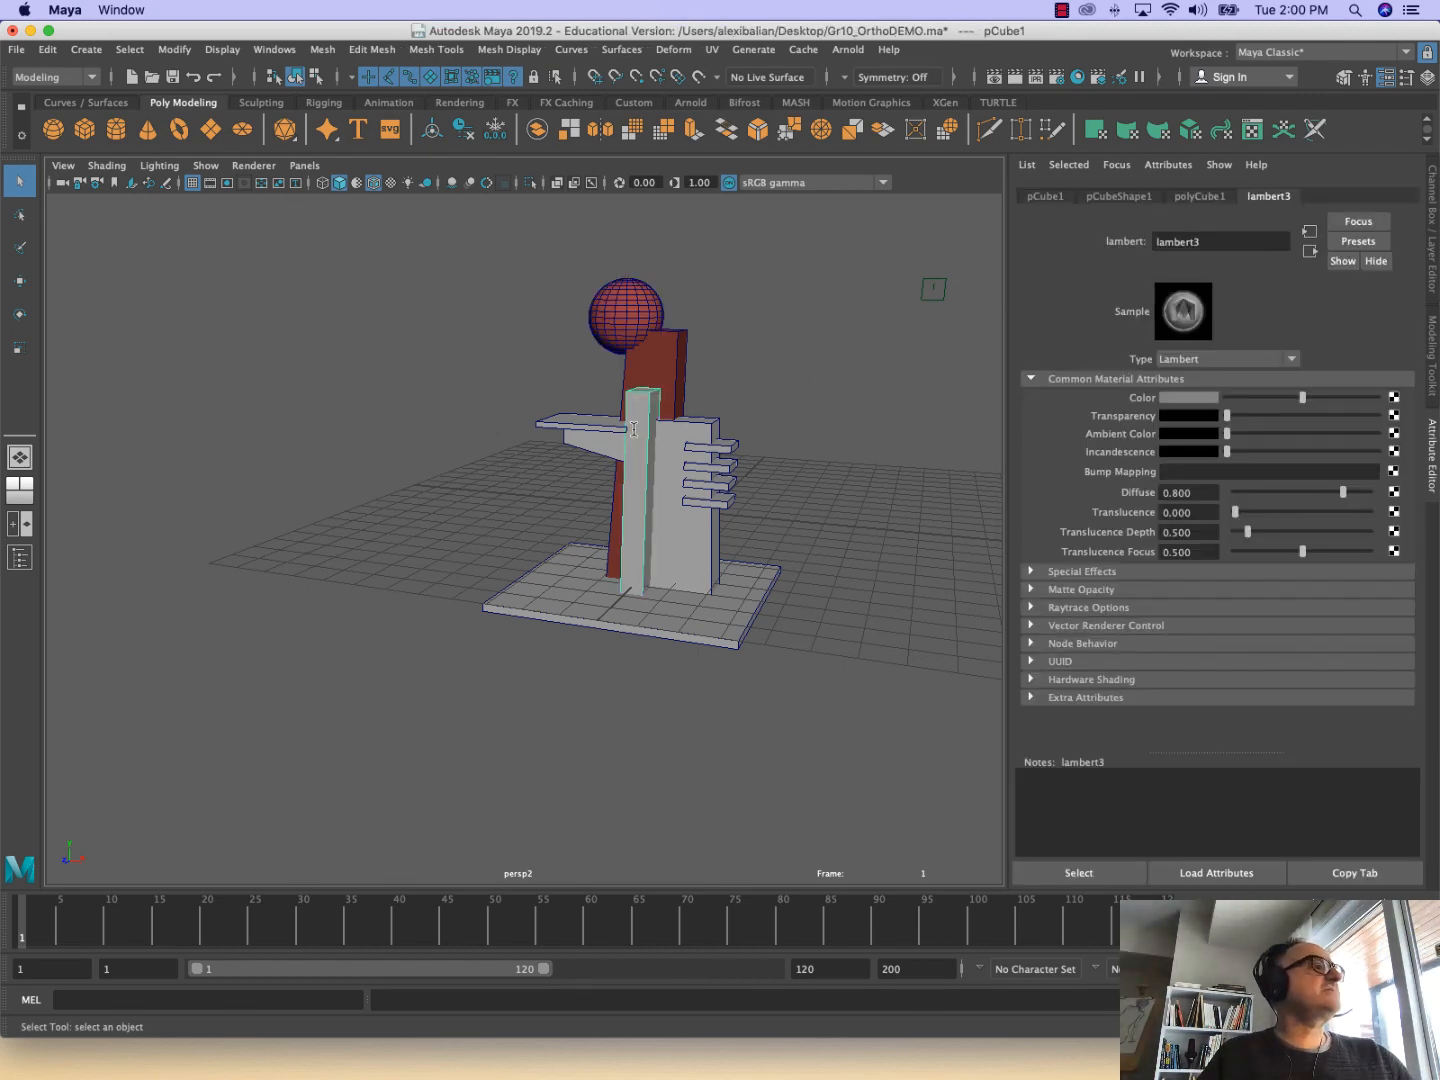
right_click(634, 428)
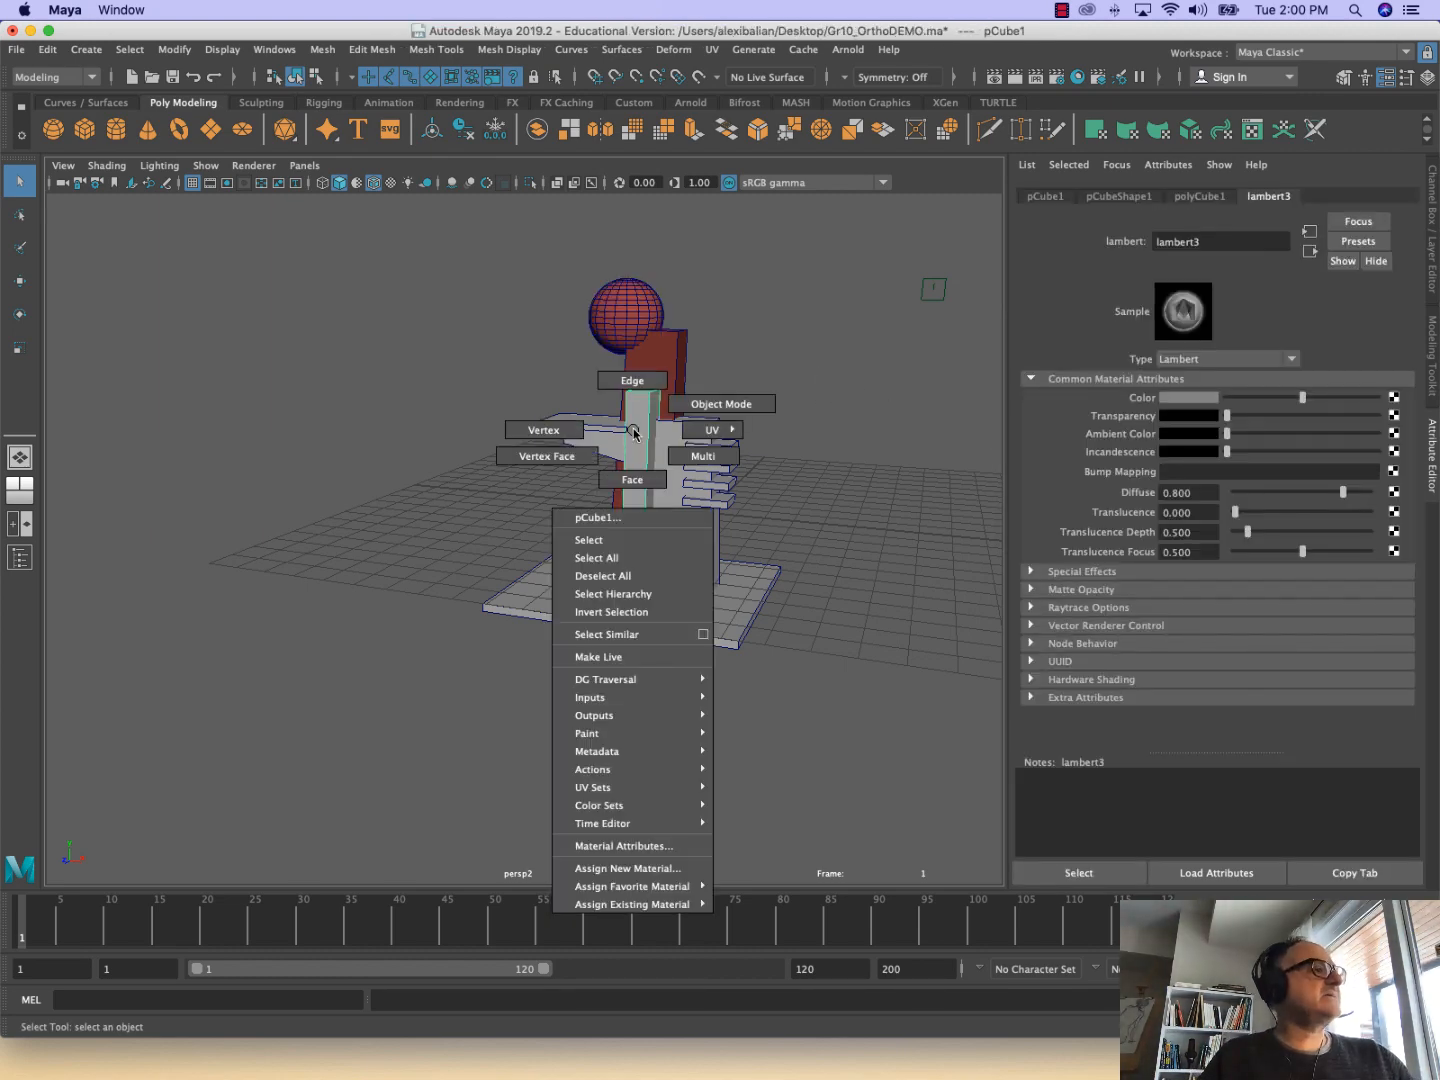
click(653, 868)
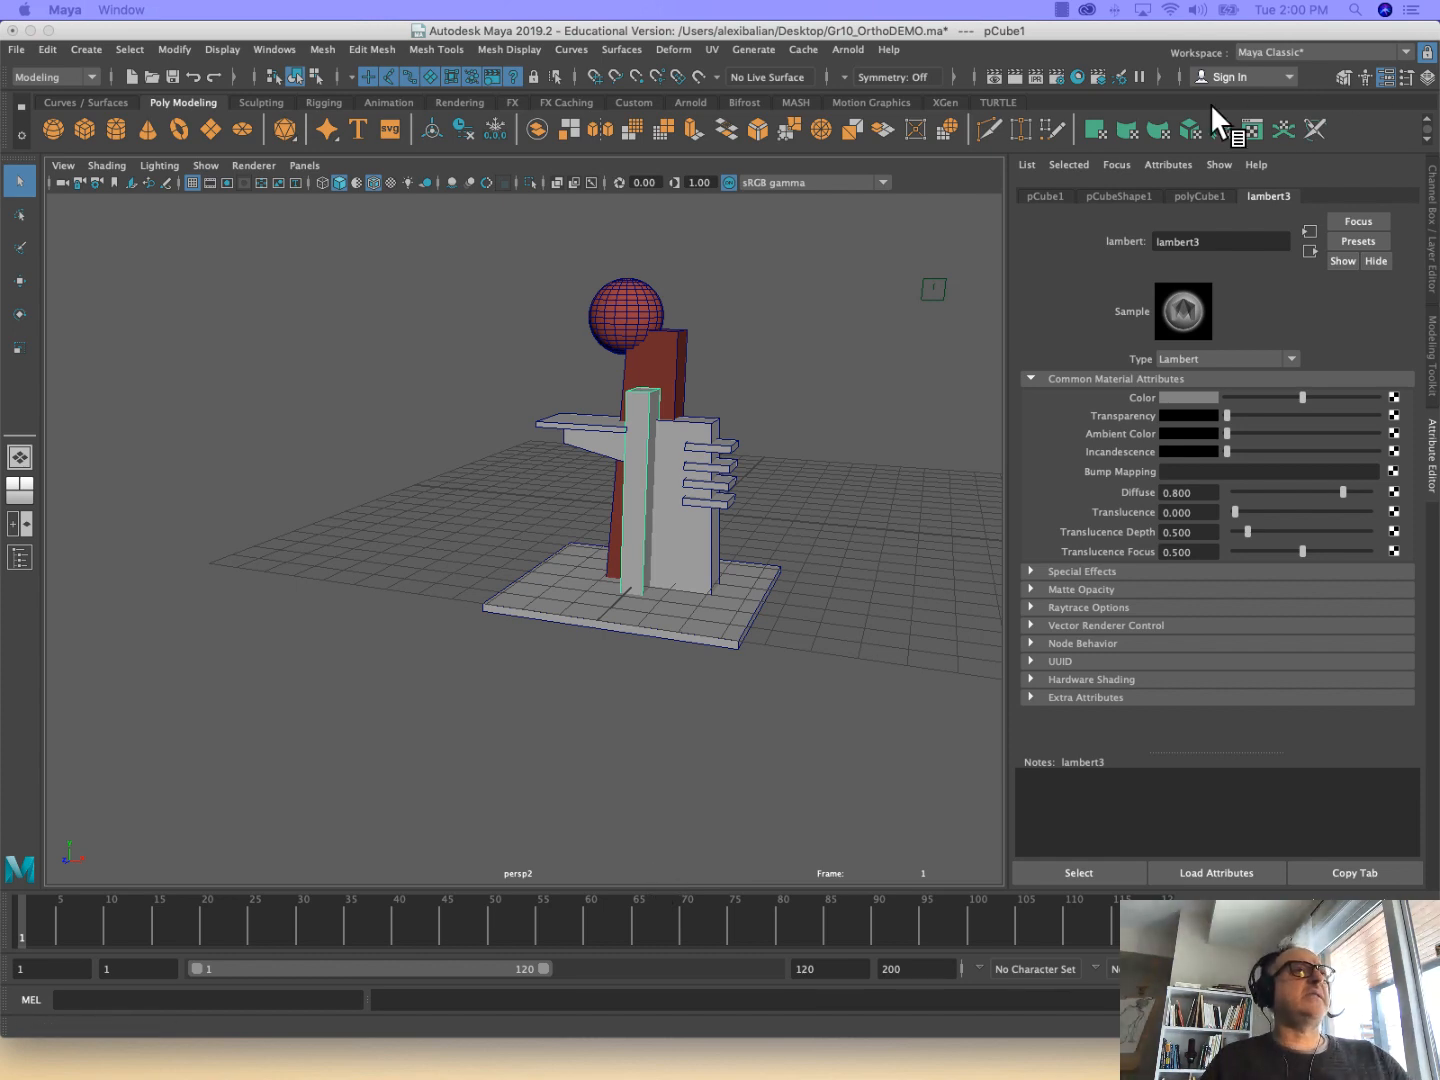
click(1175, 401)
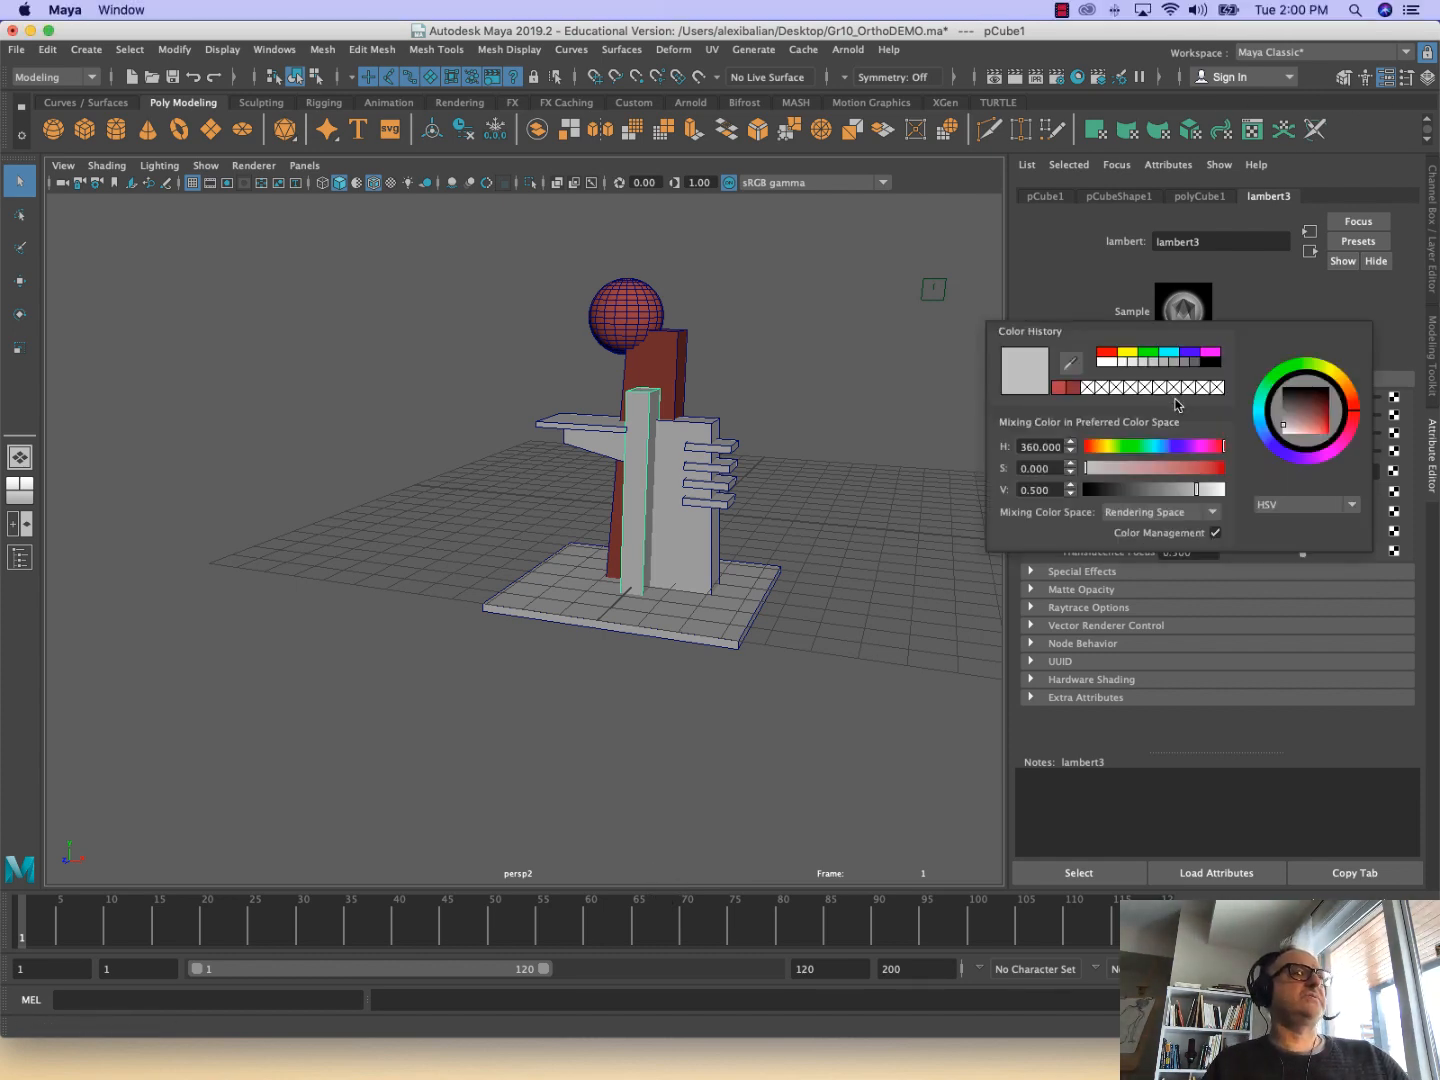
click(1163, 354)
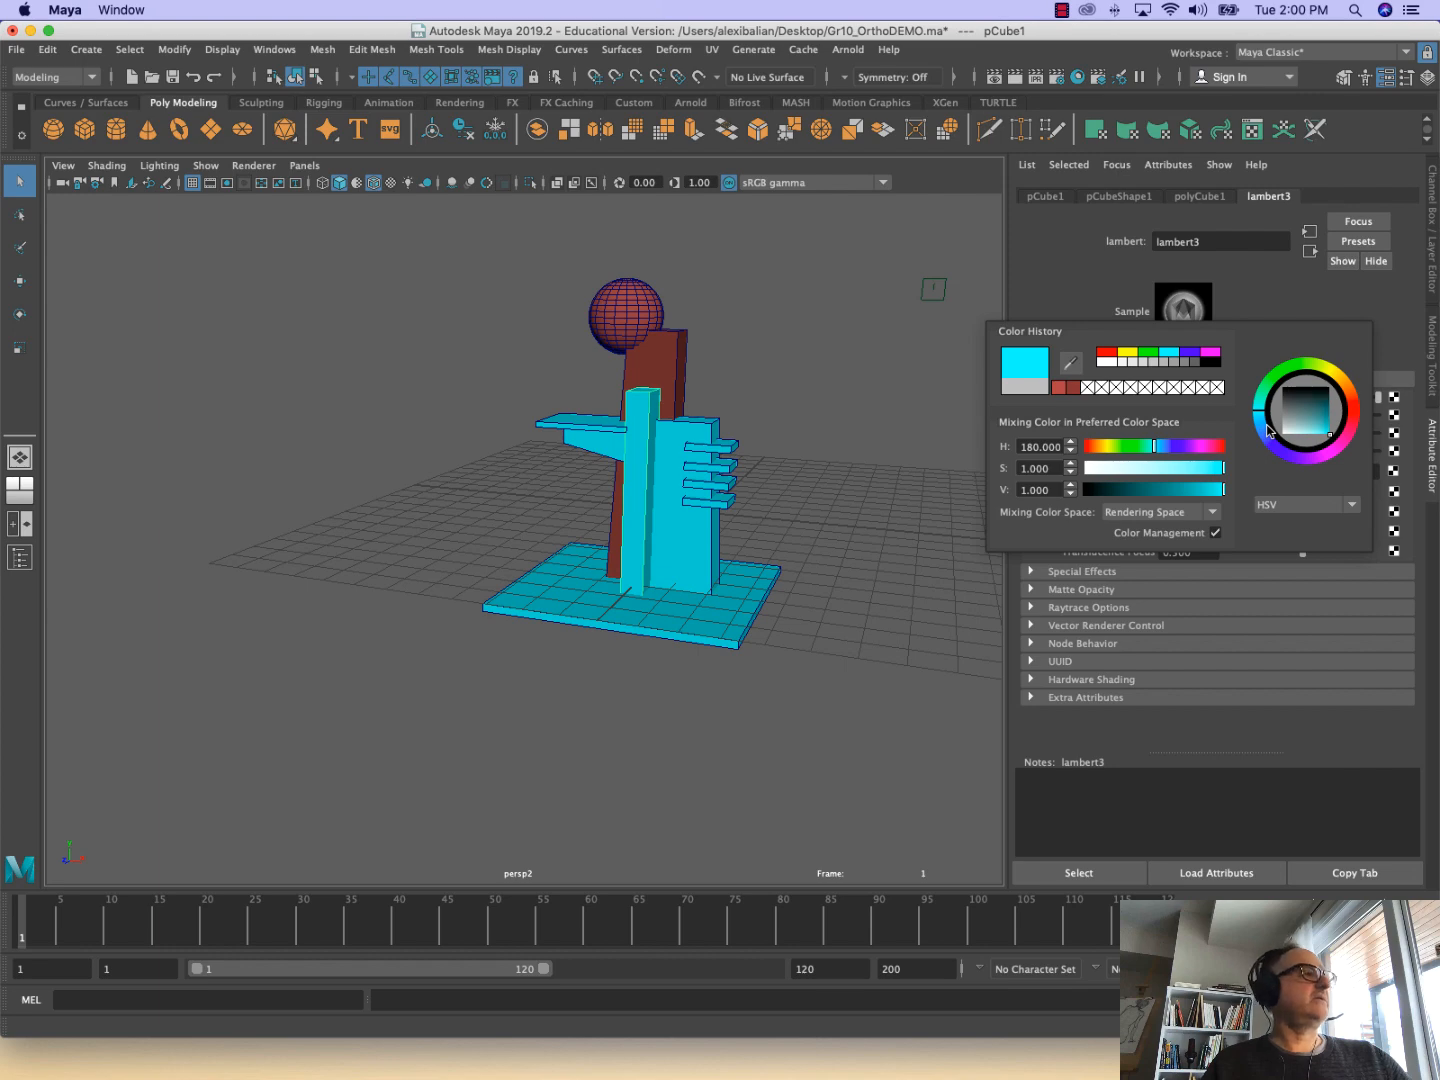
click(511, 378)
click(631, 418)
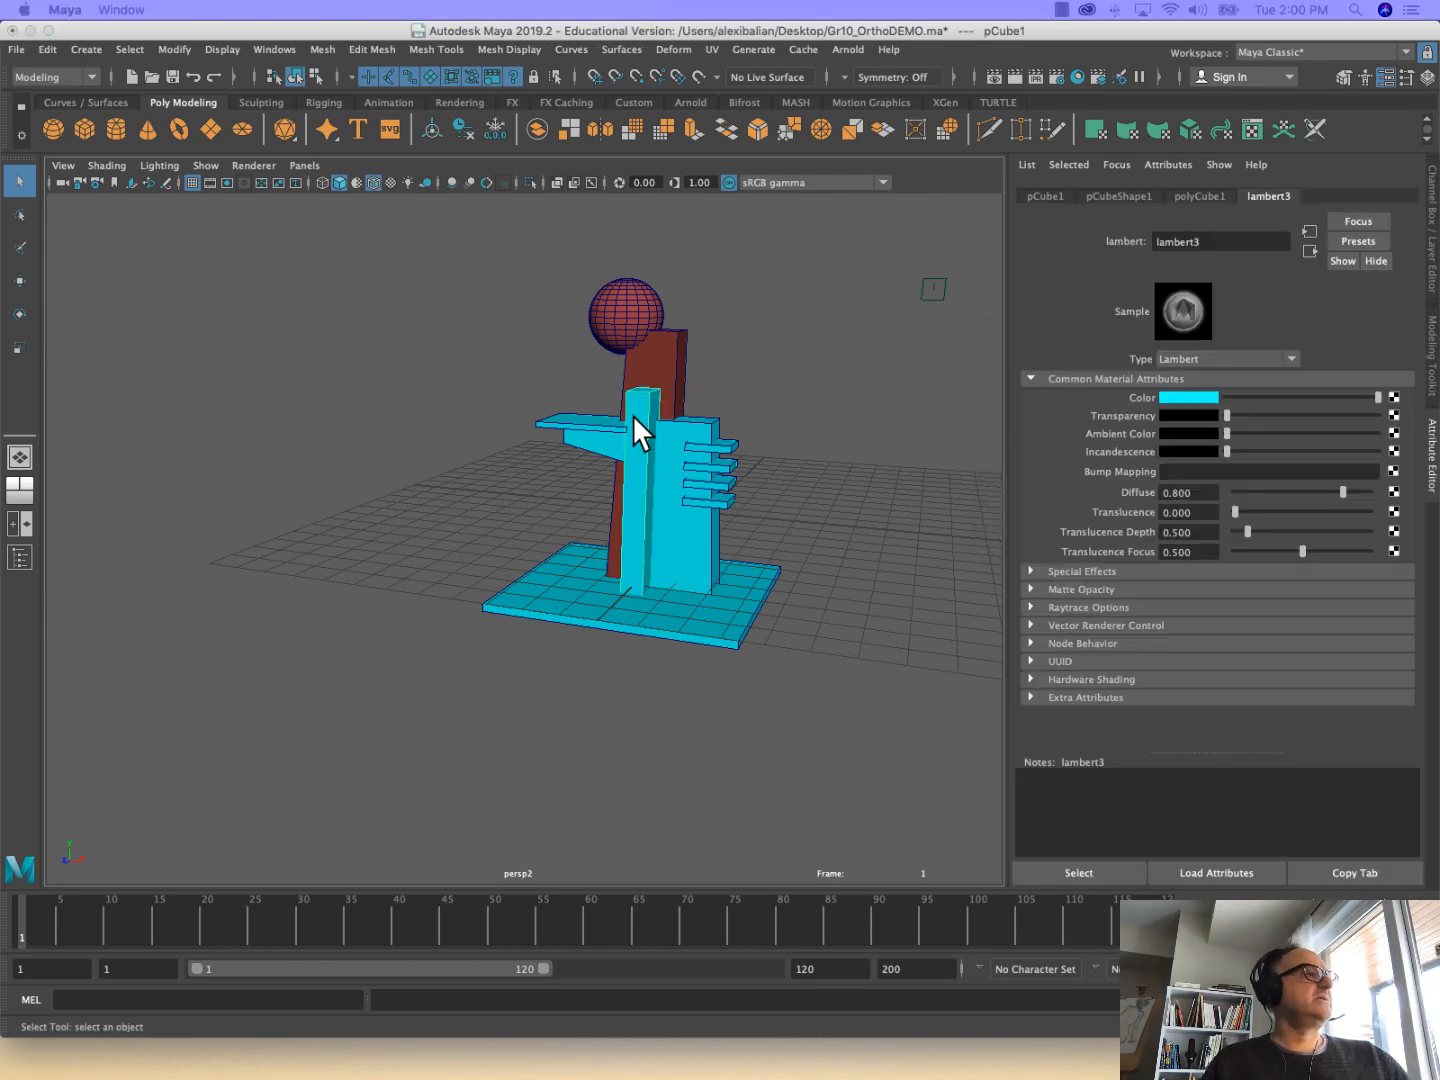
Undo the cyan color change on the pillar's material and return to the maximized perspective view
right_drag(633, 414, 636, 859)
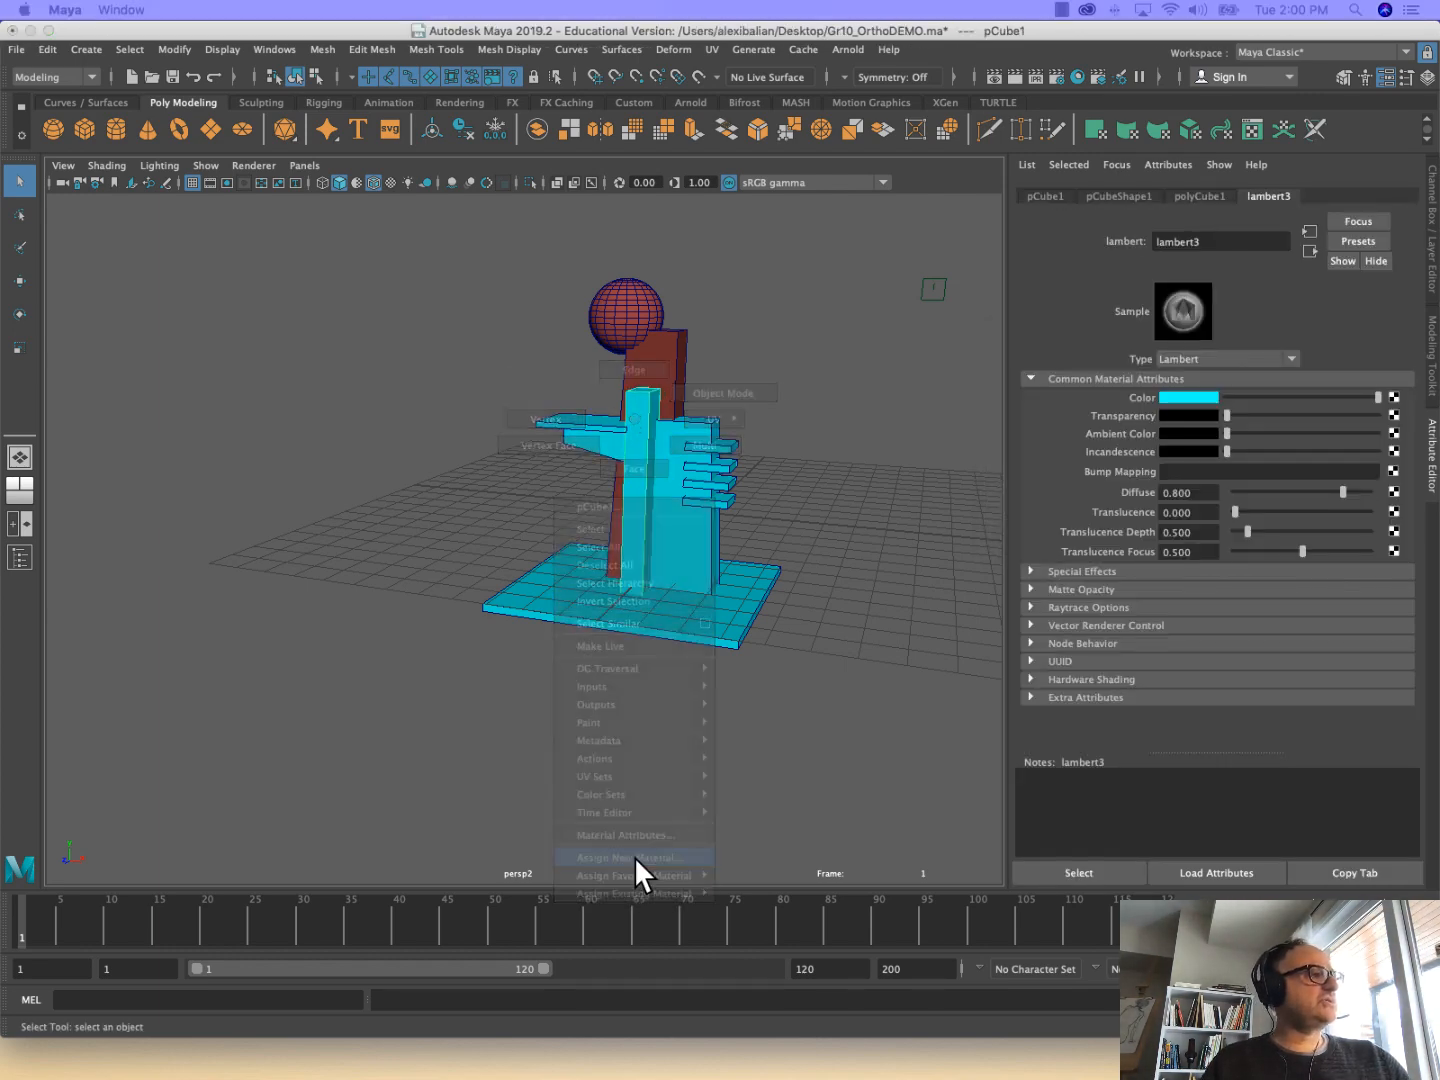
click(575, 395)
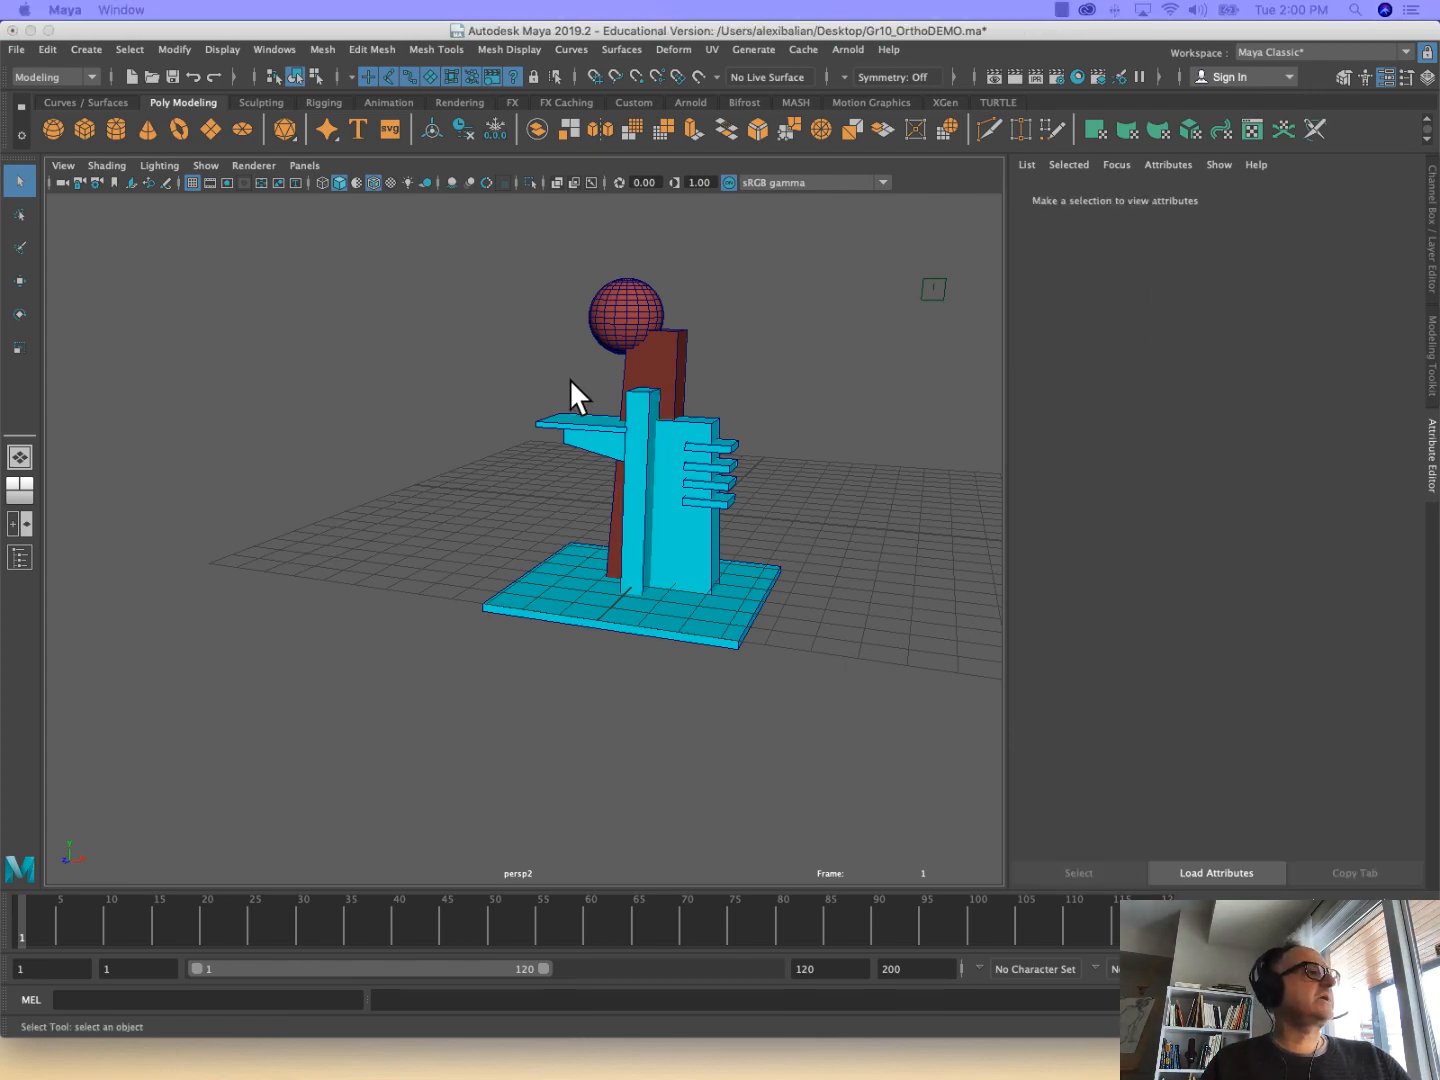
right_drag(648, 400, 705, 377)
key(super+z)
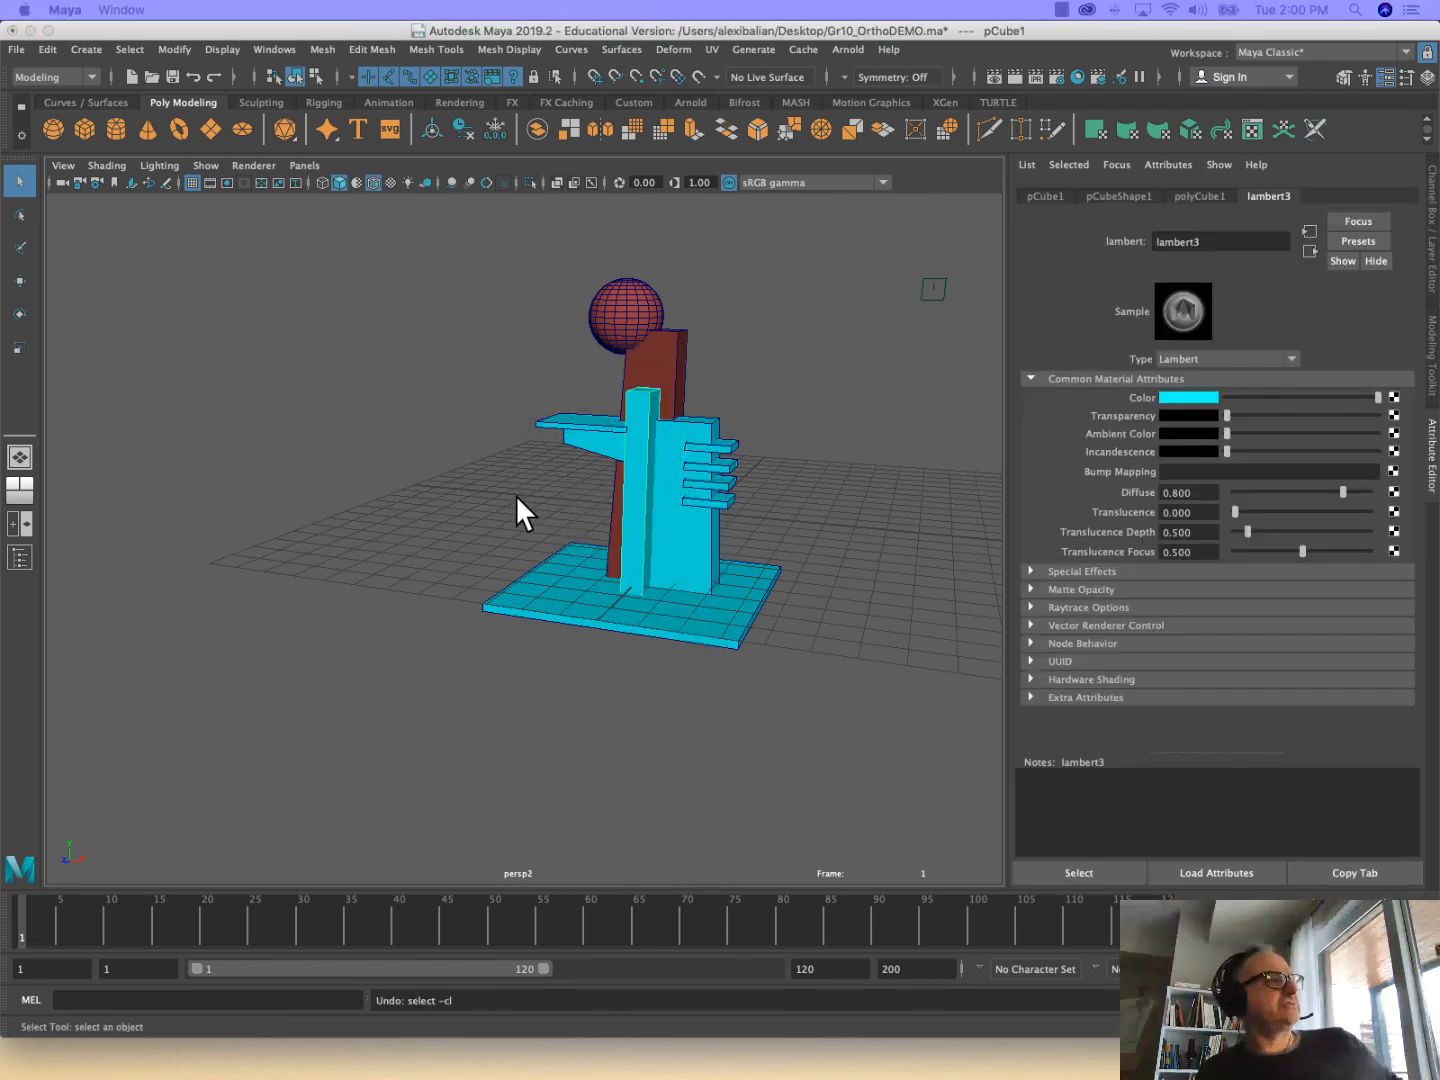
key(space)
key(super+z)
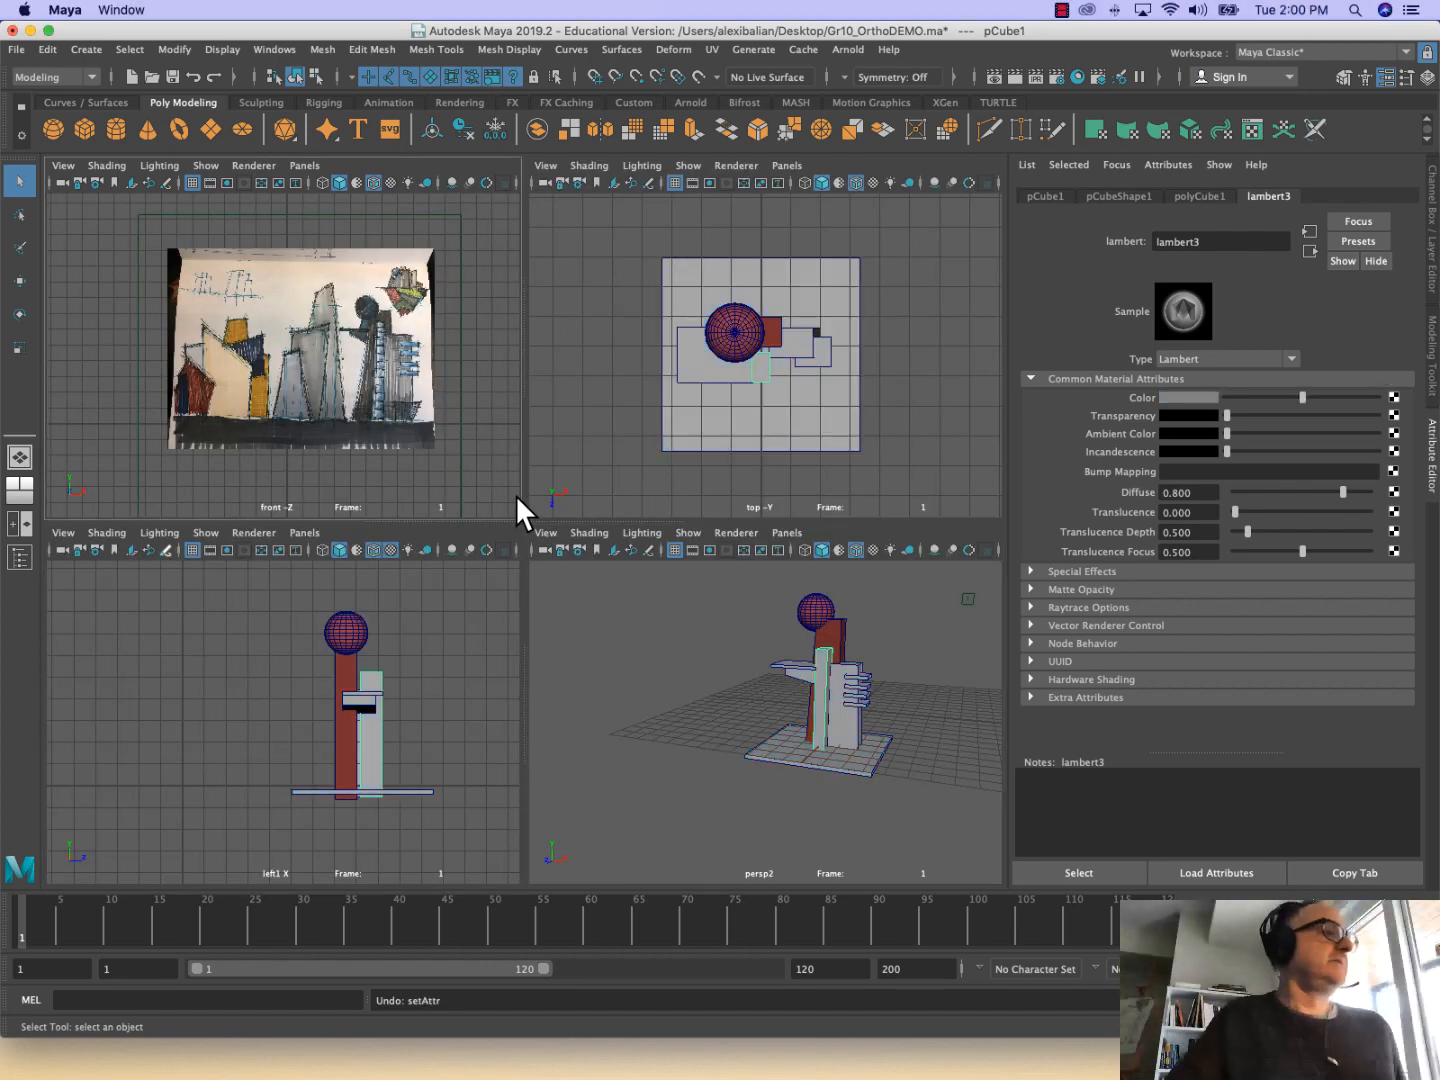
click(531, 699)
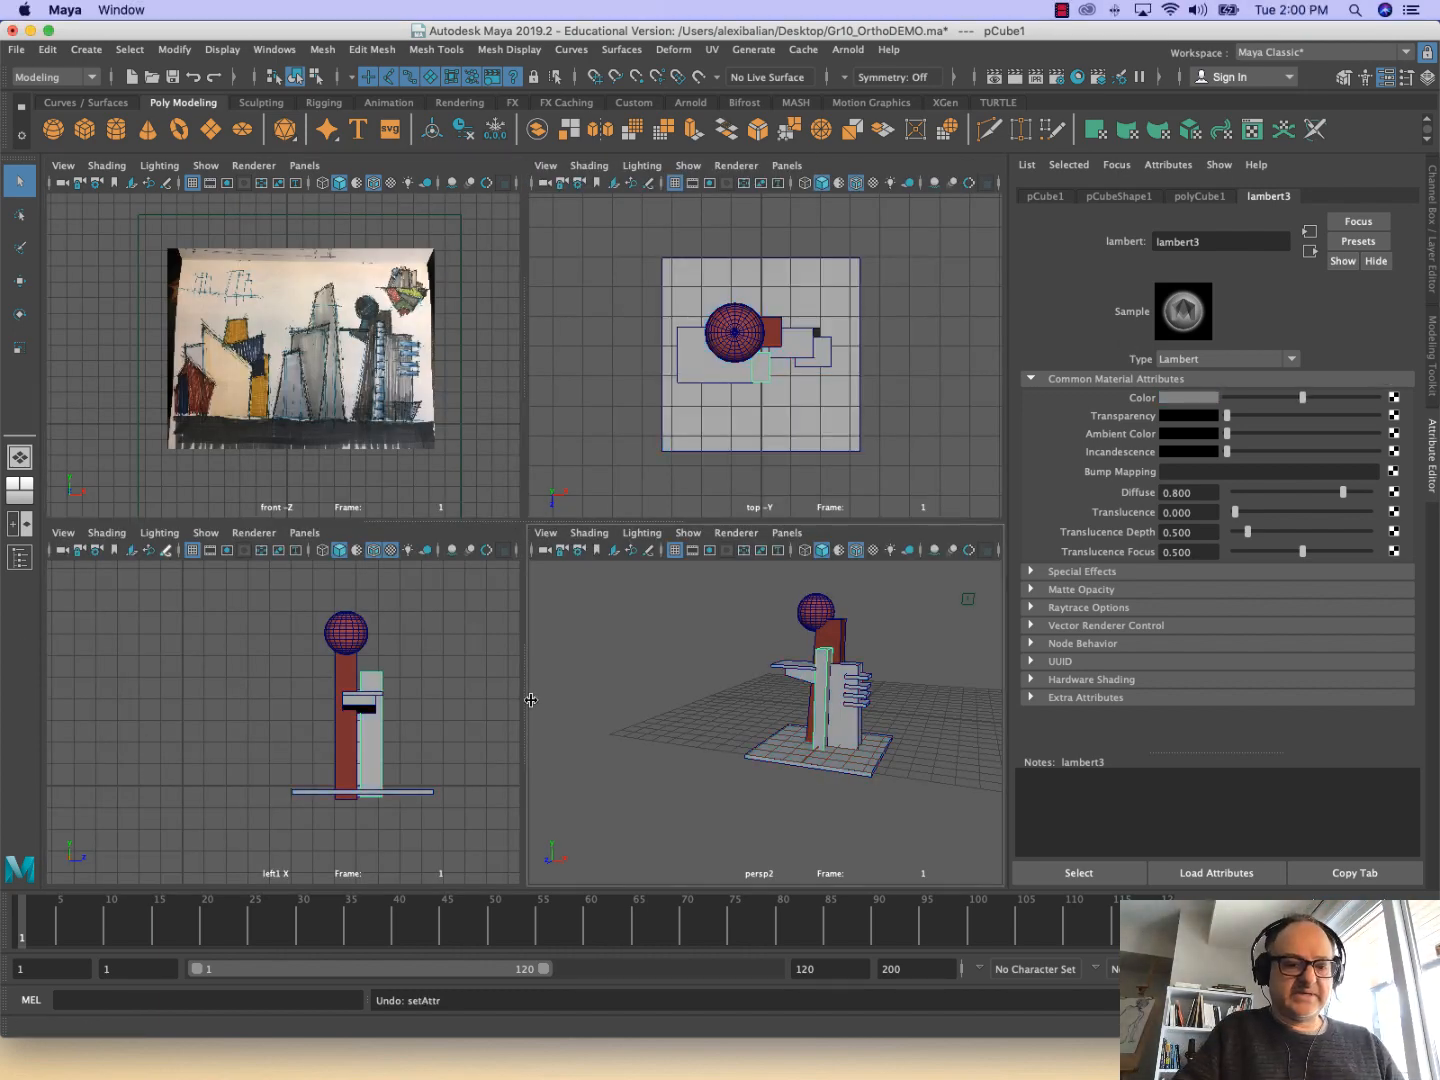
key(space)
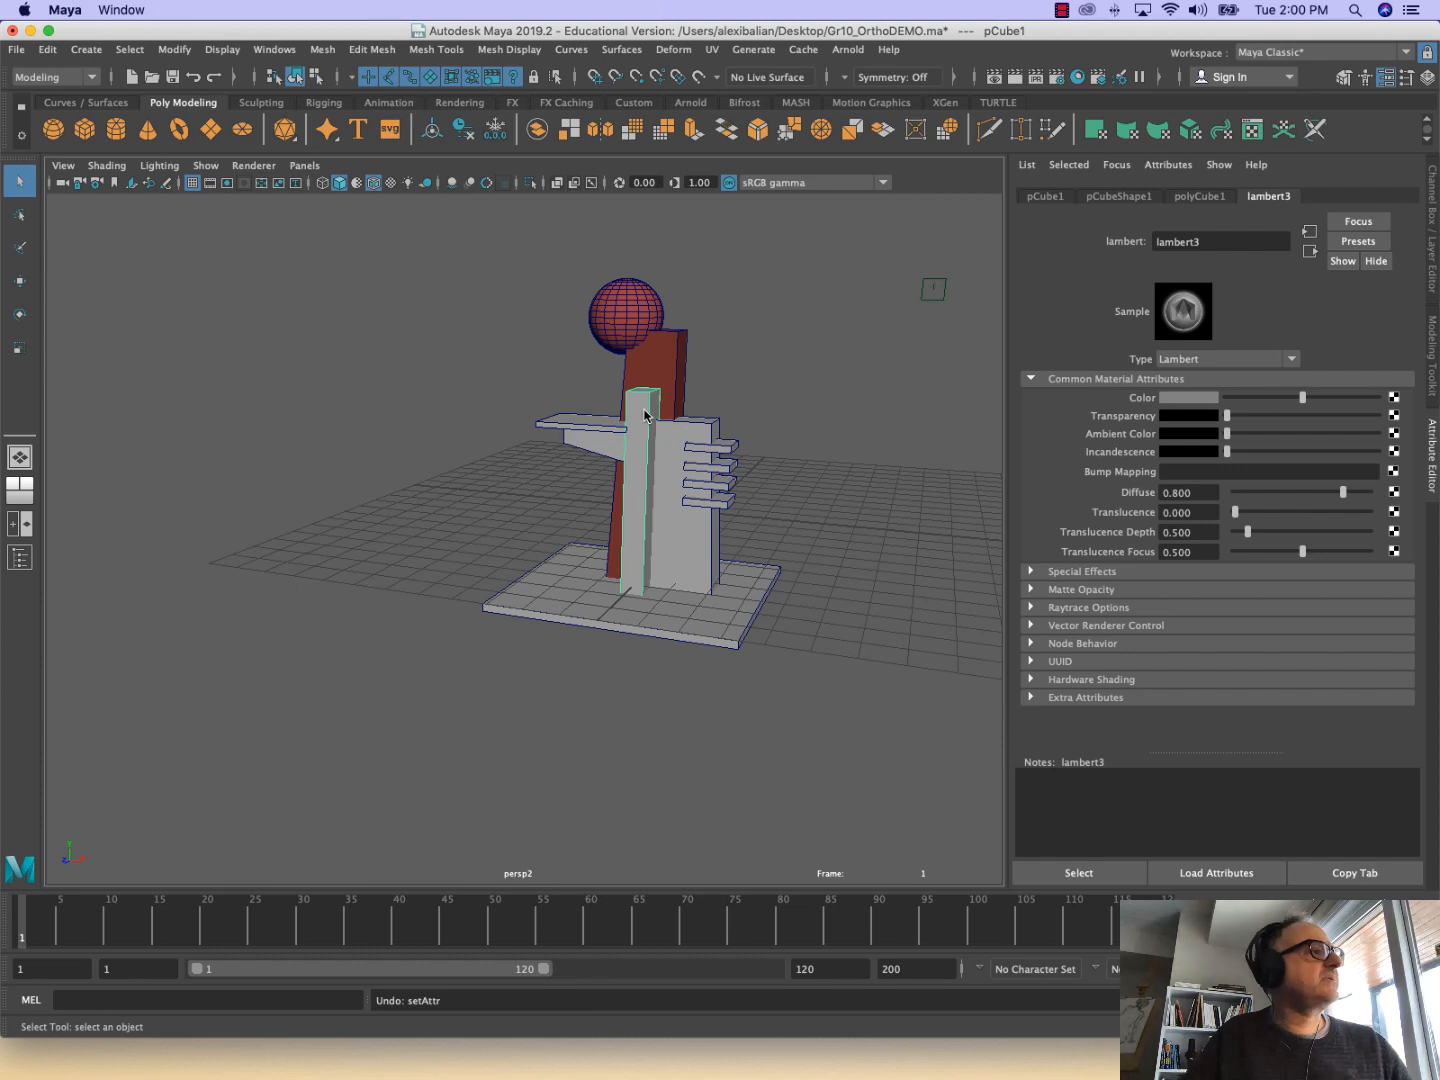
Try to assign a new material to the narrow front pillar and to the wide block beside it
right_drag(643, 411, 645, 491)
click(636, 850)
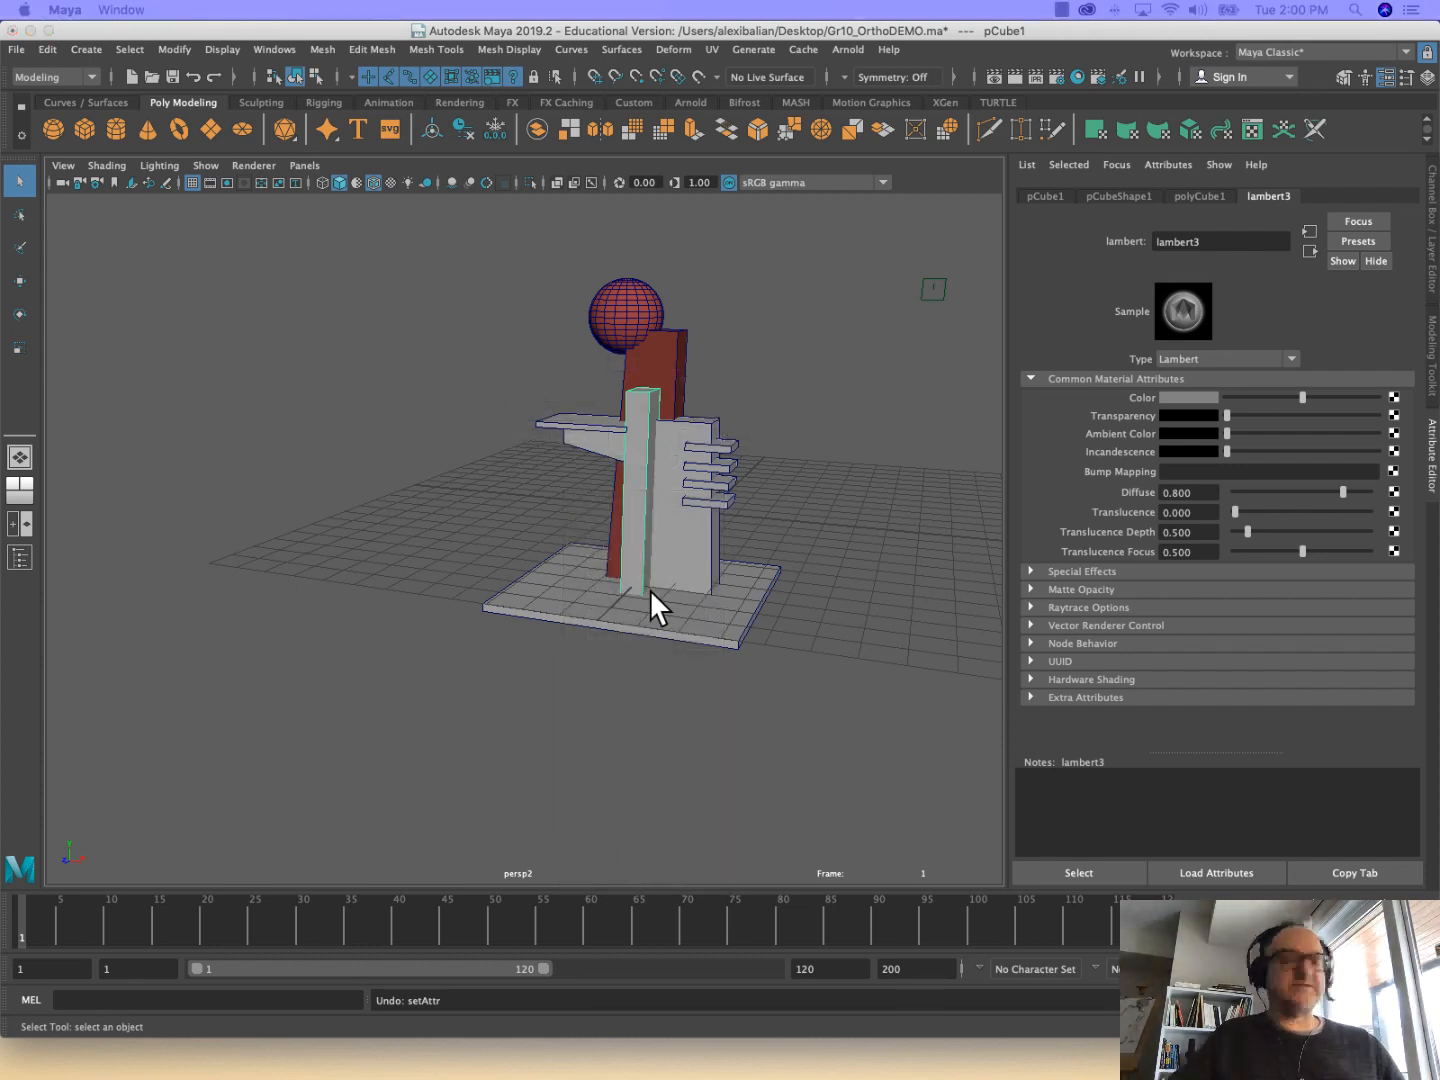
alt+middle_drag(630, 575, 571, 600)
alt+drag(573, 586, 559, 581)
click(618, 578)
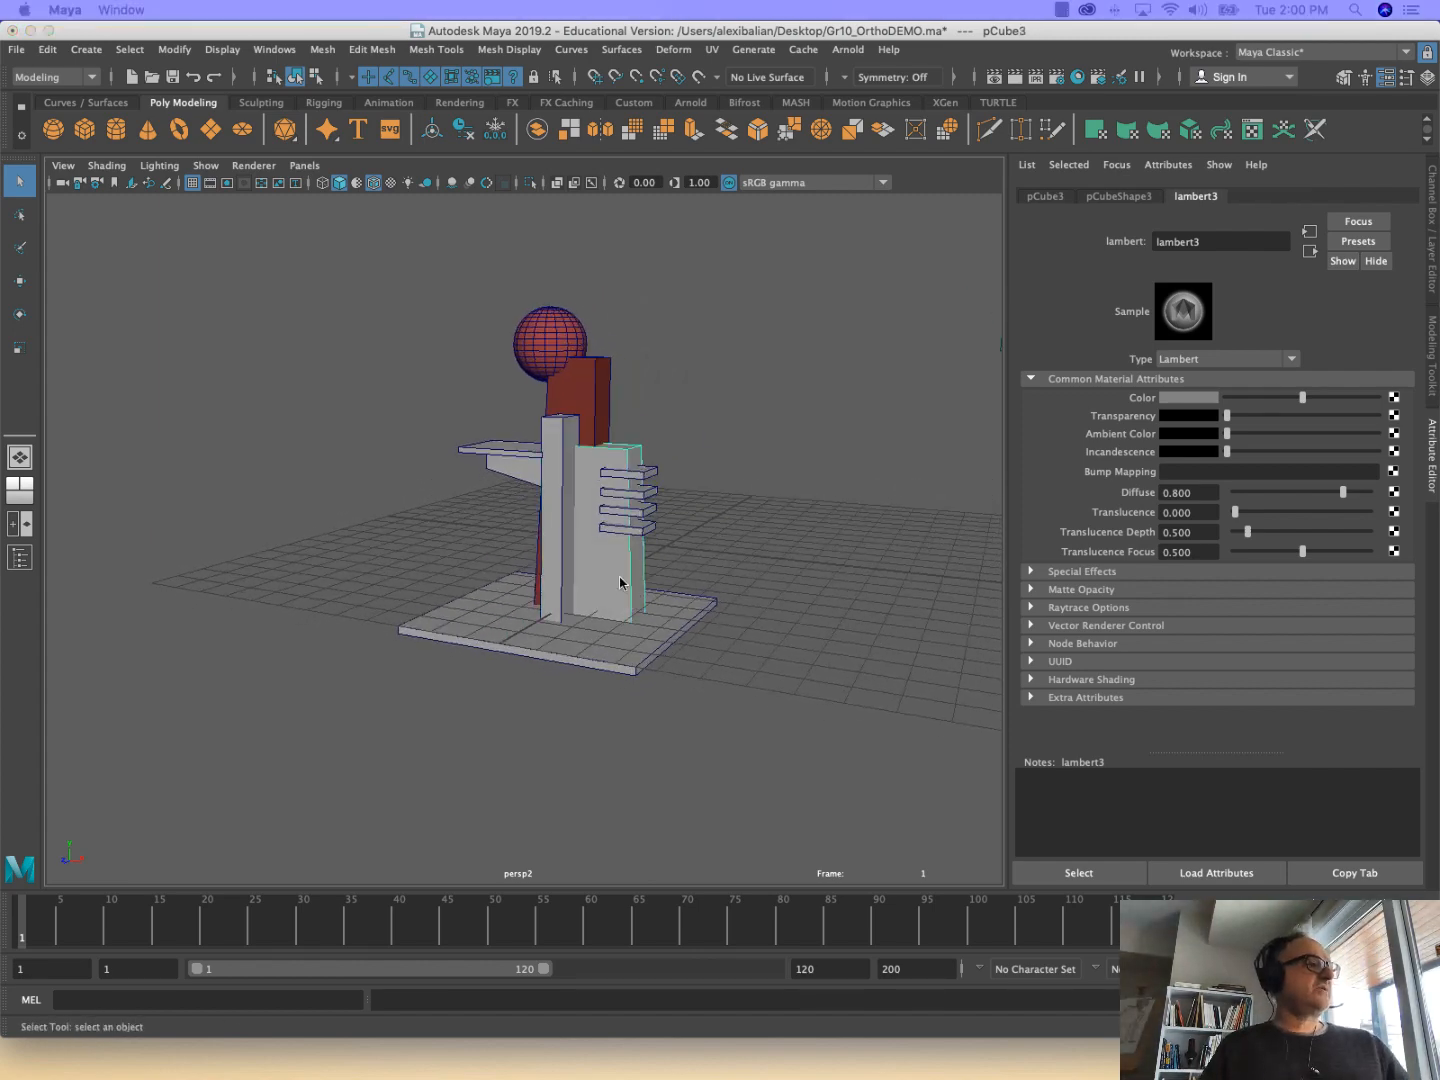
right_click(620, 590)
click(613, 1013)
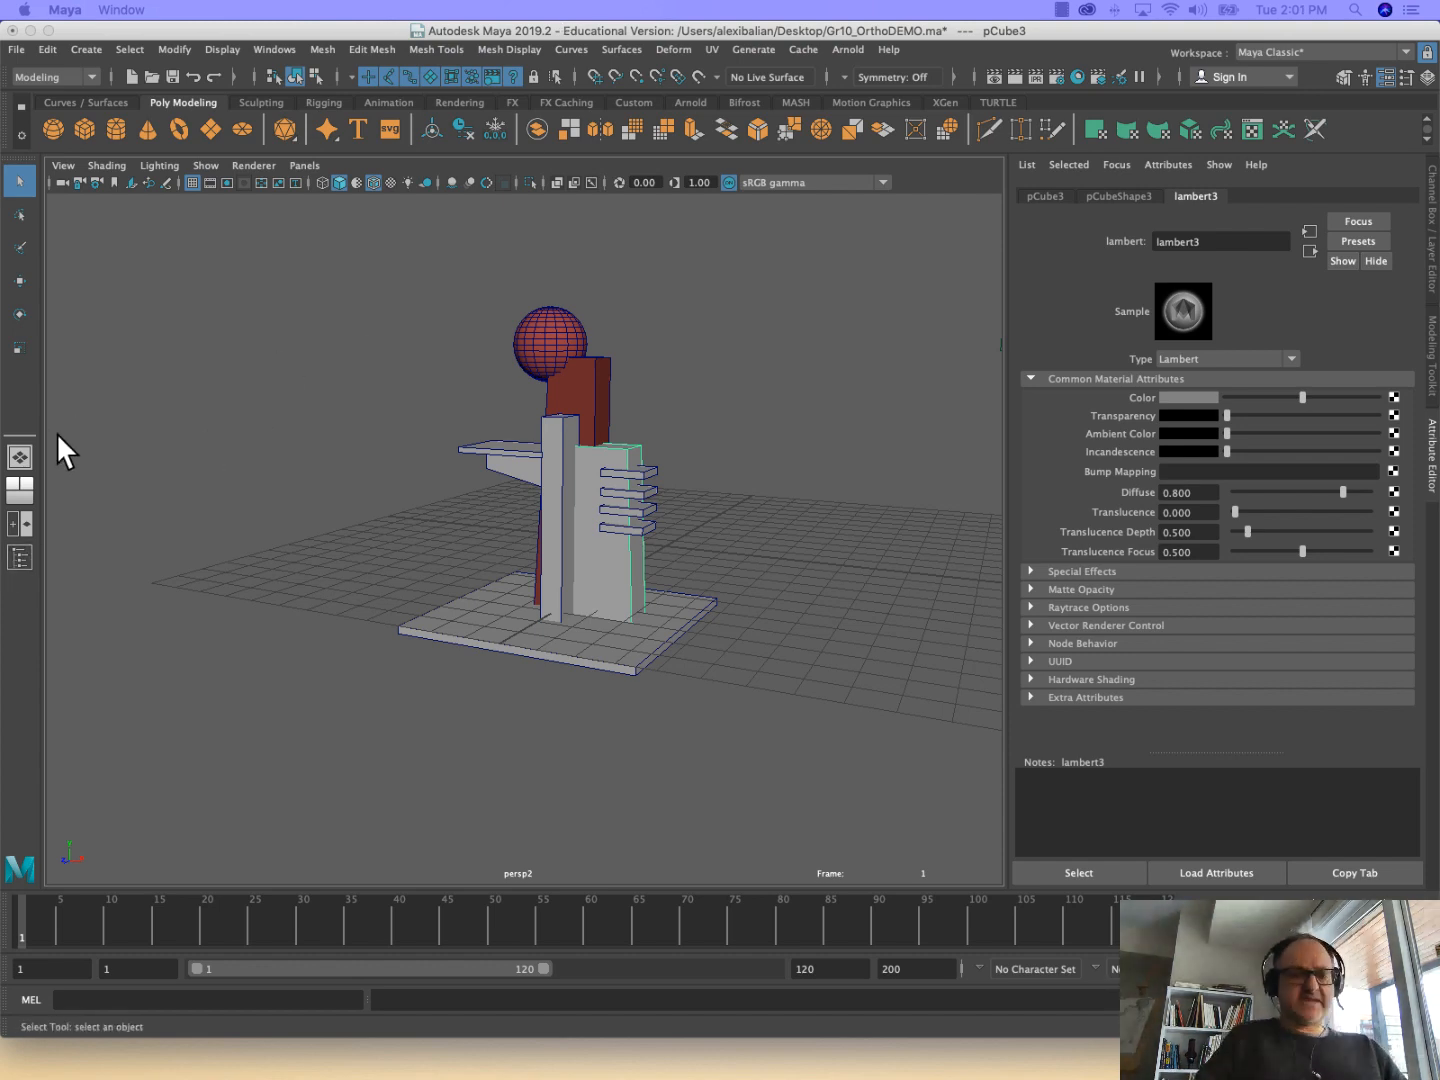
Show the Channel Box in place of the Attribute Editor and switch the workspace to the Four Panes layout
key(ctrl+a)
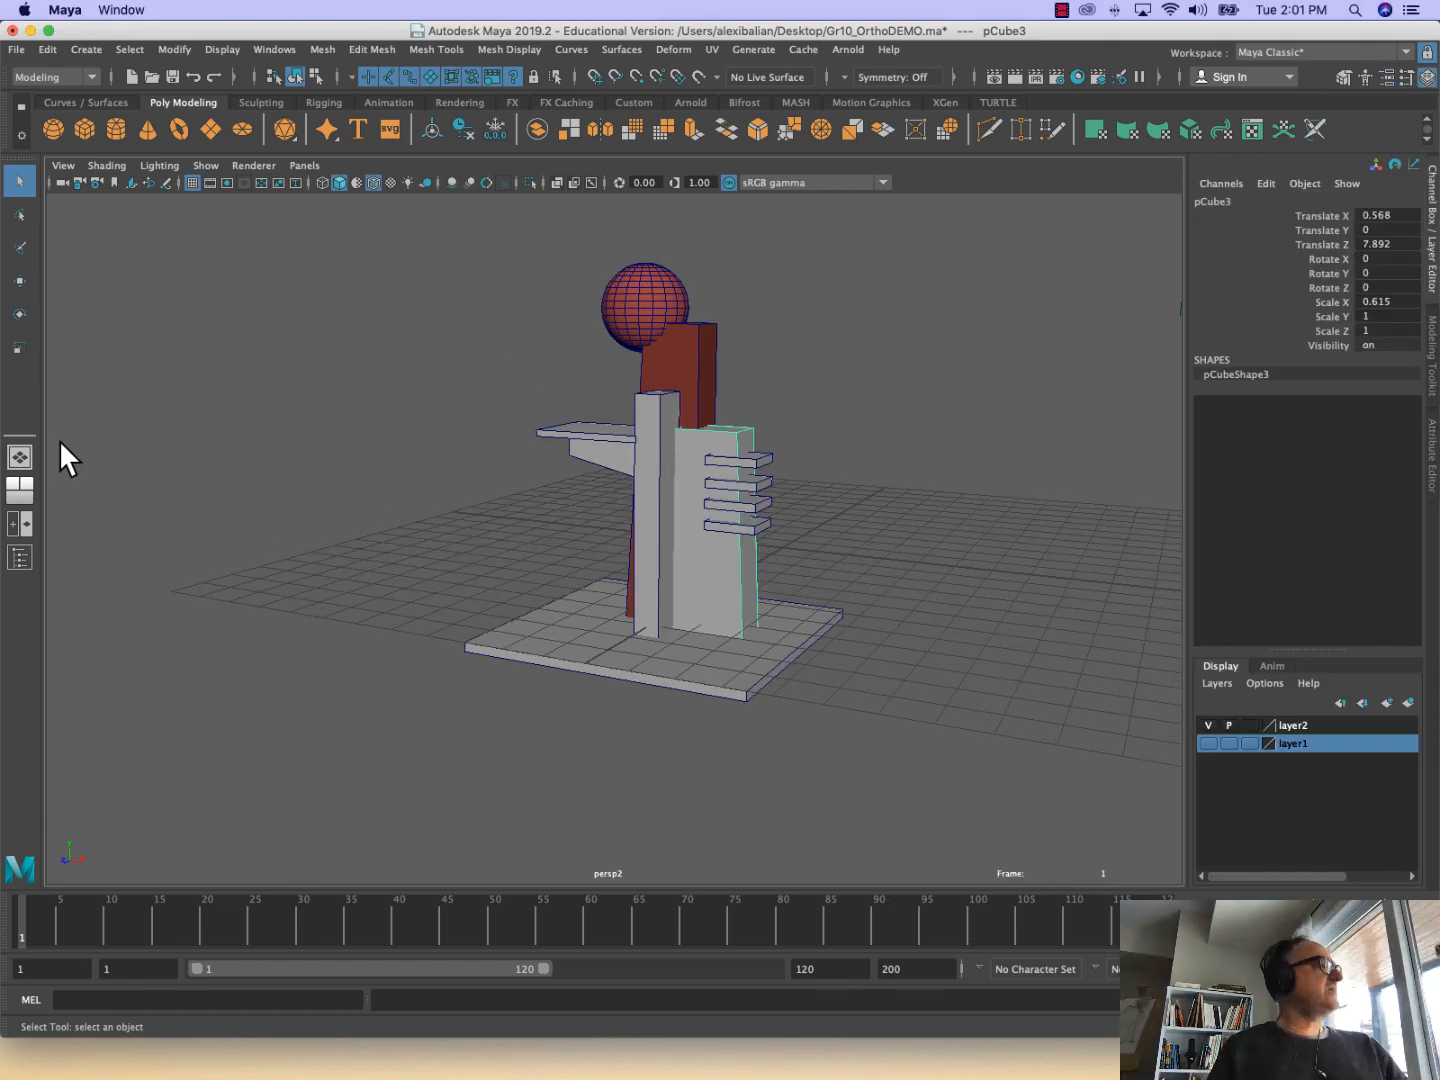
right_click(21, 457)
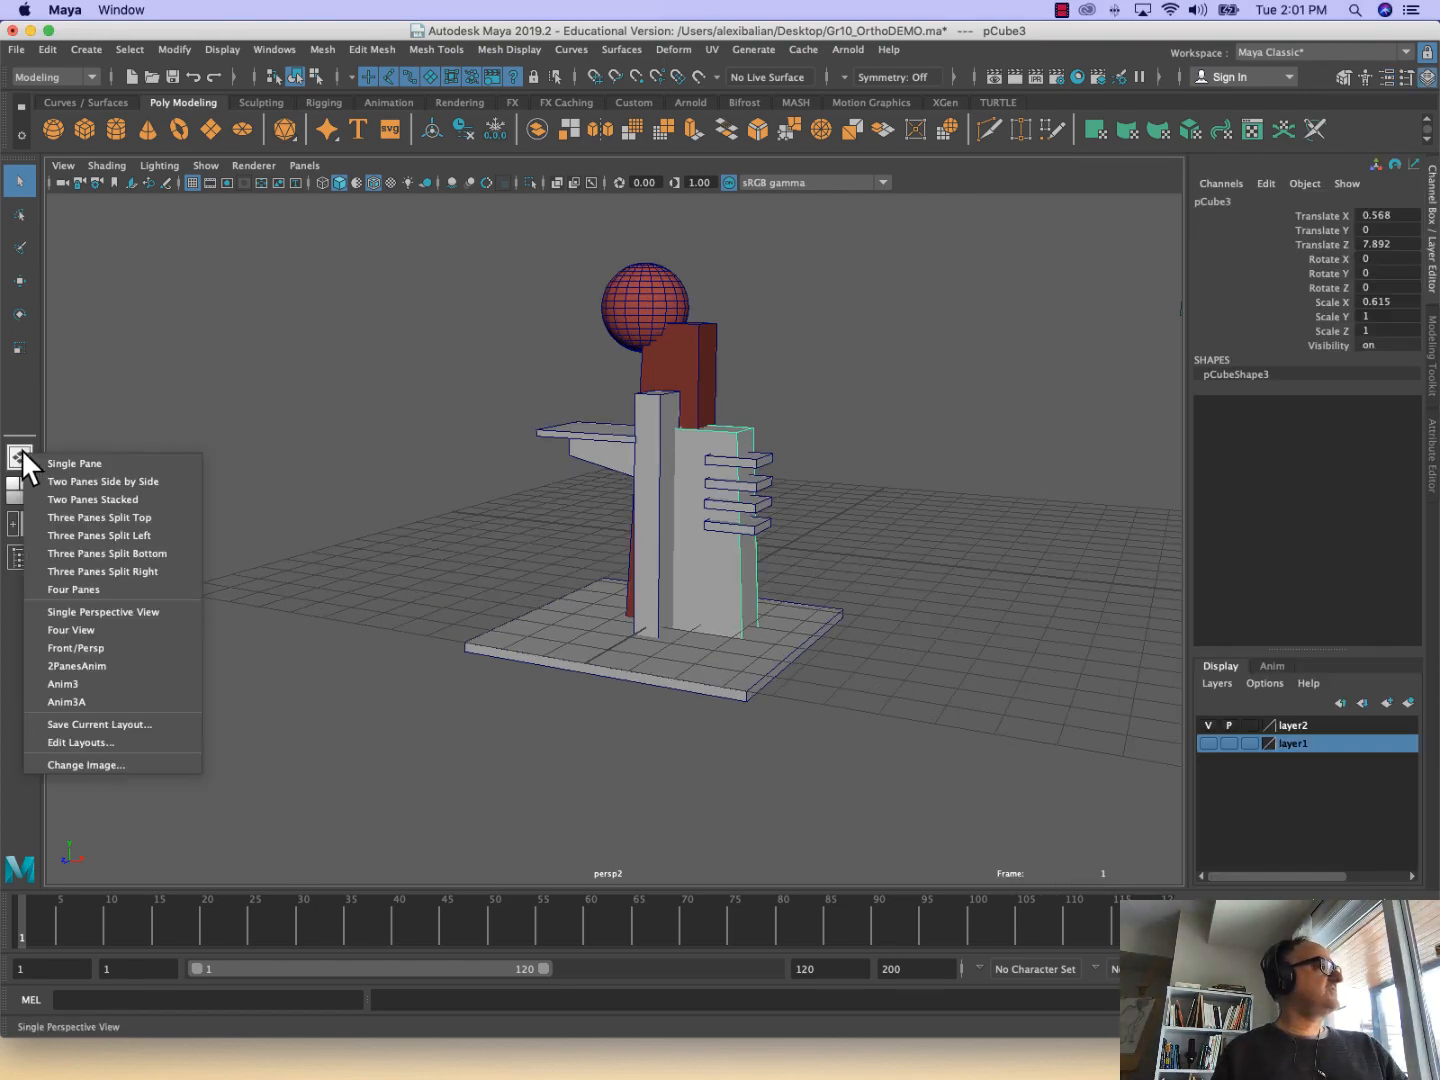
click(62, 589)
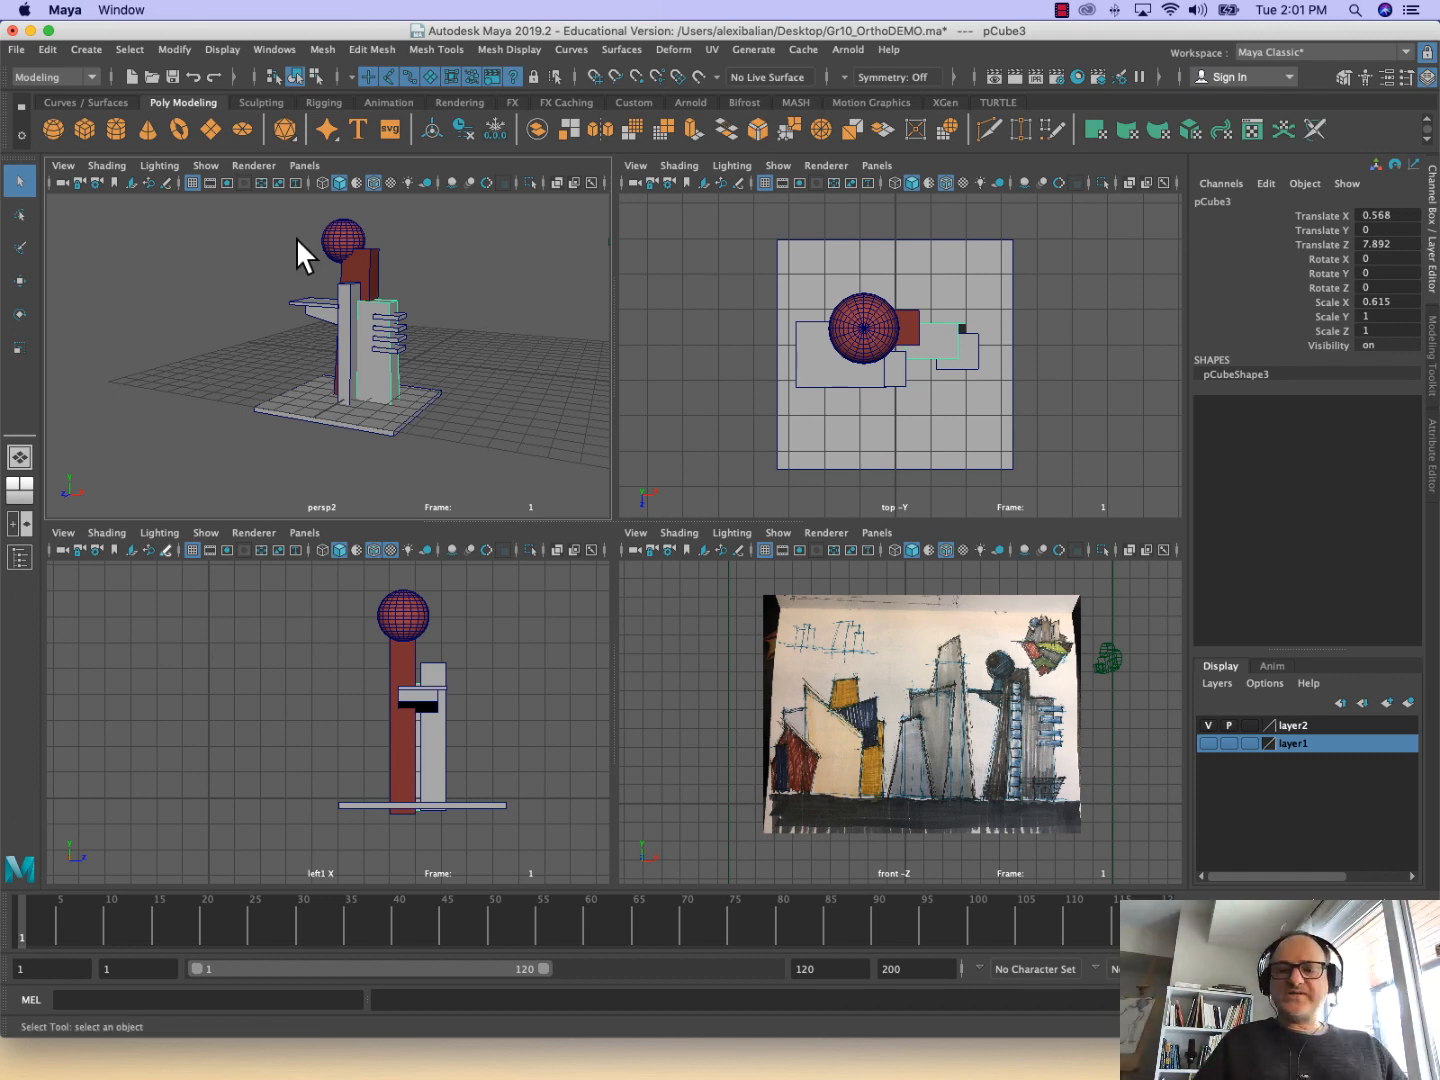
Examine the tower model in the perspective pane from its front side, comparing it with the orthographic views and sketch
scroll(296, 269, up, 3)
scroll(296, 270, down, 3)
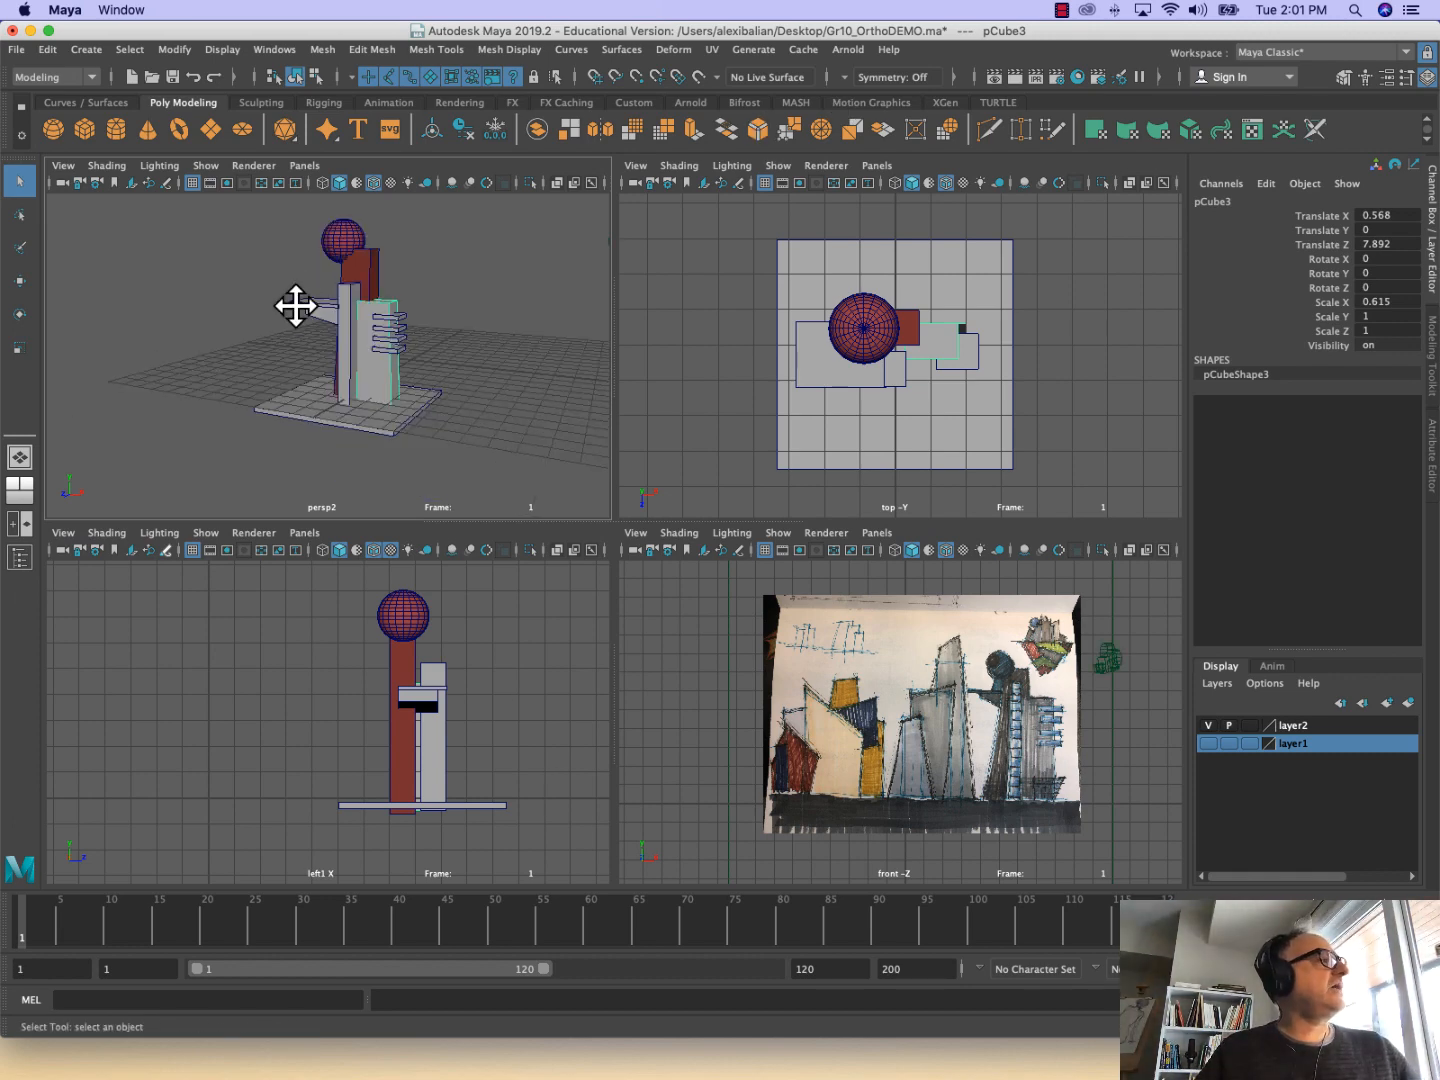
alt+middle_drag(296, 306, 297, 349)
alt+drag(280, 398, 285, 376)
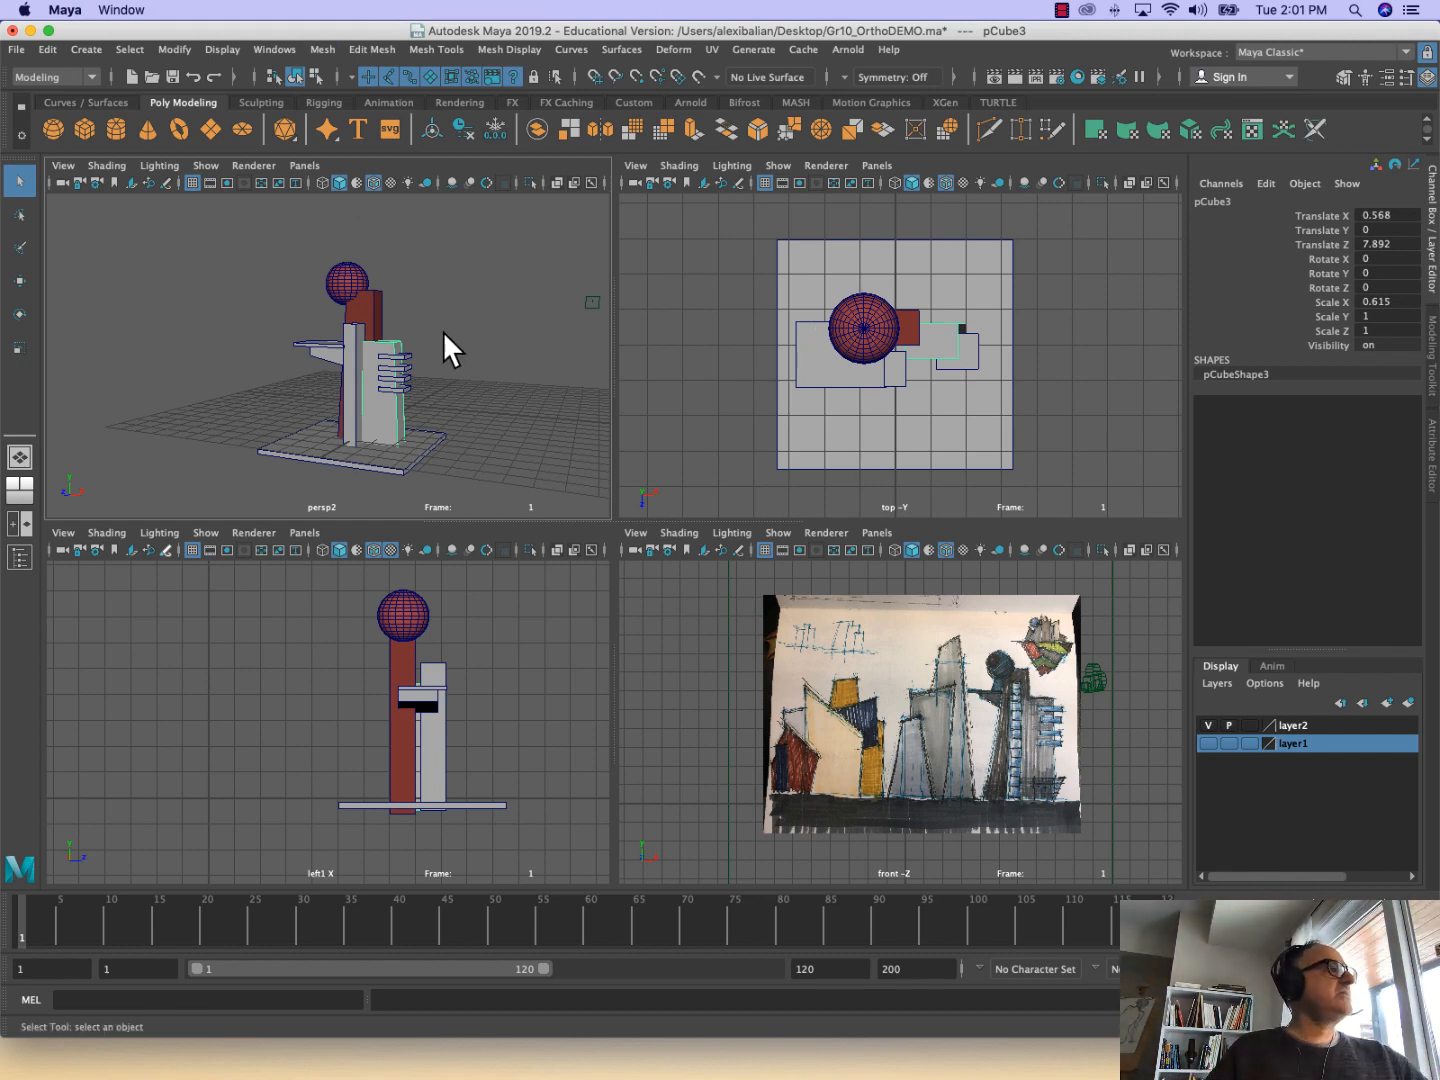
alt+drag(454, 360, 427, 363)
scroll(427, 363, up, 10)
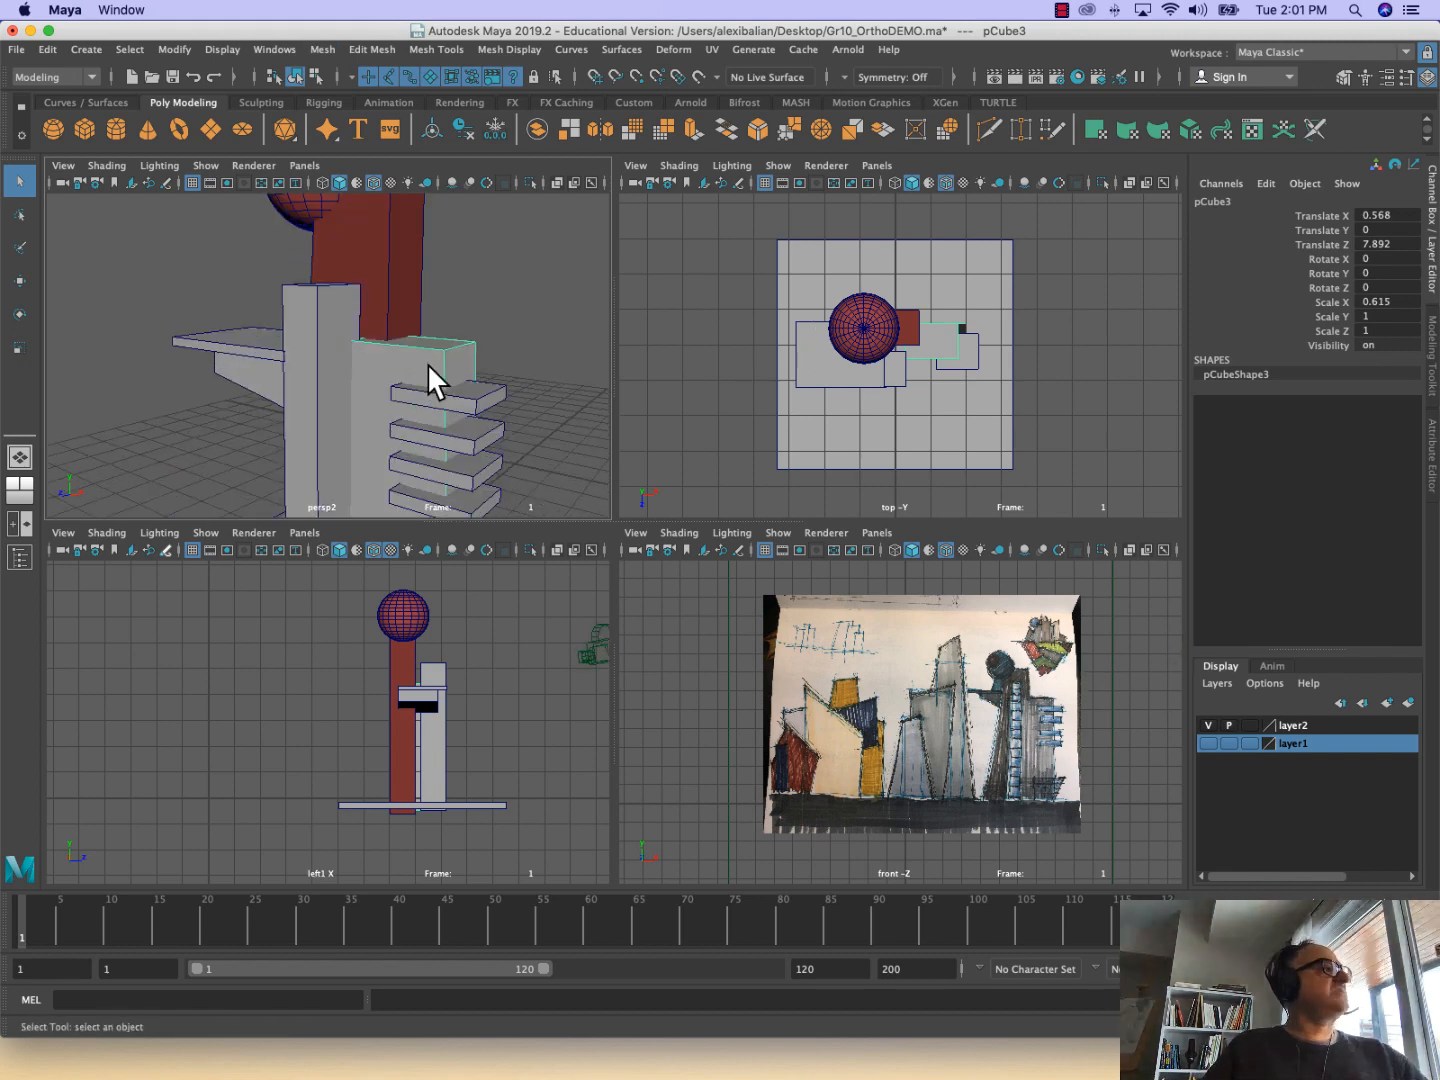
scroll(428, 363, down, 5)
alt+middle_drag(429, 372, 442, 341)
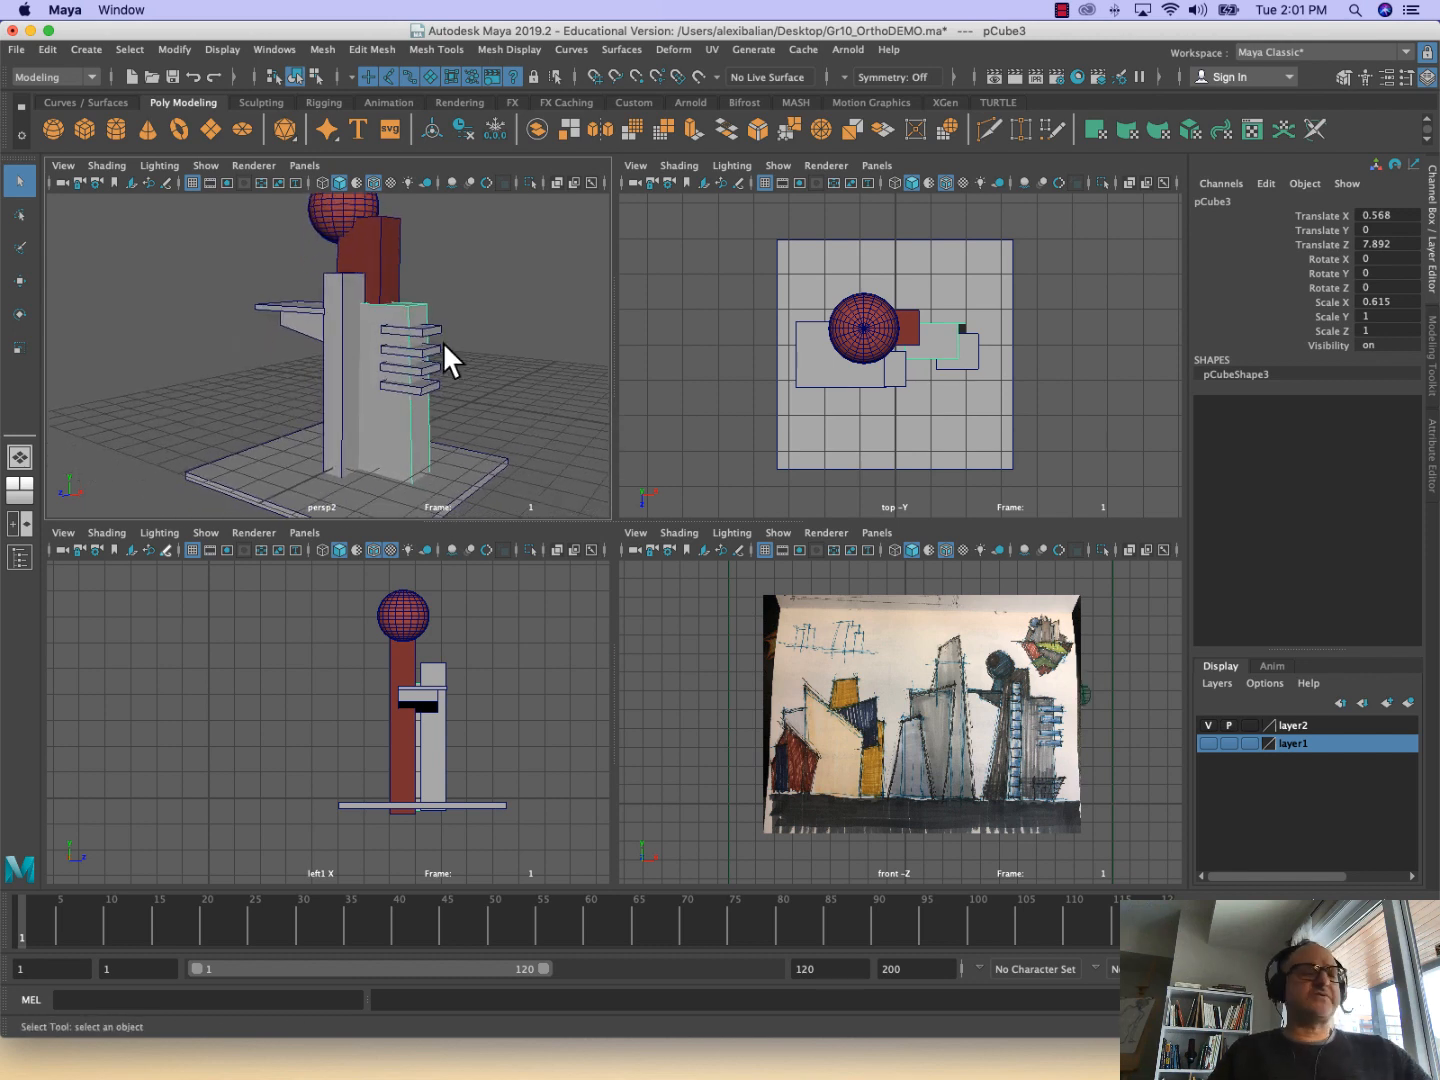